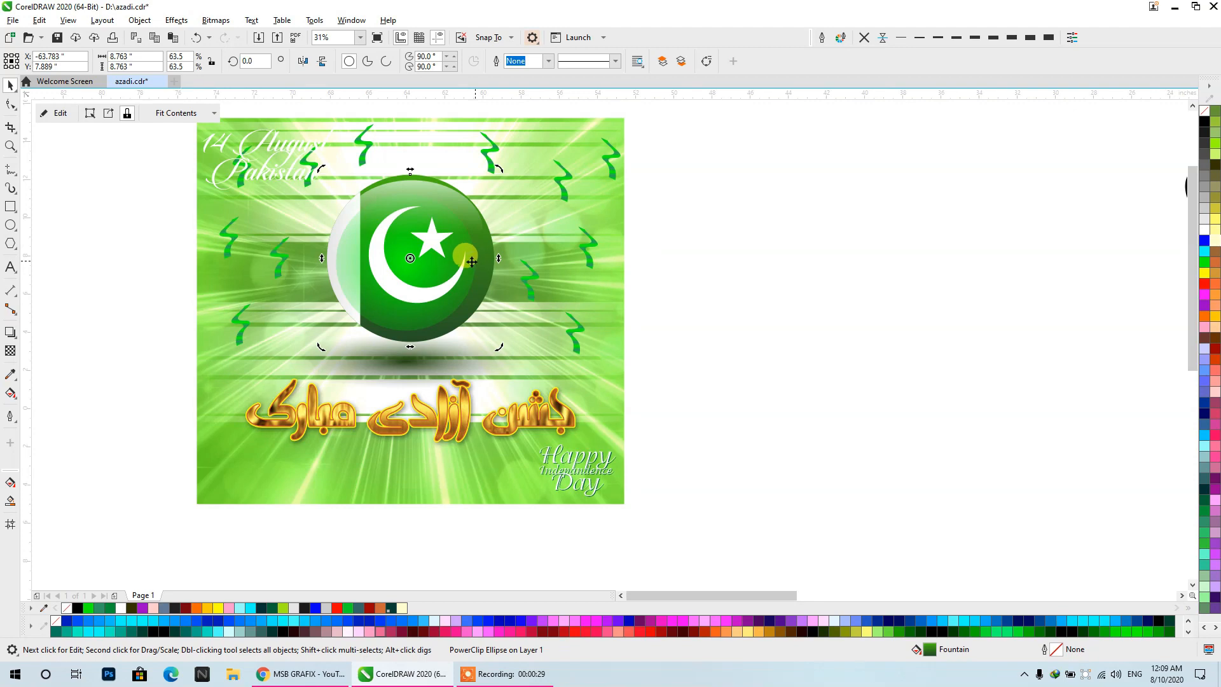
- Tighten the elliptical transparency of the green glow ellipse inside the flag ball's PowerClip, then finish editing the contents
left_click(468, 264)
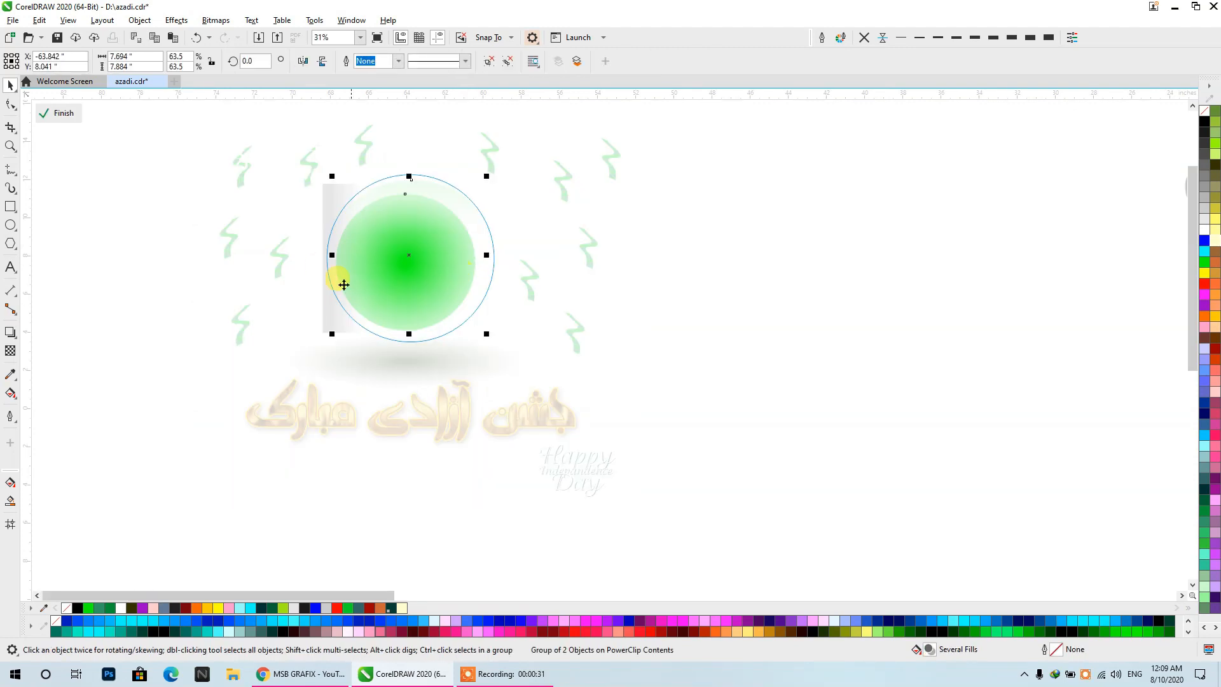
left_click(13, 350)
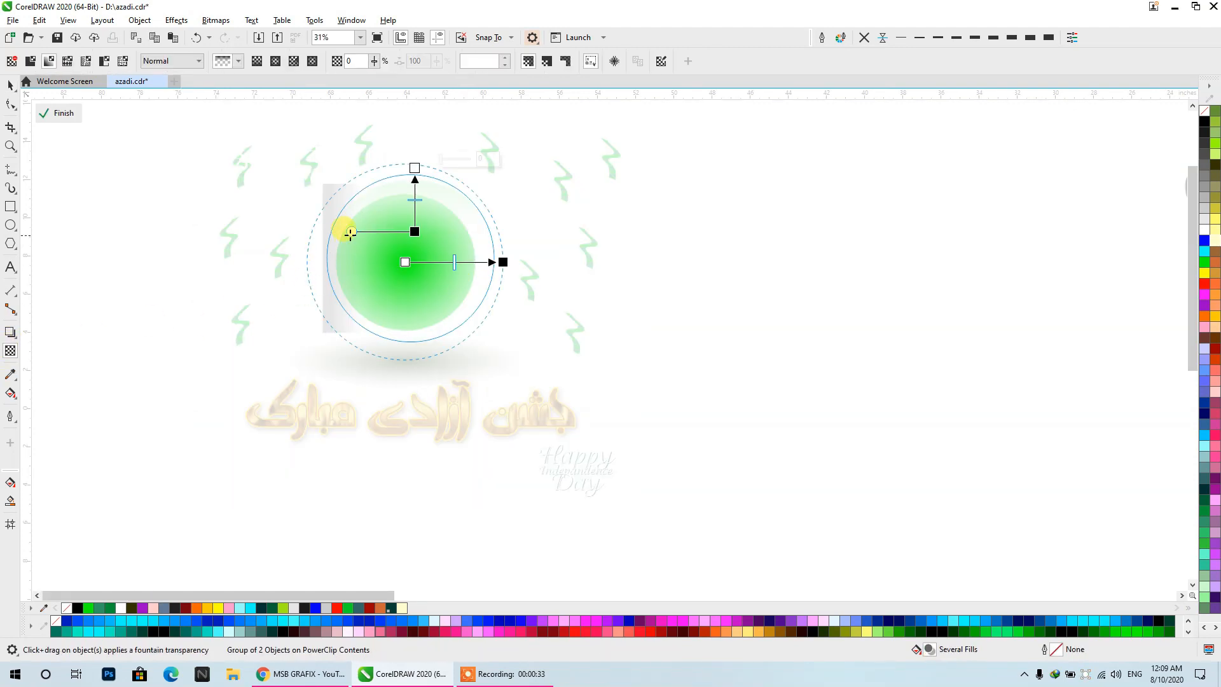
left_click(14, 85)
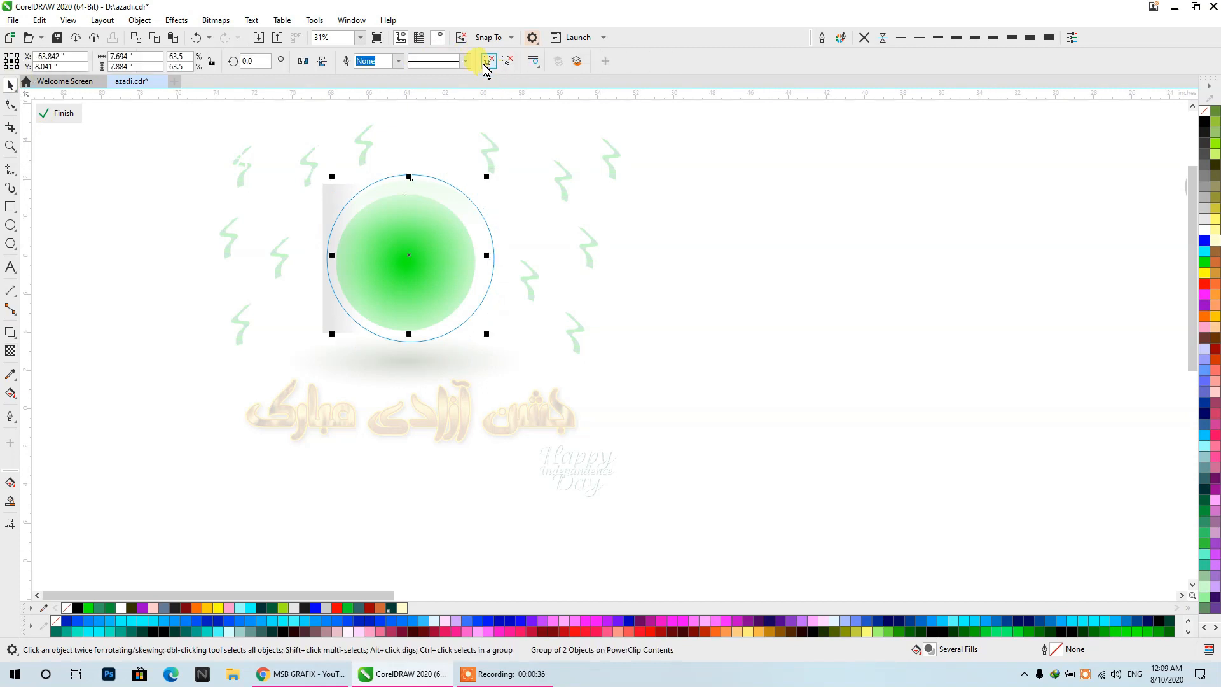
scroll(398, 254, "up", 2)
left_click(414, 248)
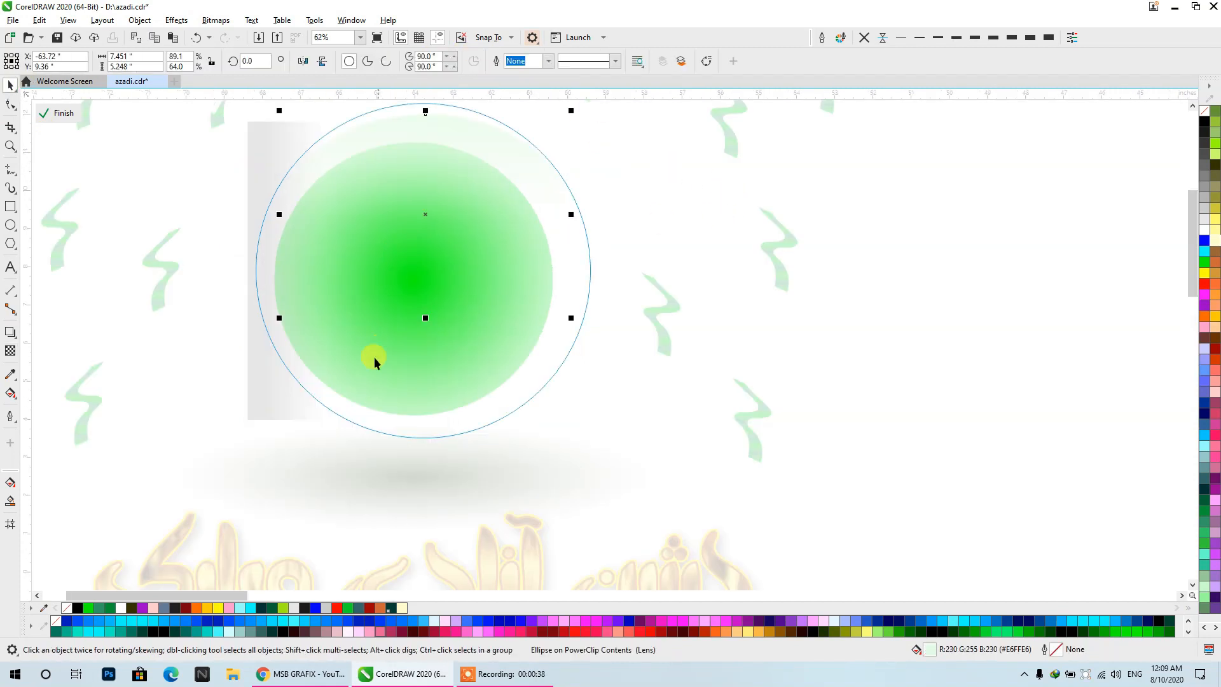
left_click(359, 378)
left_click(368, 253)
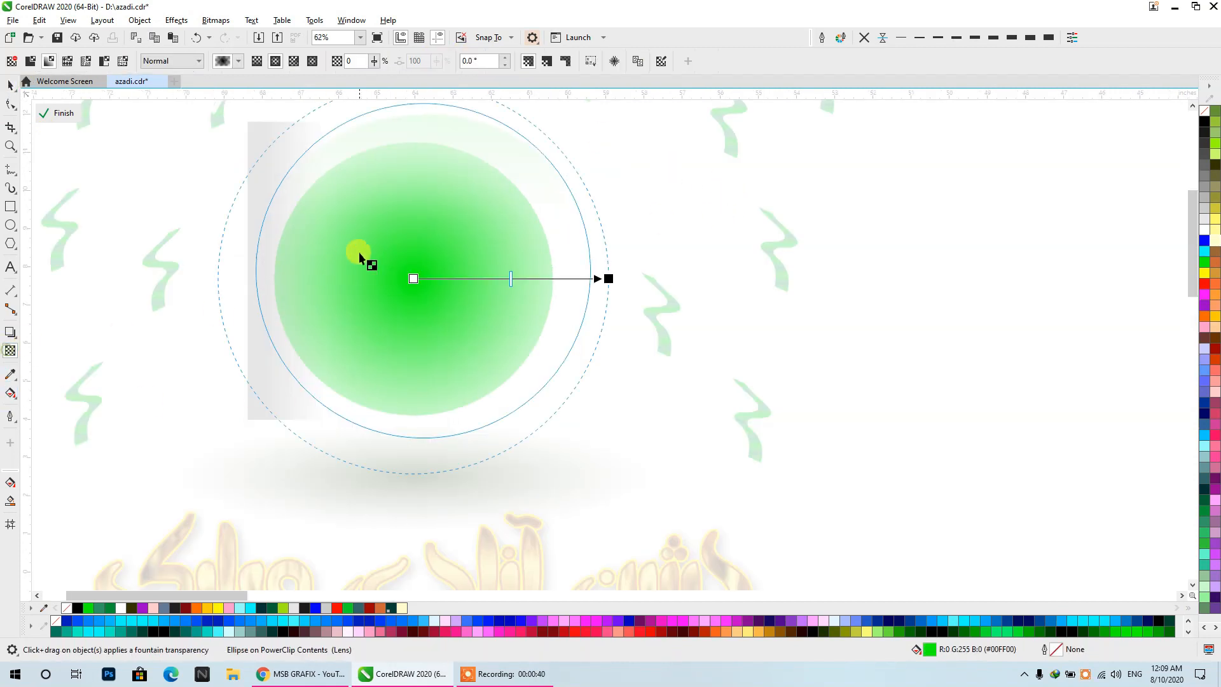
left_click_drag(609, 278, 546, 278)
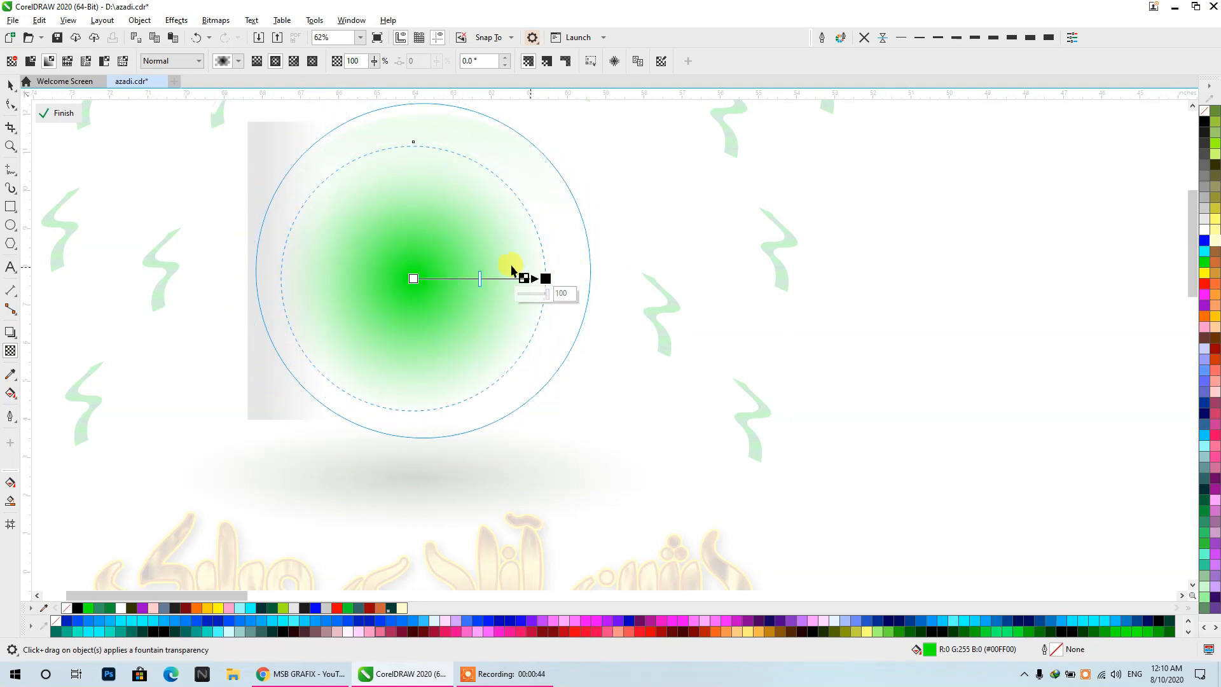
left_click(8, 81)
left_click(69, 112)
scroll(418, 190, "down", 1)
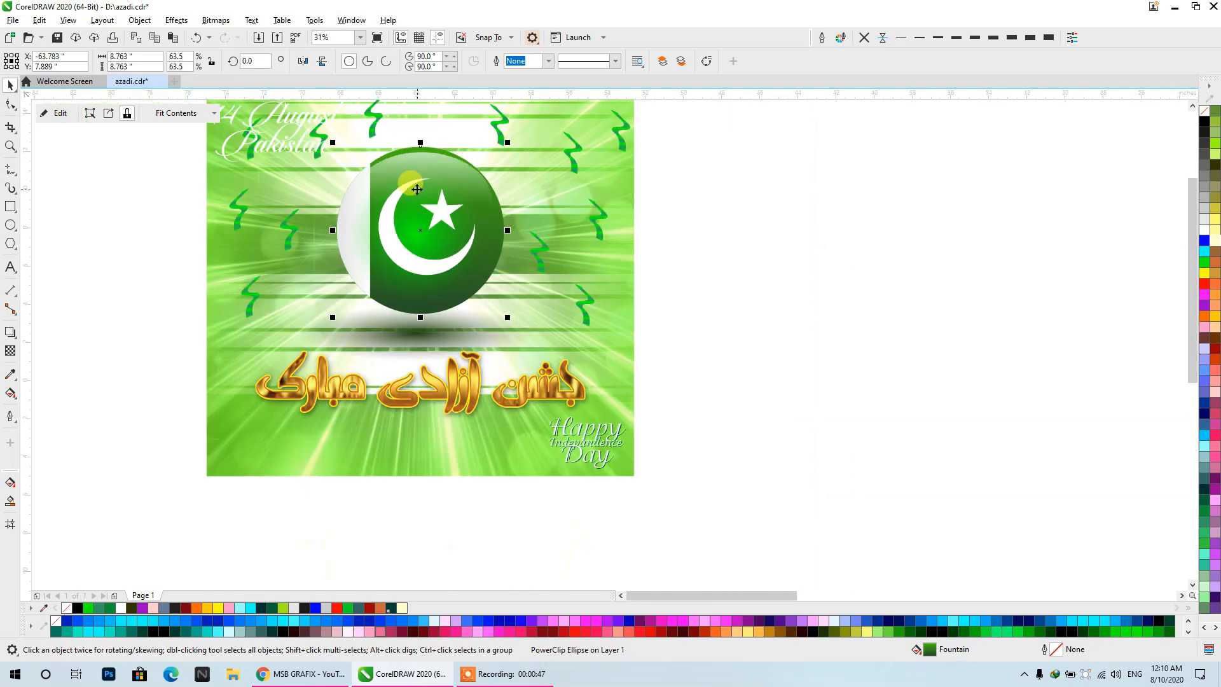
- Reopen the flag ball's PowerClip, enlarge the green glow ellipse, shift it slightly and close the contents
left_click(762, 229)
double_click(421, 230)
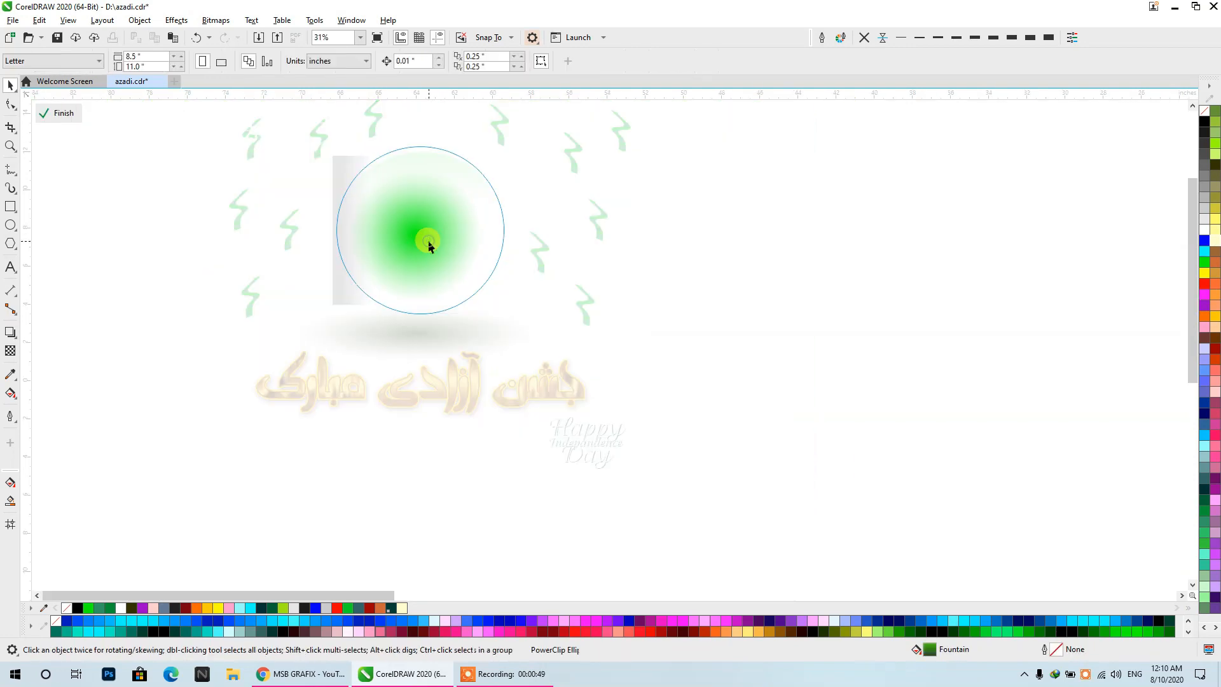
left_click(425, 244)
left_click(364, 274)
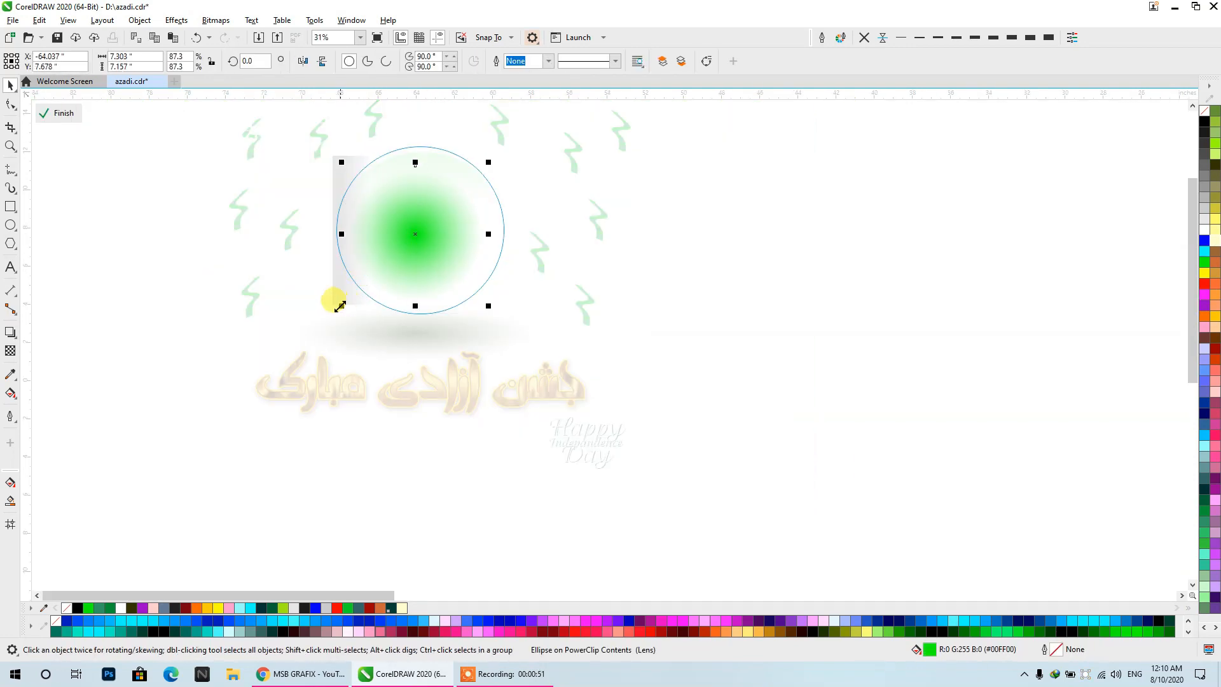
left_click_drag(340, 306, 315, 337)
left_click_drag(402, 248, 412, 250)
left_click(777, 281, "ctrl")
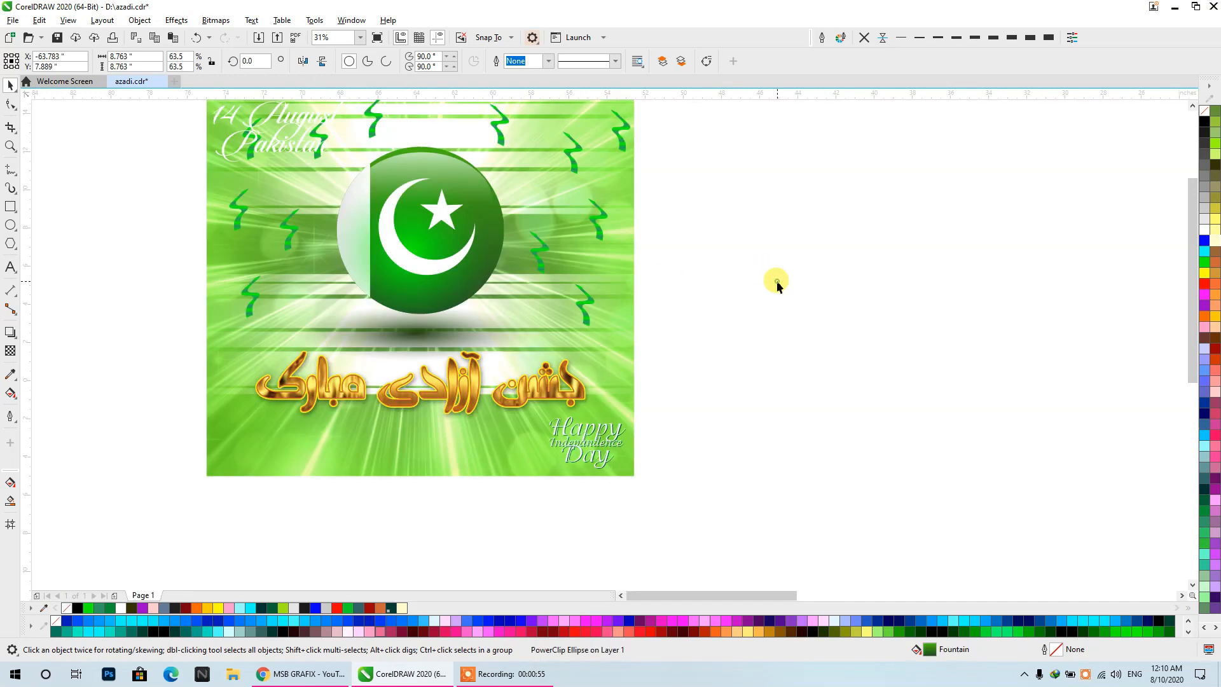
left_click(777, 281)
- Examine the collection of Jashn-e-Azadi calligraphy, 14 August lettering and artwork beside the poster
scroll(532, 255, "down", 1)
left_click_drag(532, 254, 363, 272)
scroll(486, 236, "down", 1)
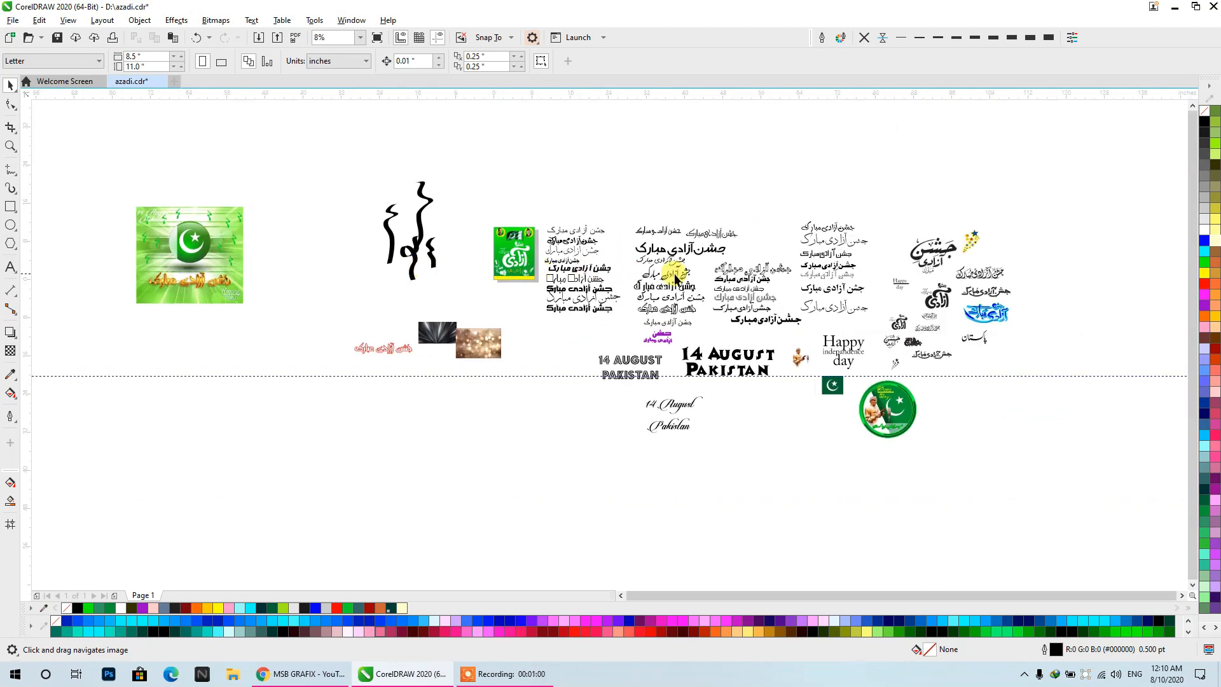
scroll(676, 278, "up", 1)
left_click_drag(670, 281, 475, 261)
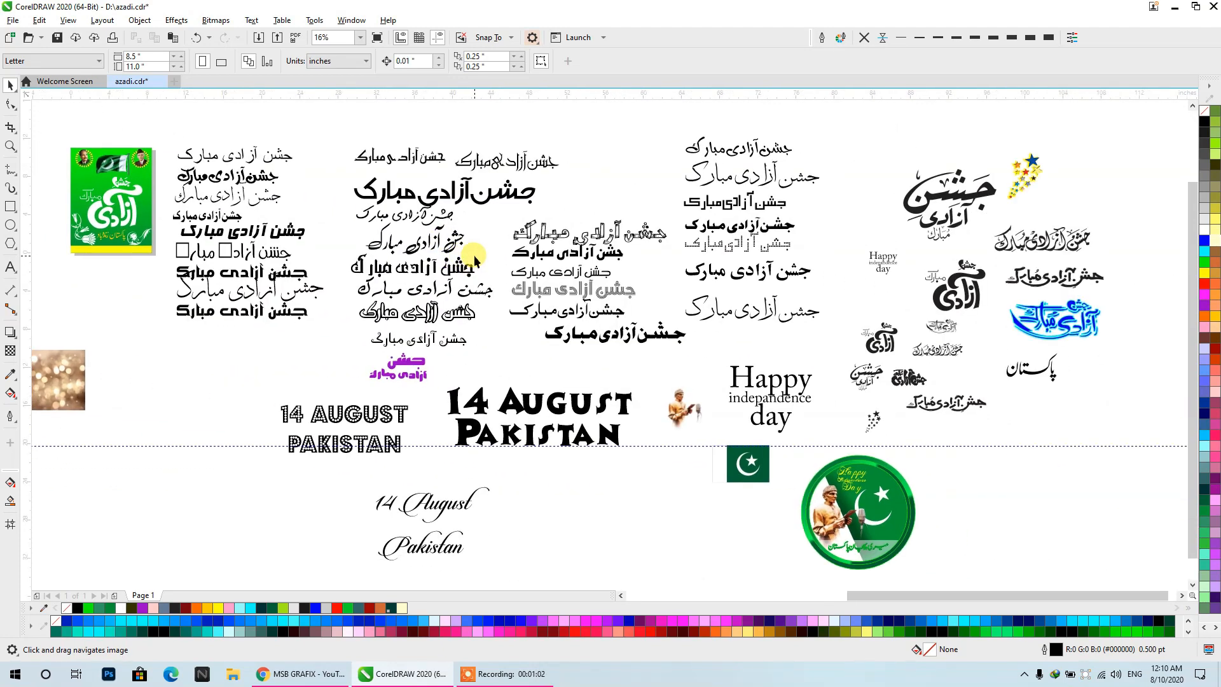
scroll(475, 261, "down", 1)
left_click_drag(299, 334, 503, 346)
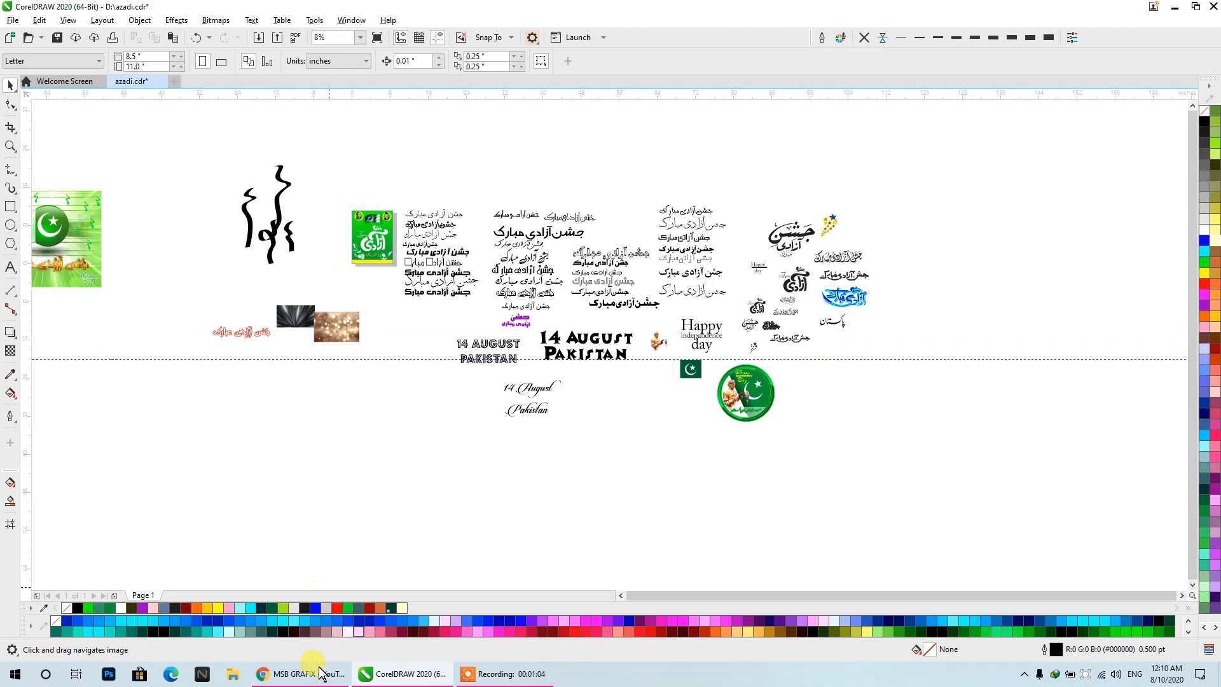
- Switch to the web browser and review the 14 August wallpaper and Facebook cover tutorial pages, including their descriptions
left_click(304, 674)
left_click(626, 11)
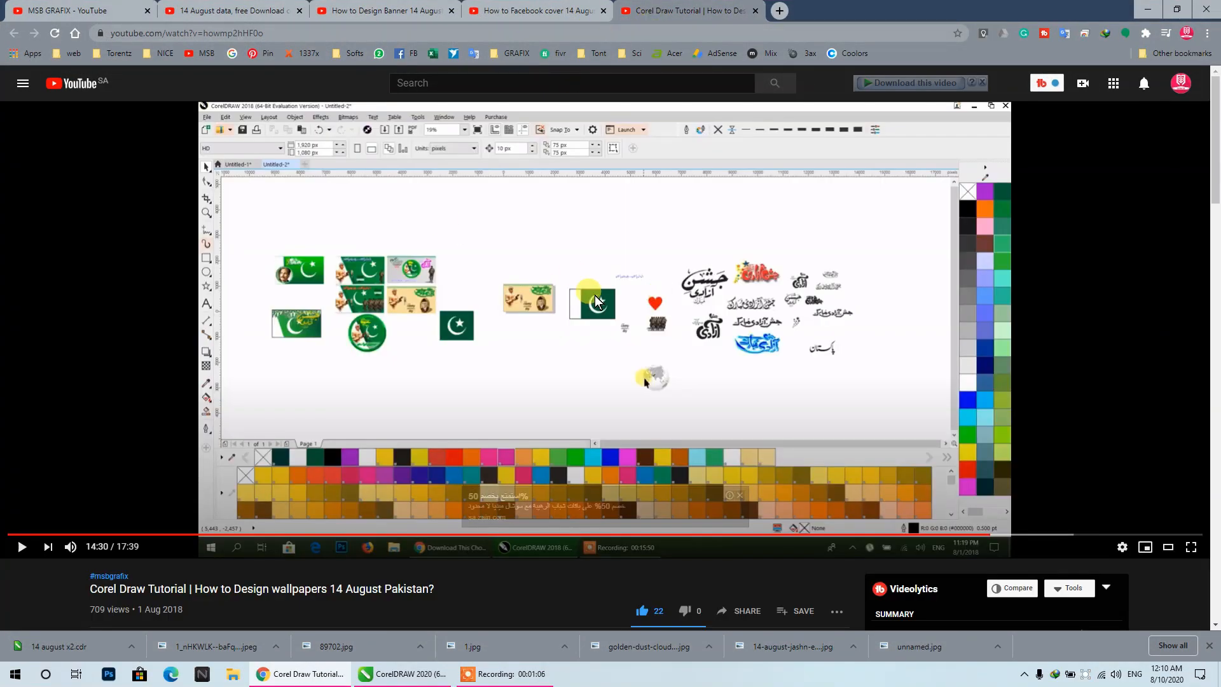
scroll(149, 496, "down", 2)
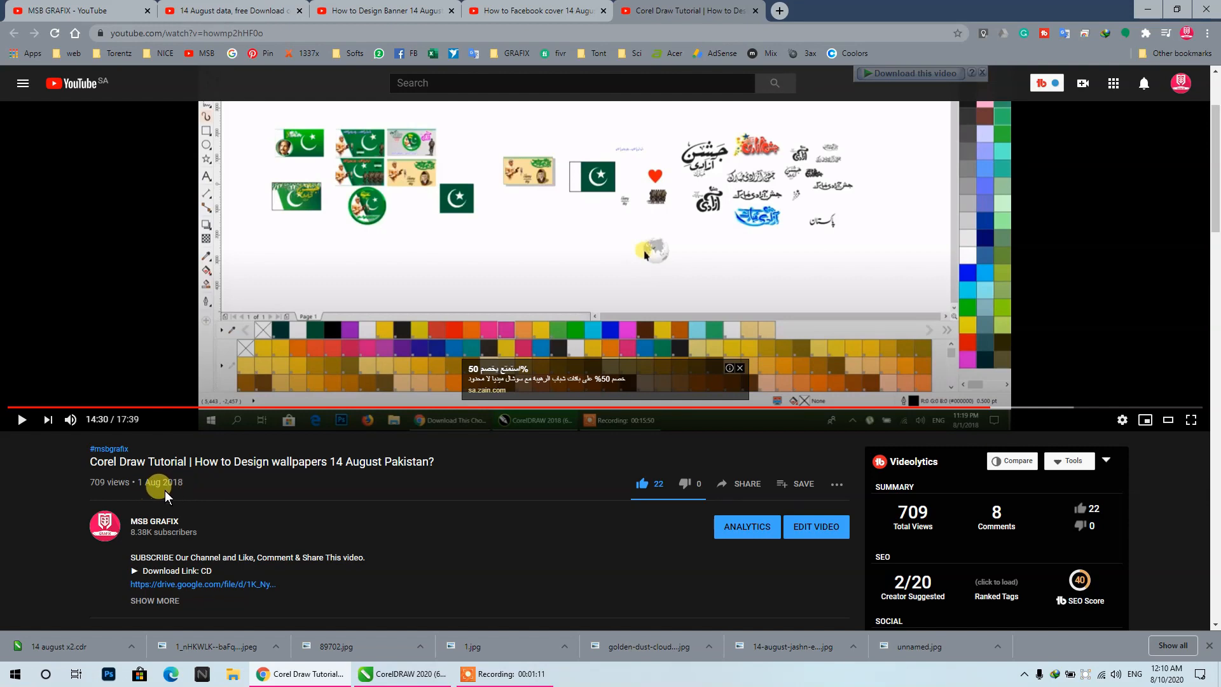
left_click(538, 11)
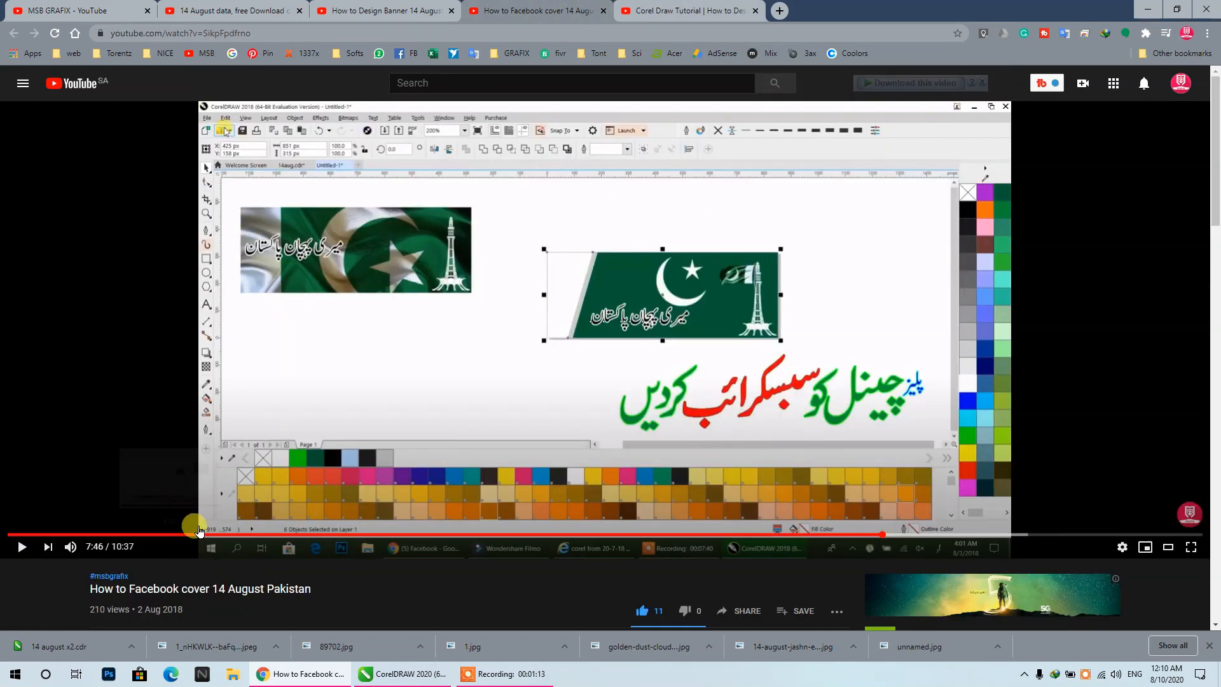
scroll(197, 500, "down", 2)
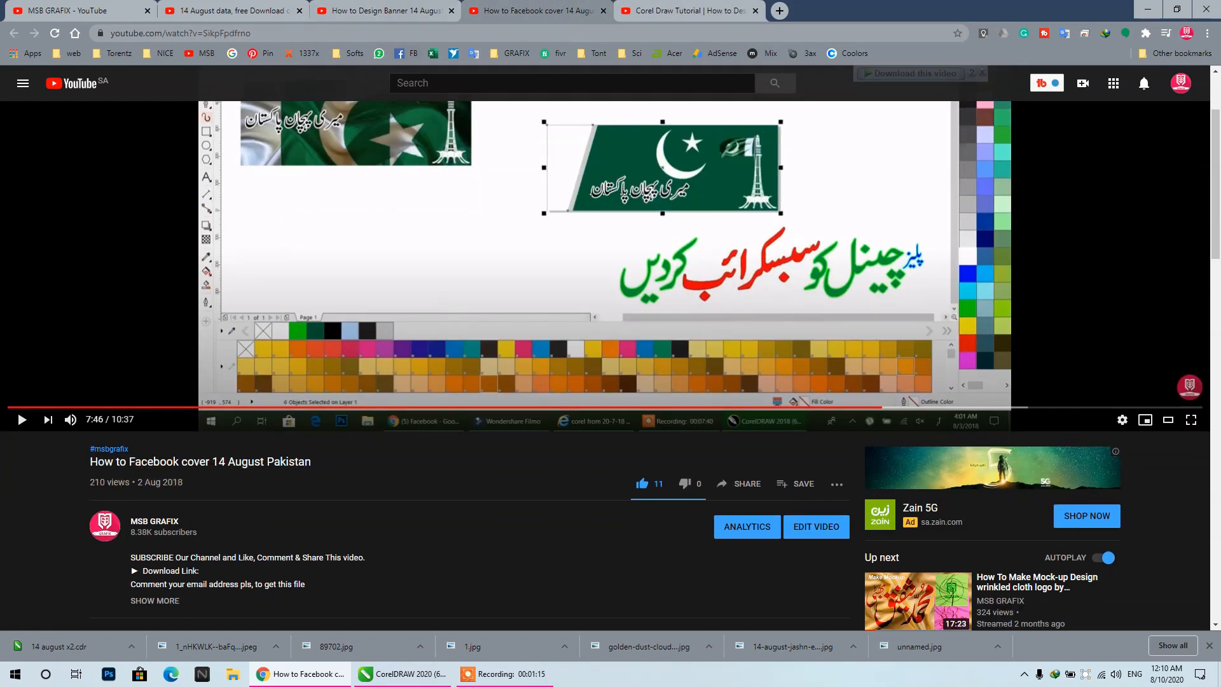
- Review the "How to Design Banner 14 August Pakistan" video page and close its browser tab
left_click(385, 10)
scroll(196, 469, "down", 2)
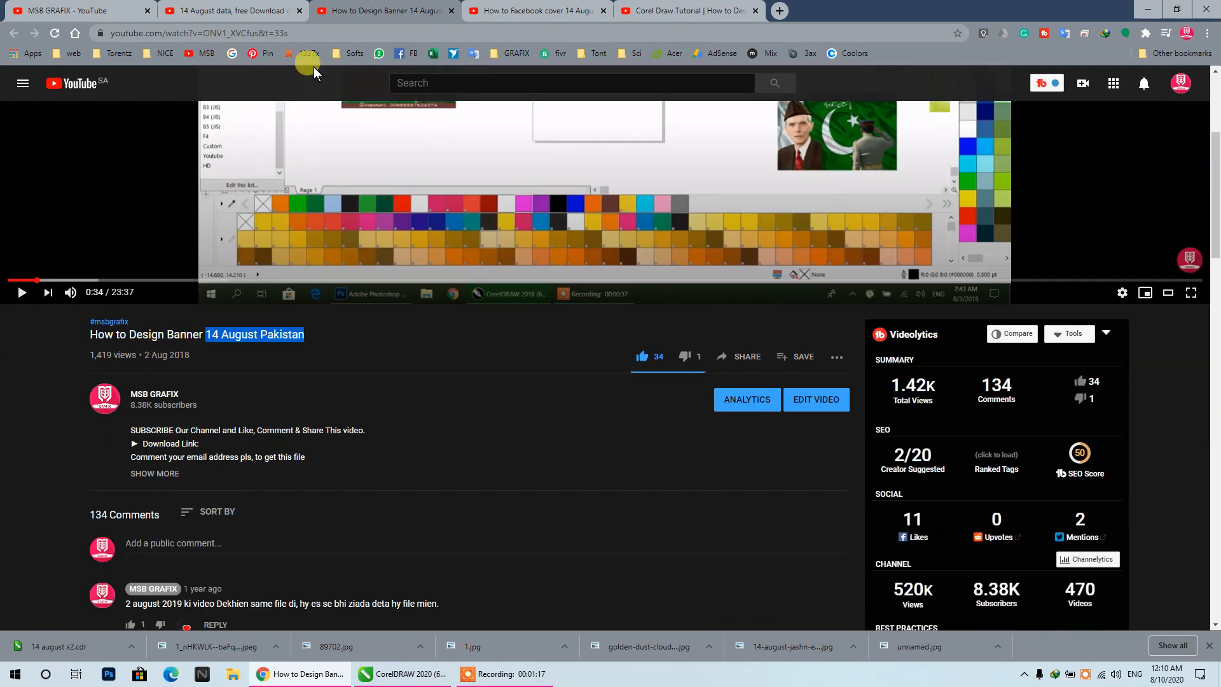
scroll(369, 222, "up", 4)
scroll(367, 219, "down", 4)
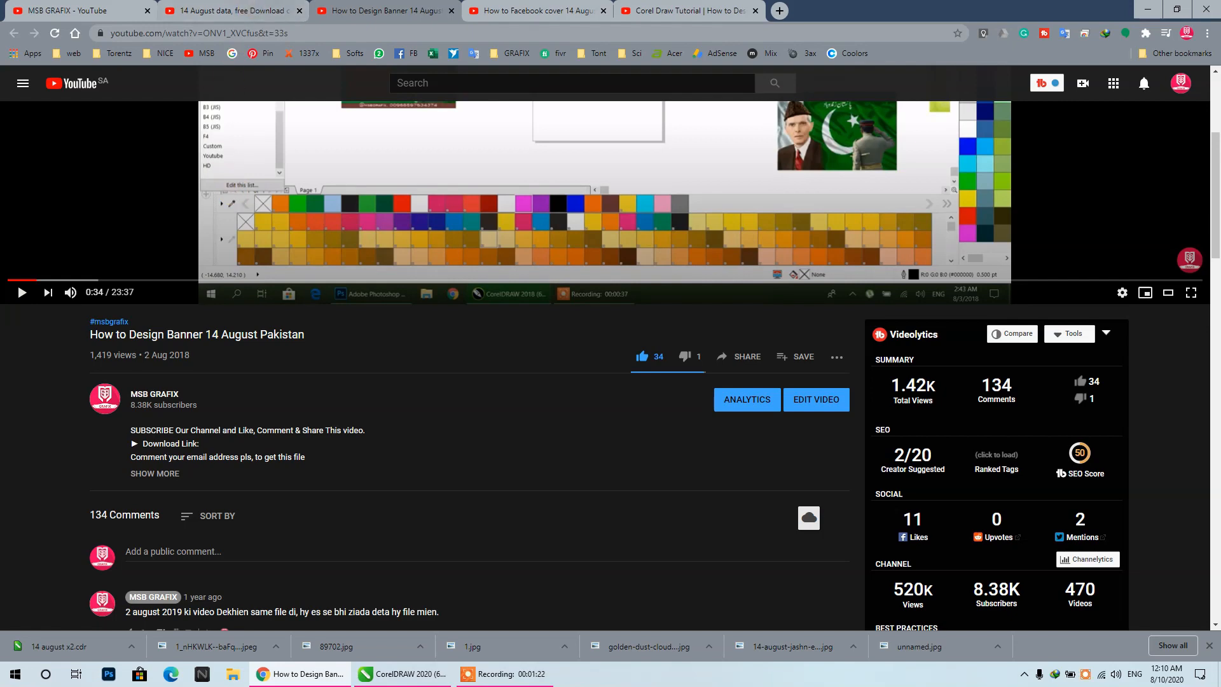
left_click(230, 11)
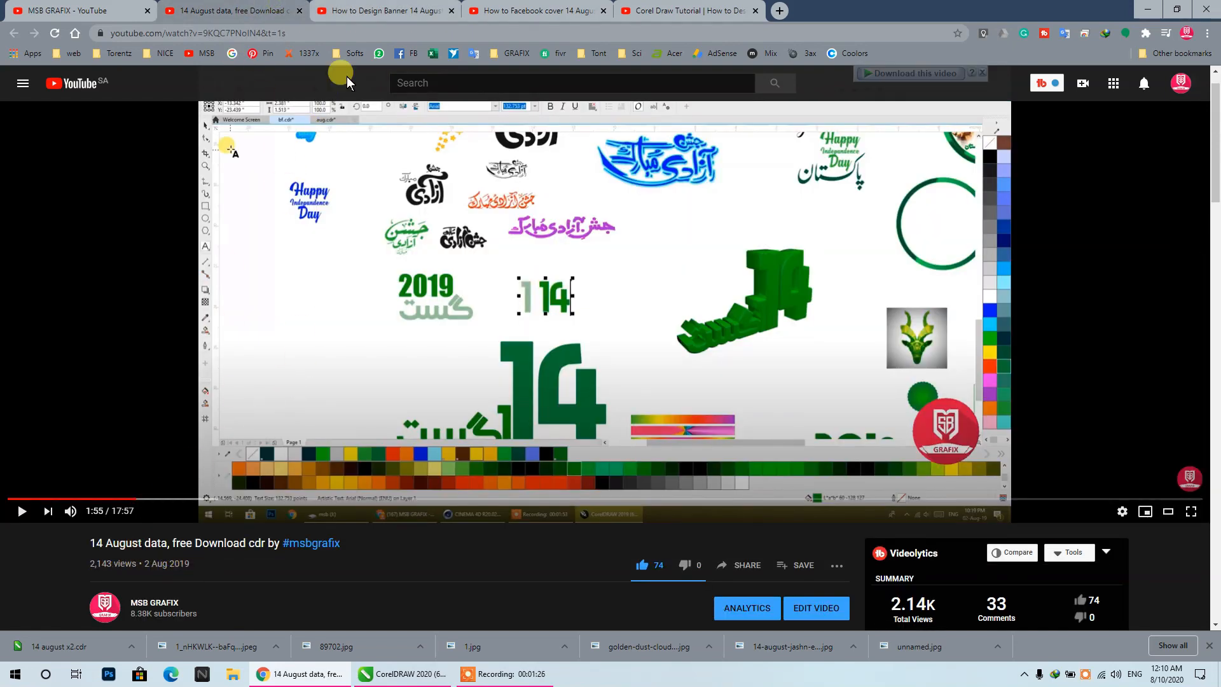
left_click(384, 9)
key("ctrl+w")
- Review the 14 August data, Facebook cover and wallpaper video pages and the MSB GRAFIX channel's videos page
left_click(240, 5)
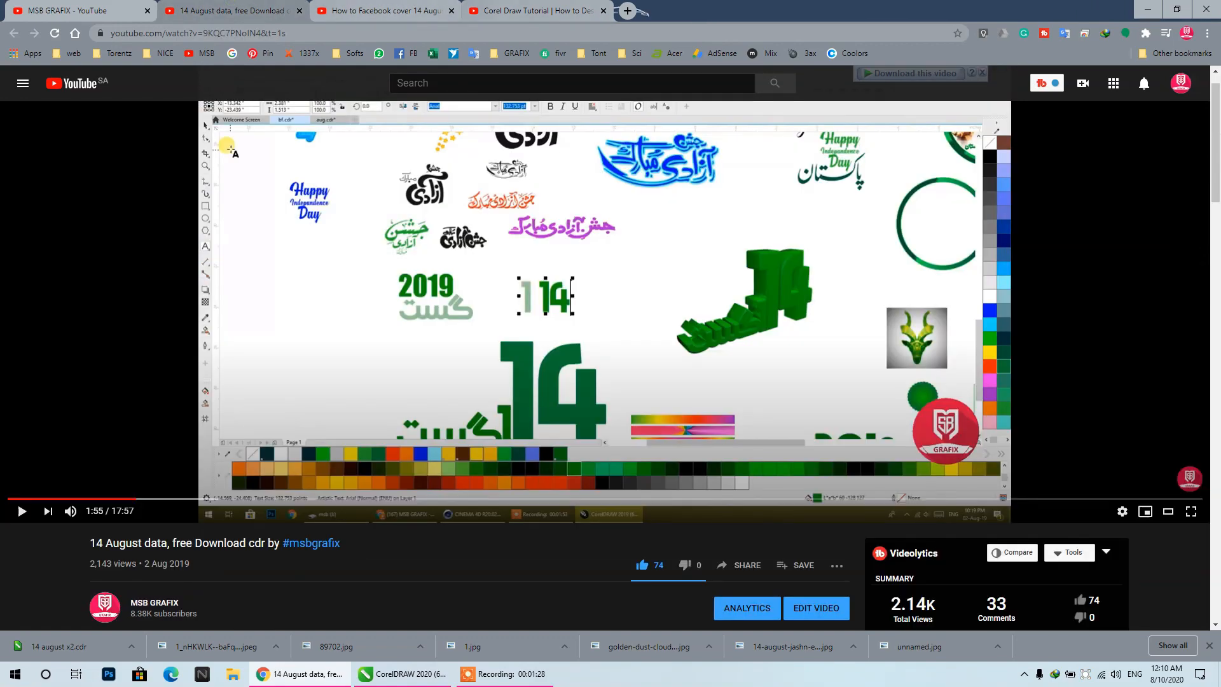
scroll(384, 287, "down", 4)
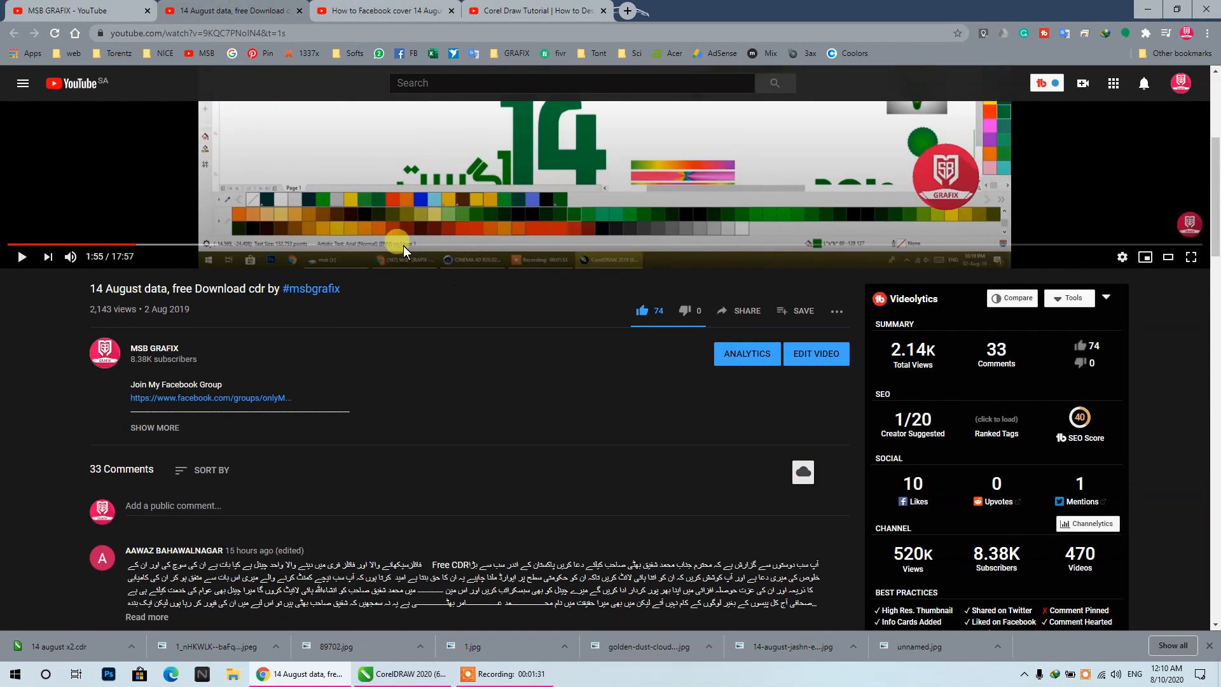
scroll(406, 234, "up", 4)
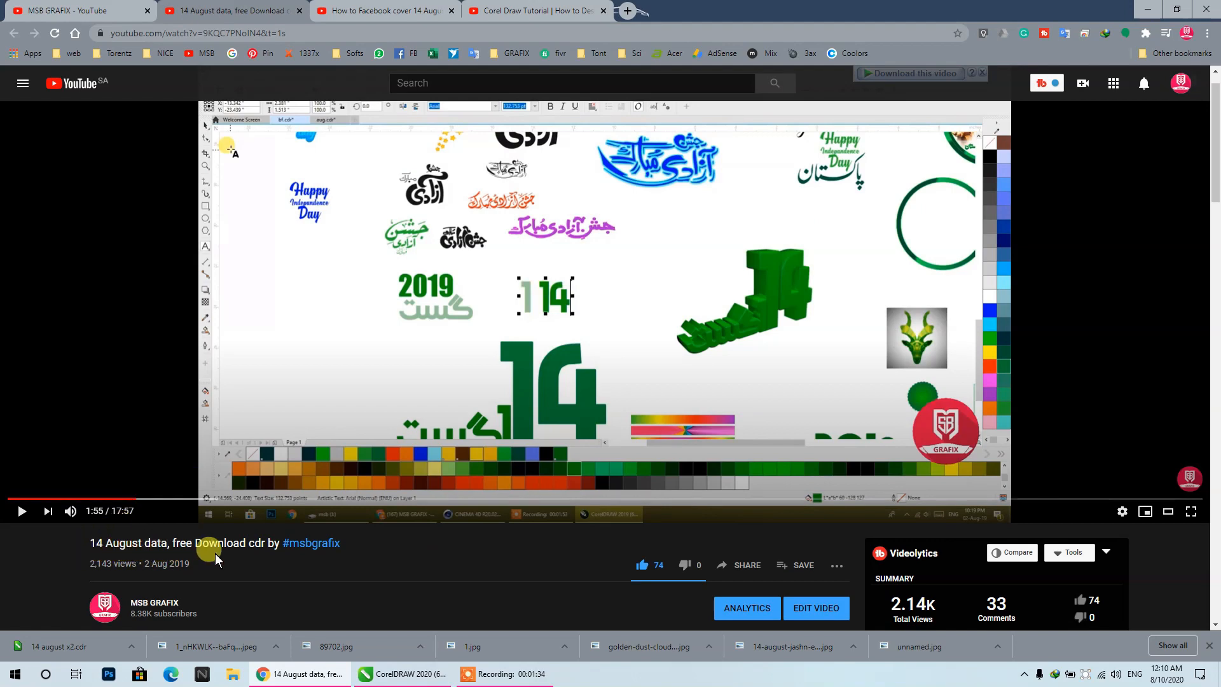
left_click(382, 11)
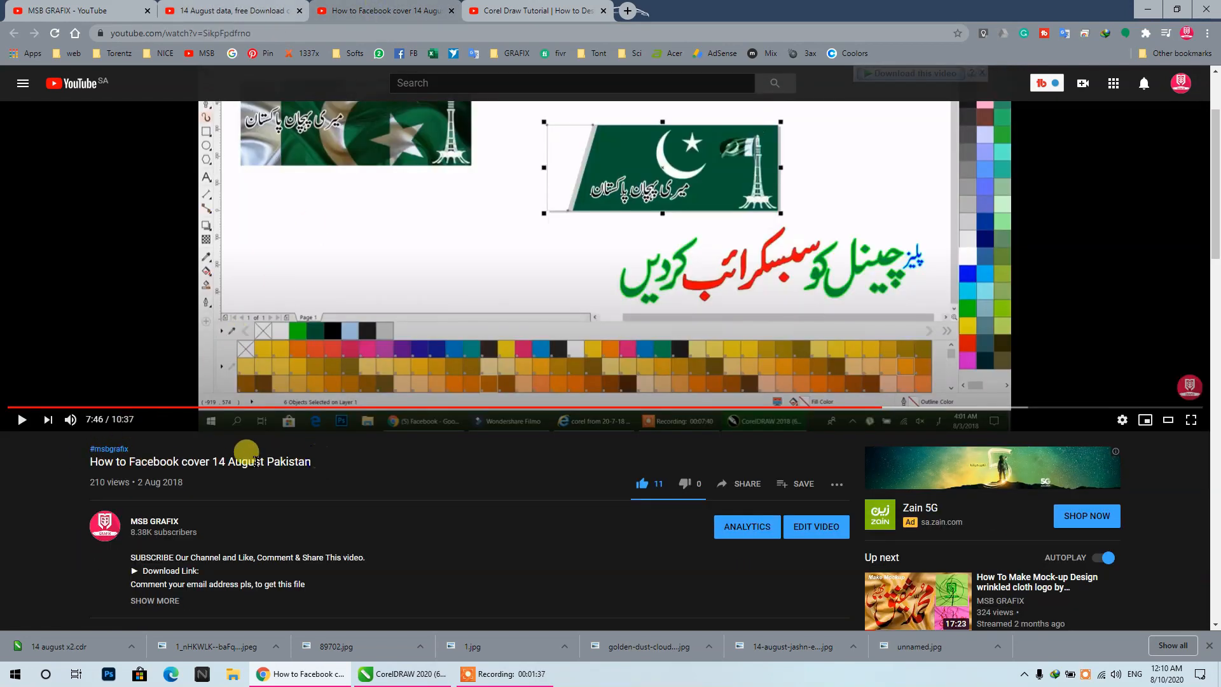
left_click(507, 17)
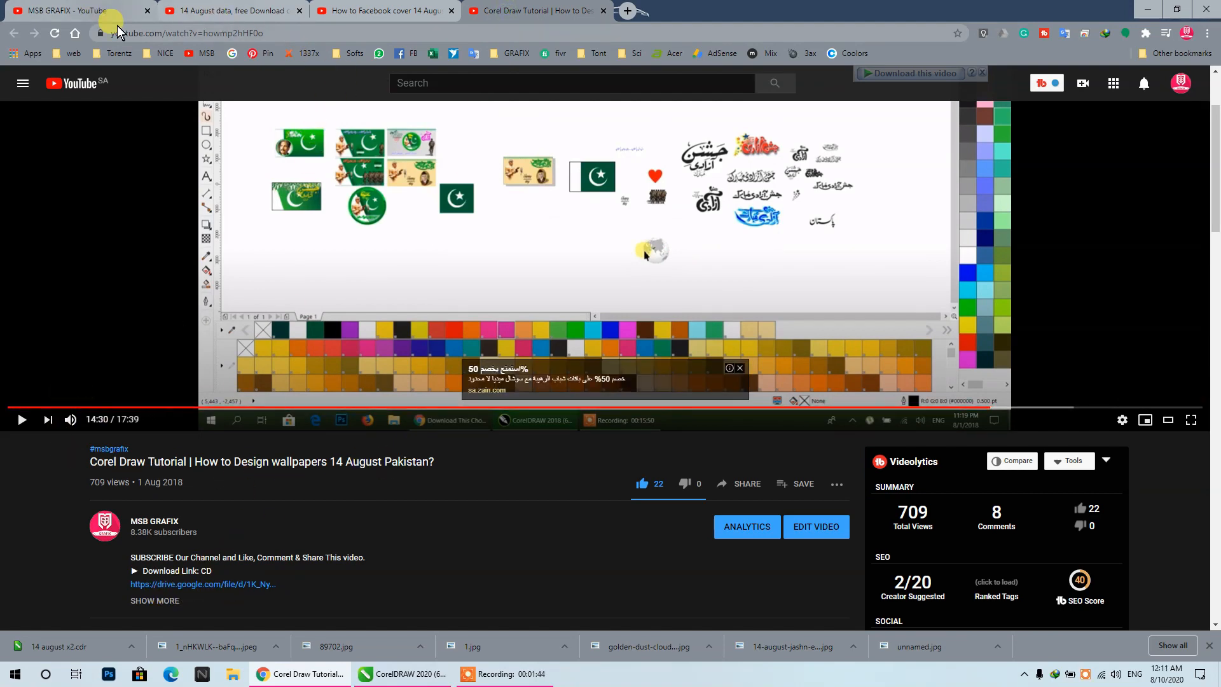
left_click(96, 11)
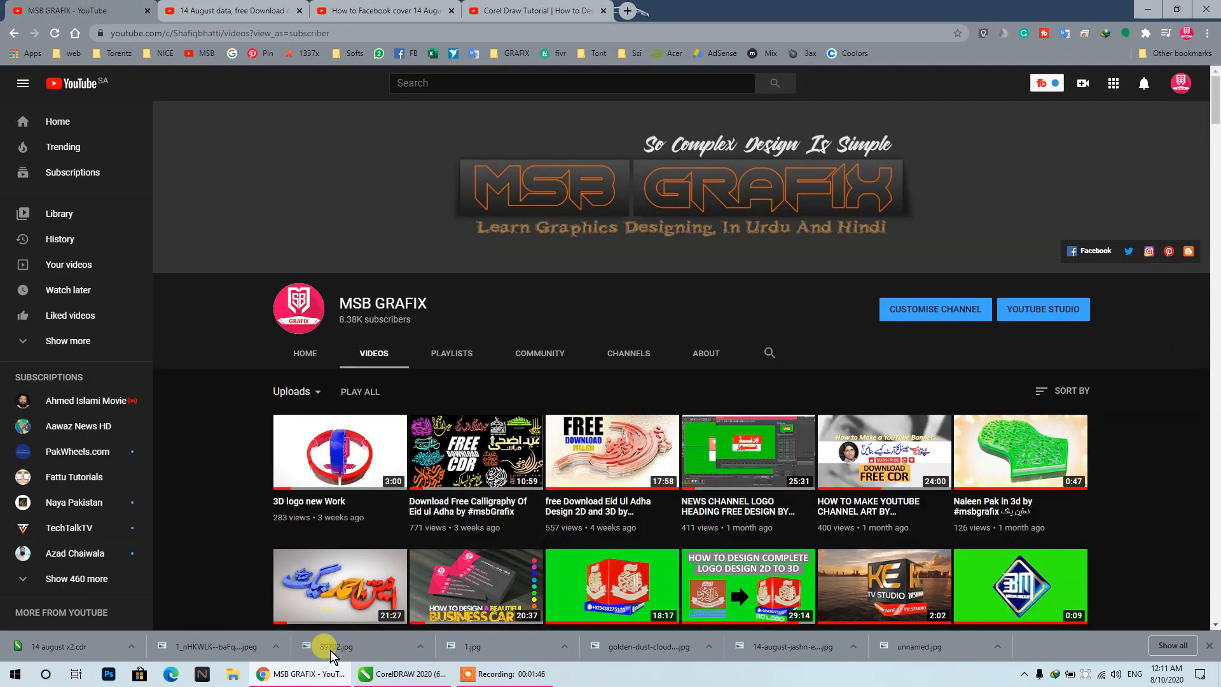
- Switch back to CorelDRAW and bring the green flag poster into view
left_click(417, 675)
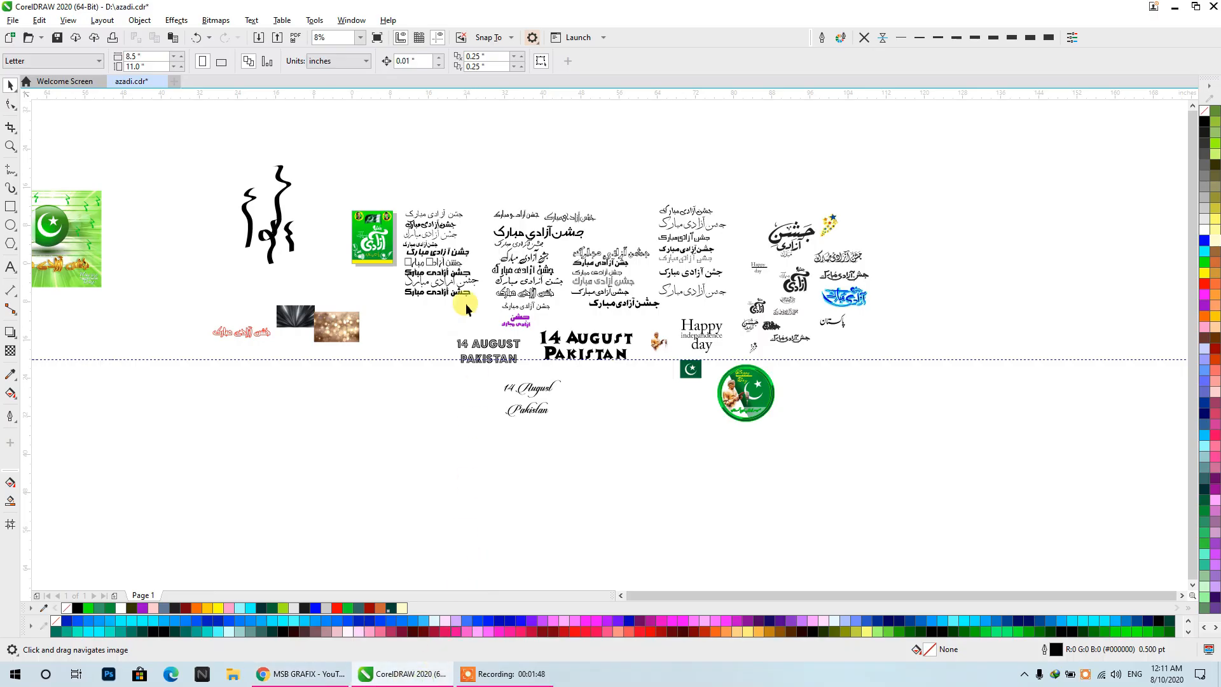
left_click_drag(448, 271, 770, 247)
scroll(359, 198, "up", 3)
left_click_drag(360, 201, 396, 253)
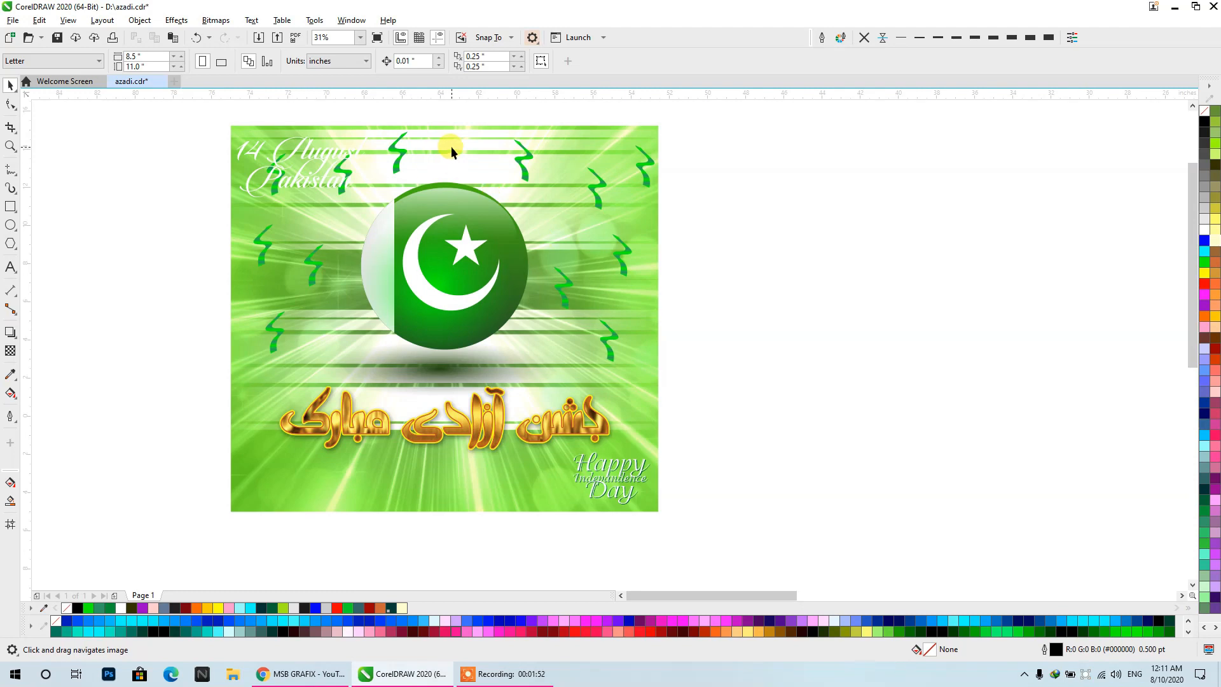
- Try a purple fill on the poster's "14 August Pakistan" text
left_click(318, 187)
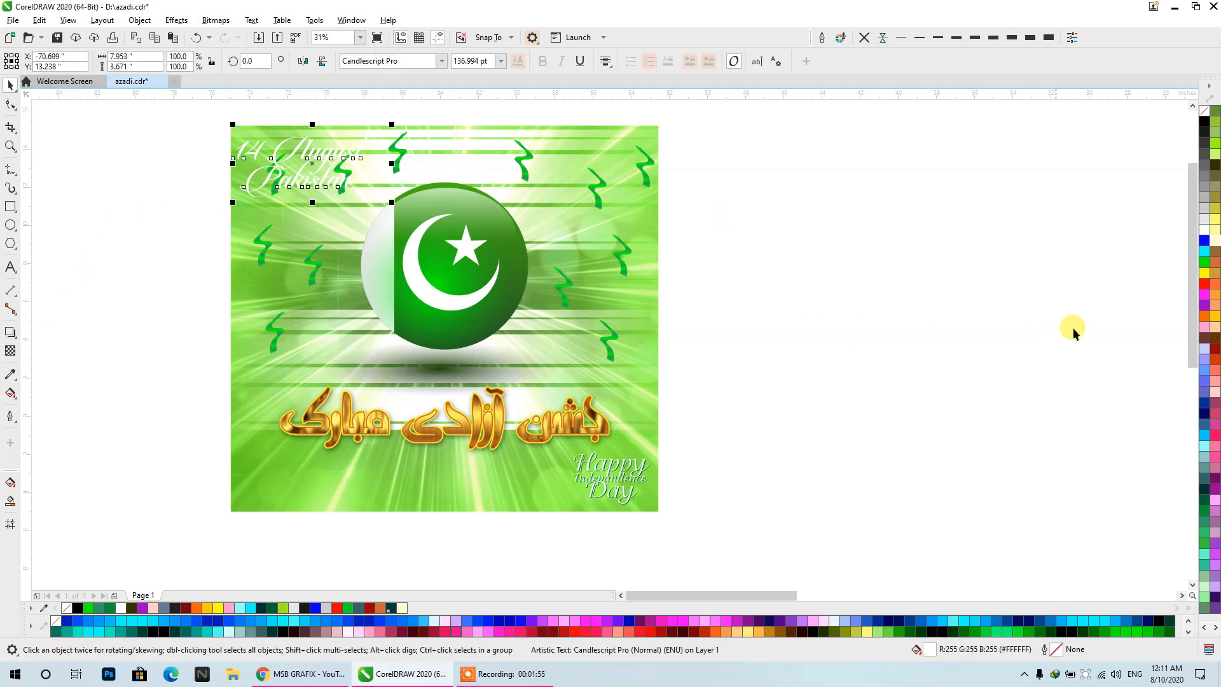
left_click(1206, 302)
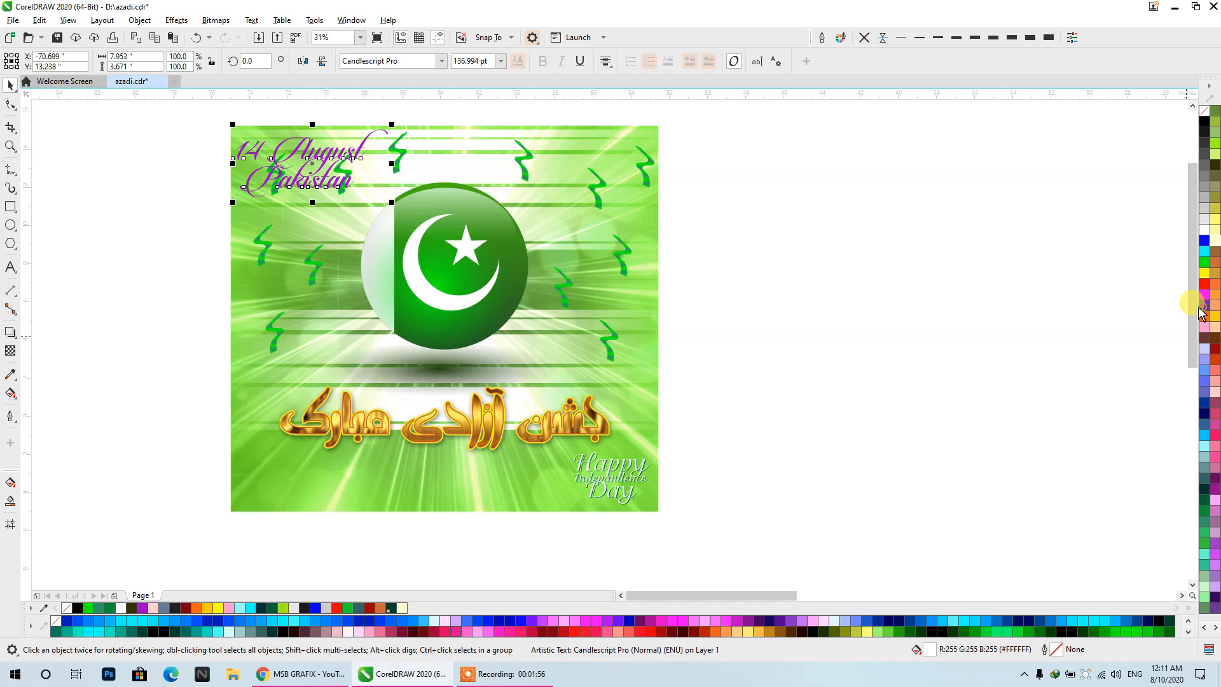
left_click(810, 239)
- Fill the poster's "14 August Pakistan" text with black and deselect it
scroll(275, 120, "up", 2)
scroll(376, 156, "up", 2)
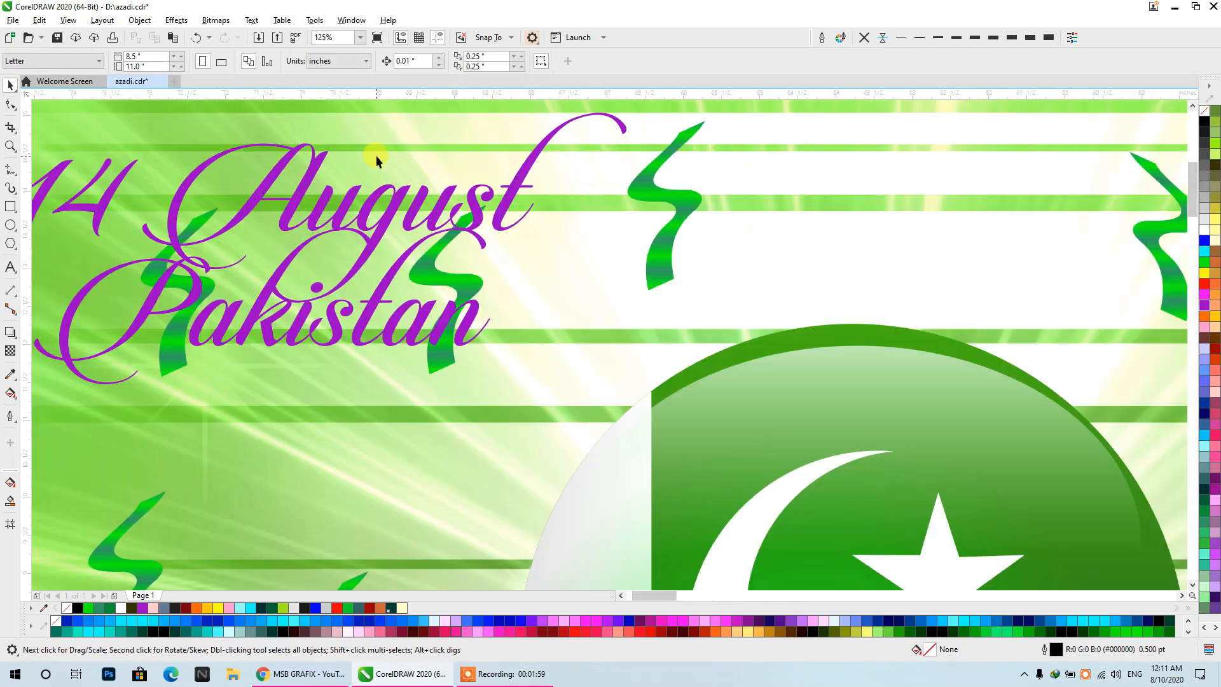
left_click(361, 202)
left_click(1205, 121)
scroll(555, 135, "down", 2)
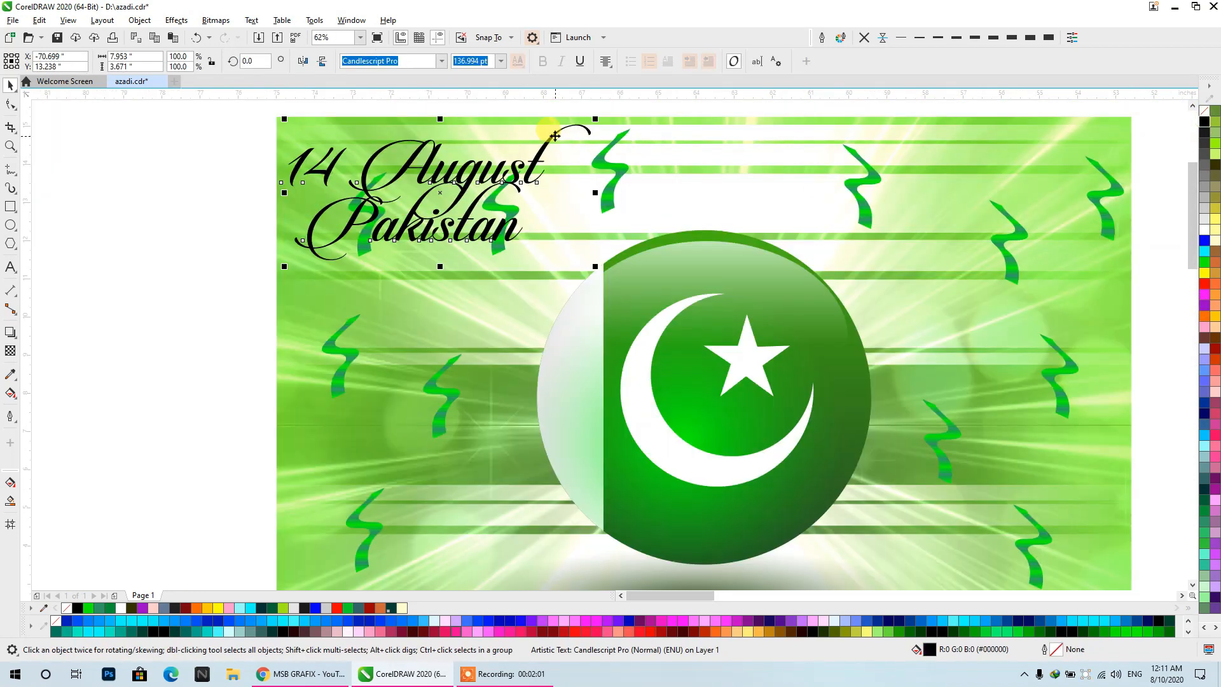
scroll(555, 135, "down", 1)
left_click_drag(697, 242, 502, 199)
left_click(752, 215)
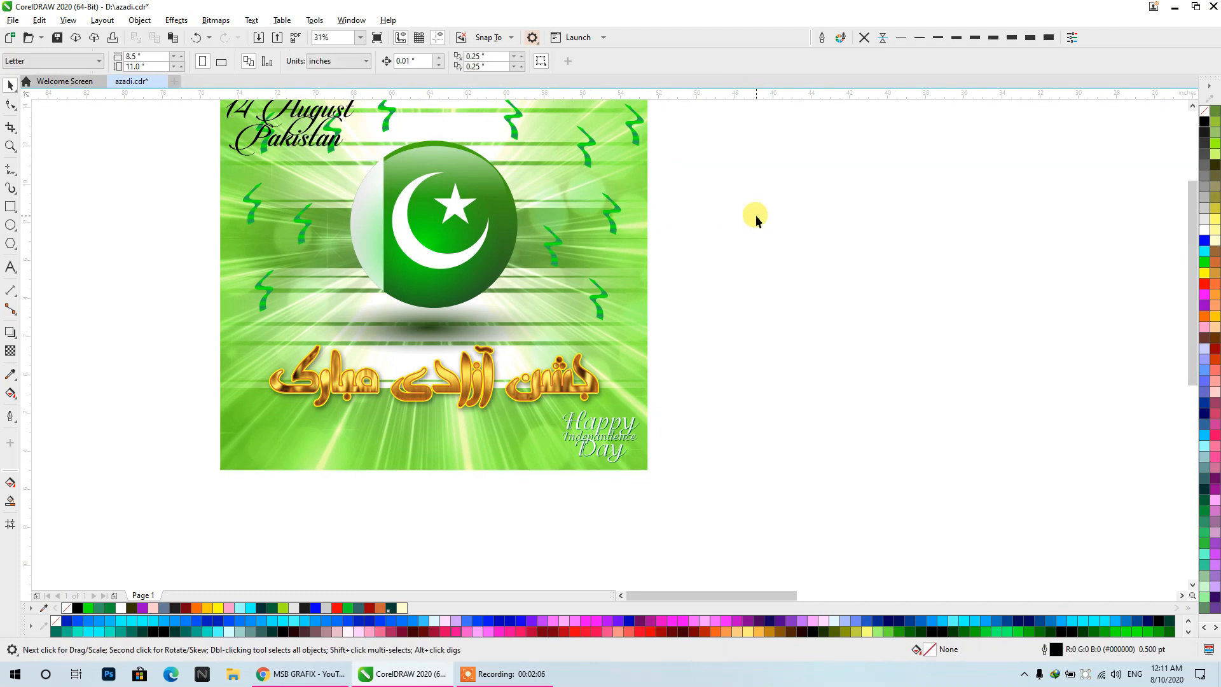
left_click_drag(755, 215, 724, 241)
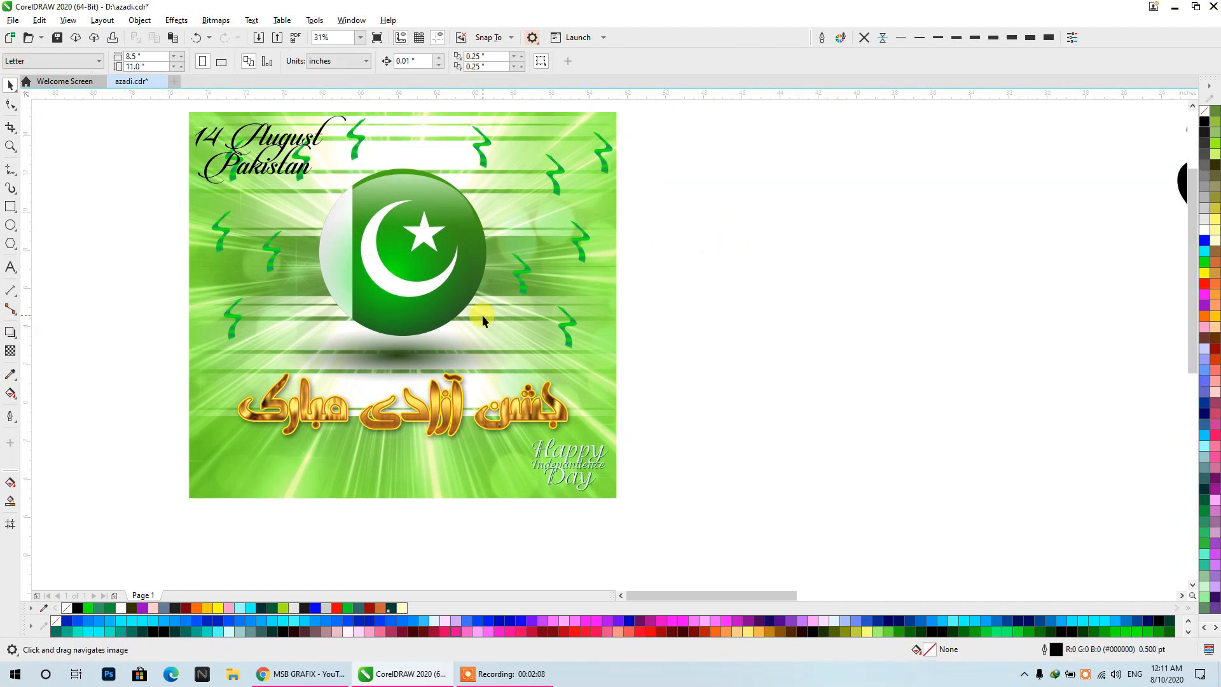
left_click_drag(505, 316, 984, 305)
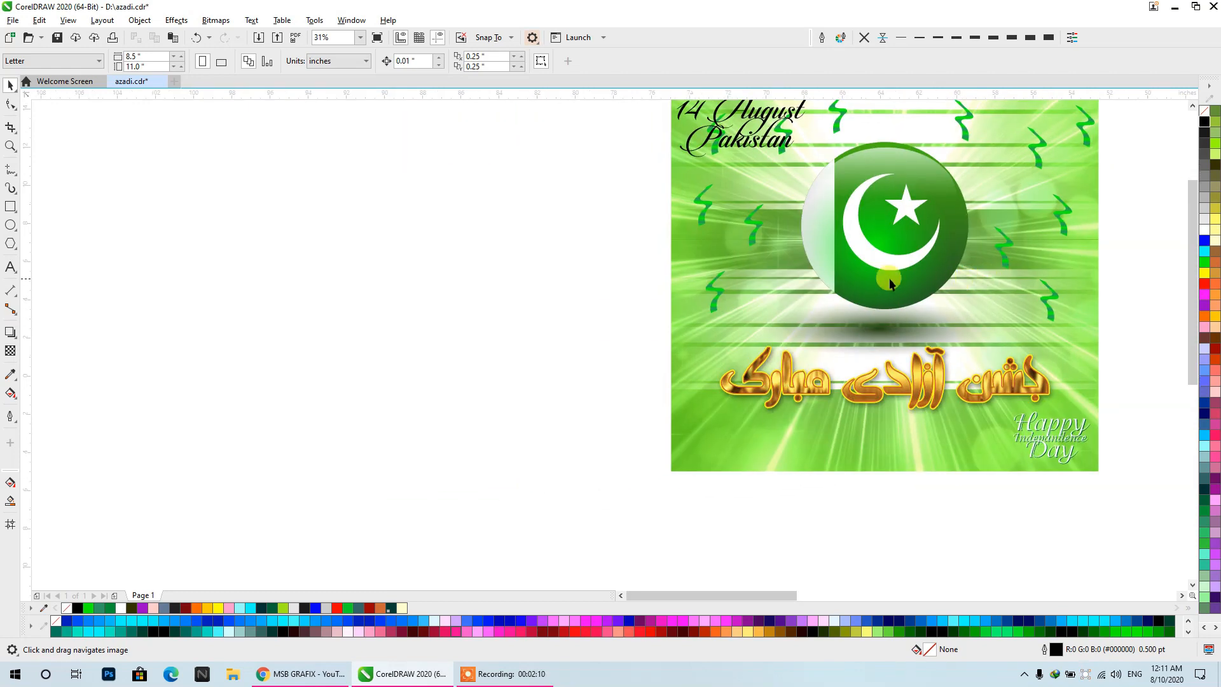
- Draw an empty square about 32.5 inches wide beside the green flag poster and deselect it
scroll(854, 268, "down", 1)
left_click_drag(892, 301, 943, 314)
key("space")
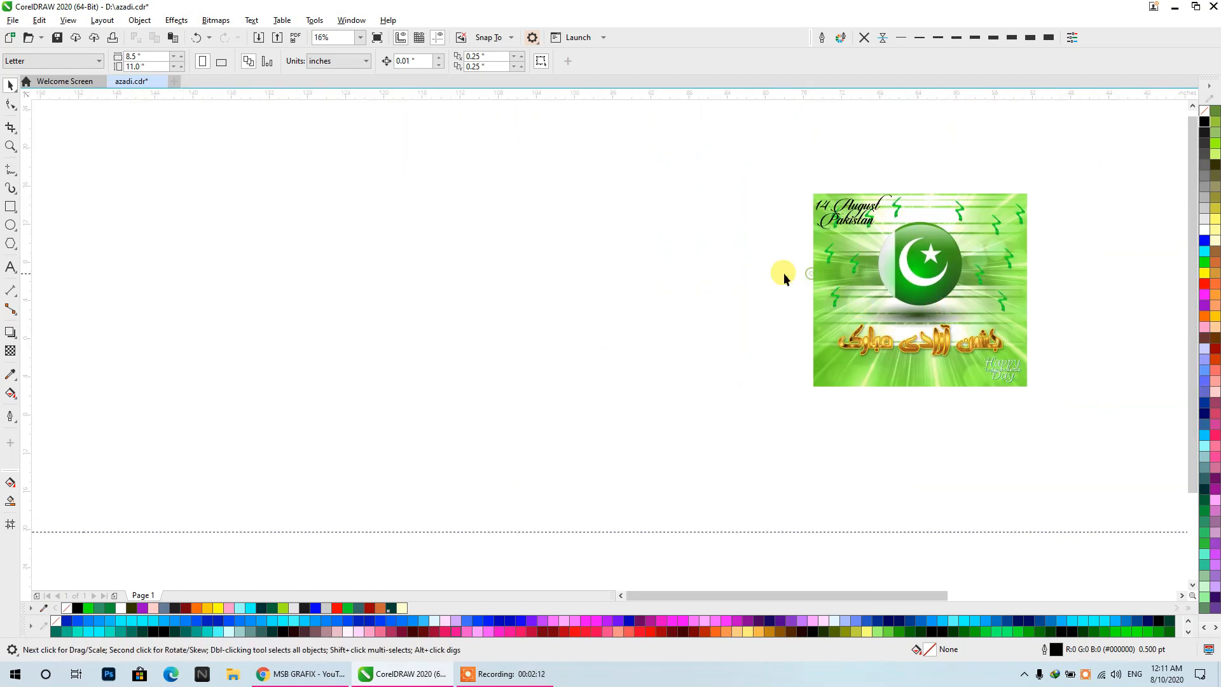
left_click(11, 207)
left_click_drag(265, 141, 574, 451)
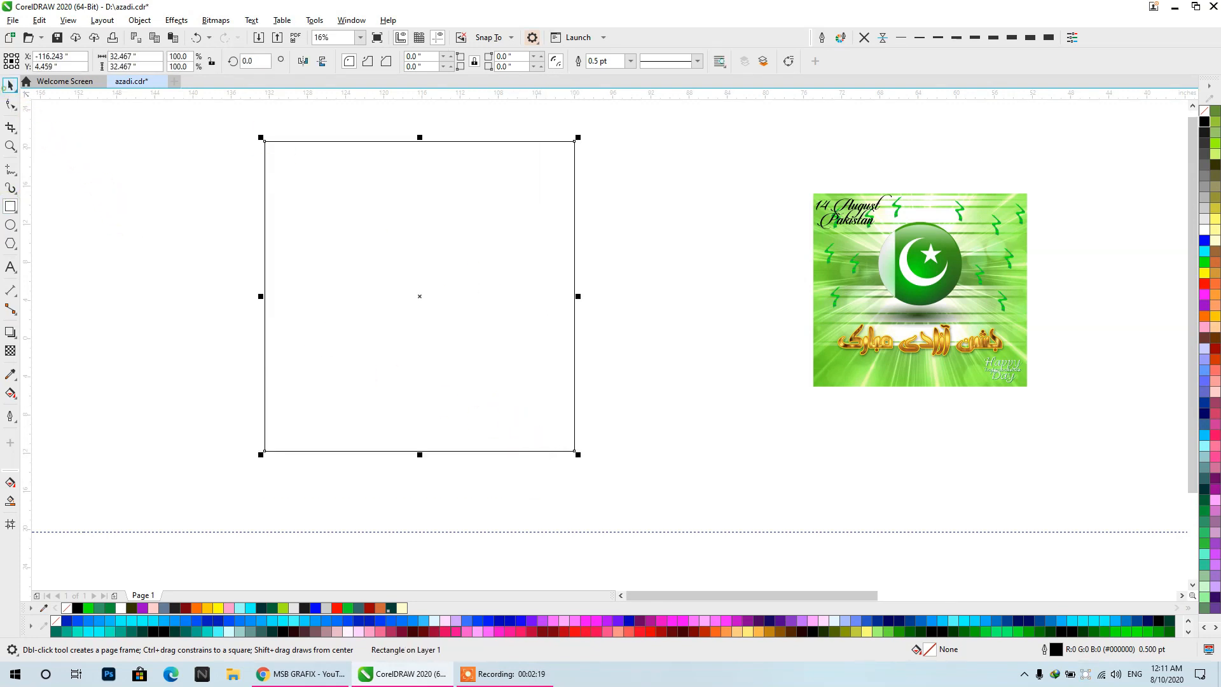
left_click(10, 84)
left_click(181, 183)
- Examine the poster's gold lettering and the matching AGA Balloon text in the collection of Urdu lettering samples
scroll(183, 184, "down", 1)
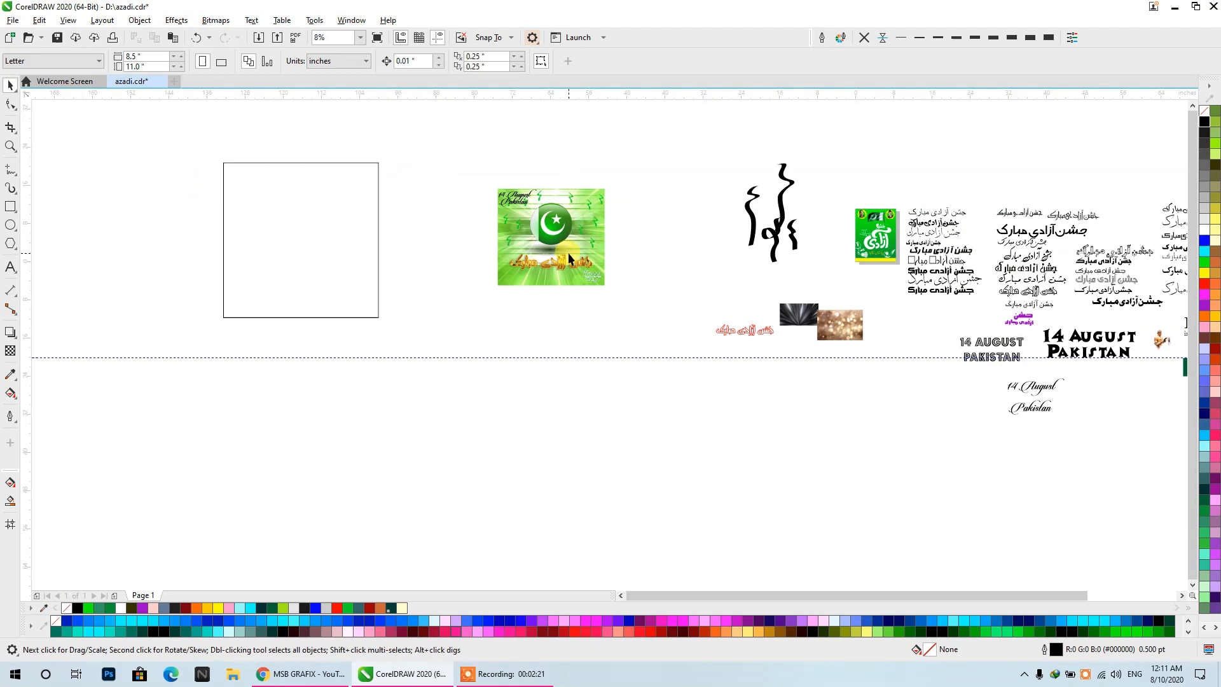
scroll(566, 260, "up", 2)
left_click(552, 261)
scroll(443, 216, "down", 2)
left_click_drag(874, 325, 584, 324)
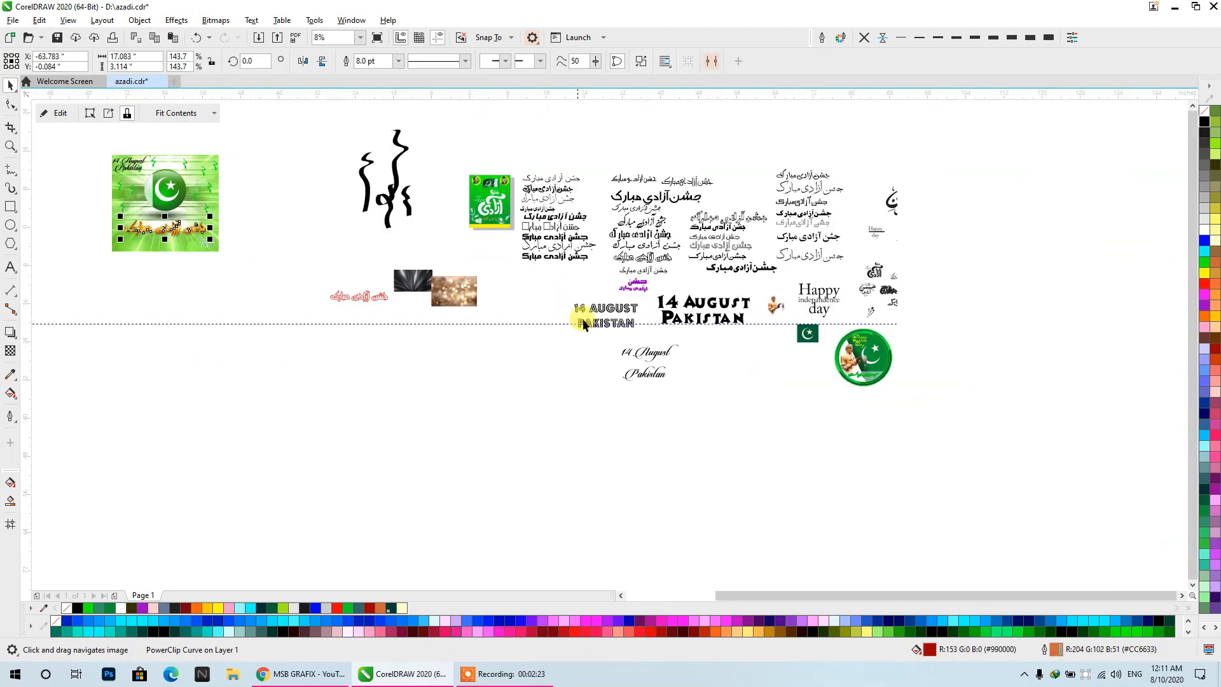
scroll(714, 265, "up", 1)
scroll(732, 274, "up", 1)
scroll(731, 274, "down", 1)
left_click(563, 227)
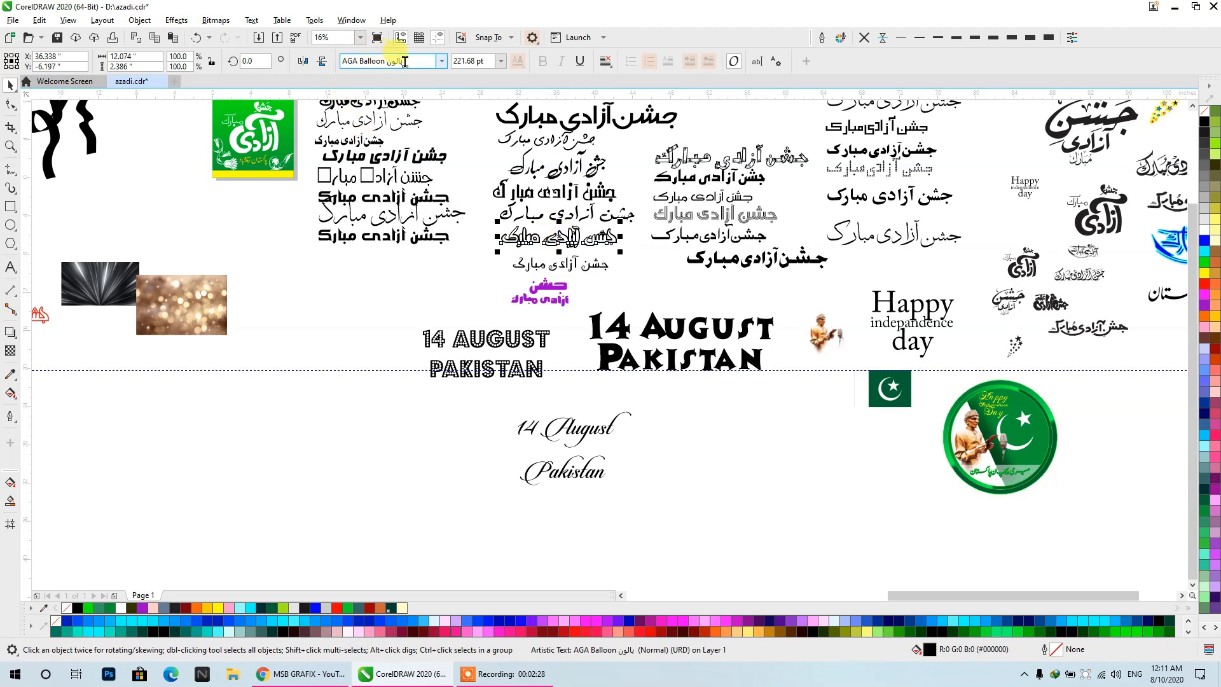
scroll(558, 237, "up", 1)
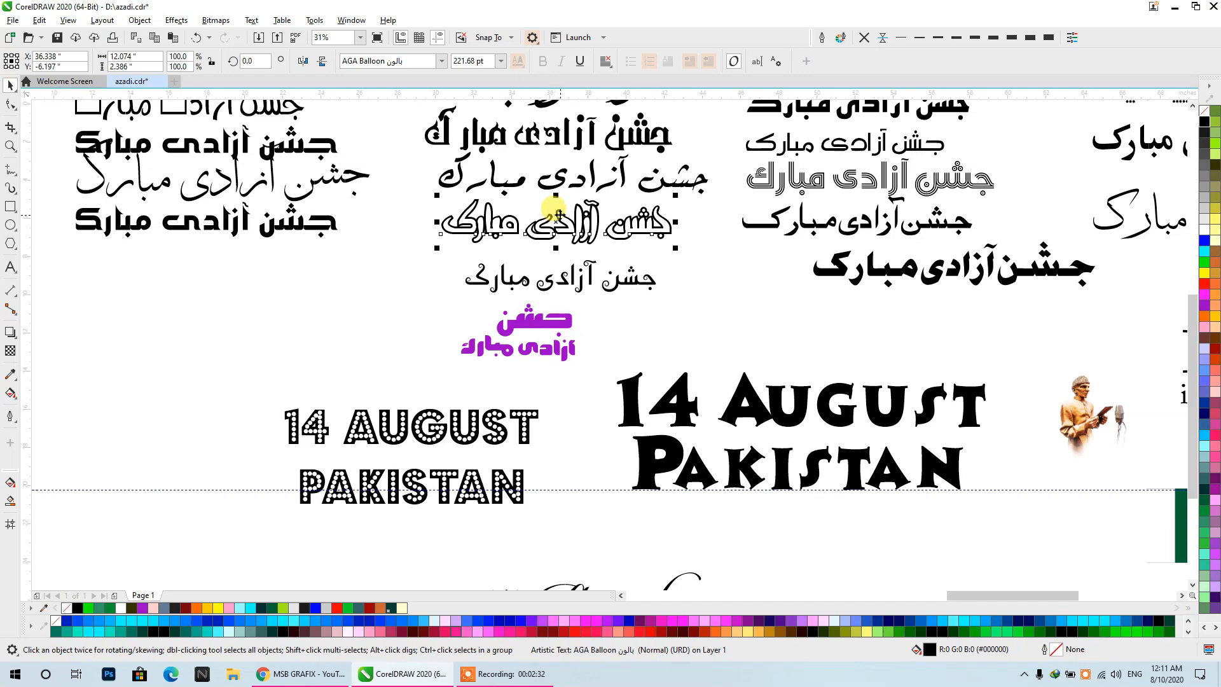
scroll(553, 209, "up", 3)
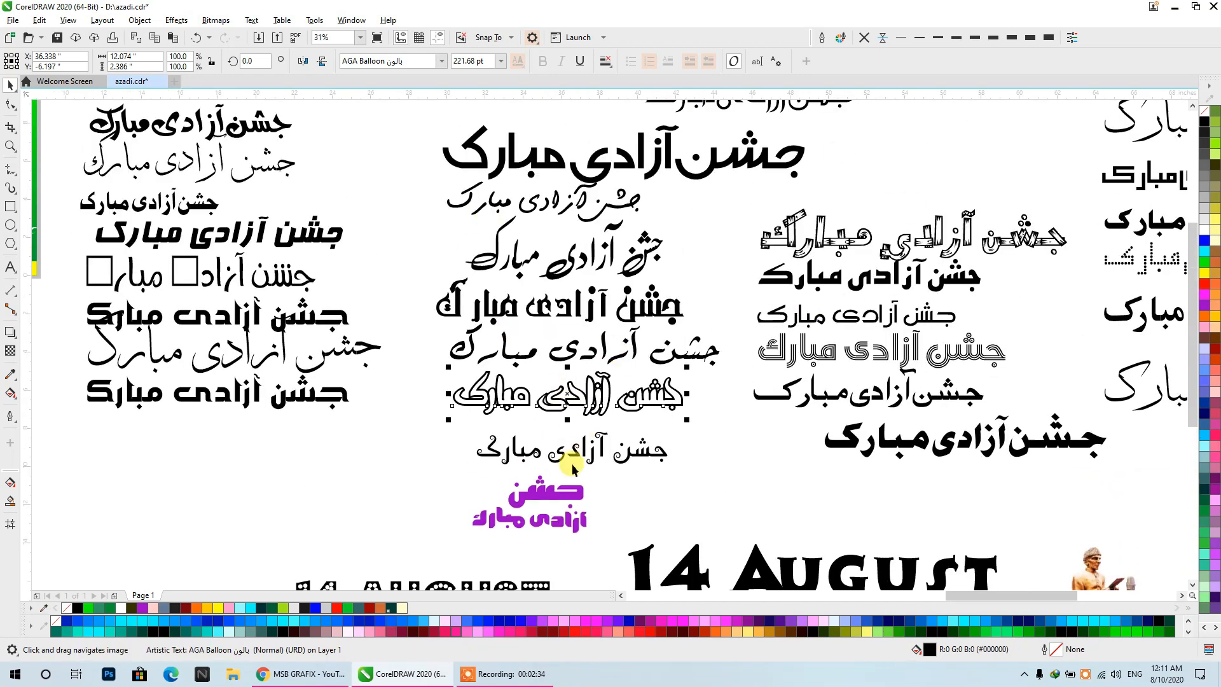
right_click(592, 407)
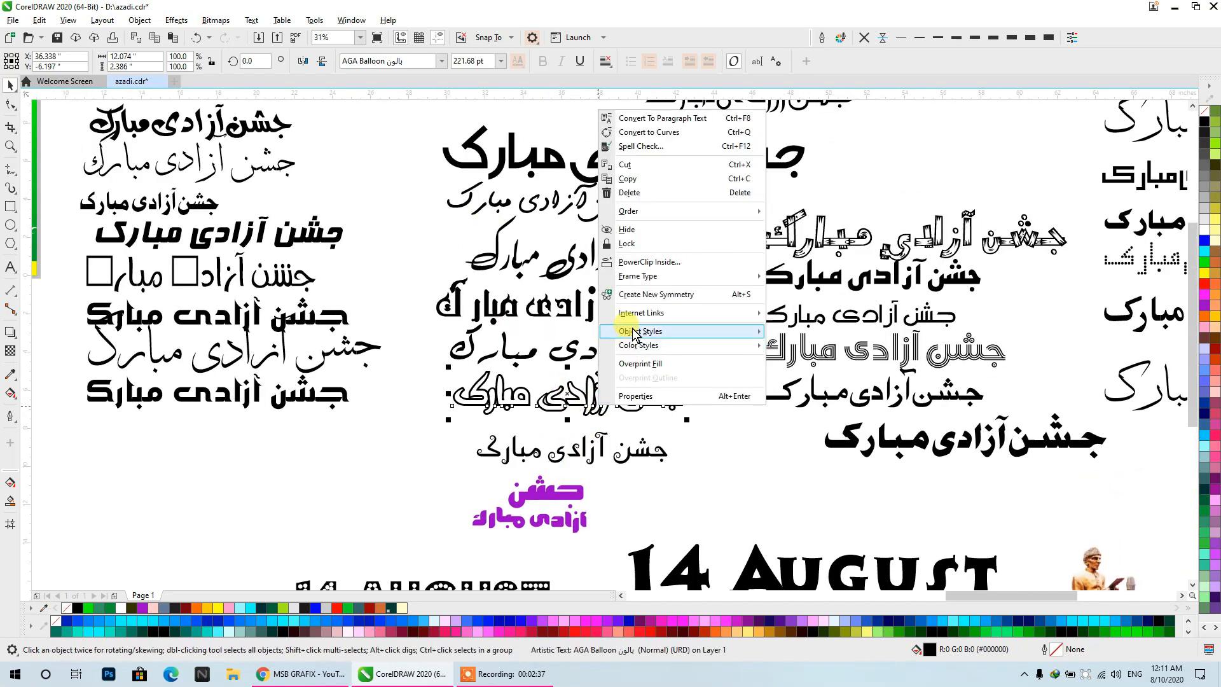
scroll(622, 196, "down", 2)
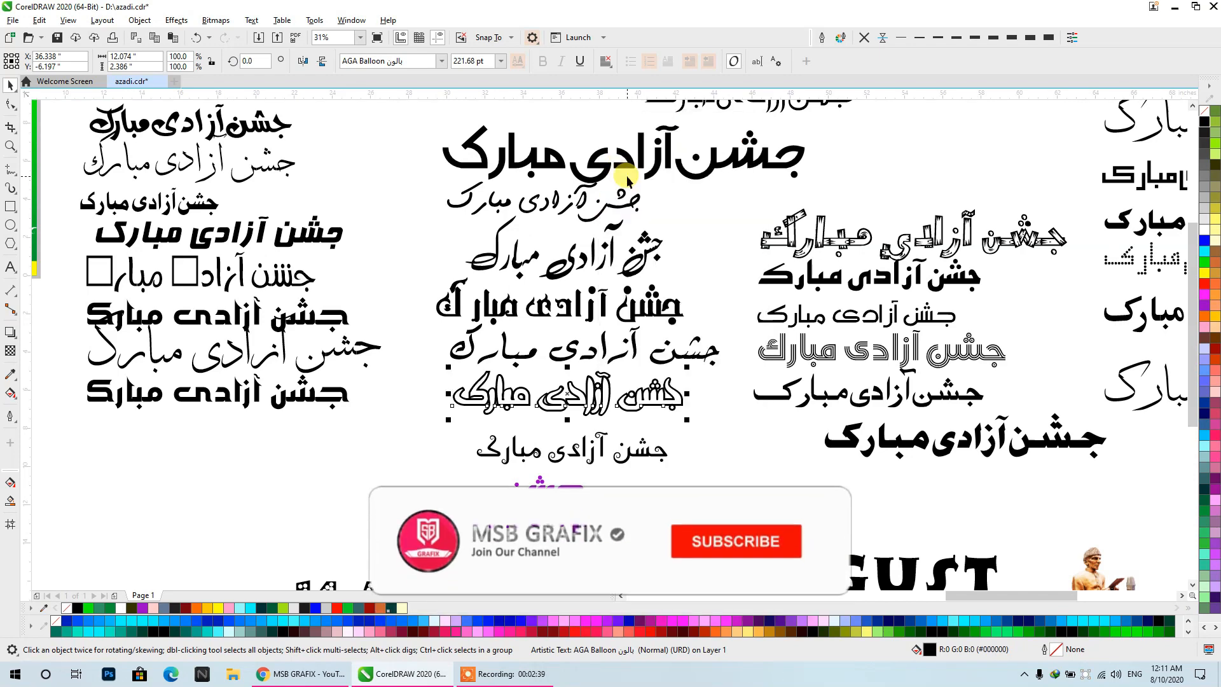
scroll(482, 345, "up", 1)
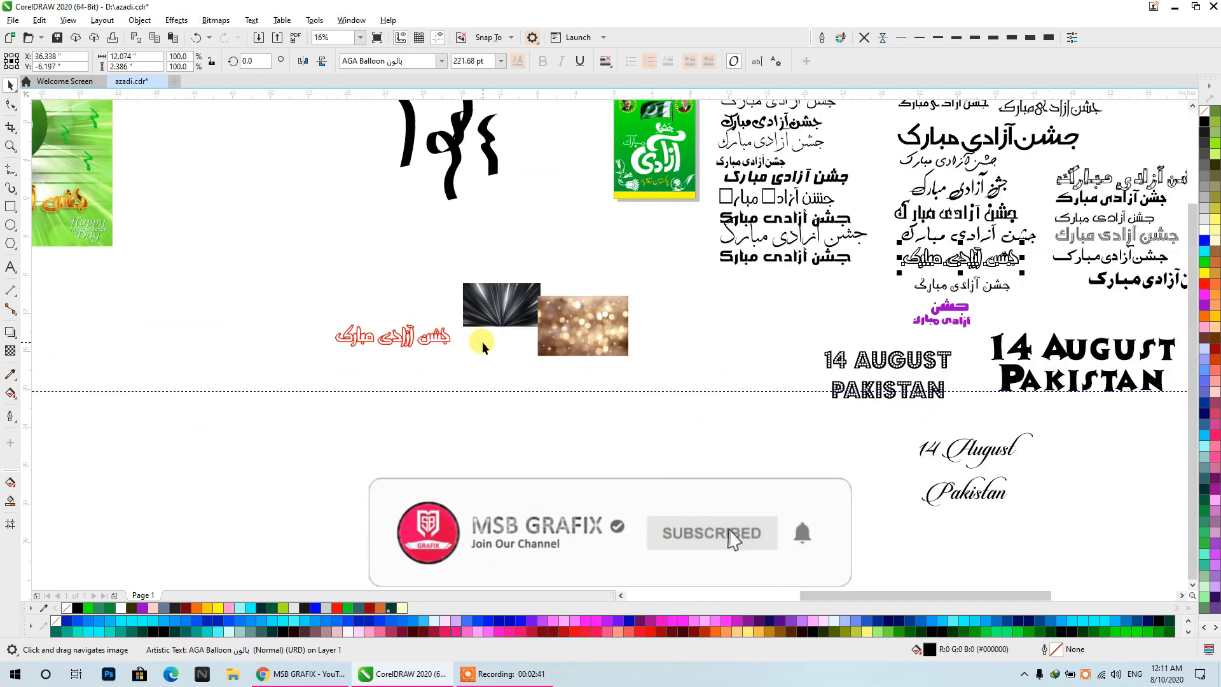
- Compare the red outlined Urdu lettering beside the texture images with the gold lettering on the poster
left_click(384, 345)
left_click(426, 344)
left_click_drag(687, 449, 236, 270)
left_click(380, 404)
left_click_drag(375, 404, 622, 461)
scroll(621, 459, "up", 1)
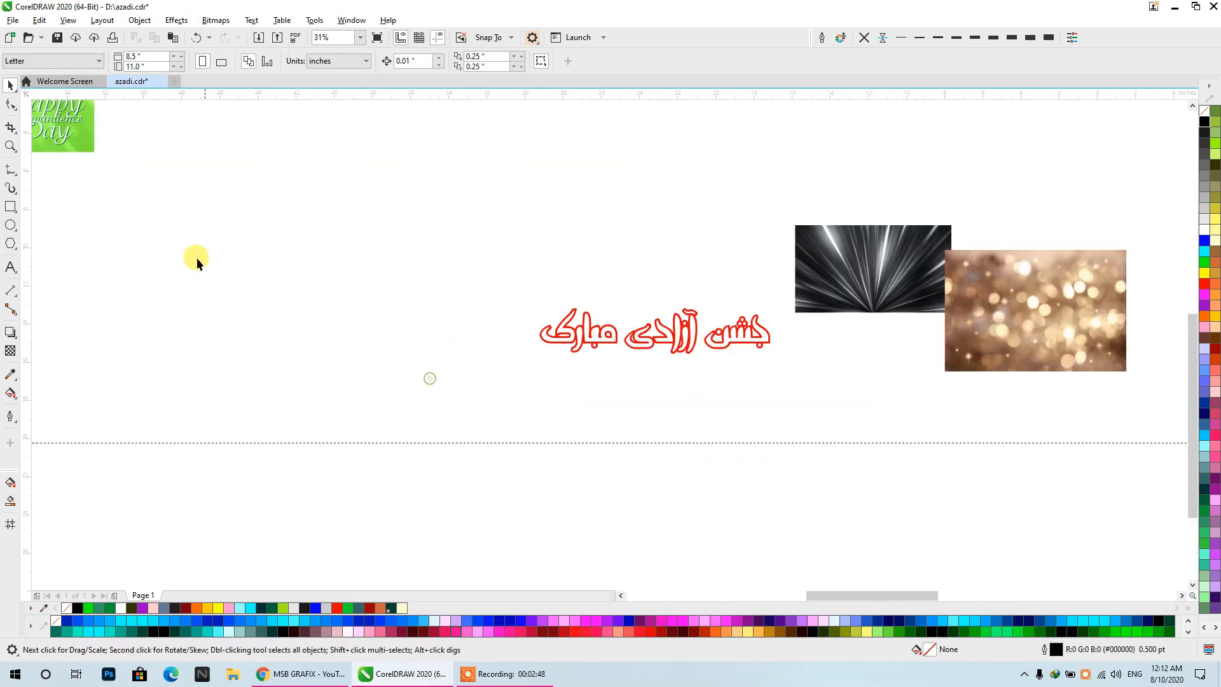
scroll(189, 257, "down", 1)
left_click_drag(204, 262, 570, 398)
left_click(410, 296)
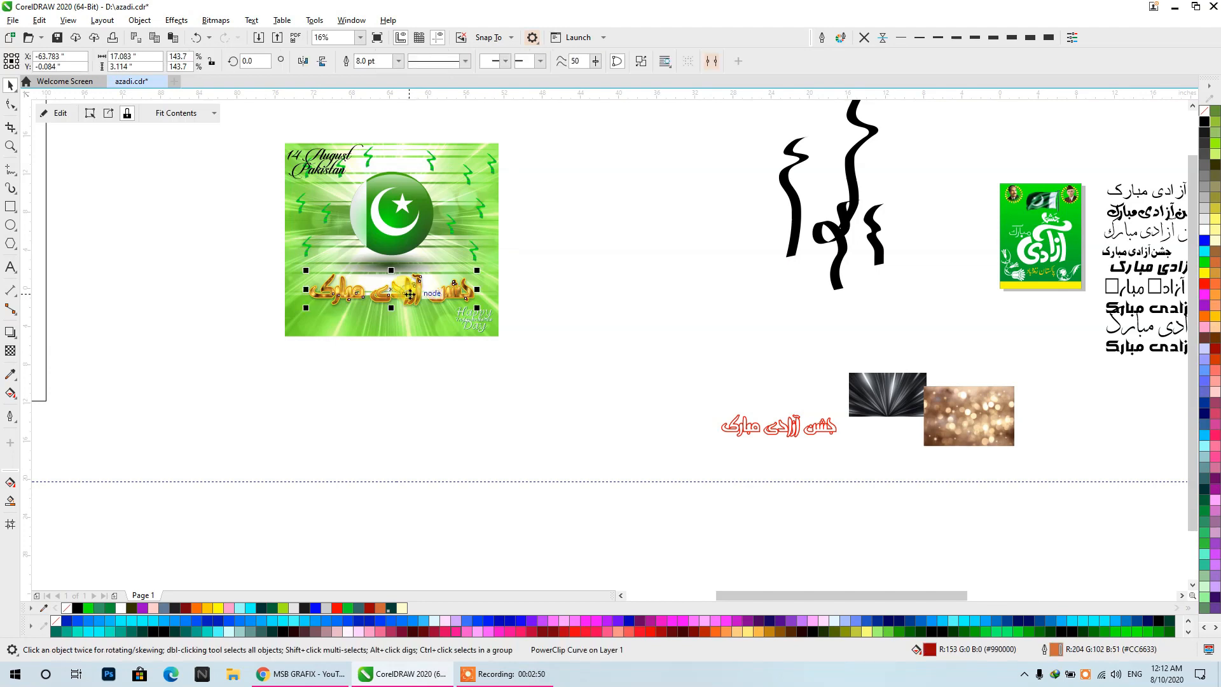
left_click_drag(730, 385, 616, 314)
- Place a copy of the AGA Balloon text below the two texture images and delete the red lettering there
scroll(563, 309, "down", 1)
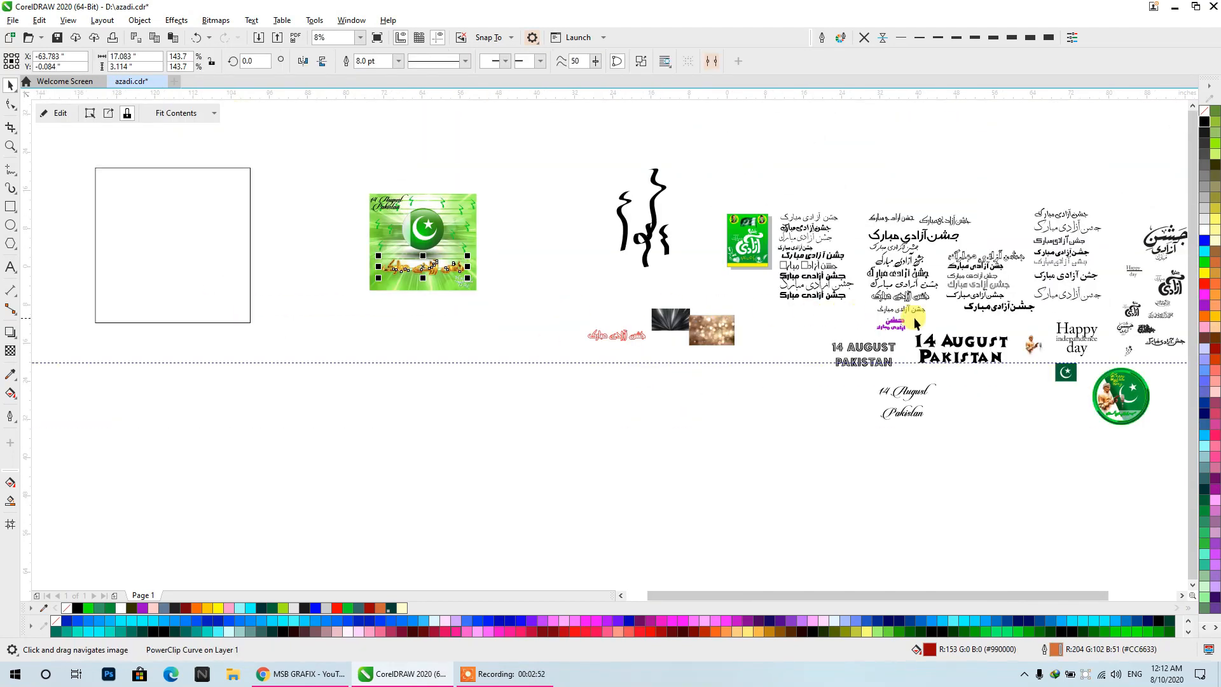
scroll(914, 317, "up", 1)
left_click_drag(879, 274, 396, 389)
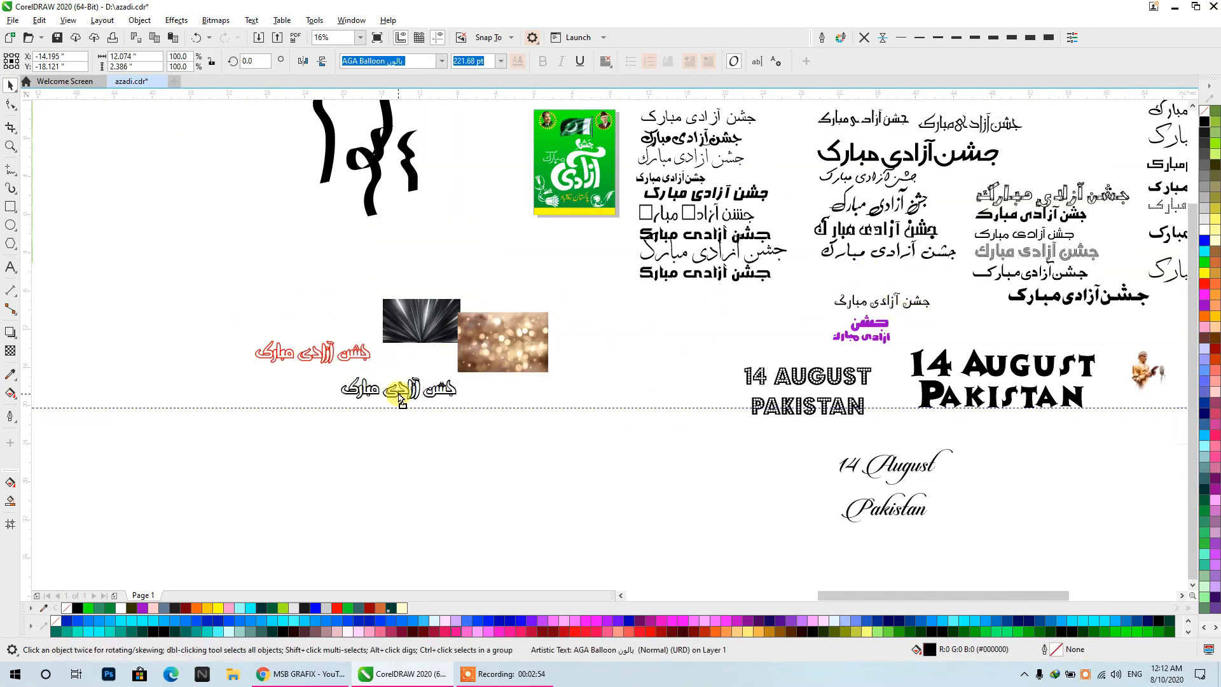
left_click(295, 355)
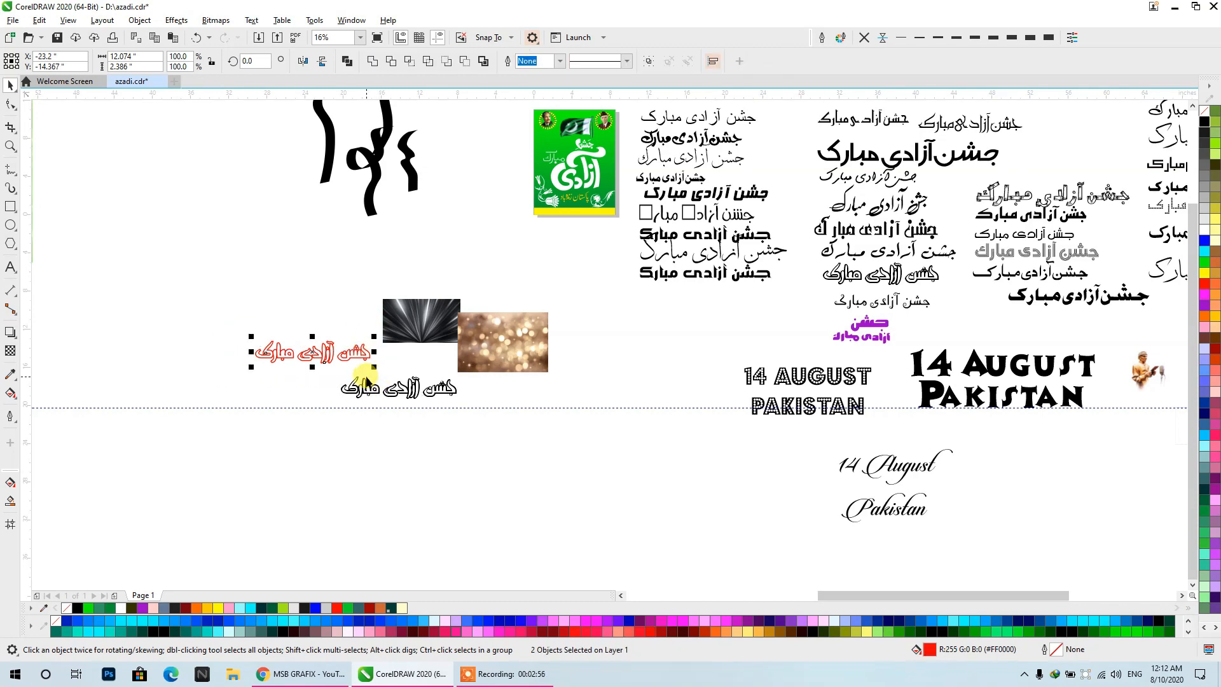
key("Delete")
- Copy the whole flag poster together with the two texture images and the black outlined Urdu text
left_click_drag(585, 447, 591, 452)
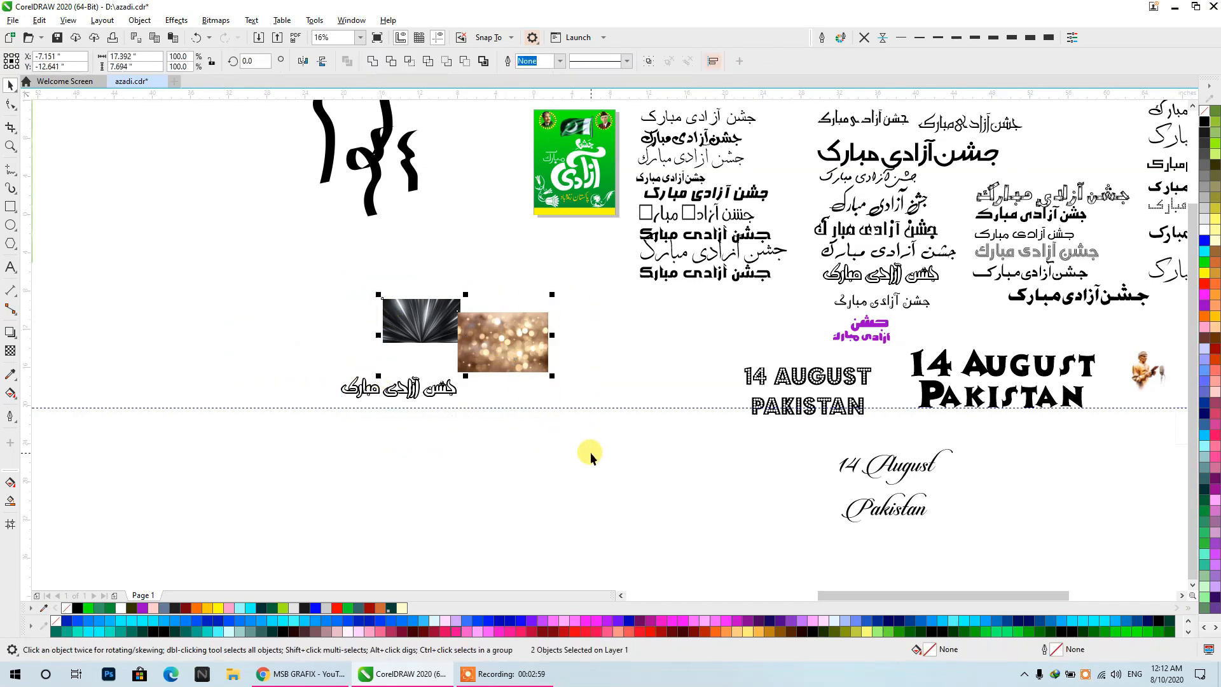
scroll(590, 452, "down", 2)
left_click_drag(439, 313, 483, 372)
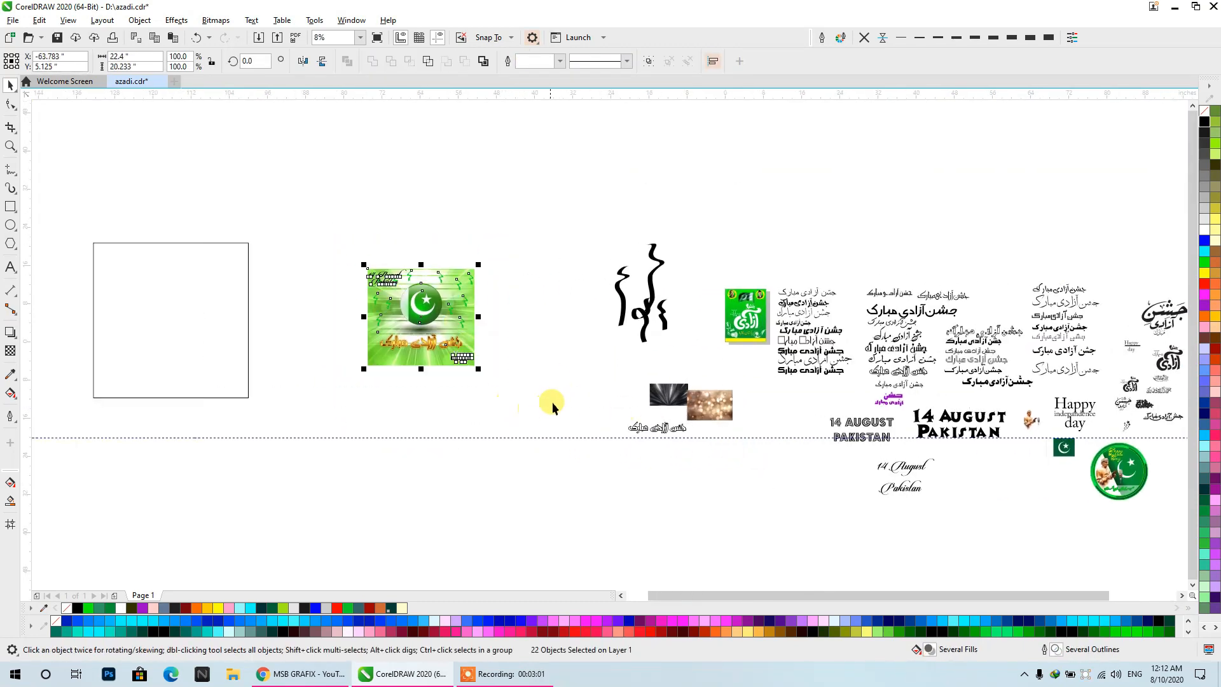
left_click_drag(598, 359, 701, 417)
key("ctrl+c")
- Create a new Letter-size RGB document at 300 dpi, paste the copied artwork into it and deselect it
left_click(172, 81)
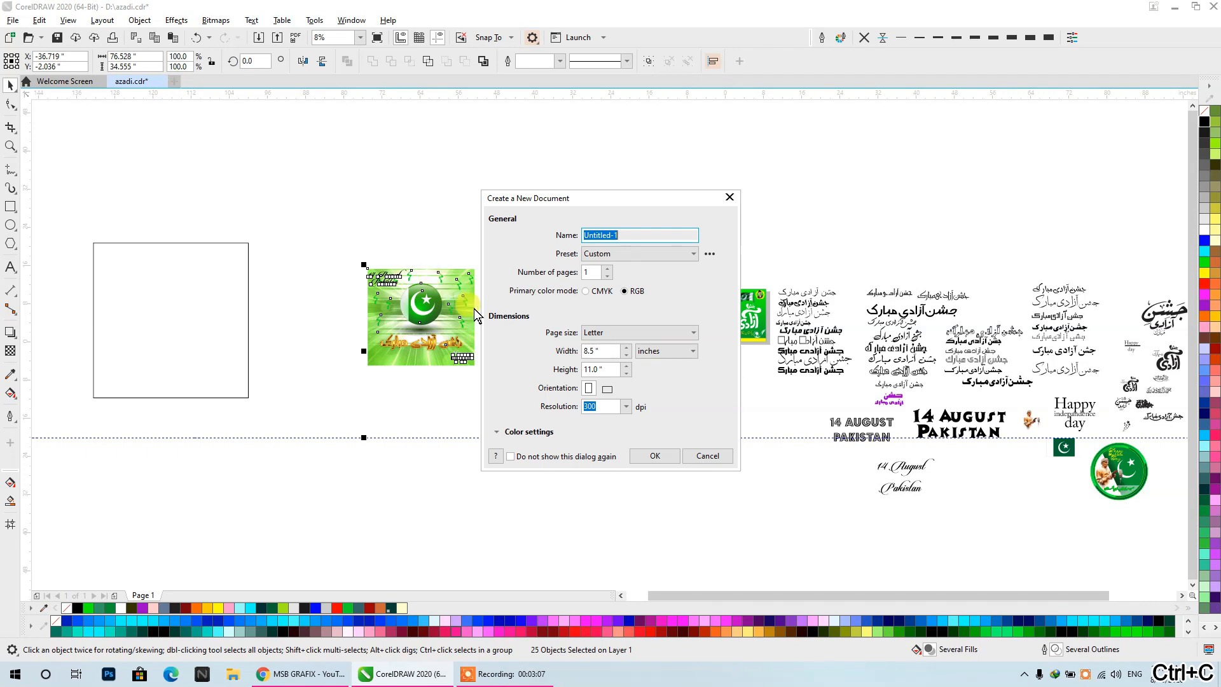
left_click(645, 456)
key("ctrl+v")
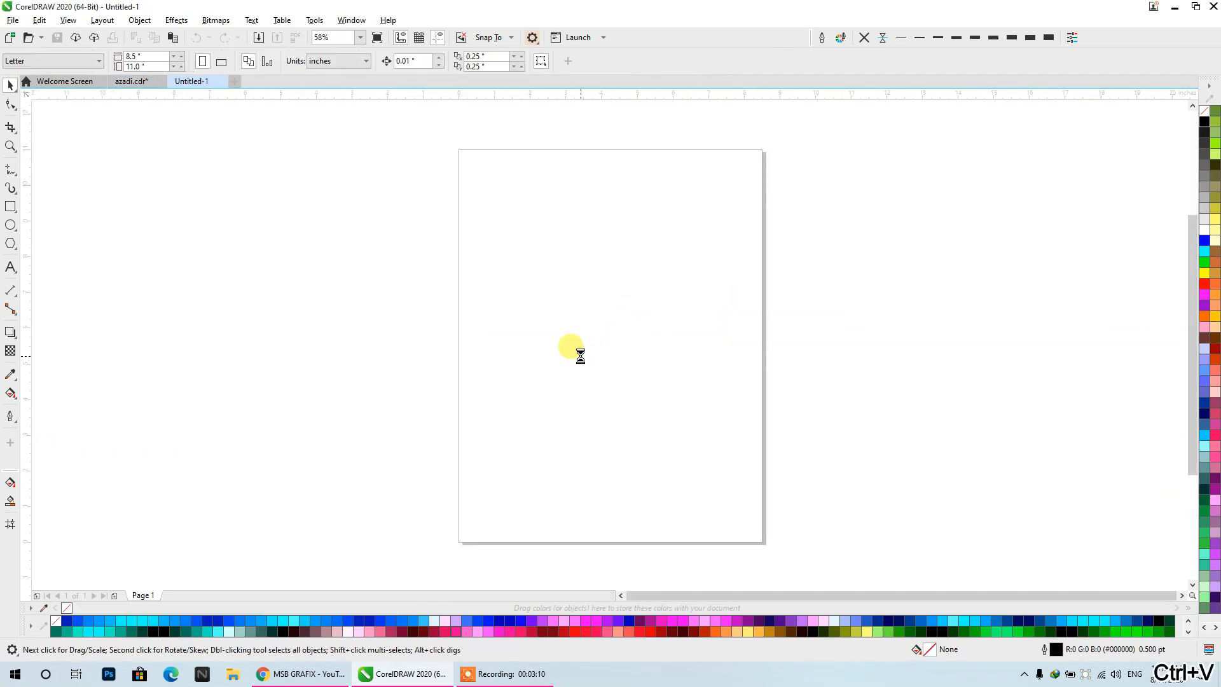
scroll(597, 341, "down", 3)
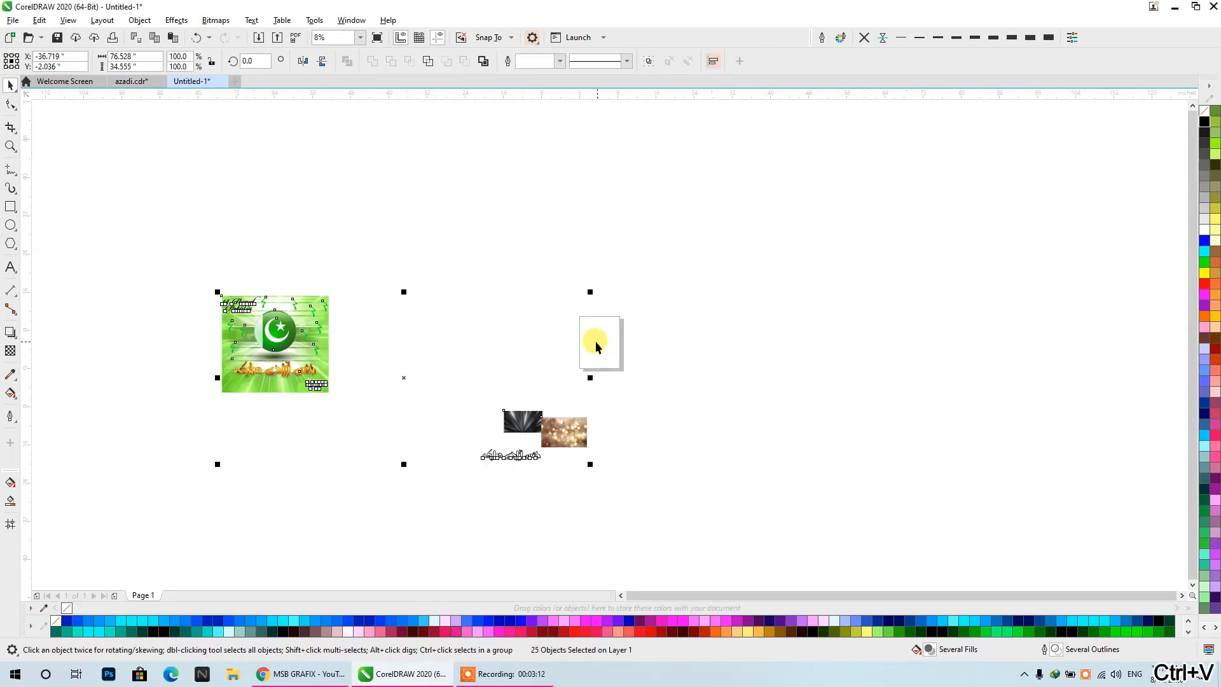
left_click_drag(366, 420, 508, 420)
left_click(502, 402)
- Set the page size to the LOGO preset, 4 by 4 inches
scroll(773, 360, "up", 2)
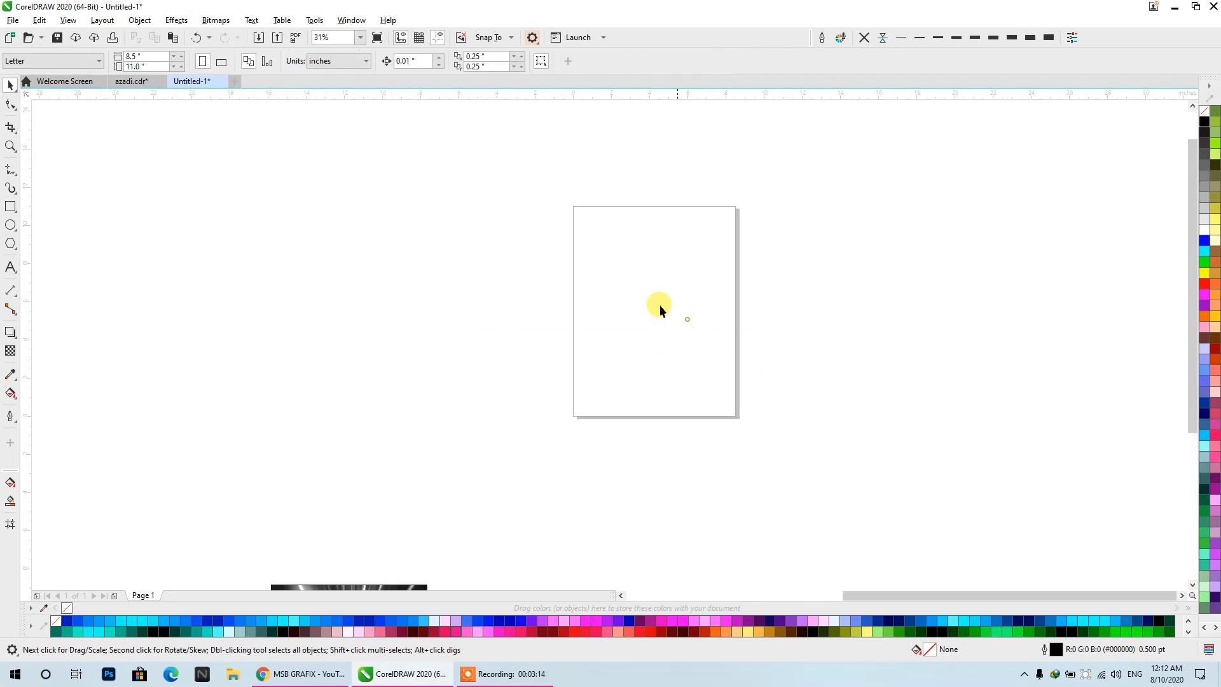
left_click(48, 61)
left_click(26, 102)
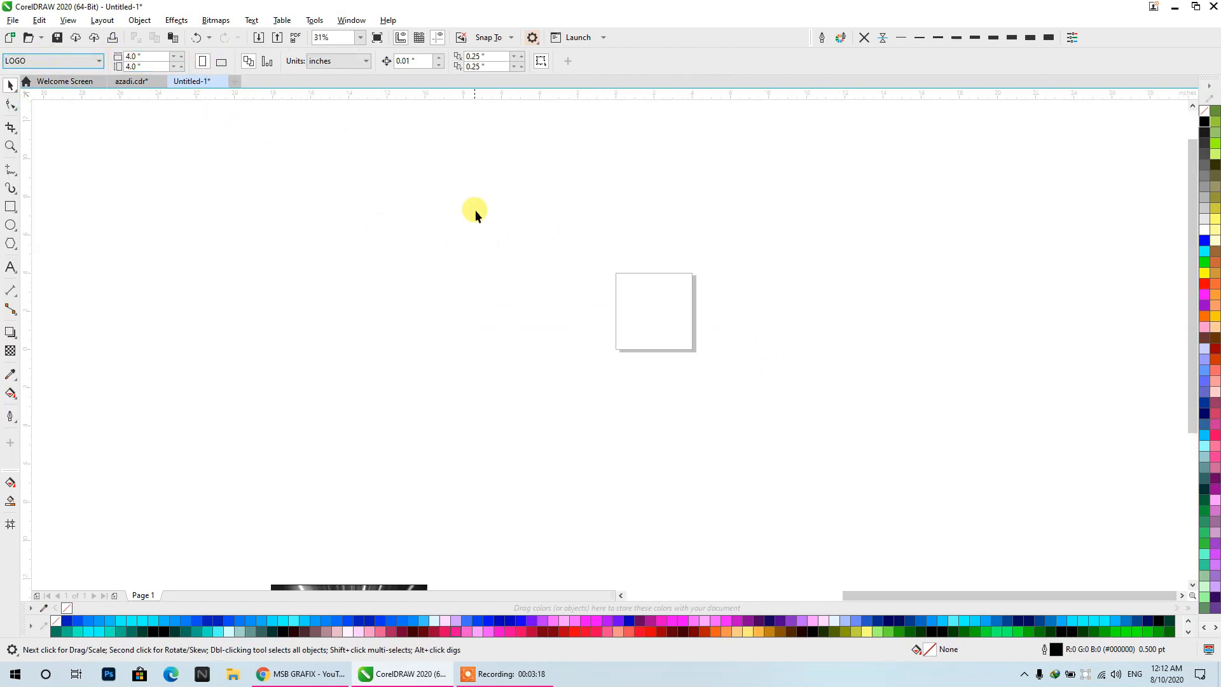
- Move the poster well to the left of the page and the textures and outlined text to its right
scroll(646, 274, "down", 1)
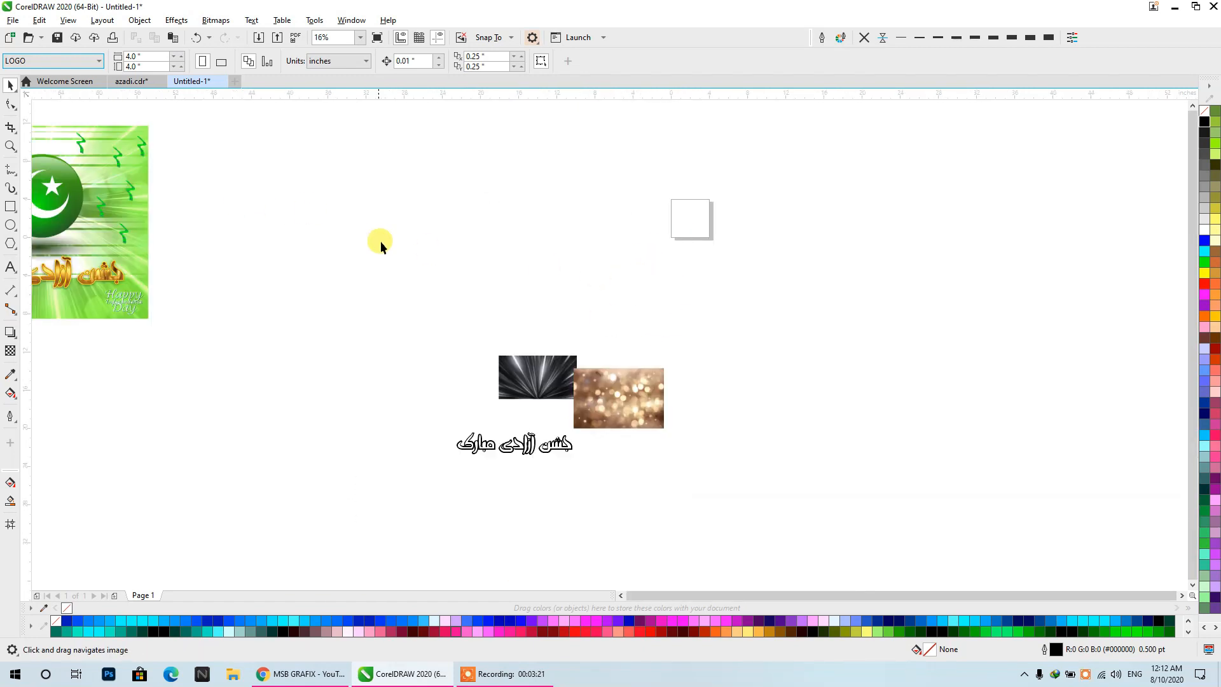
left_click_drag(380, 242, 507, 288)
left_click_drag(36, 425, 30, 427)
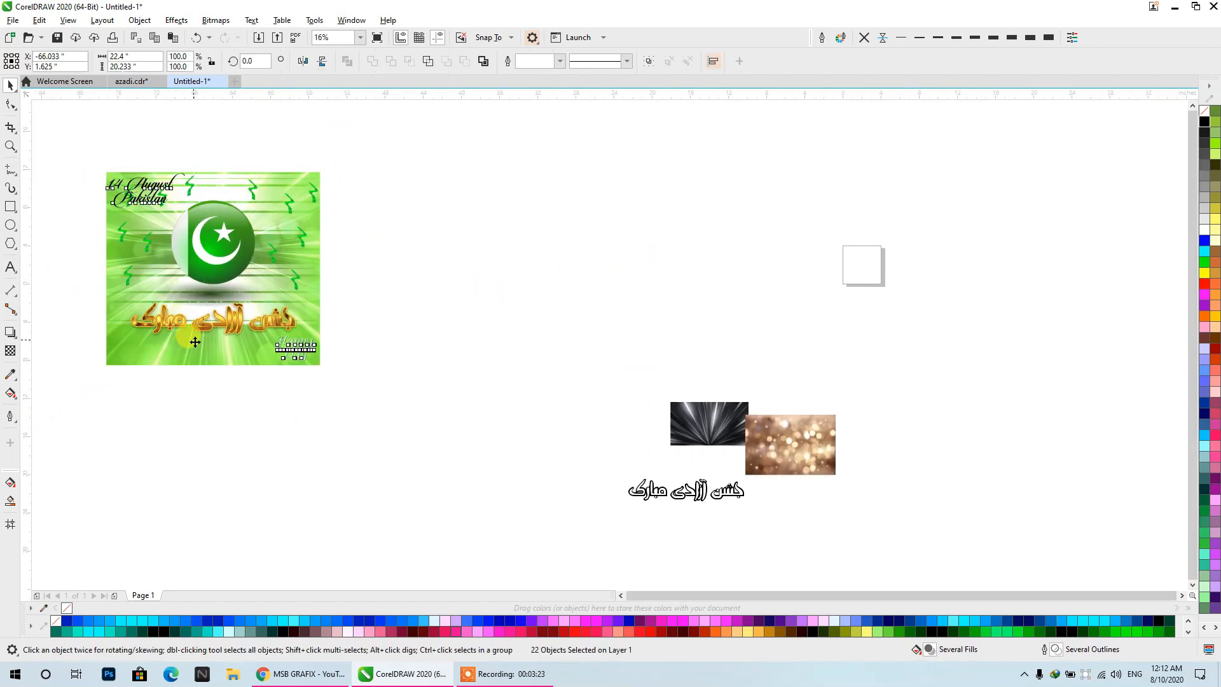
left_click_drag(193, 341, 663, 321)
left_click_drag(571, 367, 874, 529)
left_click_drag(815, 446, 1068, 278)
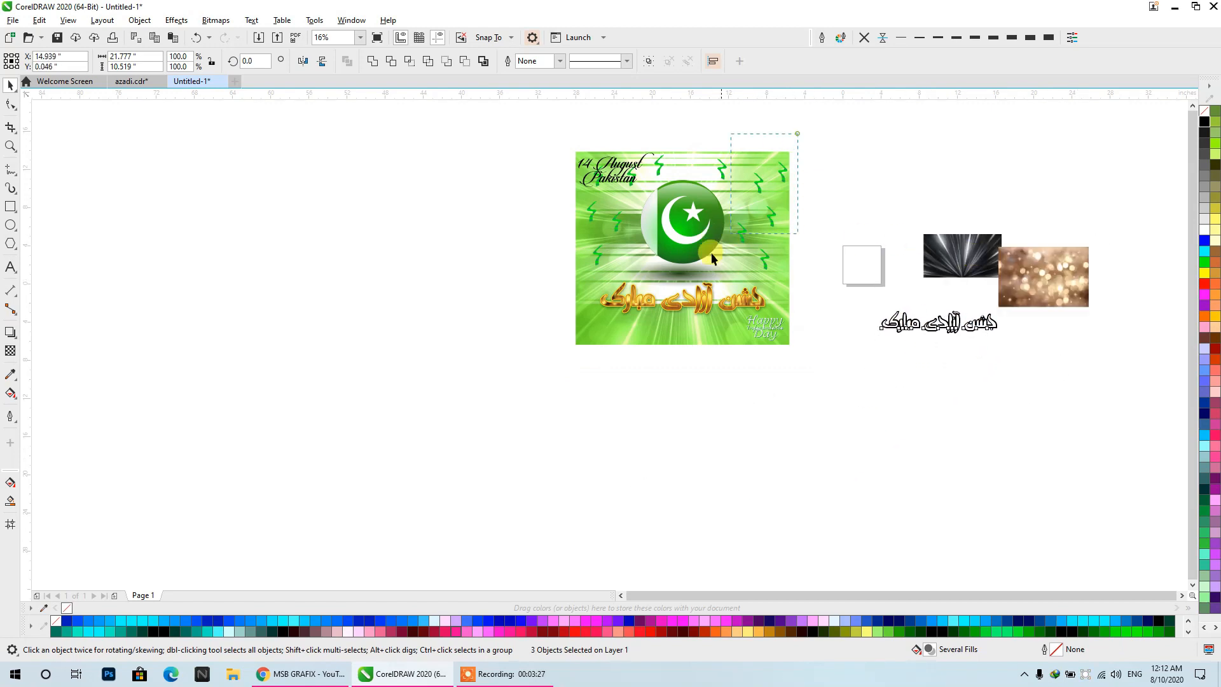
left_click_drag(711, 253, 561, 363)
left_click_drag(668, 301, 363, 313)
- Create a 4 by 4 inch rectangle exactly matching the page and deselect it
left_click_drag(866, 258, 623, 286)
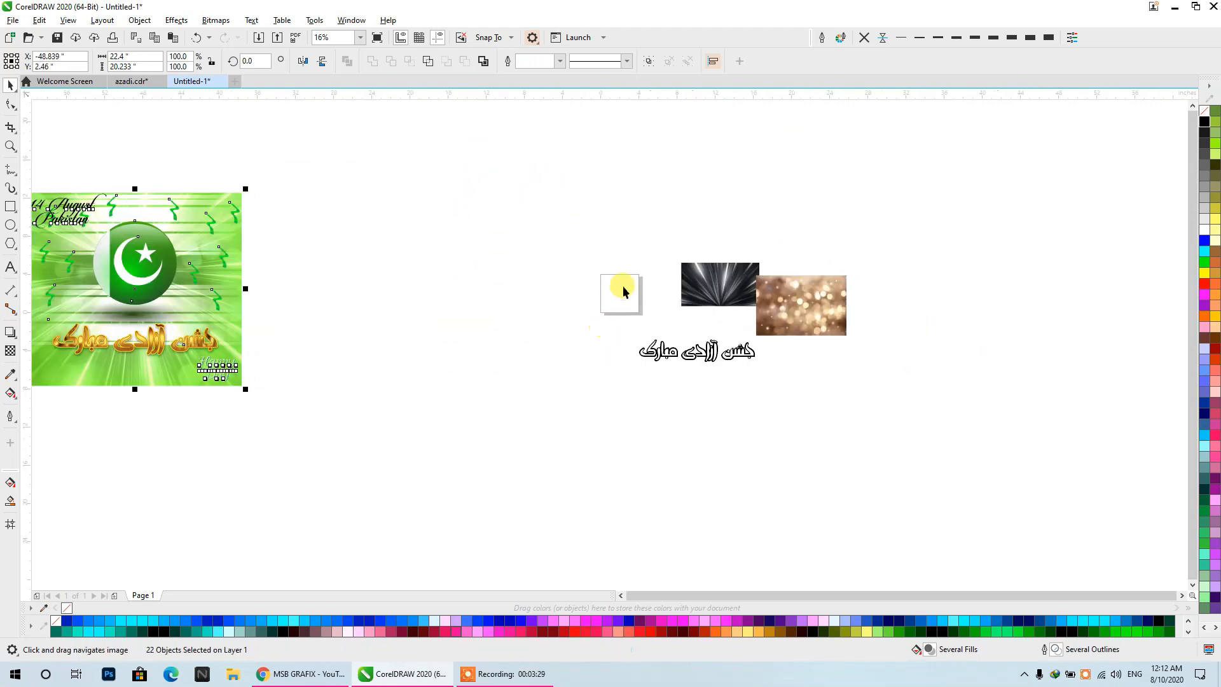
scroll(623, 286, "up", 2)
scroll(564, 352, "up", 2)
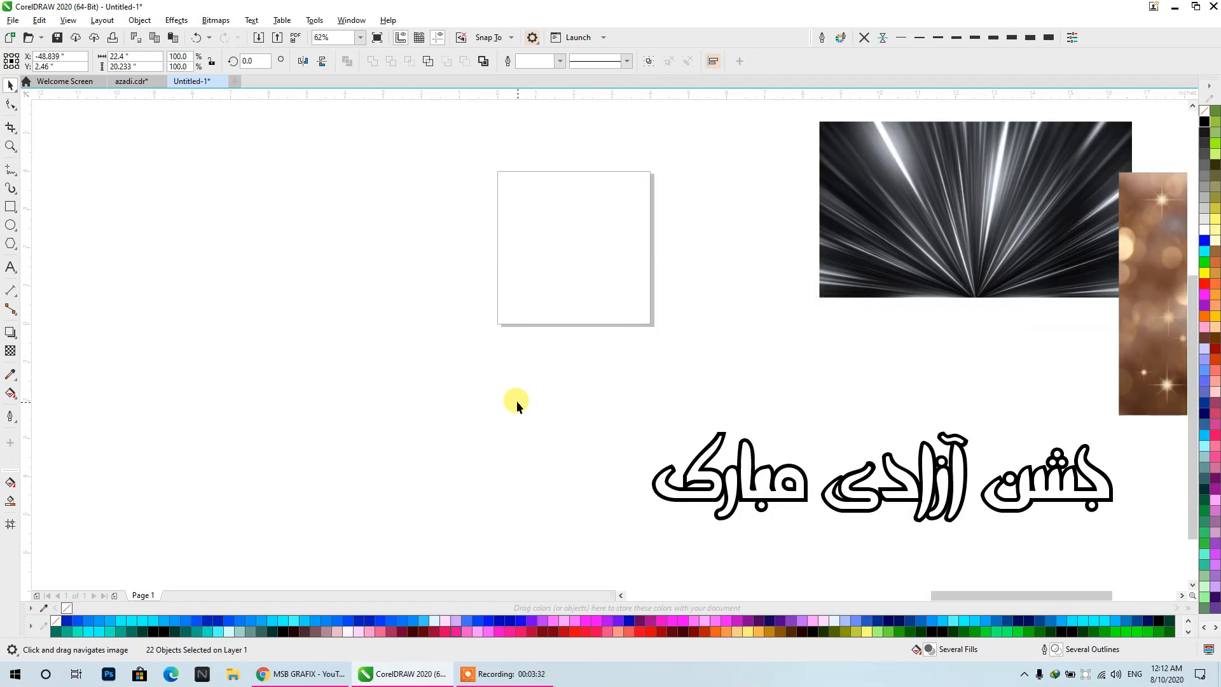
left_click_drag(518, 399, 453, 437)
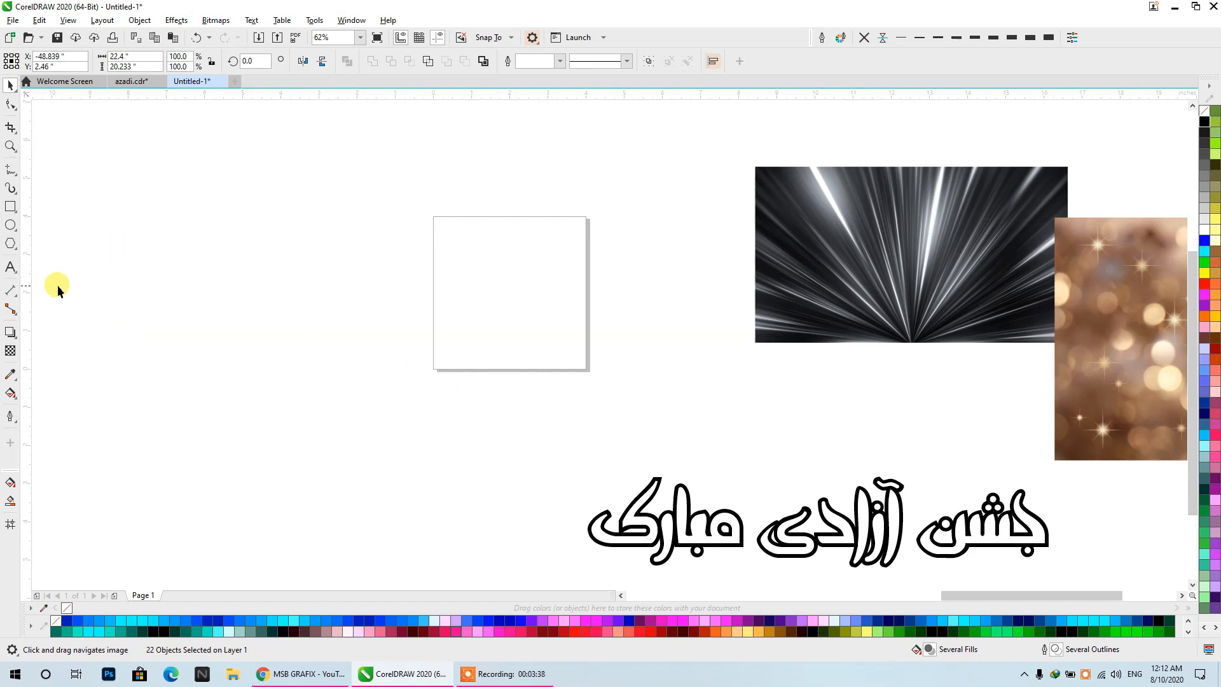
double_click(10, 207)
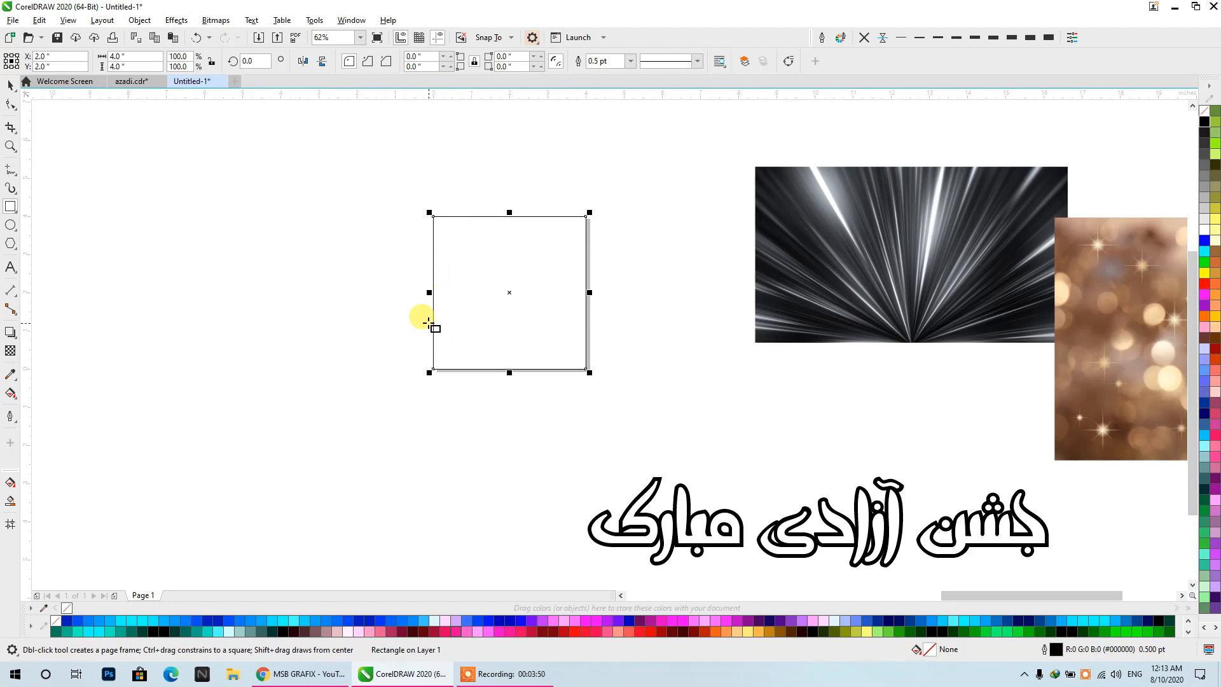
left_click(10, 85)
mouse_move(463, 264)
left_mouse_down()
mouse_move(329, 265)
mouse_move(463, 264)
left_mouse_up()
left_click(240, 208)
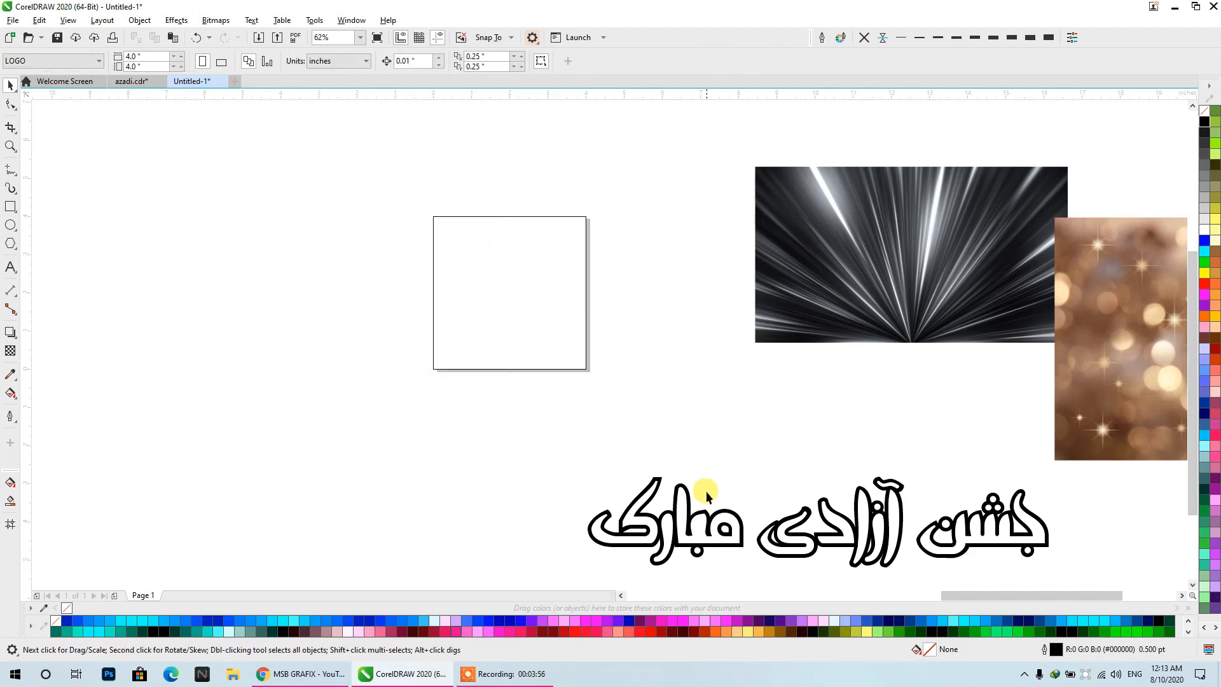
left_click(704, 538)
right_click(675, 342)
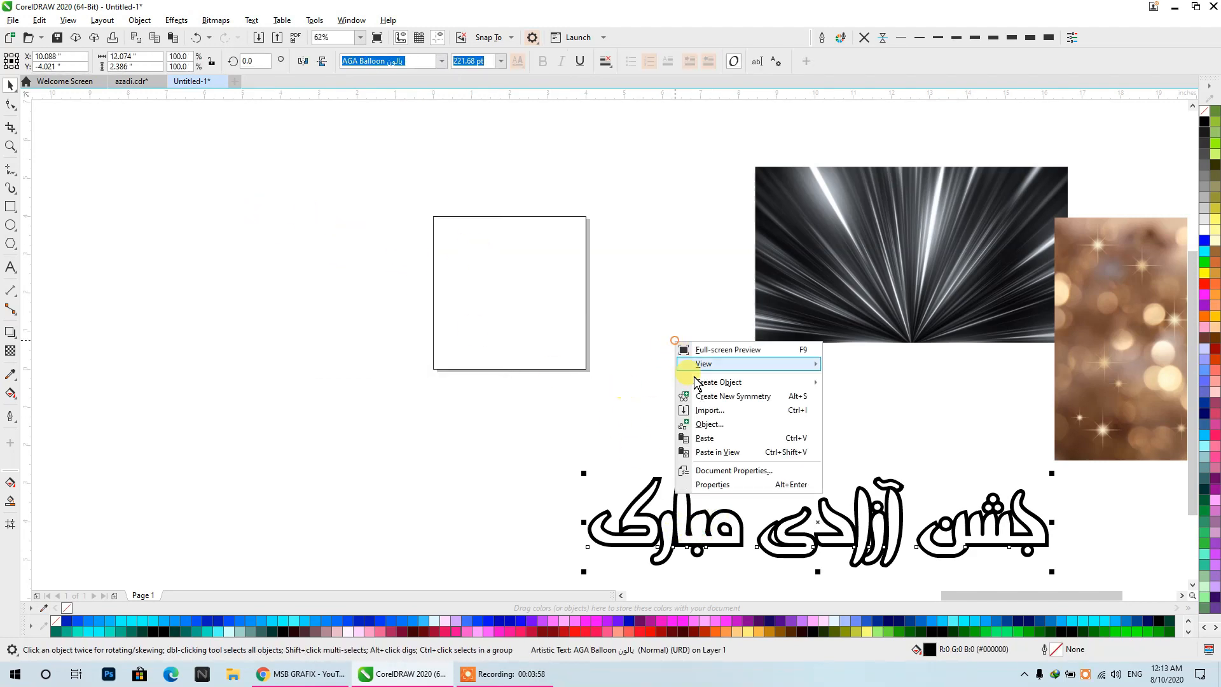
left_click(723, 415)
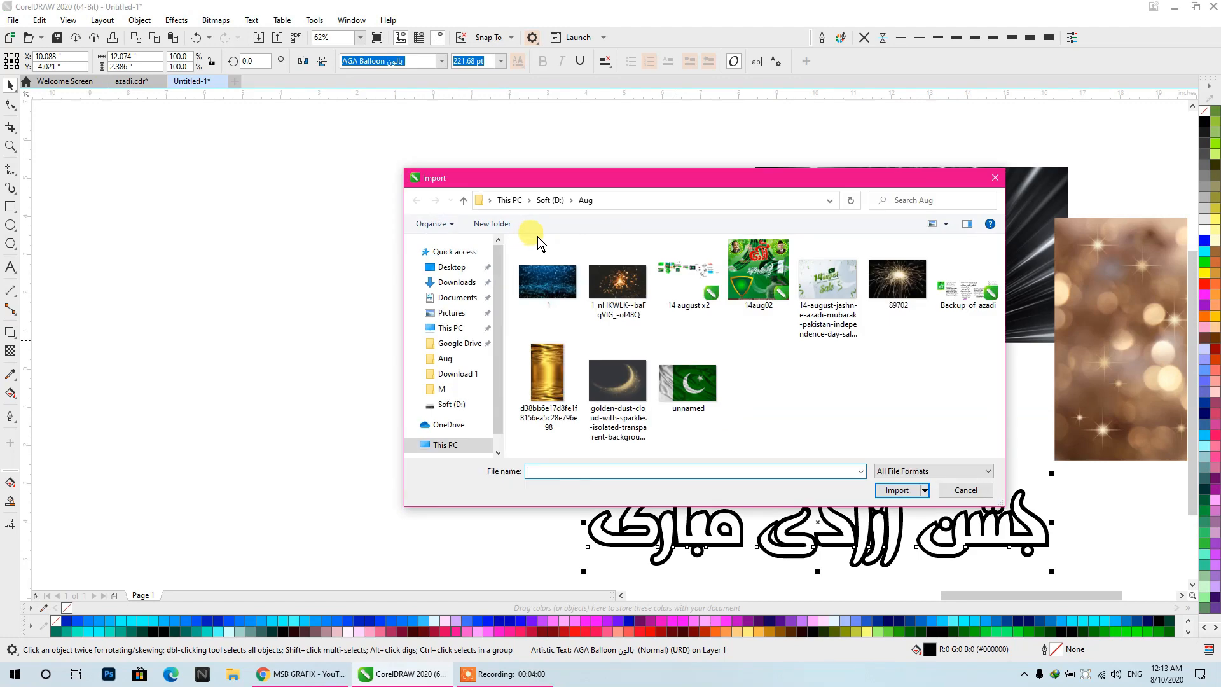
left_click(548, 200)
scroll(757, 361, "down", 5)
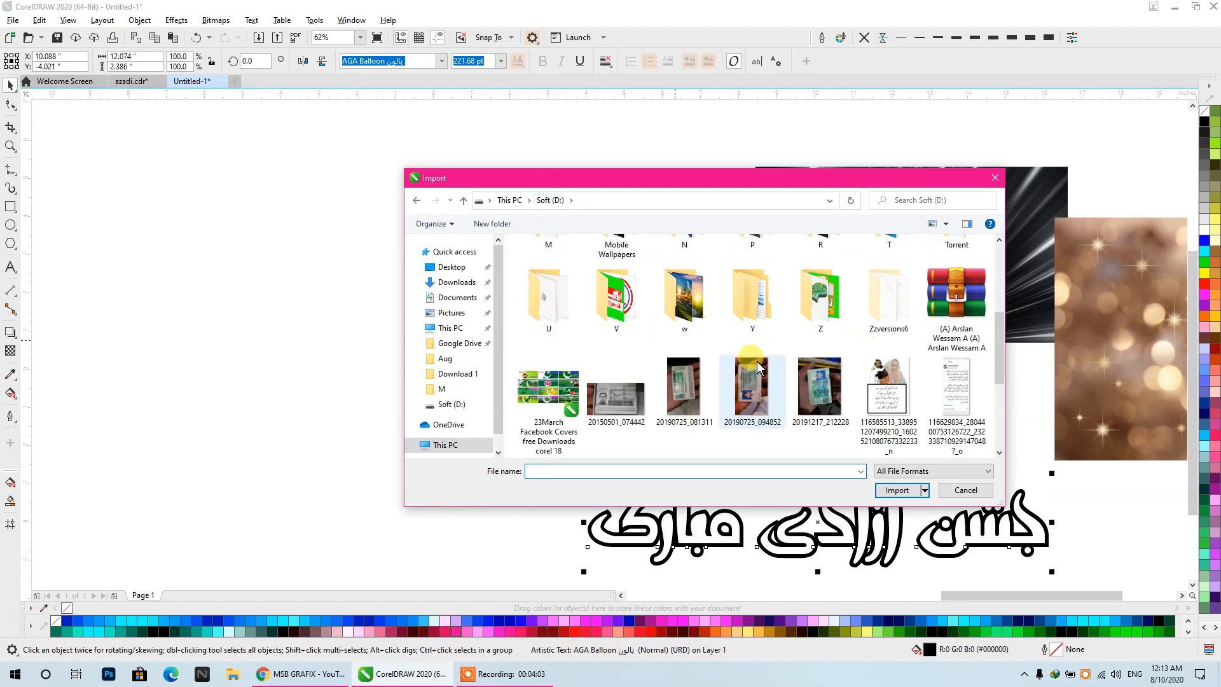
left_click(555, 412)
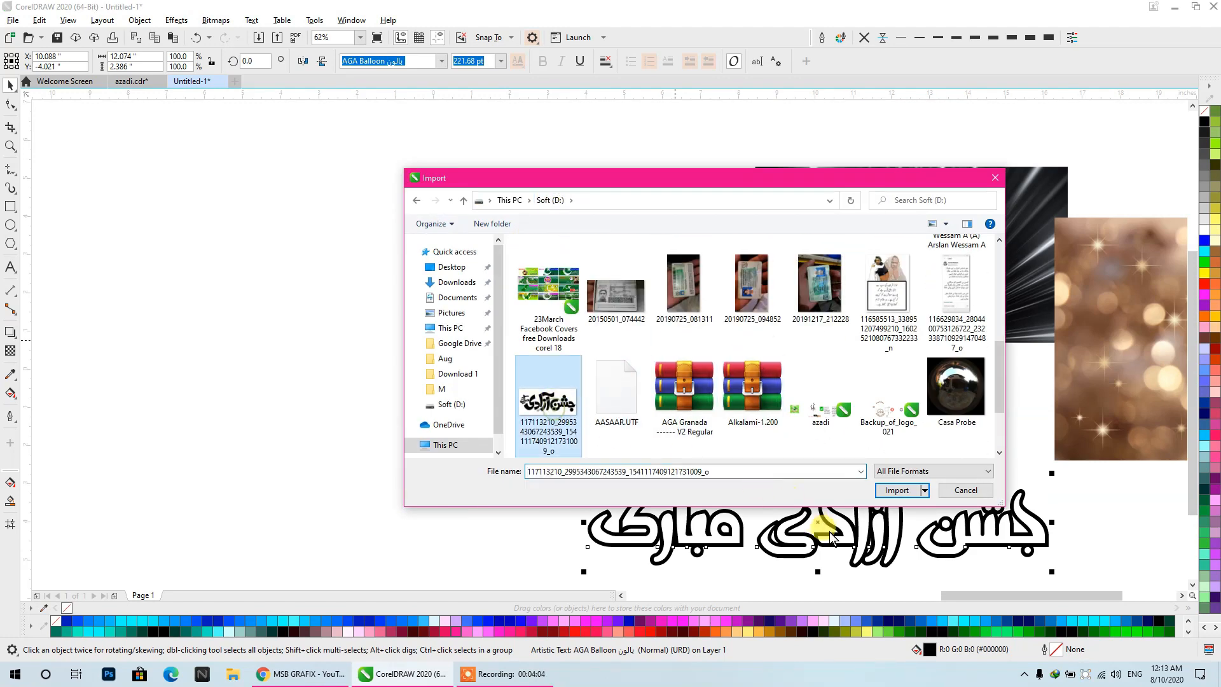
left_click(895, 490)
left_click_drag(254, 347, 630, 512)
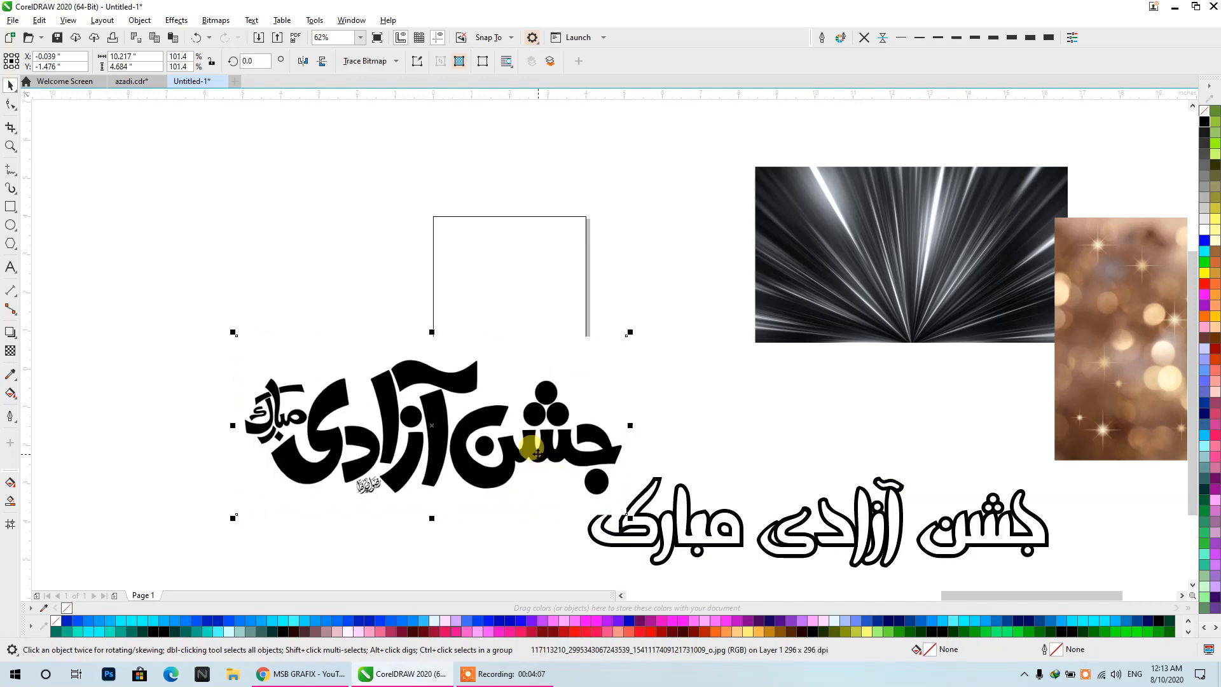
- Move the solid calligraphy image to the lower left of the page and the outlined text farther down to its right
left_click_drag(528, 467, 443, 503)
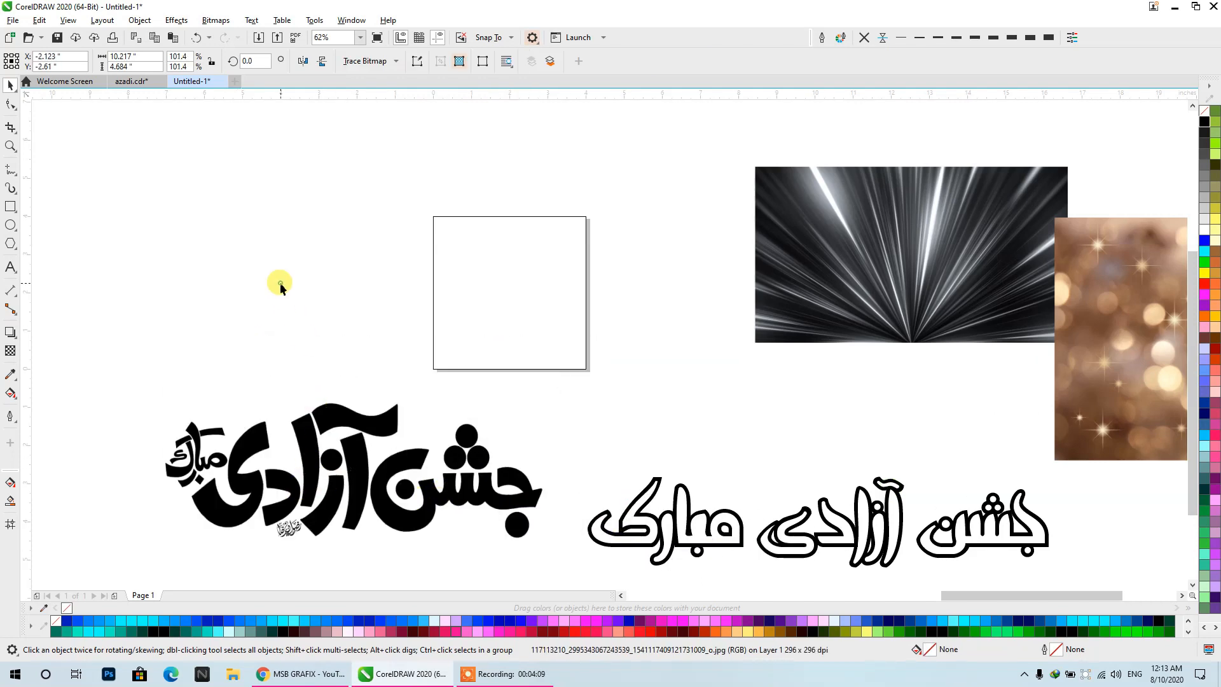
left_click(279, 282)
left_click(487, 344)
left_click(382, 475)
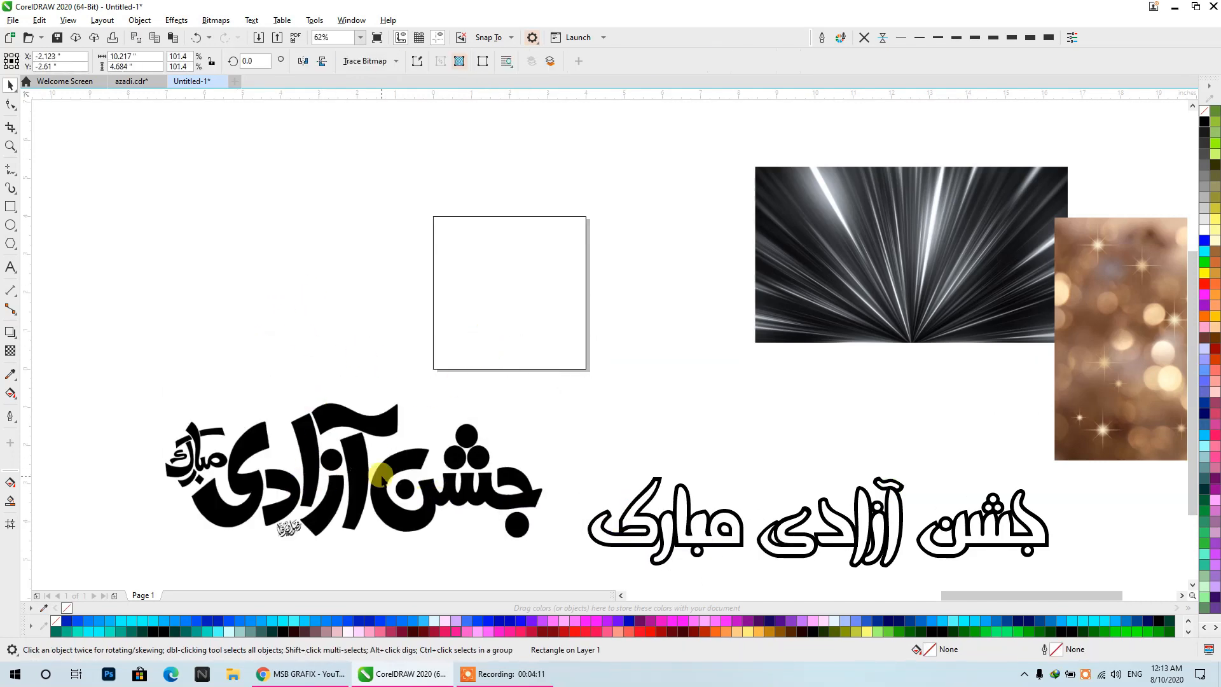
scroll(480, 346, "down", 1)
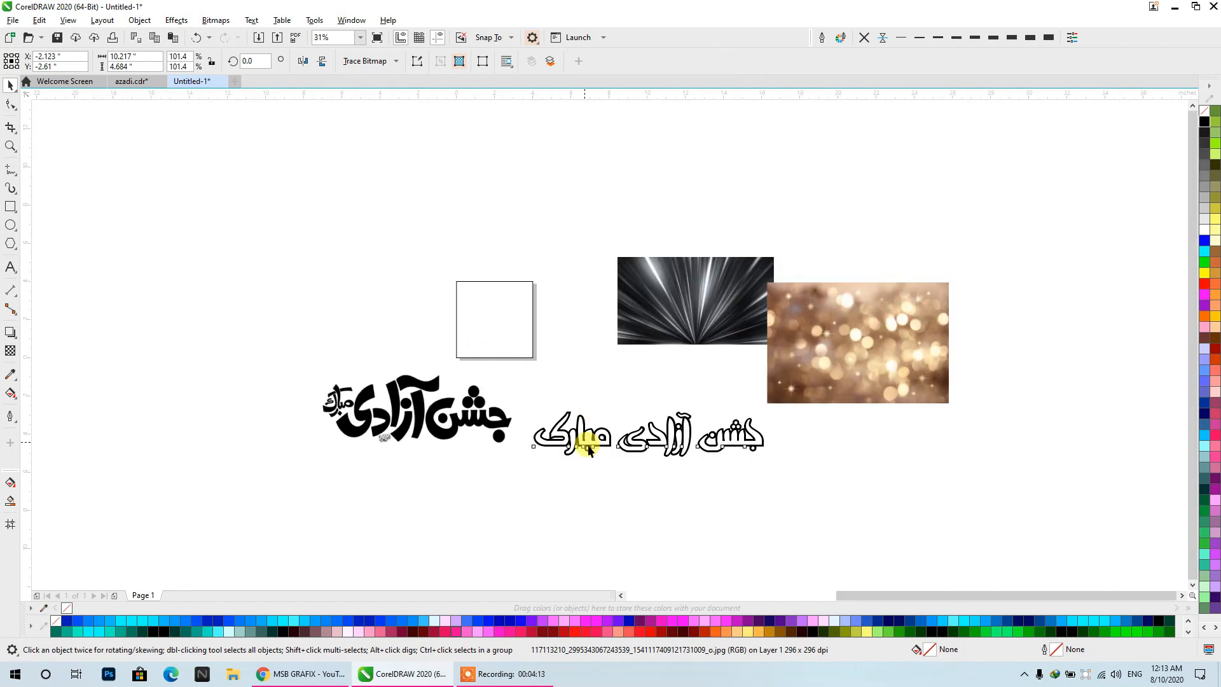
left_click_drag(586, 446, 832, 528)
- Apply a vertical fountain fill spanning the page height, medium green at the upper end and bright green at the lower end
scroll(402, 408, "up", 5)
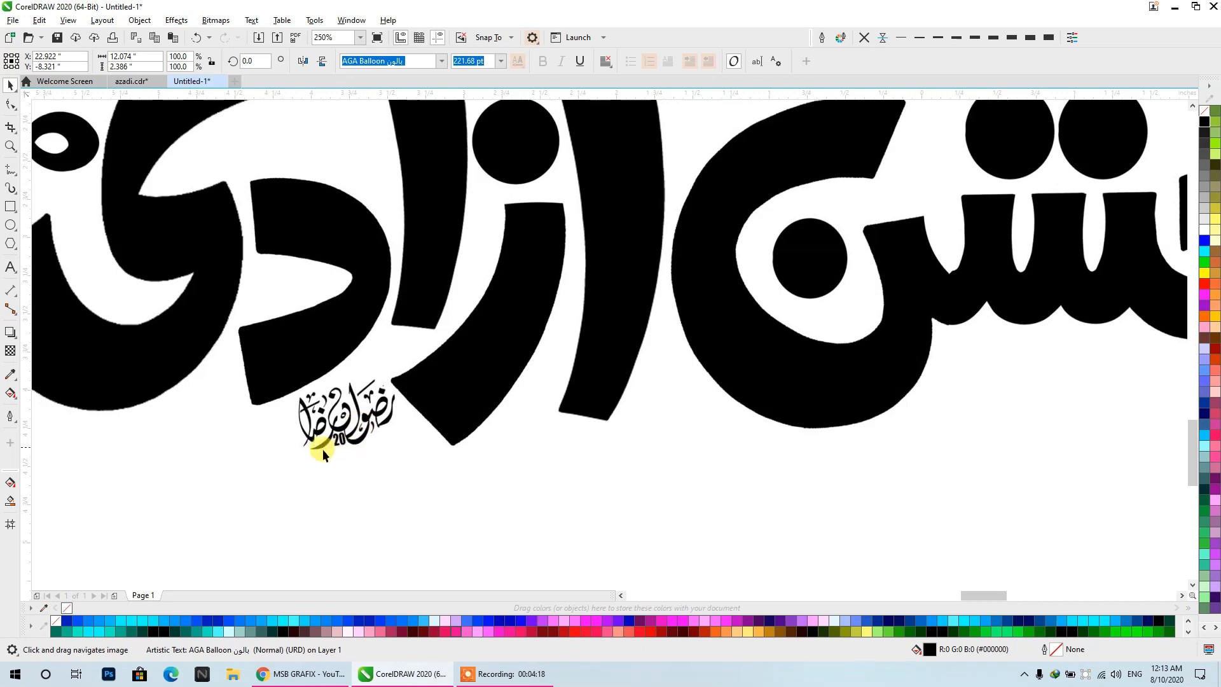
scroll(322, 449, "down", 1)
left_click_drag(390, 442, 477, 364)
scroll(351, 280, "down", 1)
scroll(393, 281, "up", 1)
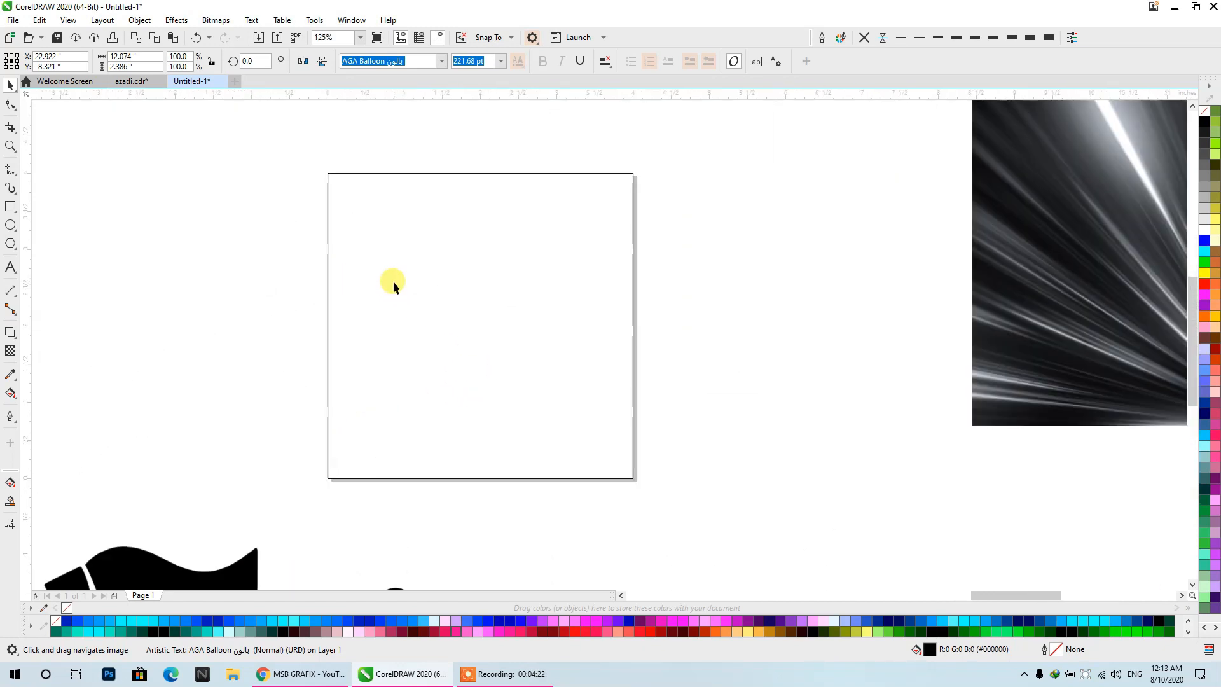
left_click(11, 394)
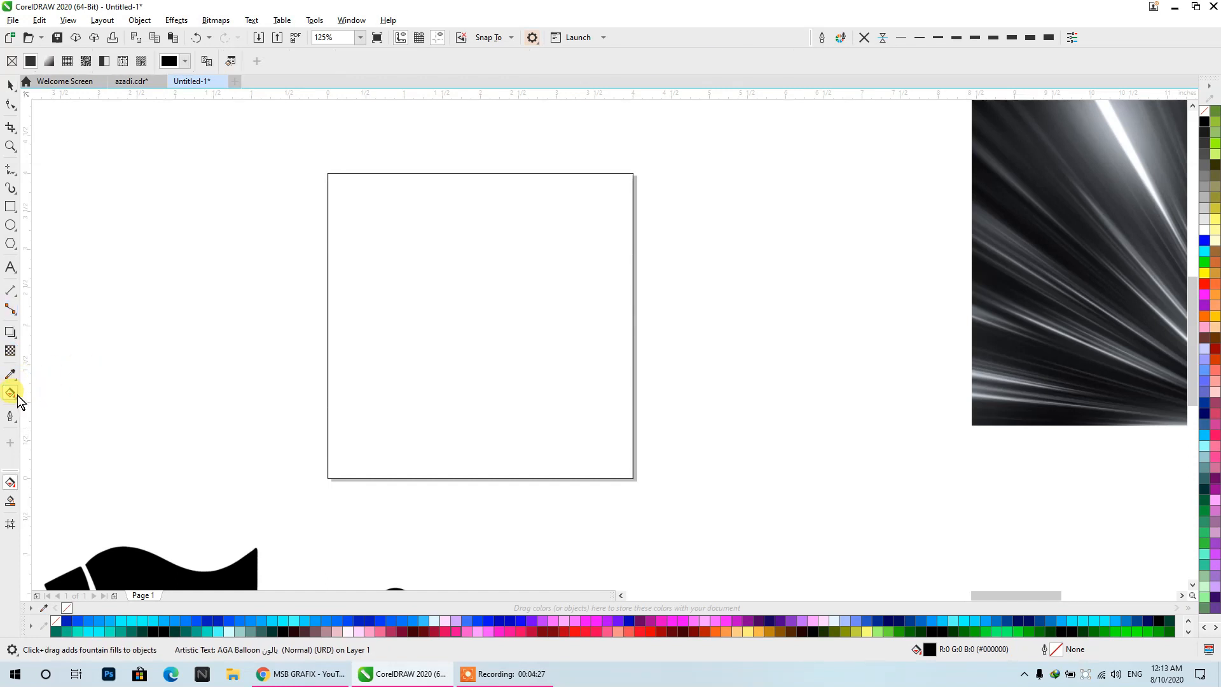
left_click_drag(474, 173, 475, 486)
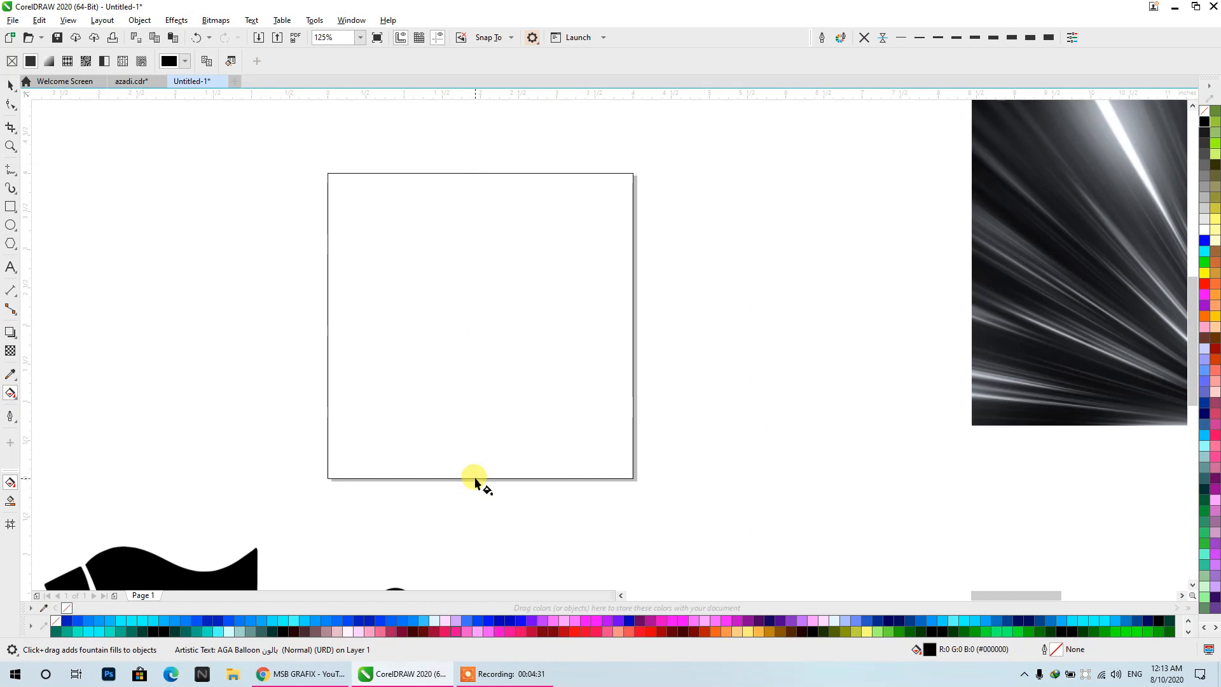
left_click(474, 172)
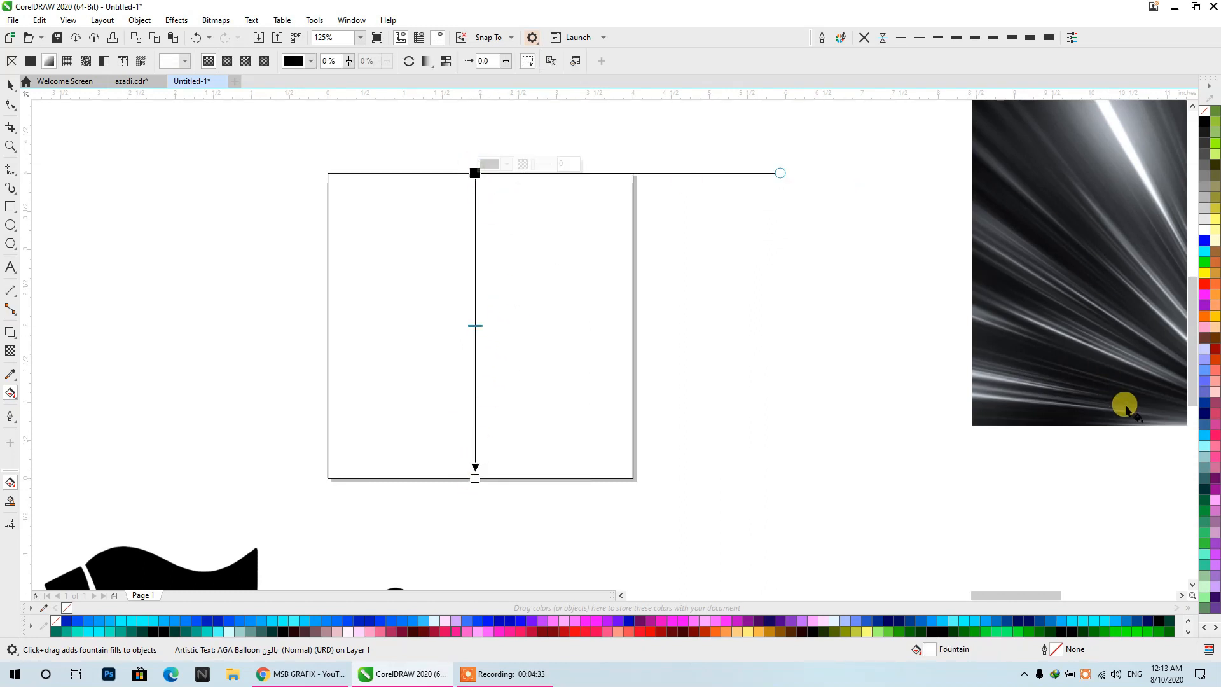
left_click(1206, 530)
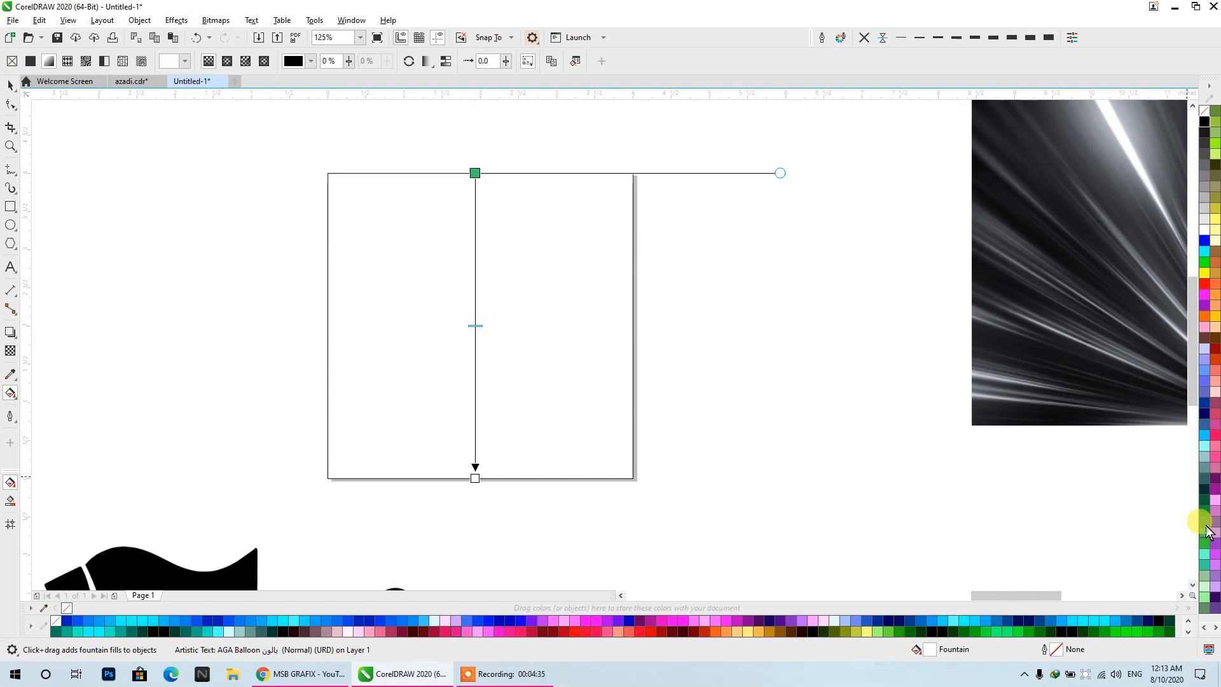
left_click(475, 478)
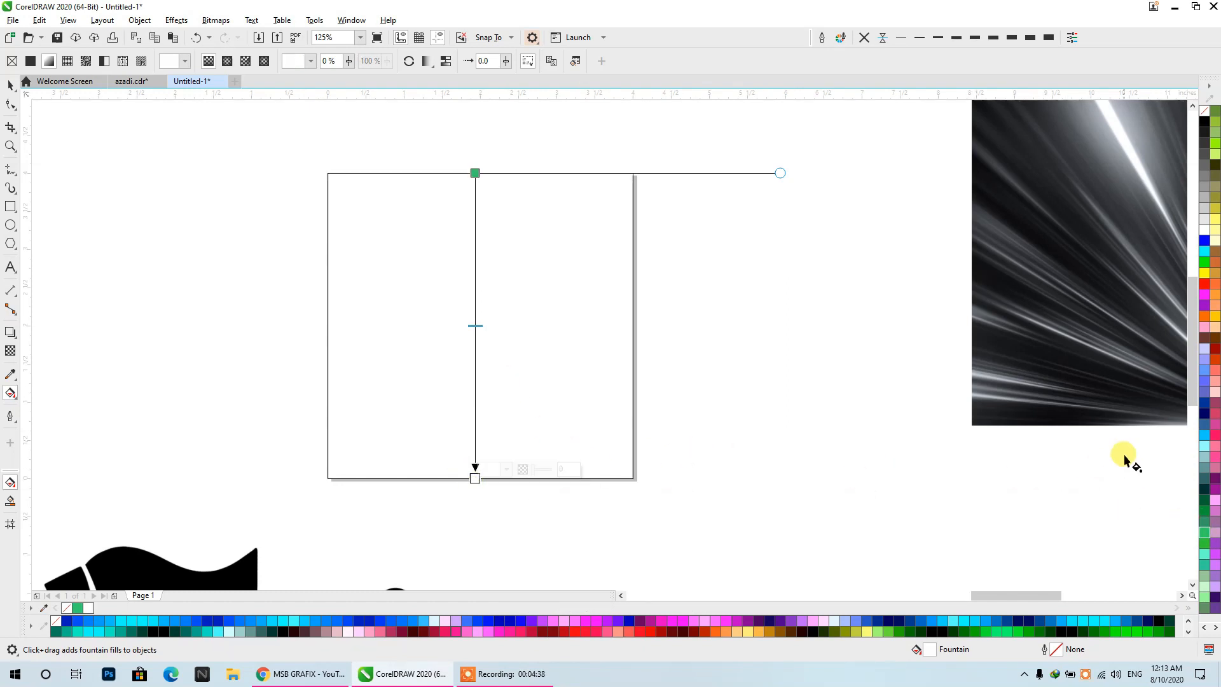
left_click(1204, 261)
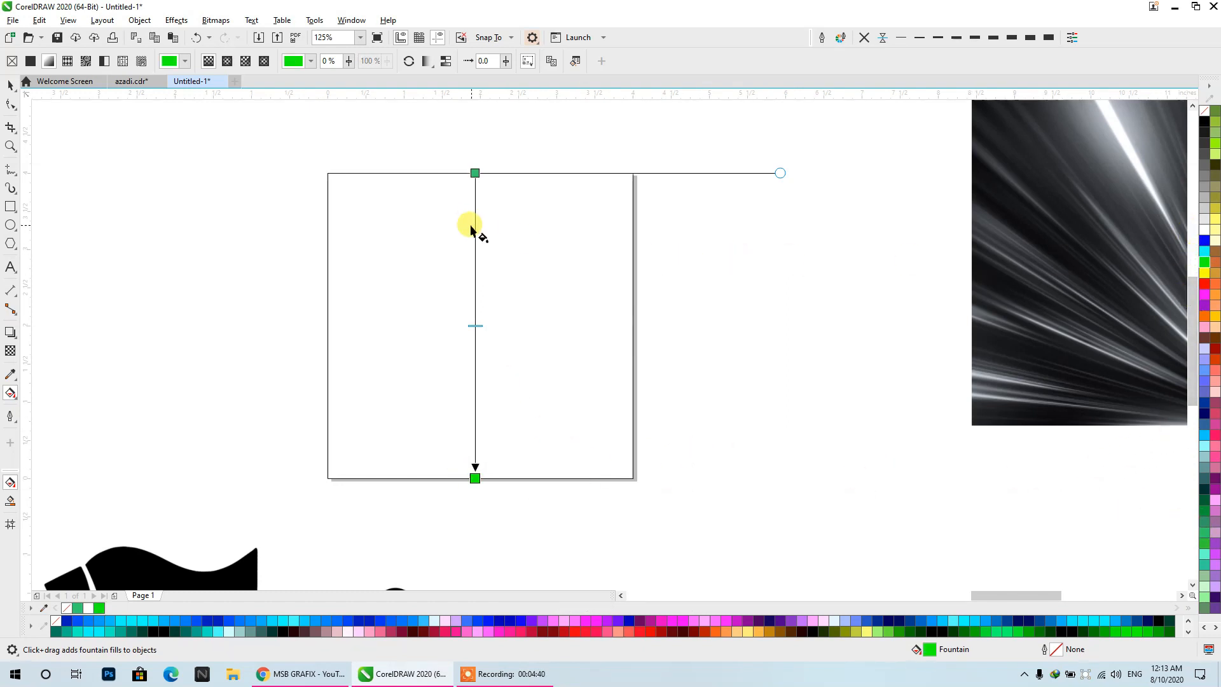
- Select the 4 by 4 inch page rectangle and repeat the green fountain fill on it
scroll(500, 223, "down", 3)
scroll(486, 267, "up", 3)
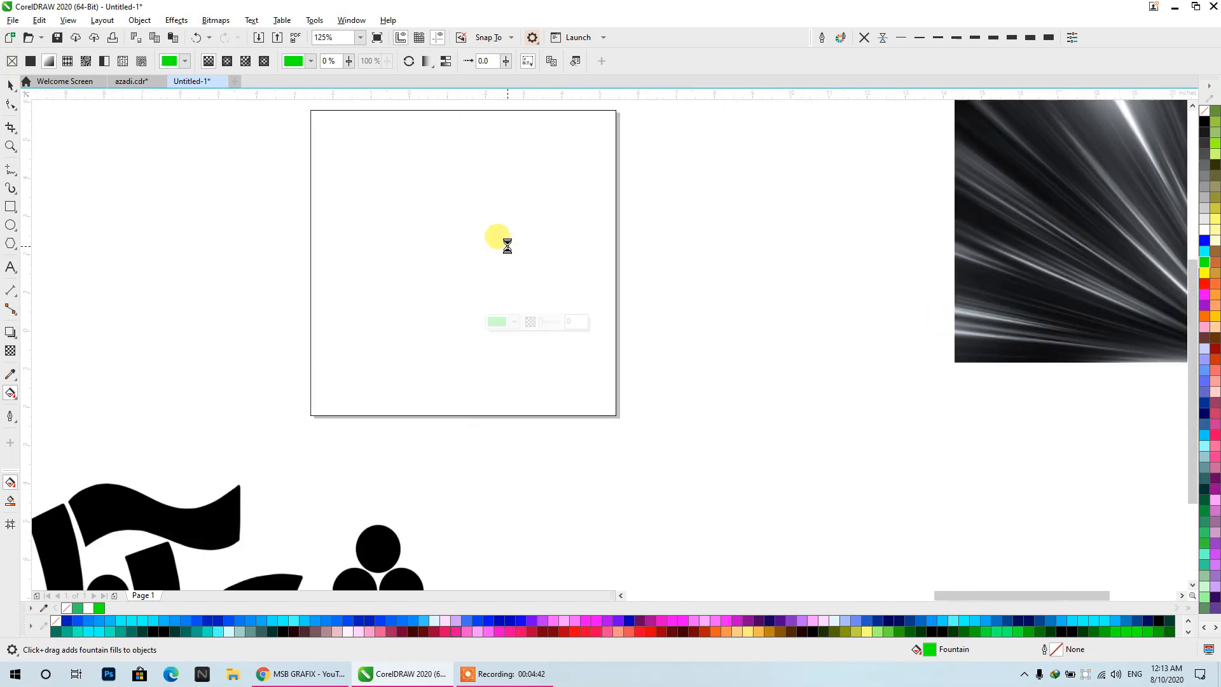
scroll(502, 246, "down", 2)
left_click(11, 85)
left_click(529, 286)
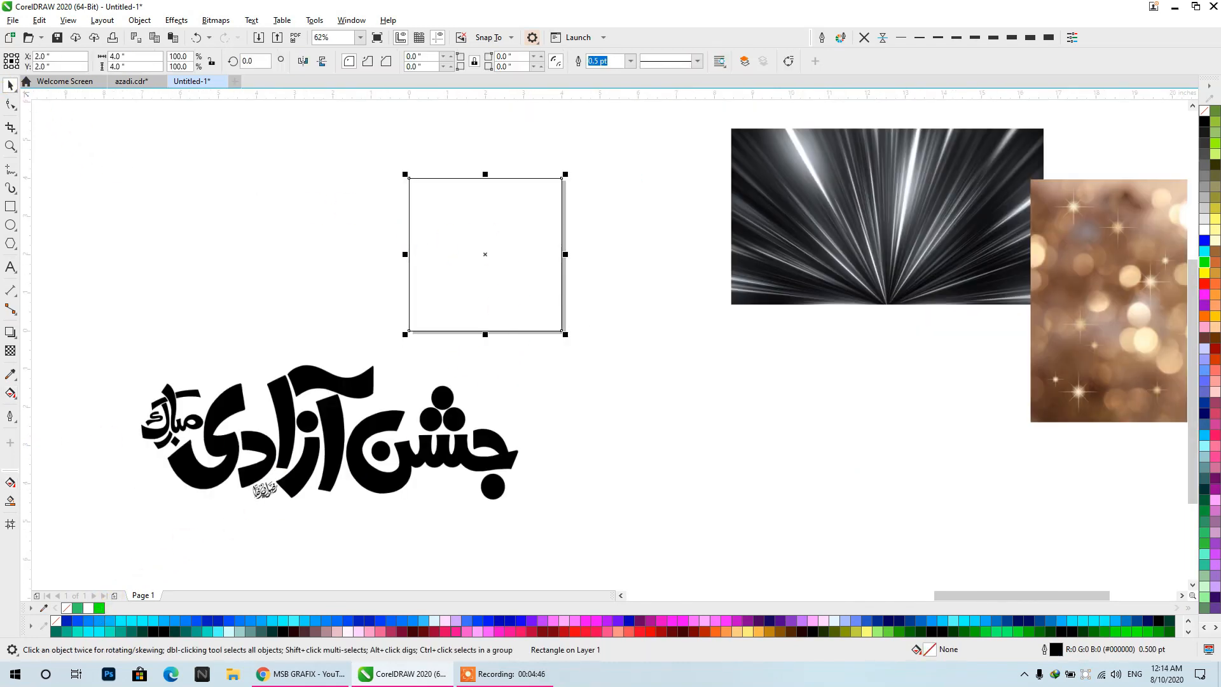
key("ctrl+r")
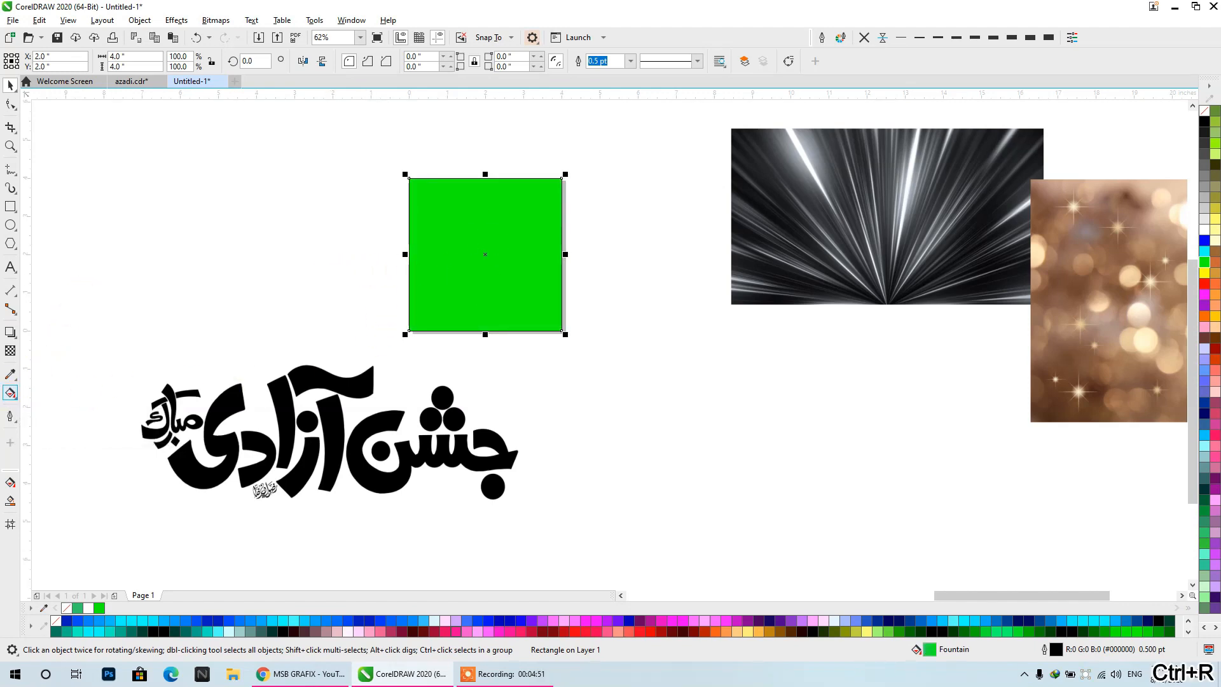
- Redraw the rectangle's fountain fill vertically from edge to edge, with dark green at its lower end
left_click(10, 392)
left_click_drag(476, 313, 480, 179)
left_click_drag(473, 315, 476, 330)
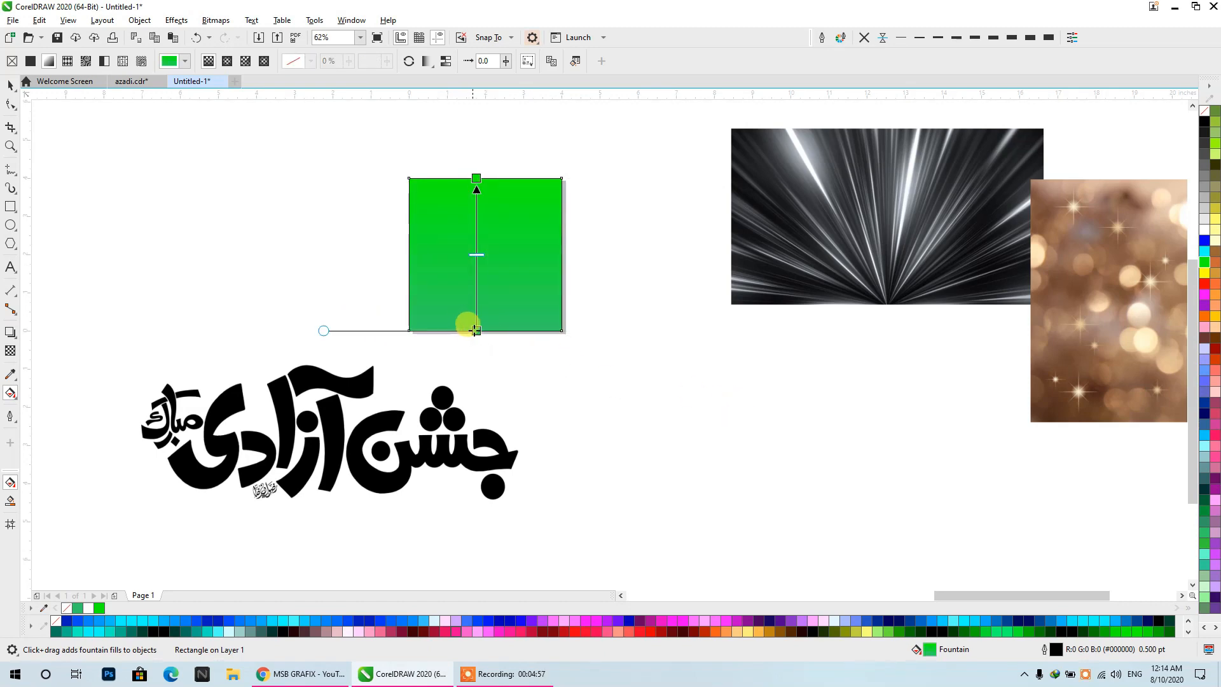
left_click(1205, 513)
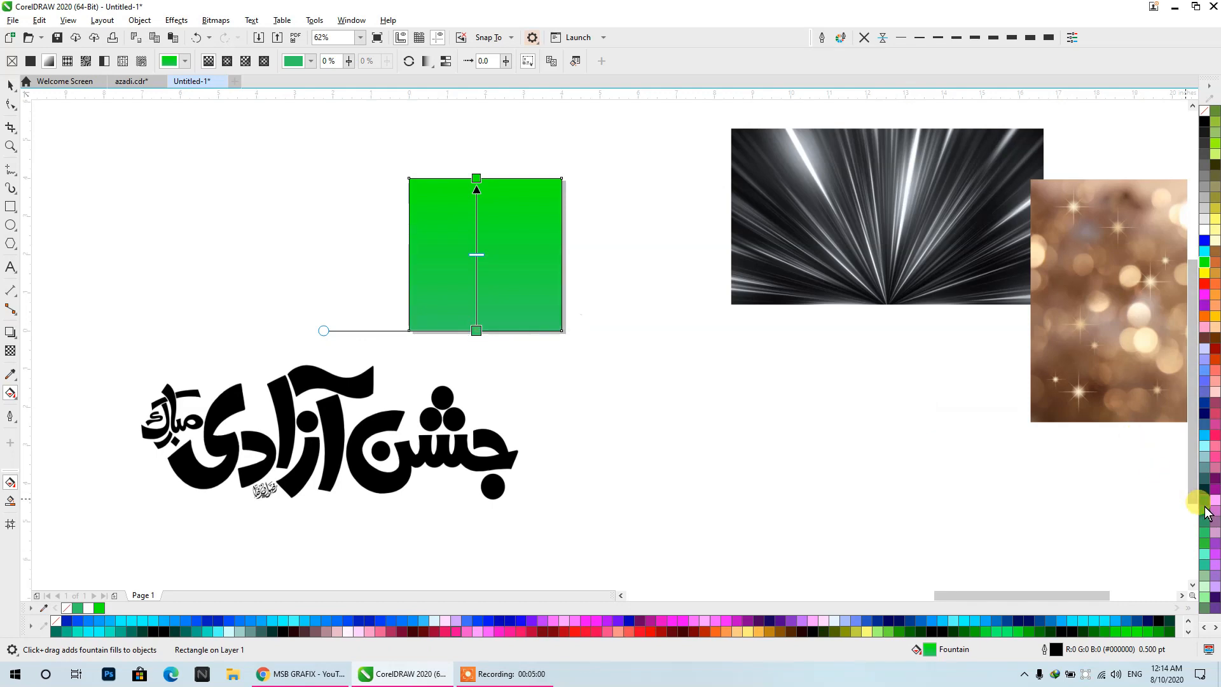
- Remove the green rectangle's outline and deselect it
left_click(10, 85)
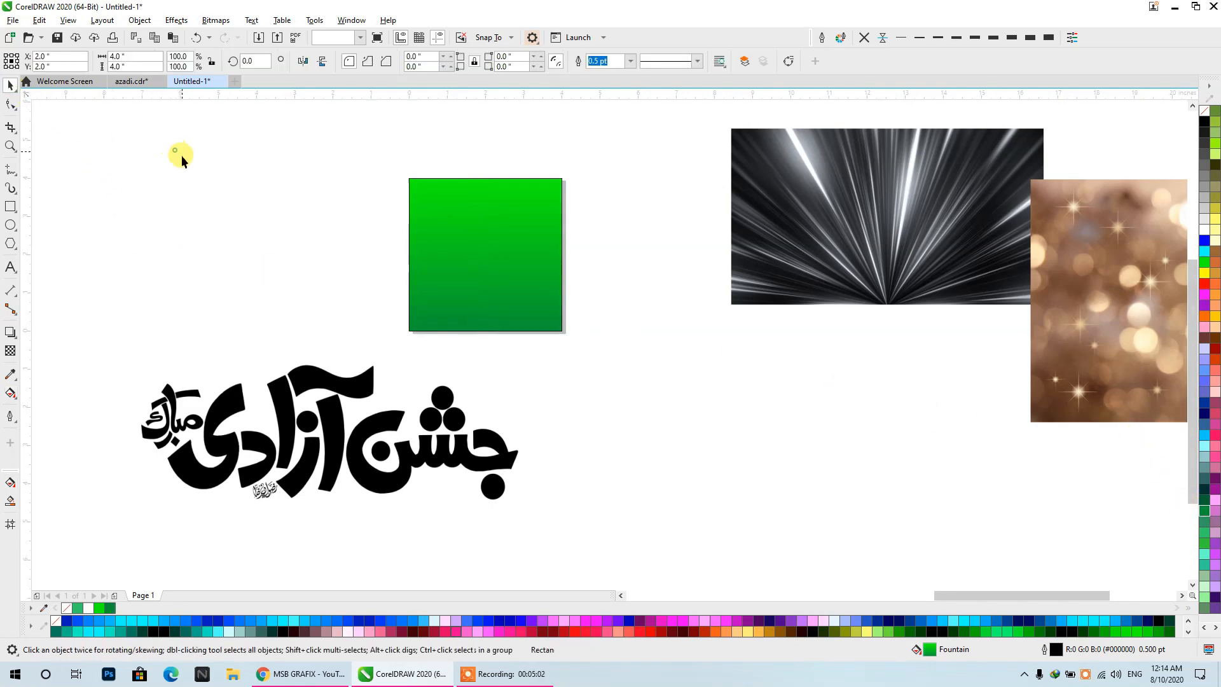
left_click(862, 37)
left_click(625, 161)
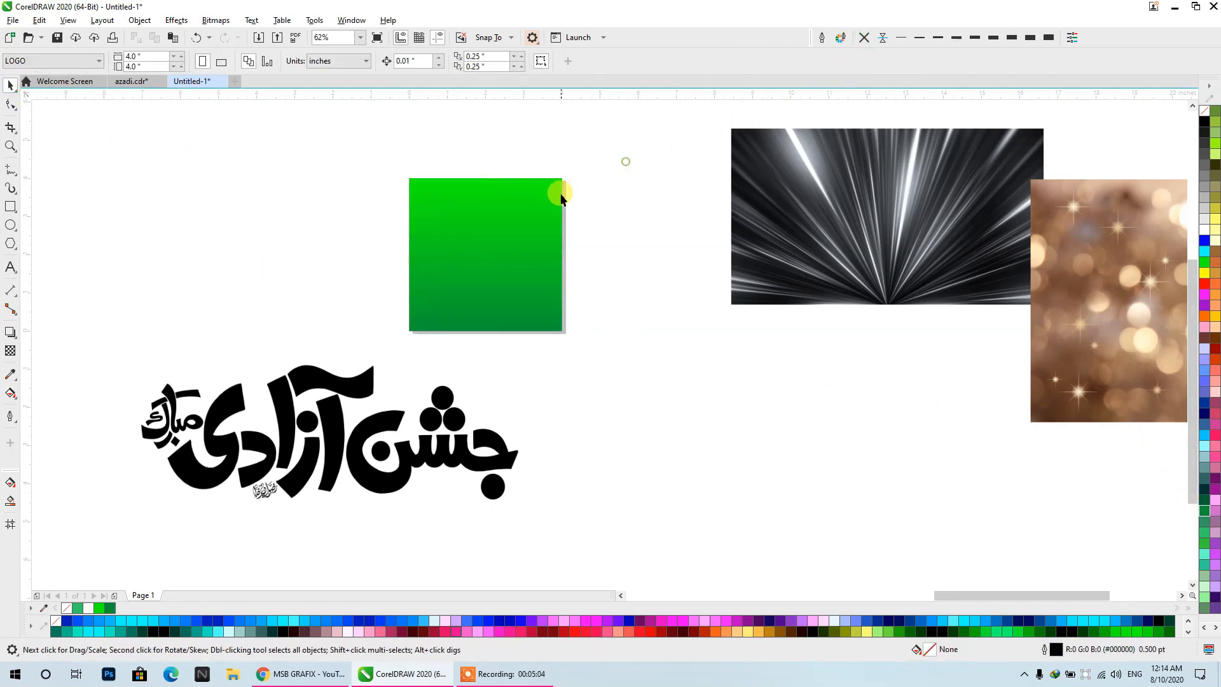
- Scale the light-ray texture to about 4.4 by 2.5 inches and place it across the middle of the green square
left_click_drag(561, 198, 422, 216)
left_click_drag(689, 251, 542, 323)
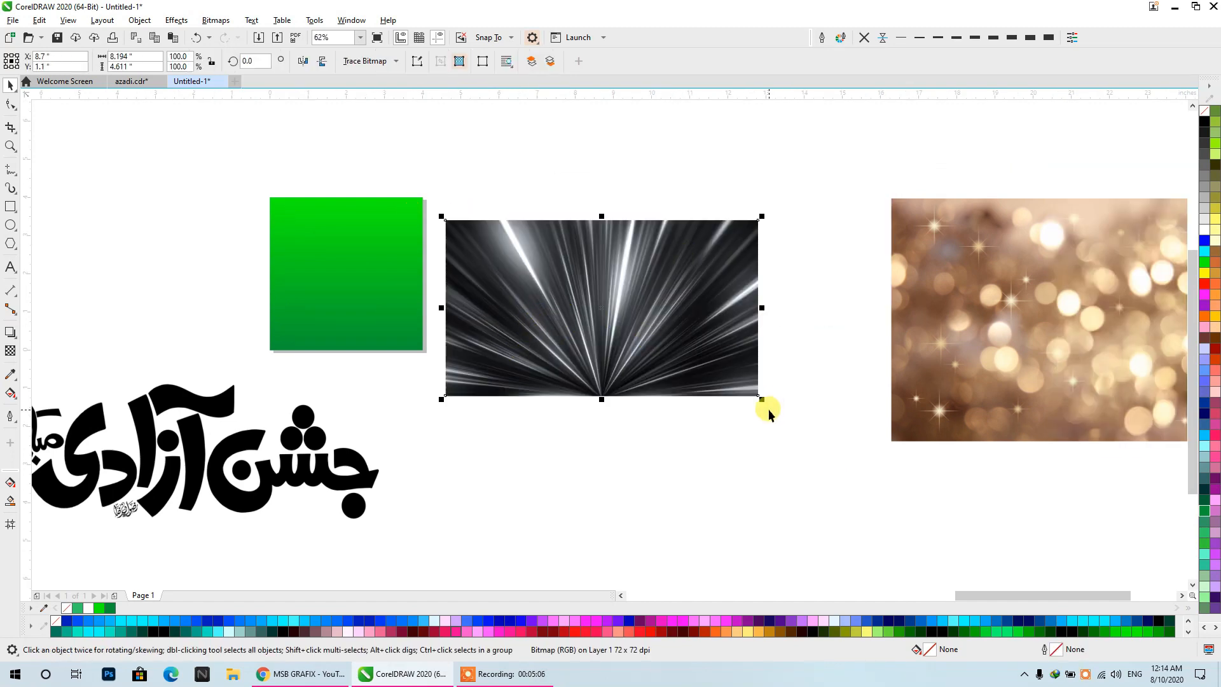
left_click_drag(763, 402, 614, 314)
left_click_drag(557, 278, 419, 284)
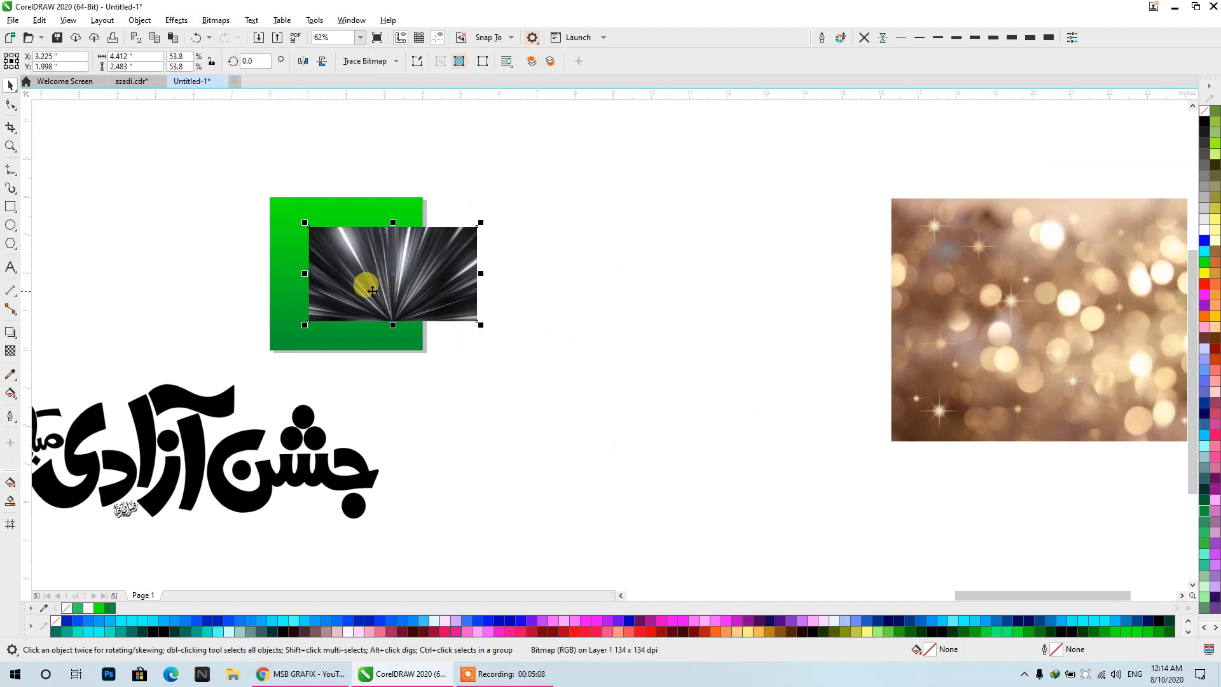
scroll(289, 272, "up", 2)
left_click_drag(529, 269, 337, 280)
scroll(342, 279, "down", 1)
left_click_drag(408, 246, 440, 312)
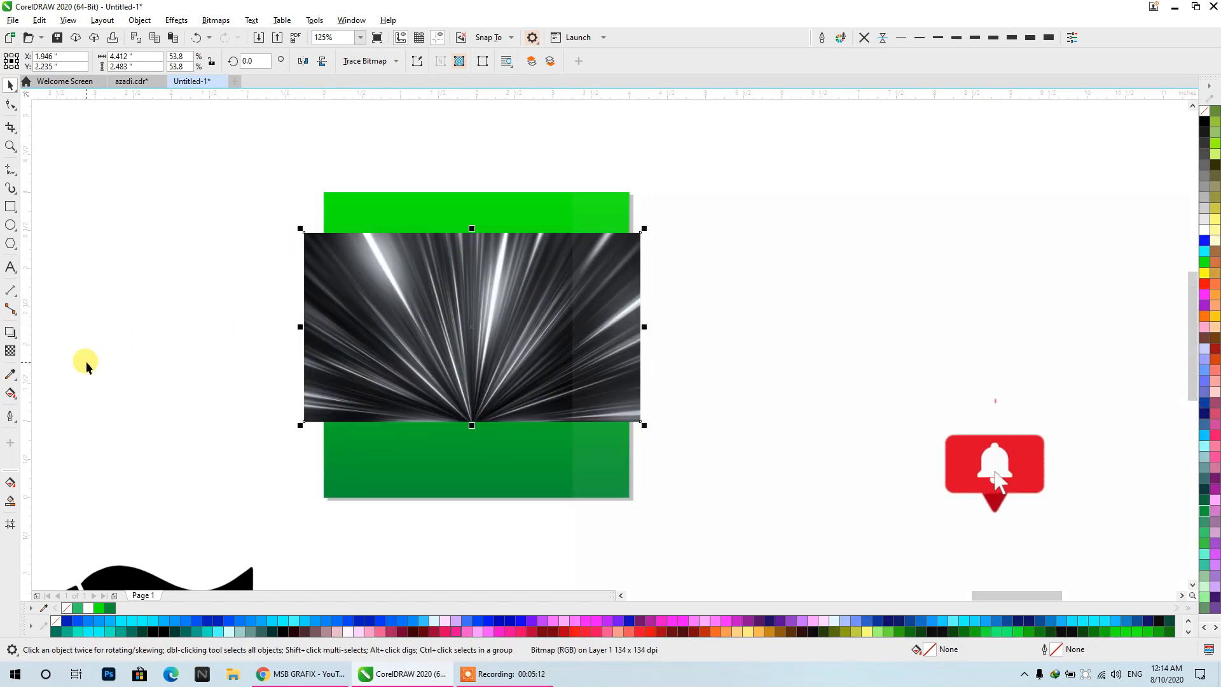
- Try fountain transparencies in several directions on the light-ray texture and remove the transparency
left_click(11, 354)
left_click_drag(430, 397, 449, 326)
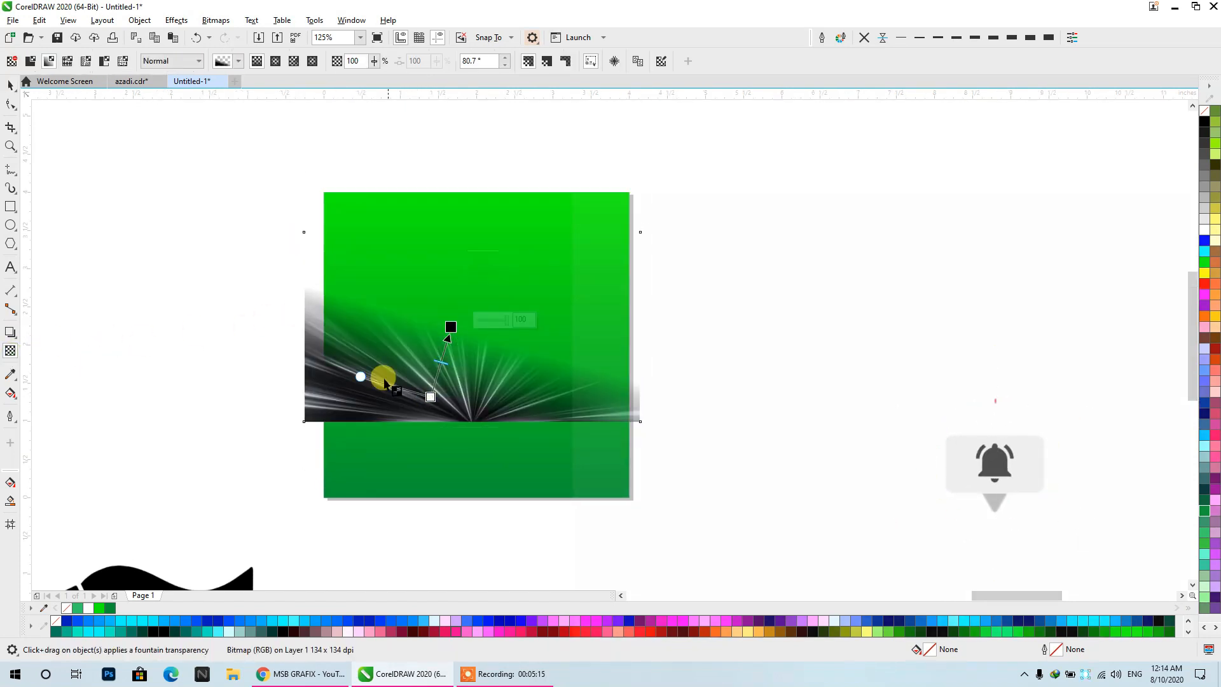
left_click_drag(380, 386, 440, 270)
left_click_drag(474, 435, 493, 247)
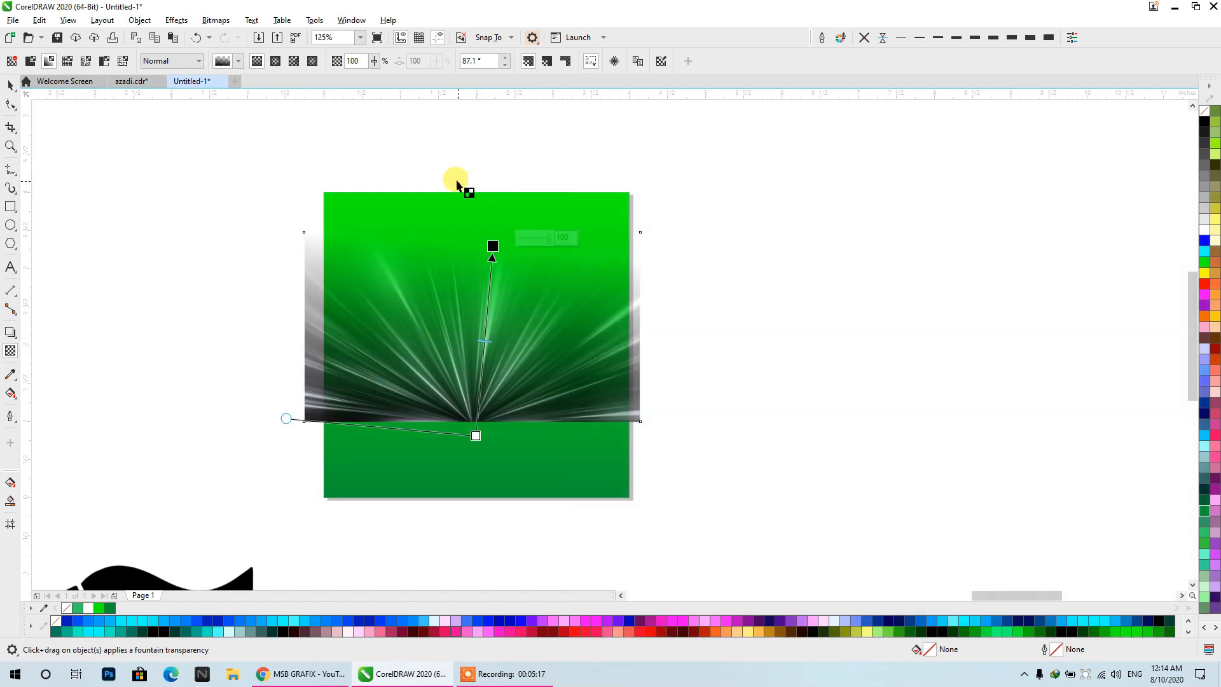
left_click_drag(444, 146, 432, 423)
left_click_drag(283, 332, 694, 329)
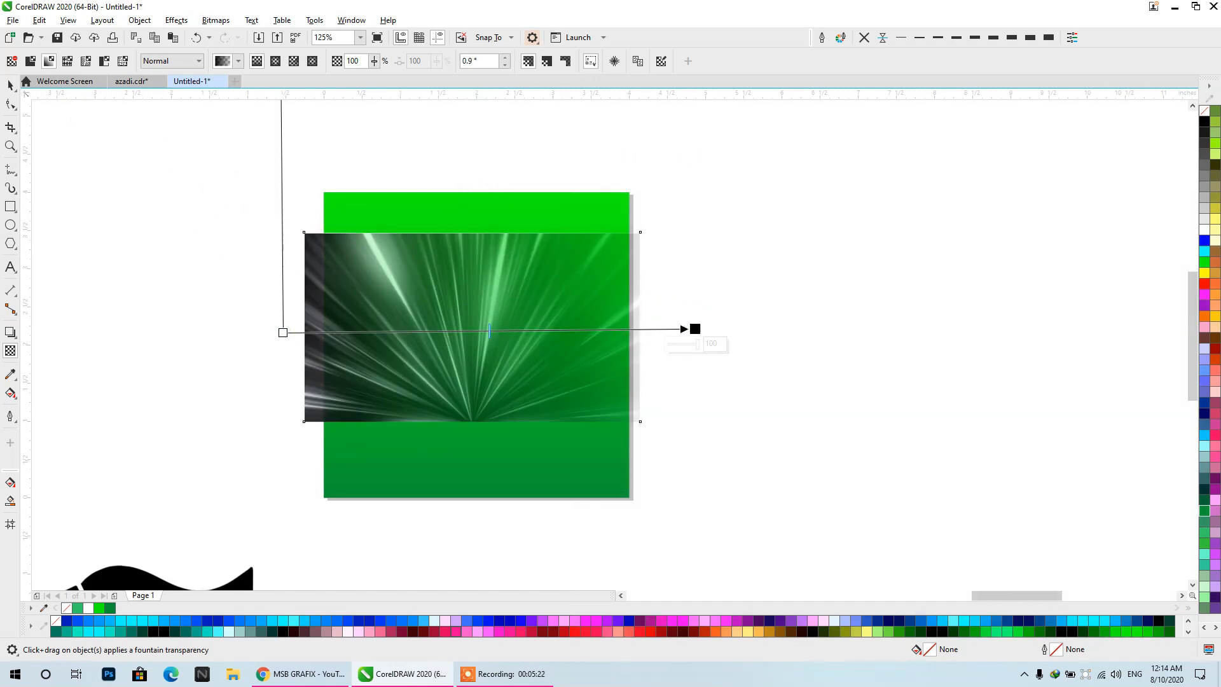
left_click(12, 61)
left_click(10, 86)
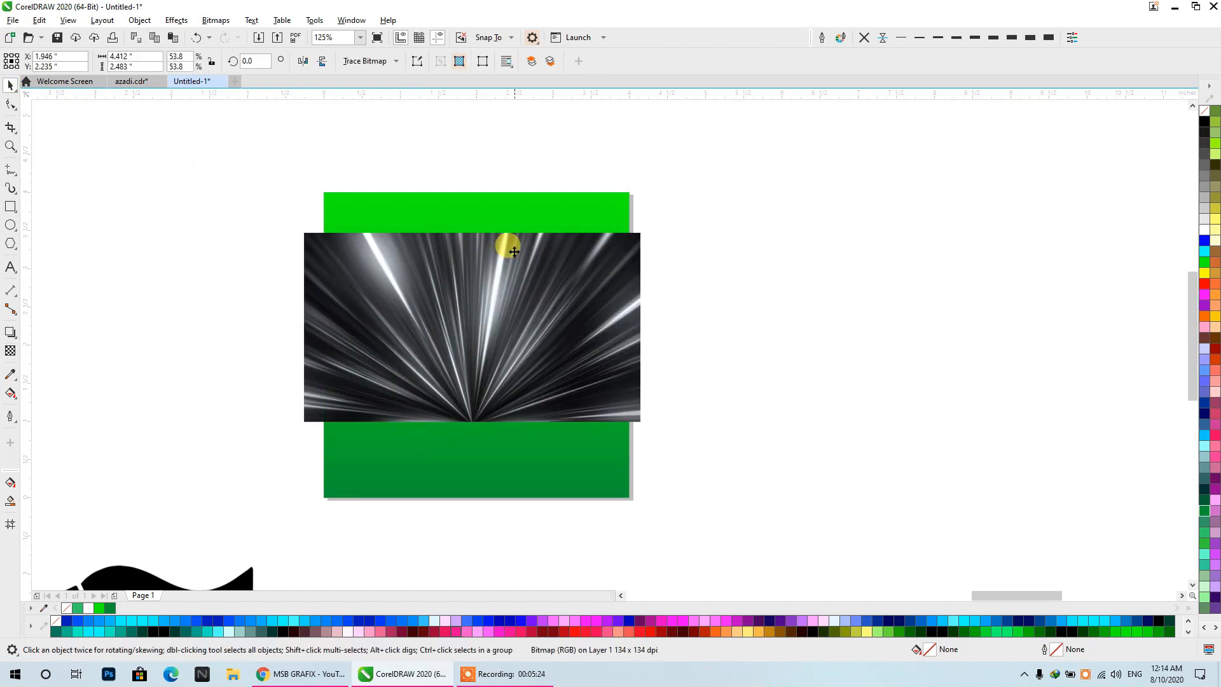
- Place a vertically mirrored copy of the ray texture below the original and centre the grouped pair on the page
left_click_drag(509, 255, 518, 472)
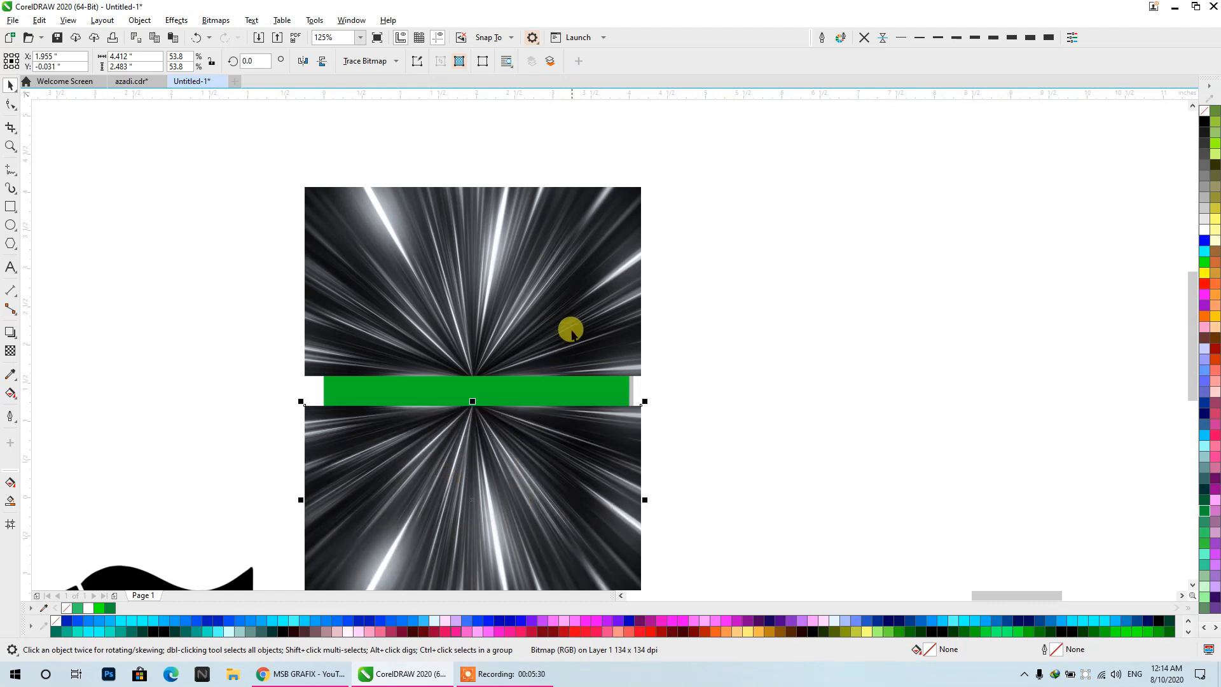
key("ctrl+g")
left_click_drag(629, 313, 942, 295)
key("p")
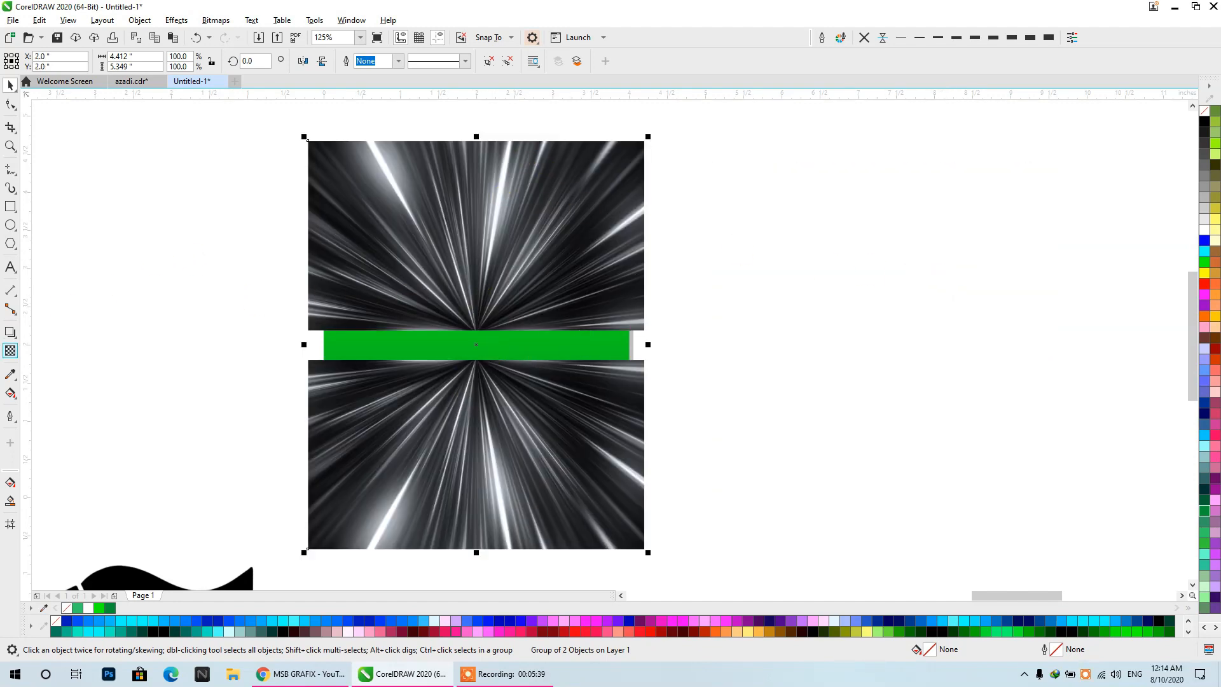
- Apply uniform 50 percent transparency with the Add merge mode to the ray texture group and deselect it
left_click(11, 351)
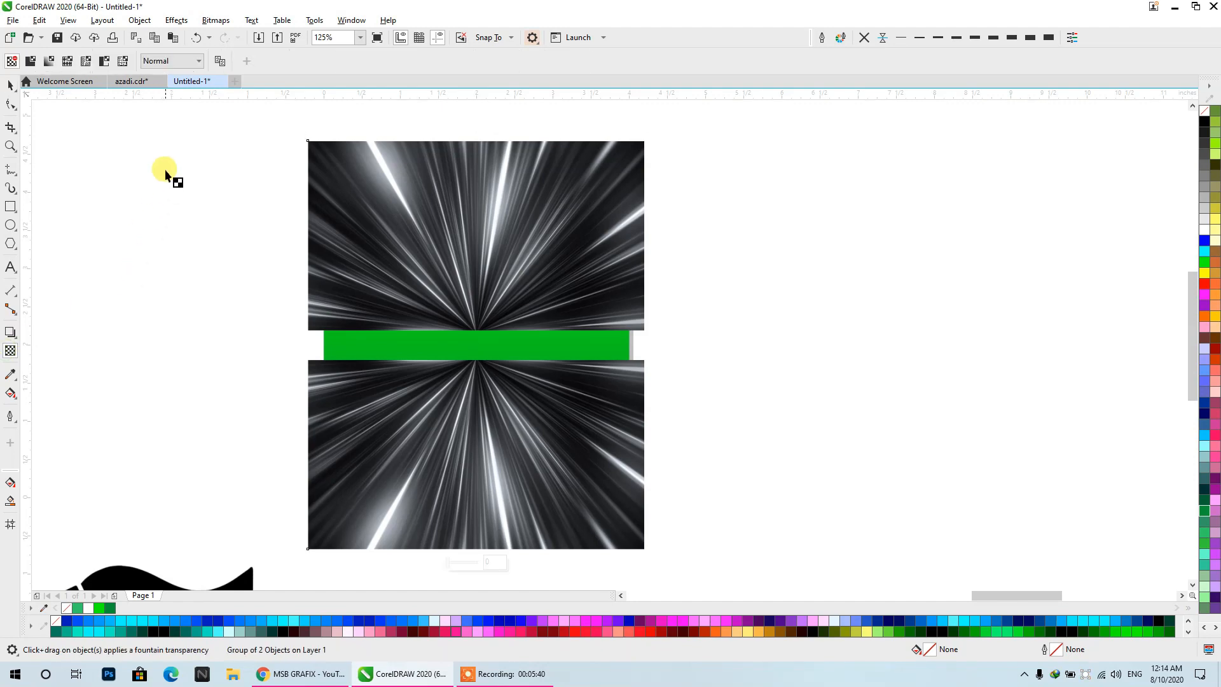
left_click(30, 61)
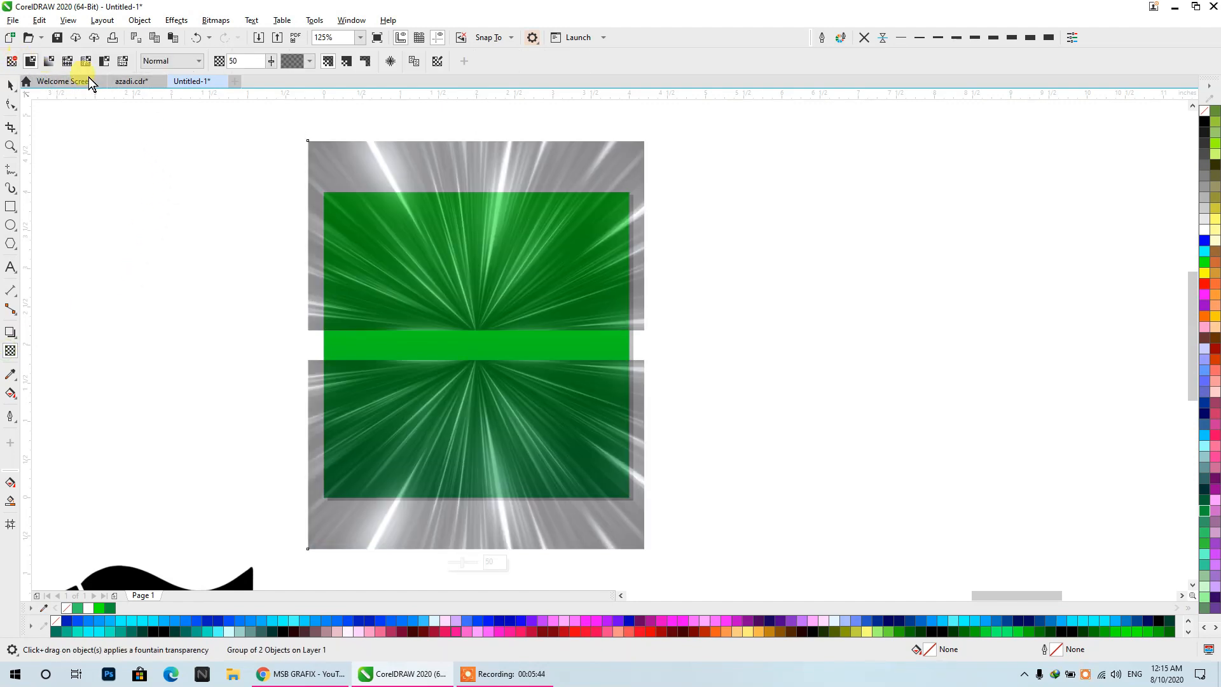
left_click(184, 64)
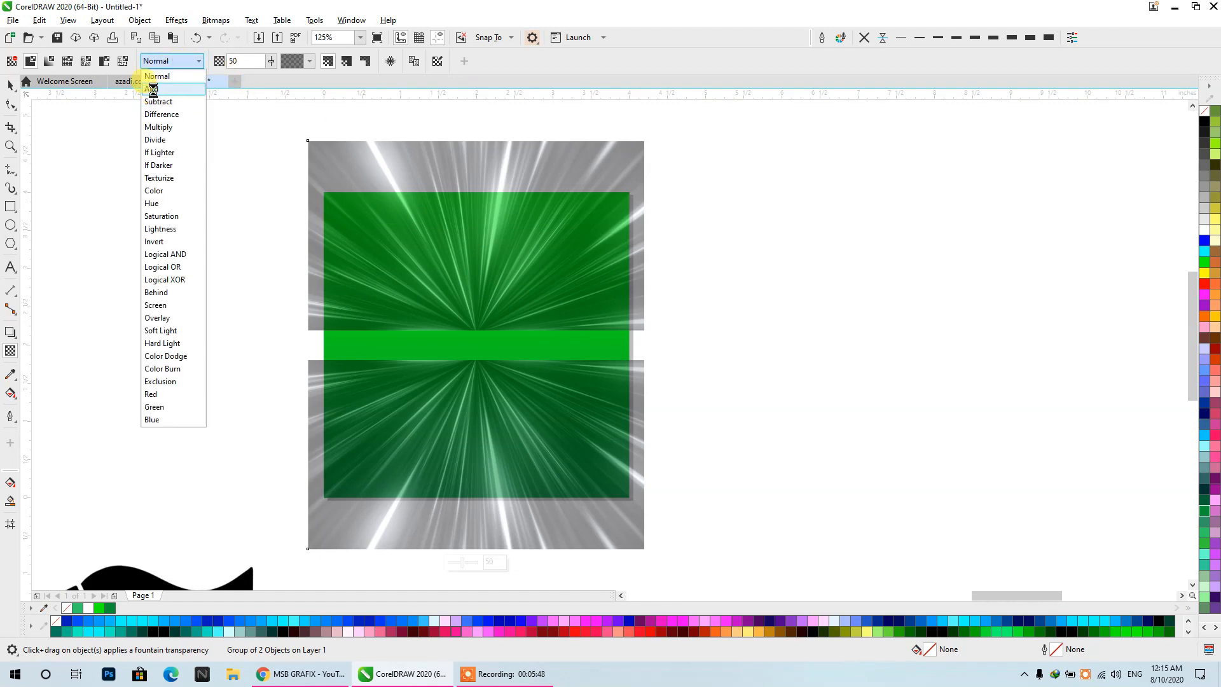
left_click(154, 89)
left_click(10, 86)
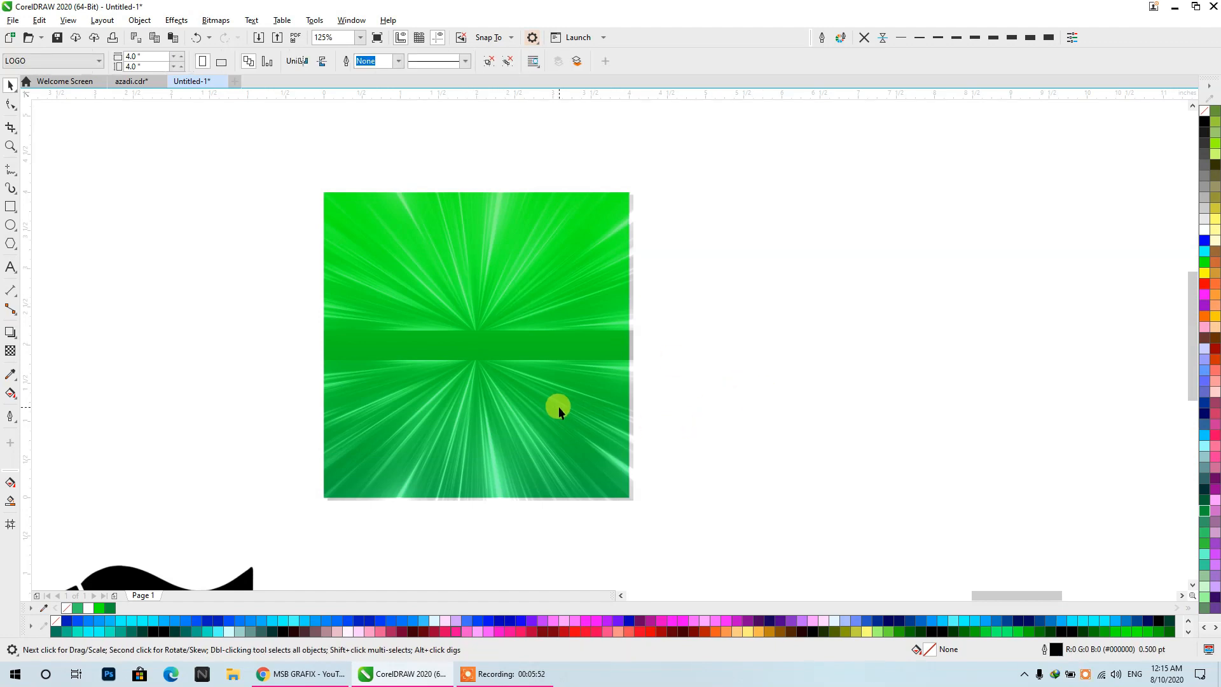
- Move the ray texture group off-centre over the green square and try the Subtract, If Darker and Texturize merge modes on it
left_click_drag(487, 308, 526, 346)
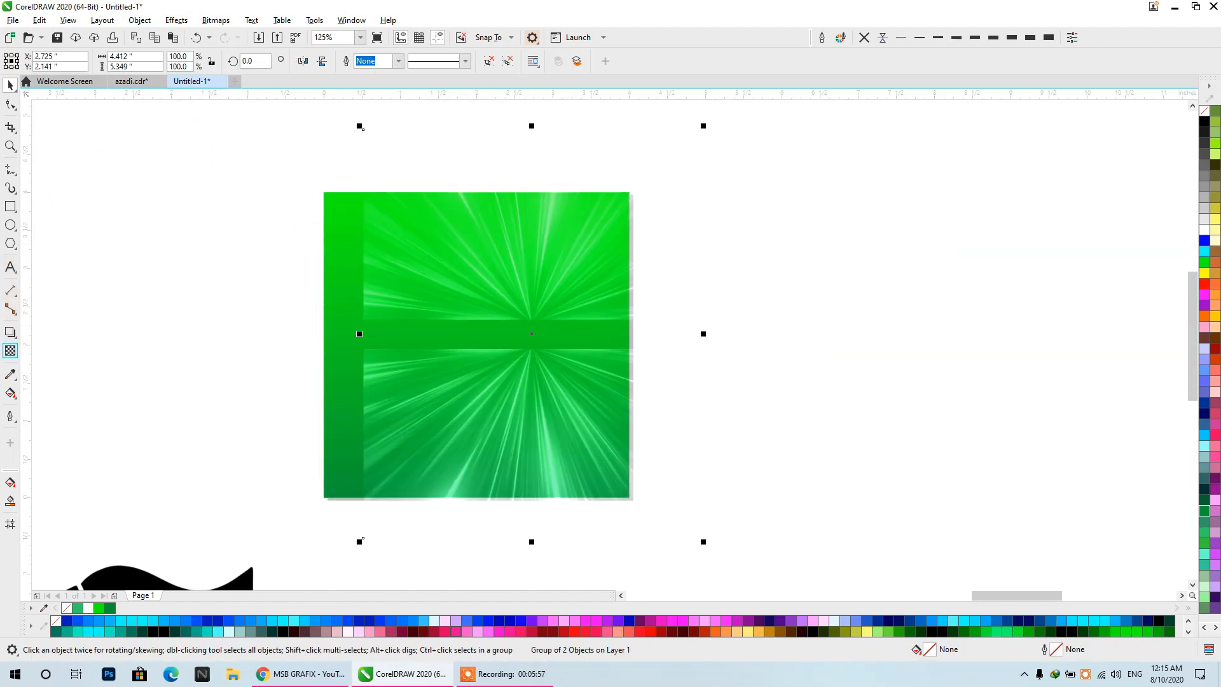
left_click(172, 60)
left_click(167, 96)
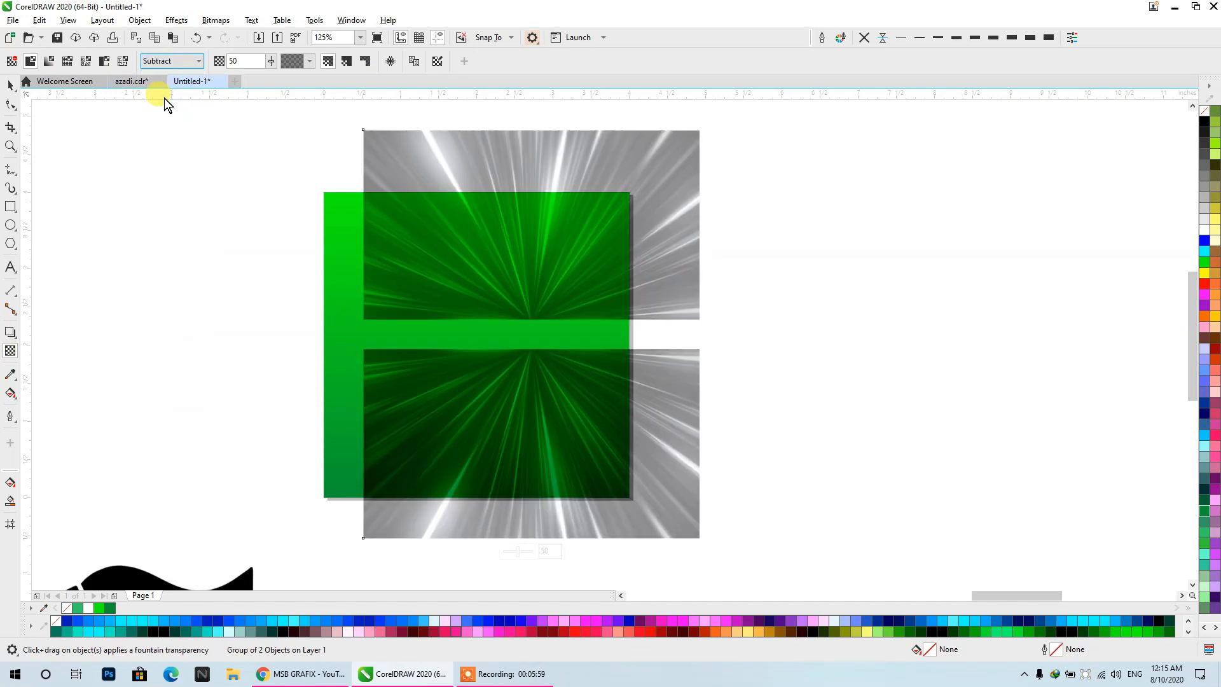
left_click(160, 61)
left_click(156, 165)
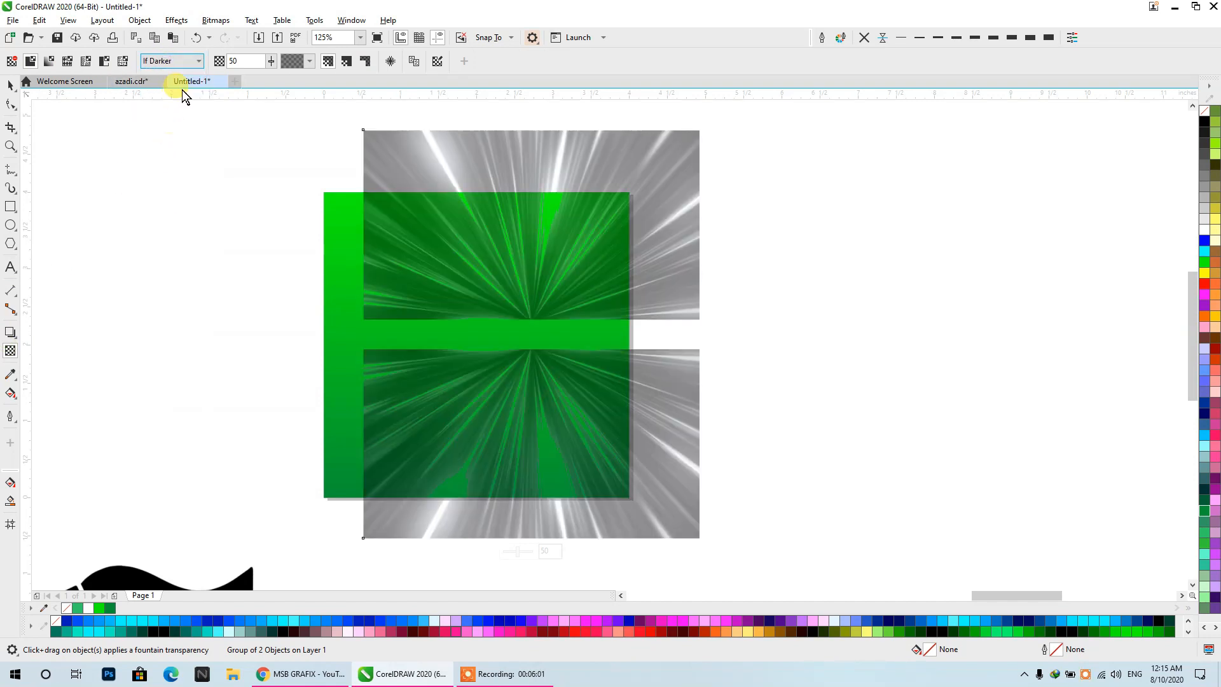
left_click(182, 62)
left_click(170, 177)
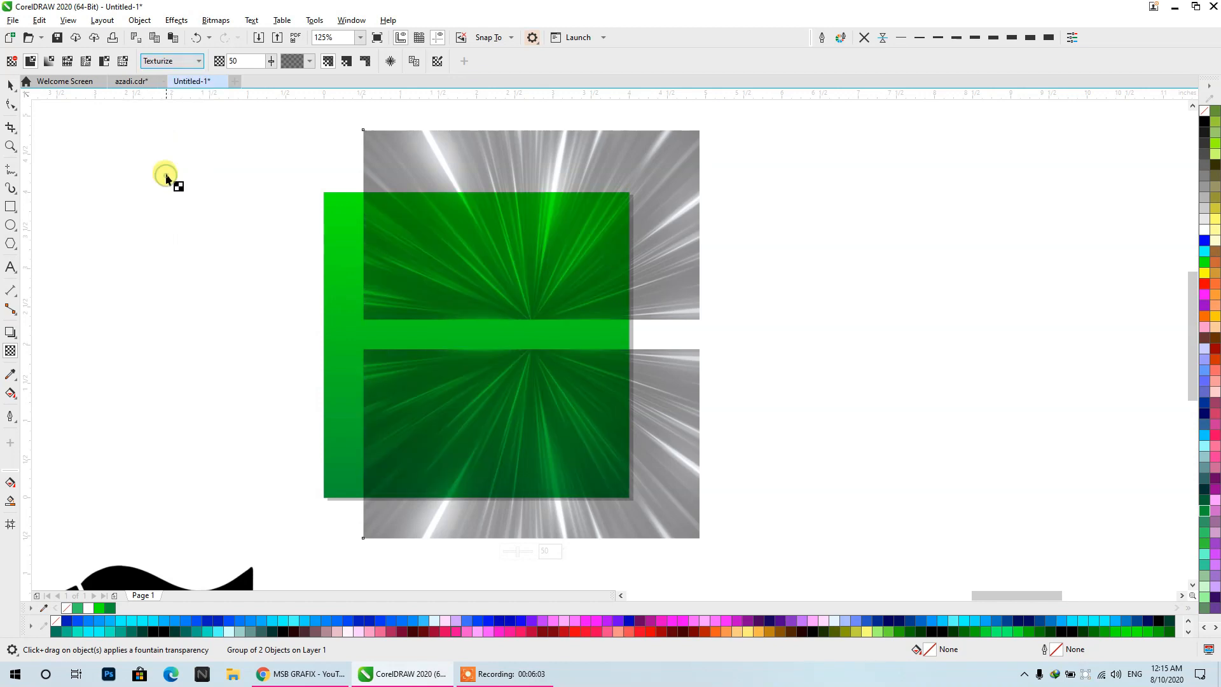
- Try the Soft Light, Hard Light and Color Burn merge modes on the ray texture group and set it back to Normal
left_click(168, 64)
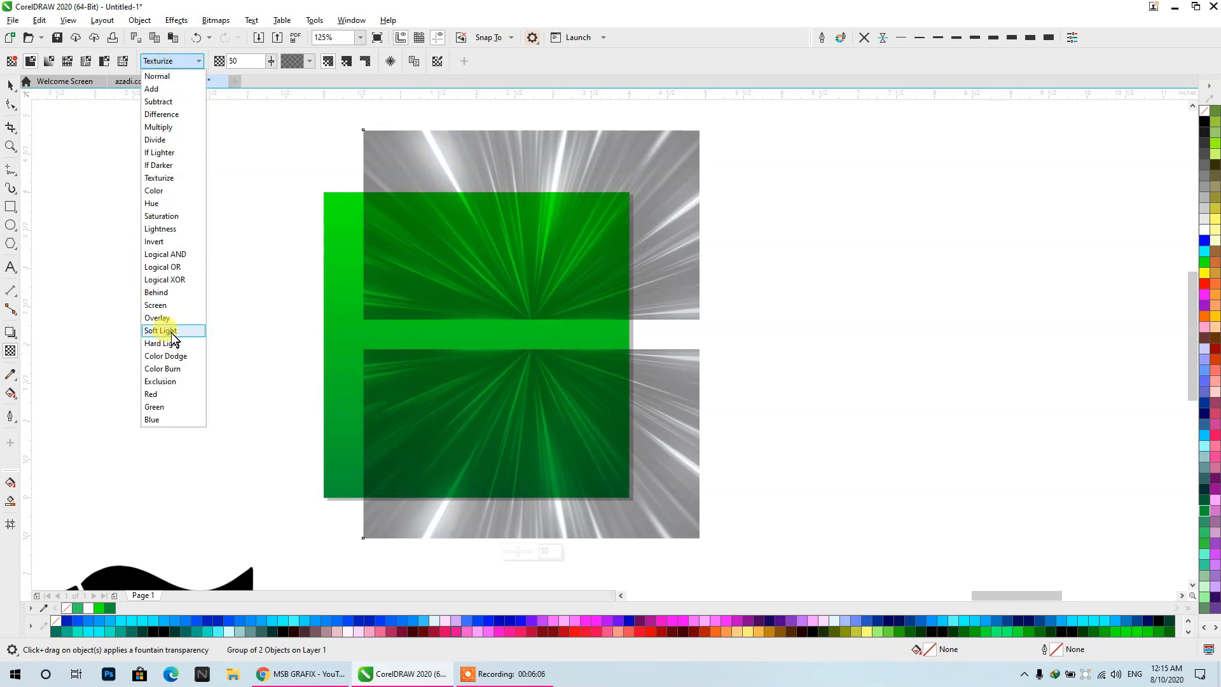
left_click(170, 332)
left_click(154, 61)
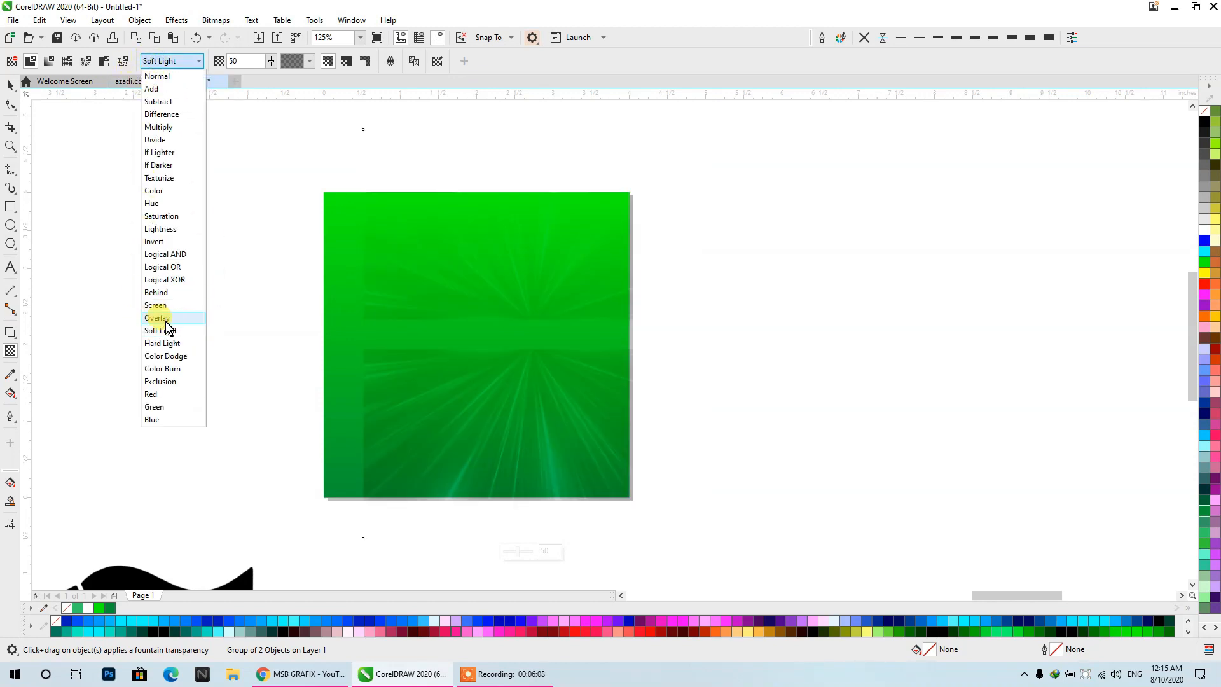
left_click(163, 344)
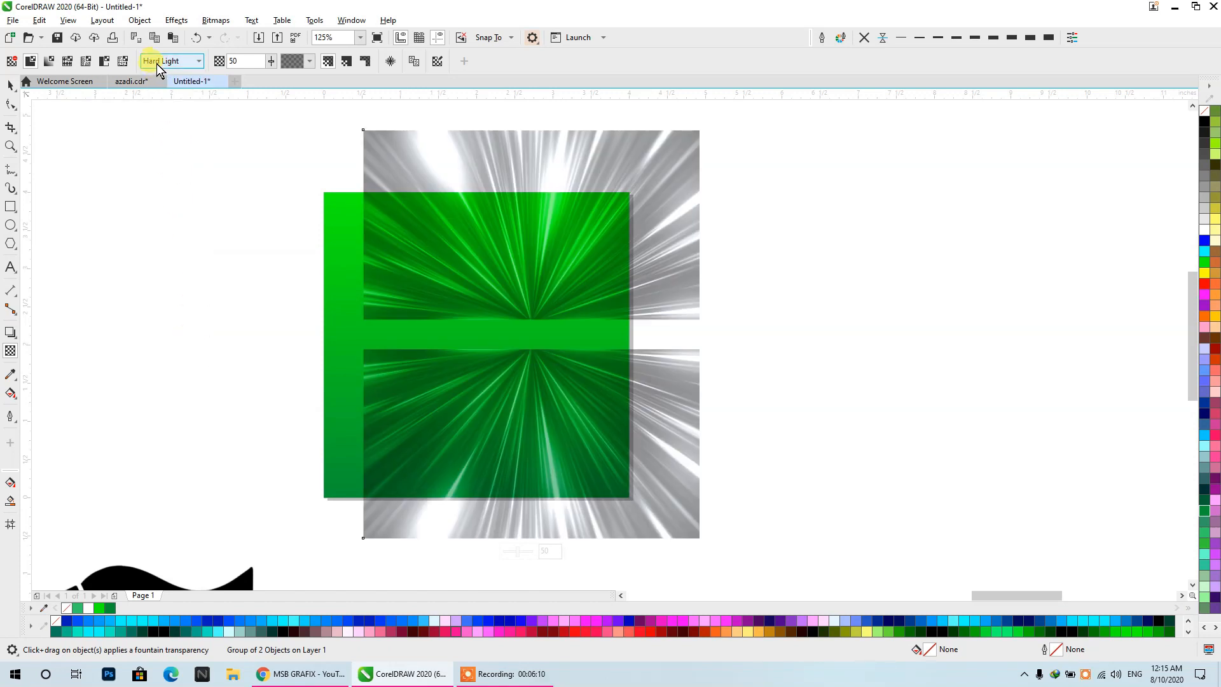
left_click(157, 63)
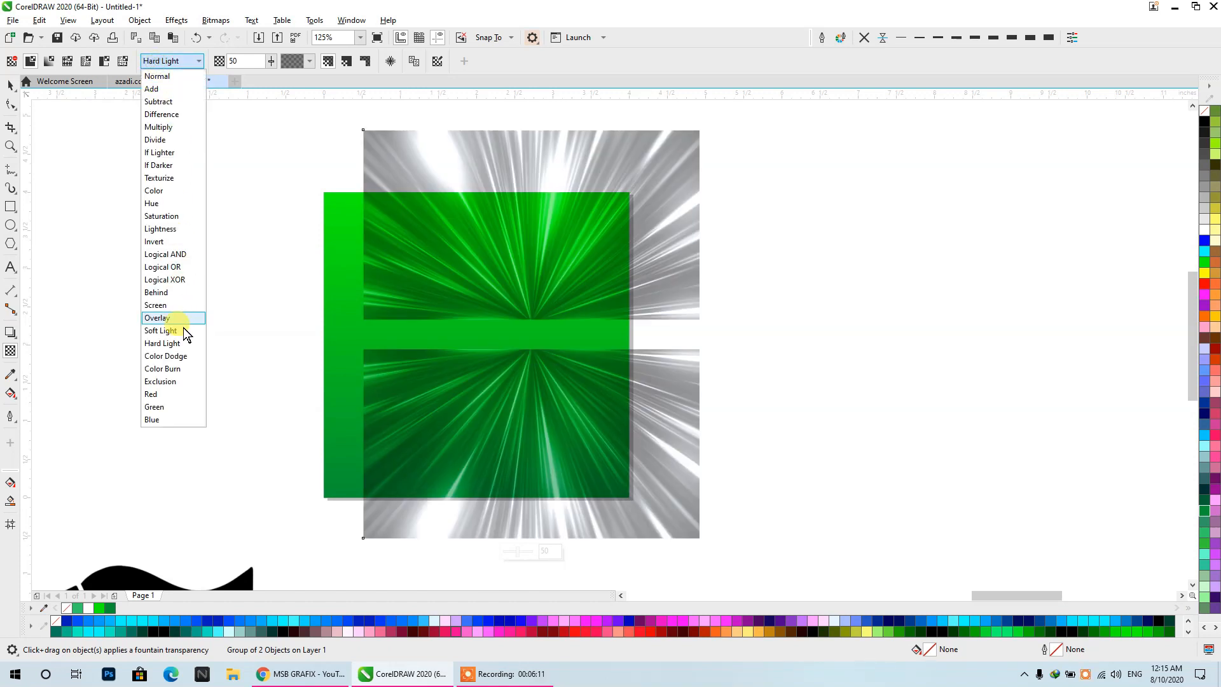
left_click(181, 368)
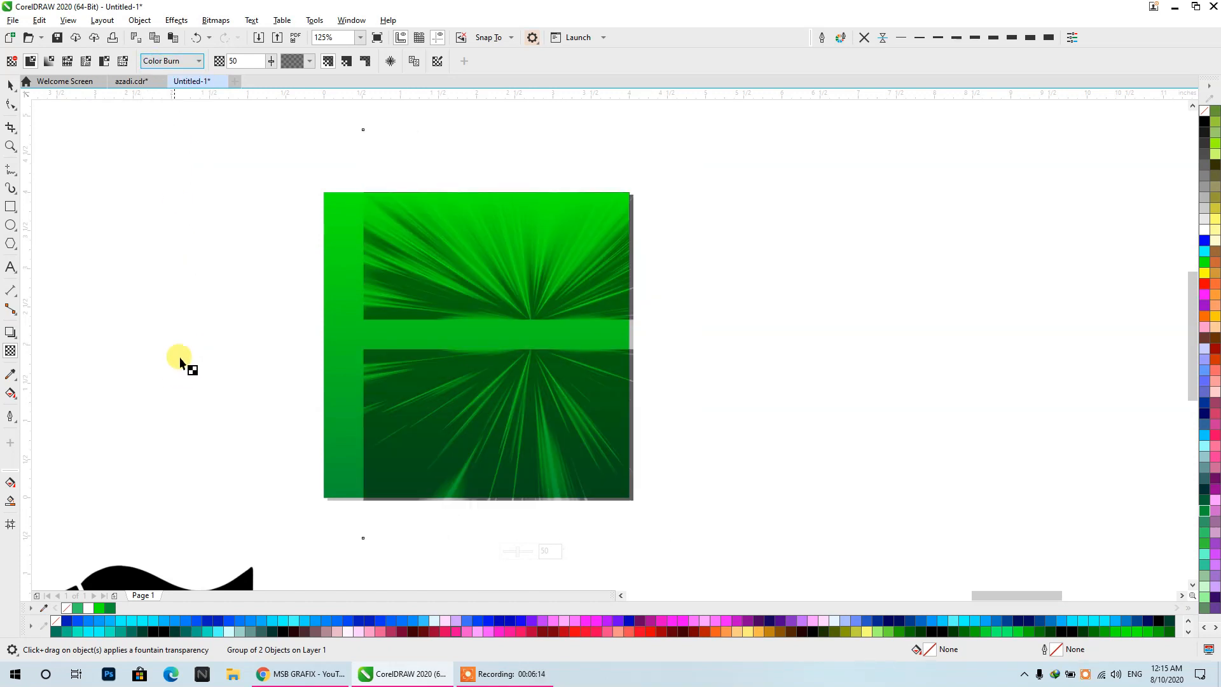
left_click(168, 62)
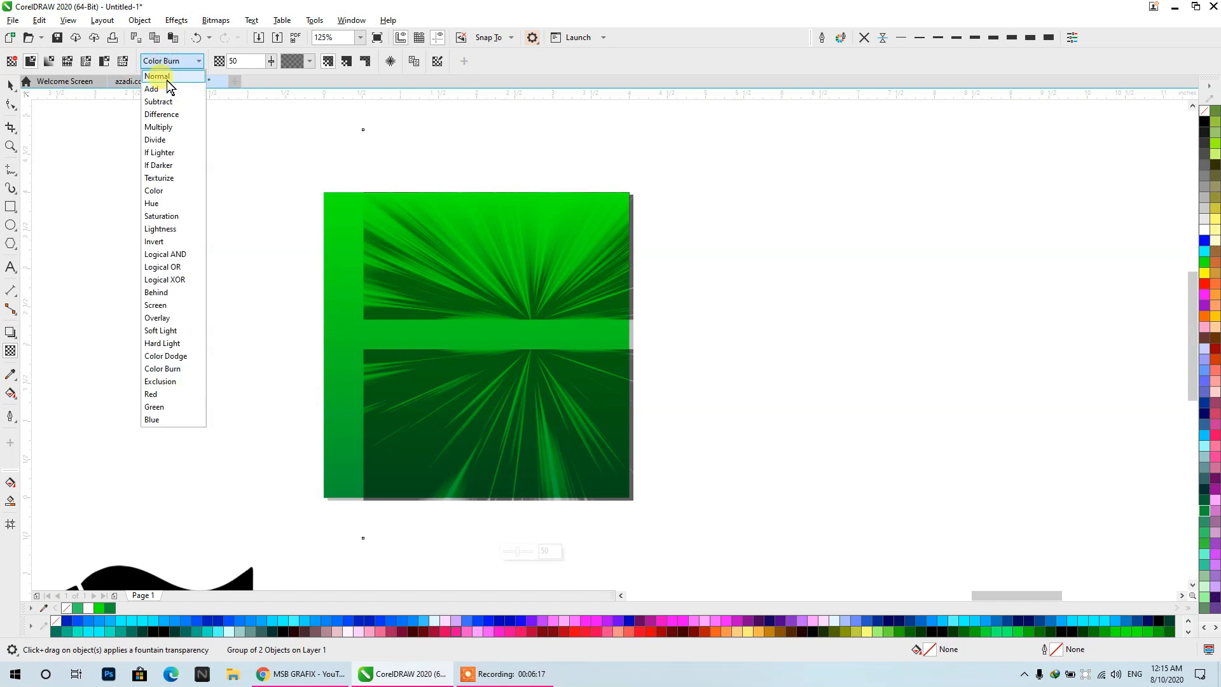
left_click(167, 89)
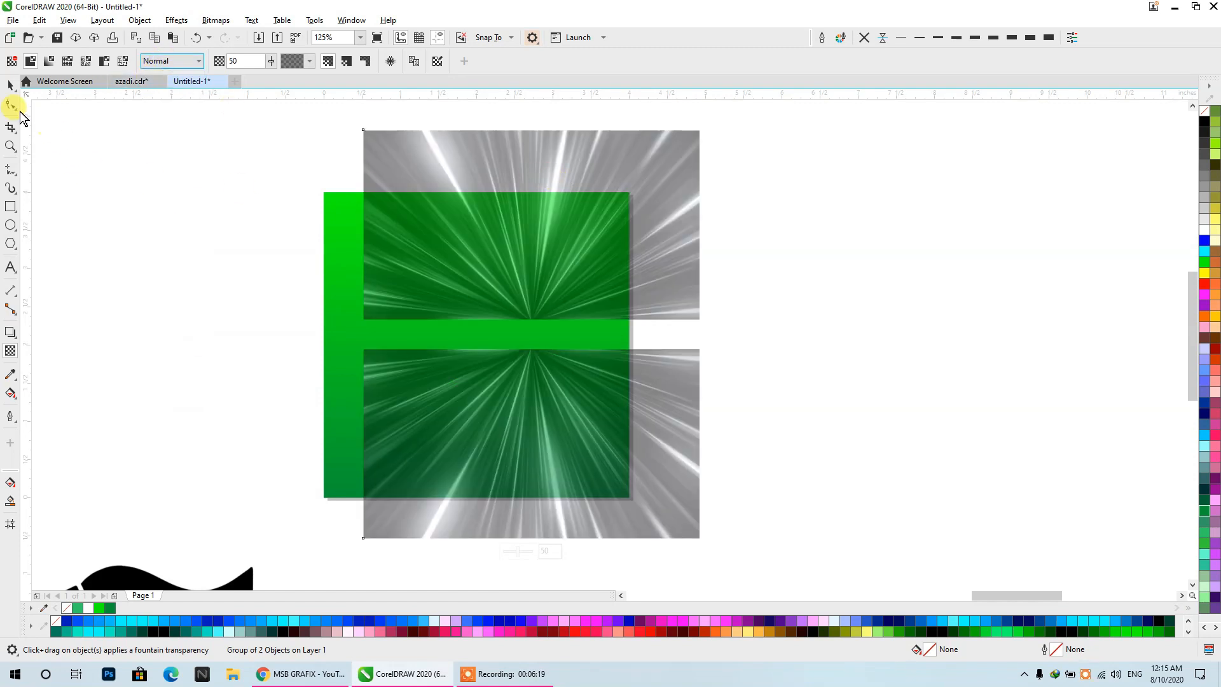
- Ungroup the ray texture, move the lower half up against the upper half, regroup both and centre the group on the page
left_click(10, 84)
left_click(489, 59)
left_click(741, 250)
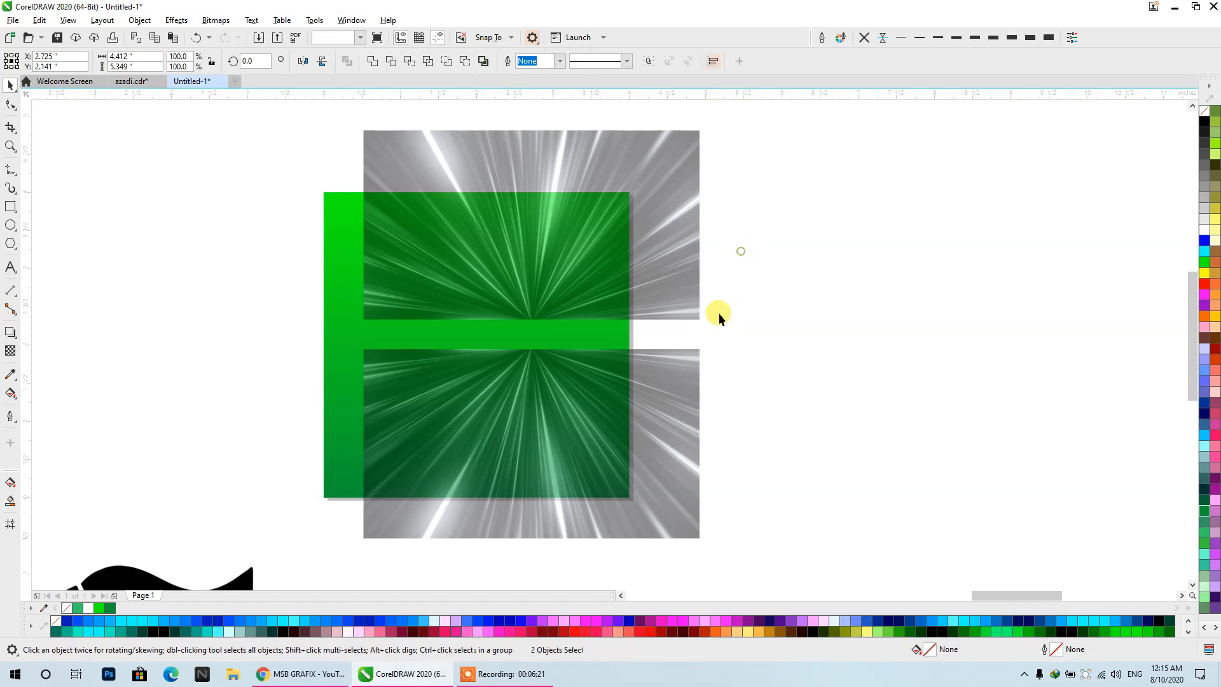
left_click(665, 355)
left_click_drag(698, 349, 699, 320)
left_click(695, 242, "shift")
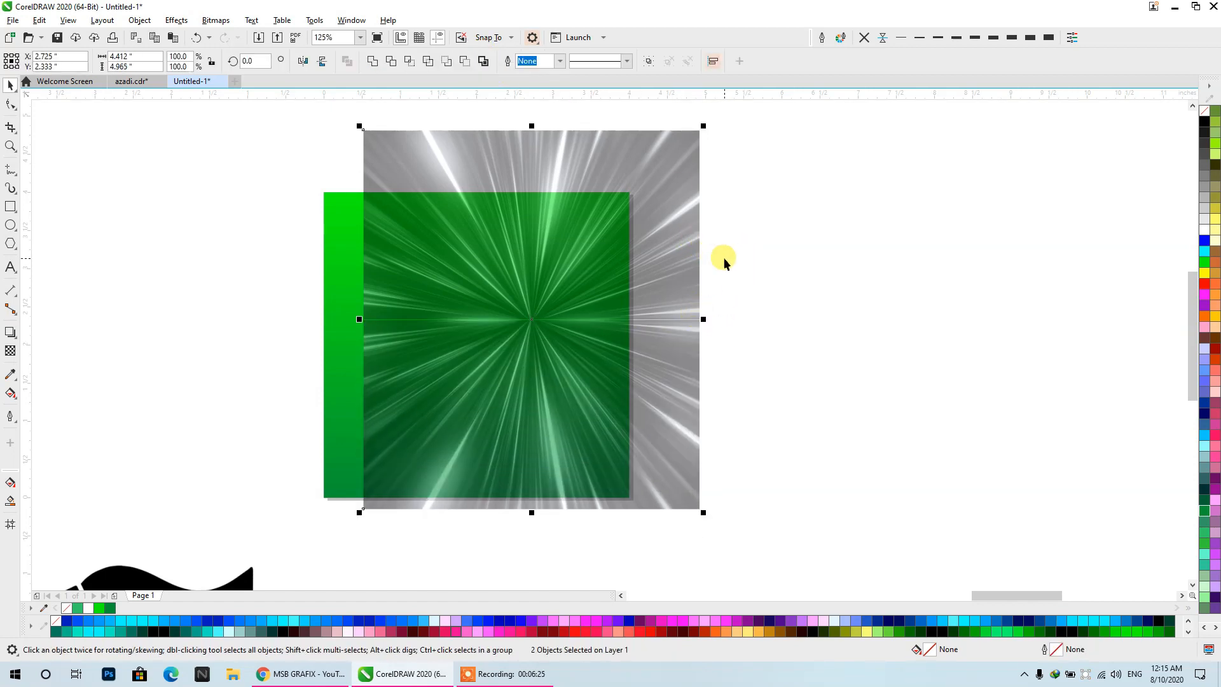
key("ctrl+g")
key("p")
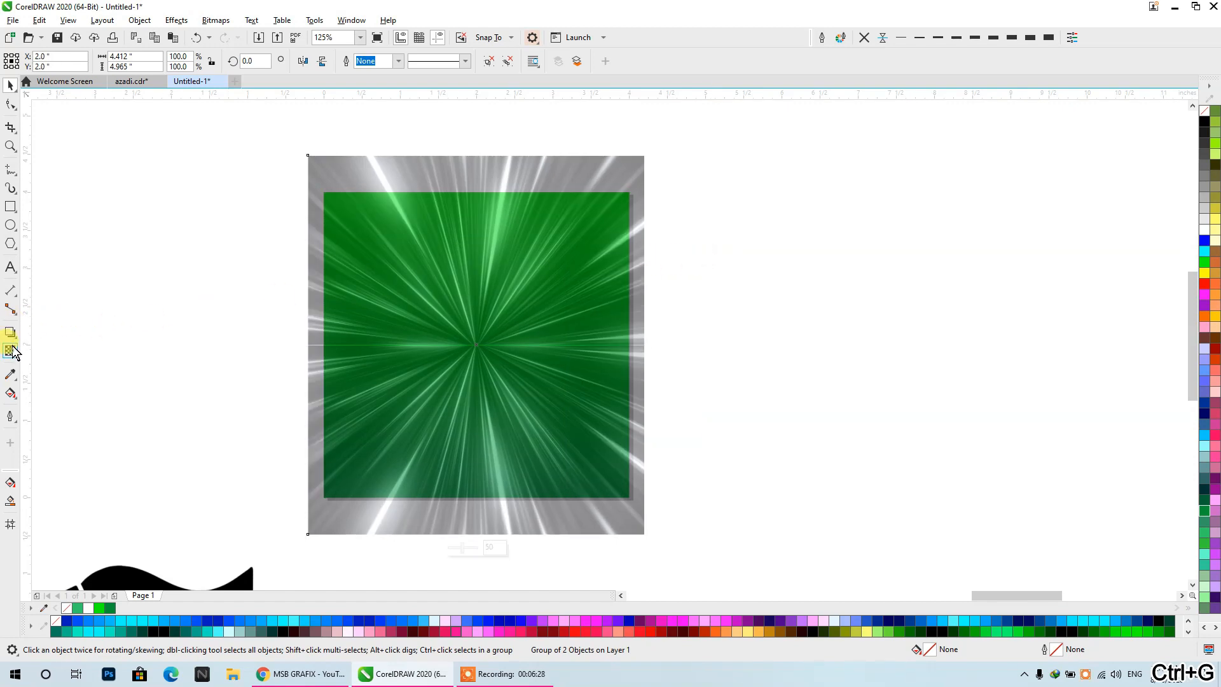
- Apply the Add merge mode to the ray texture group and scale it down about its centre to about 4.06 by 4.57 inches
left_click(13, 351)
left_click(184, 61)
left_click(170, 92)
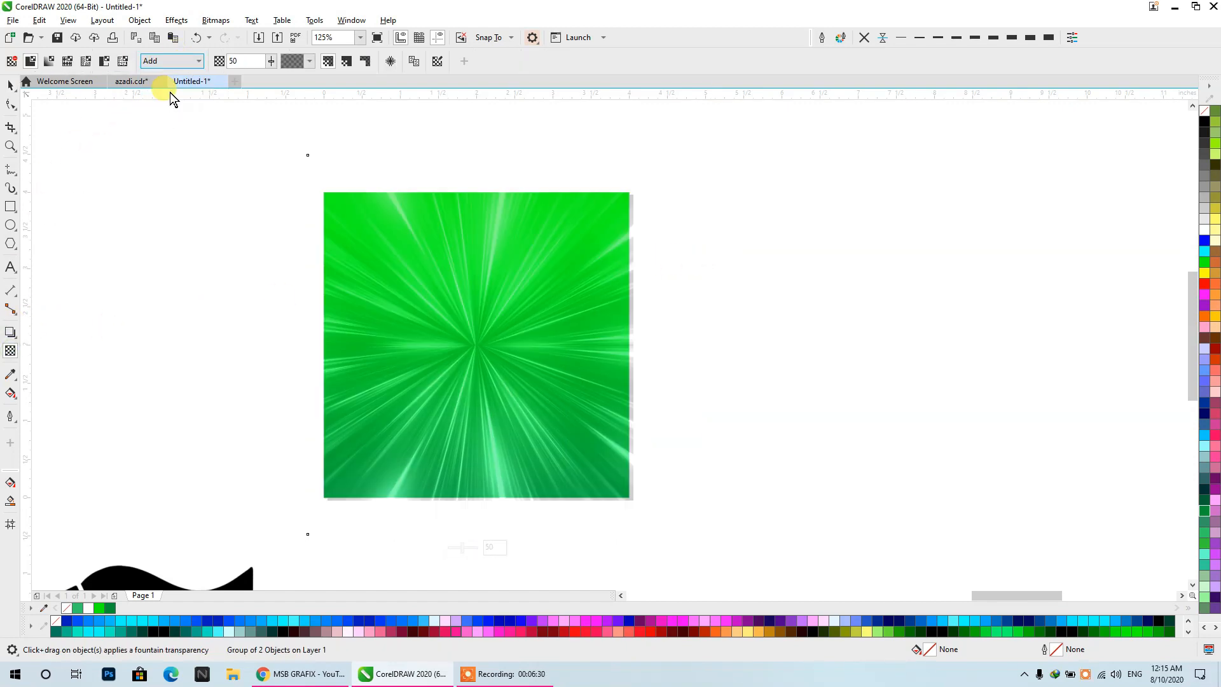
left_click(11, 85)
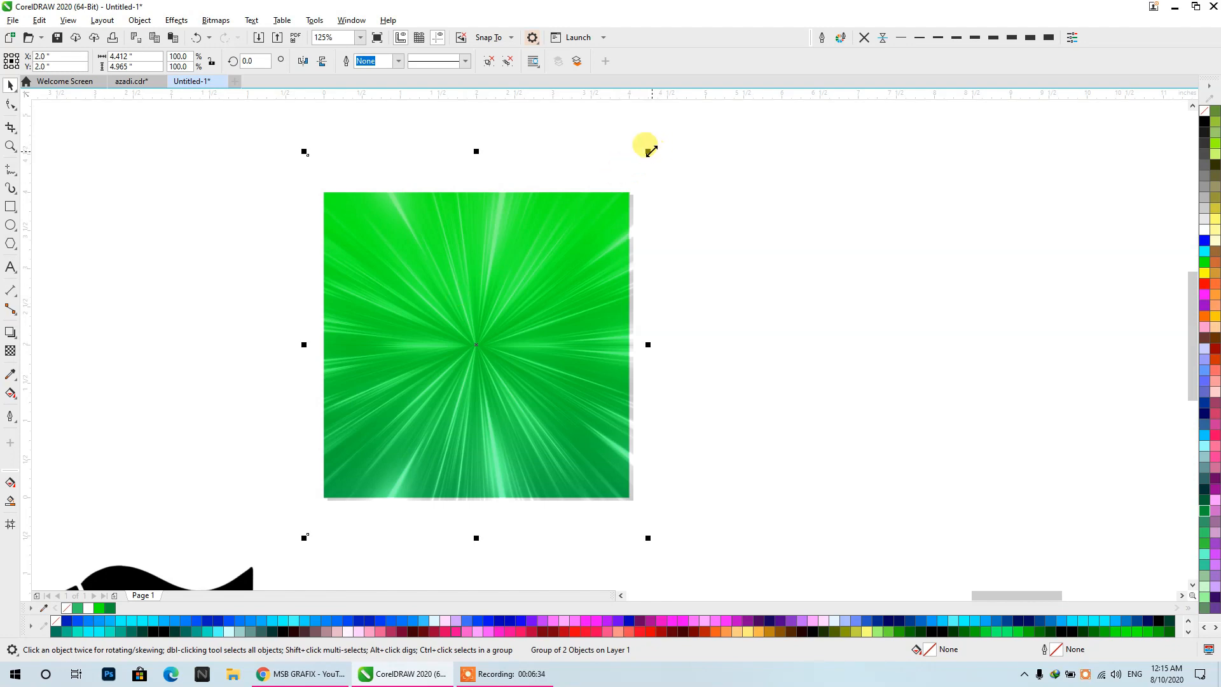
left_click_drag(650, 151, 643, 169)
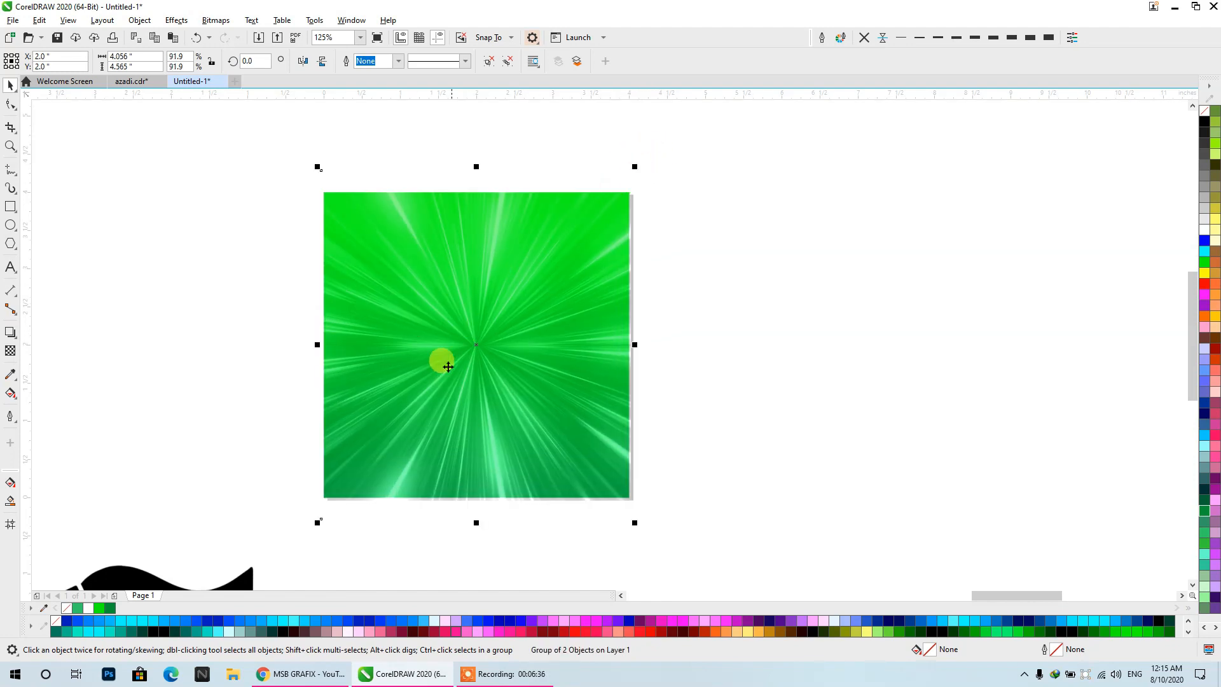
left_click_drag(464, 371, 798, 347)
- Switch to Chrome, open Google in a new tab and search for images of "sparkles"
left_click(302, 674)
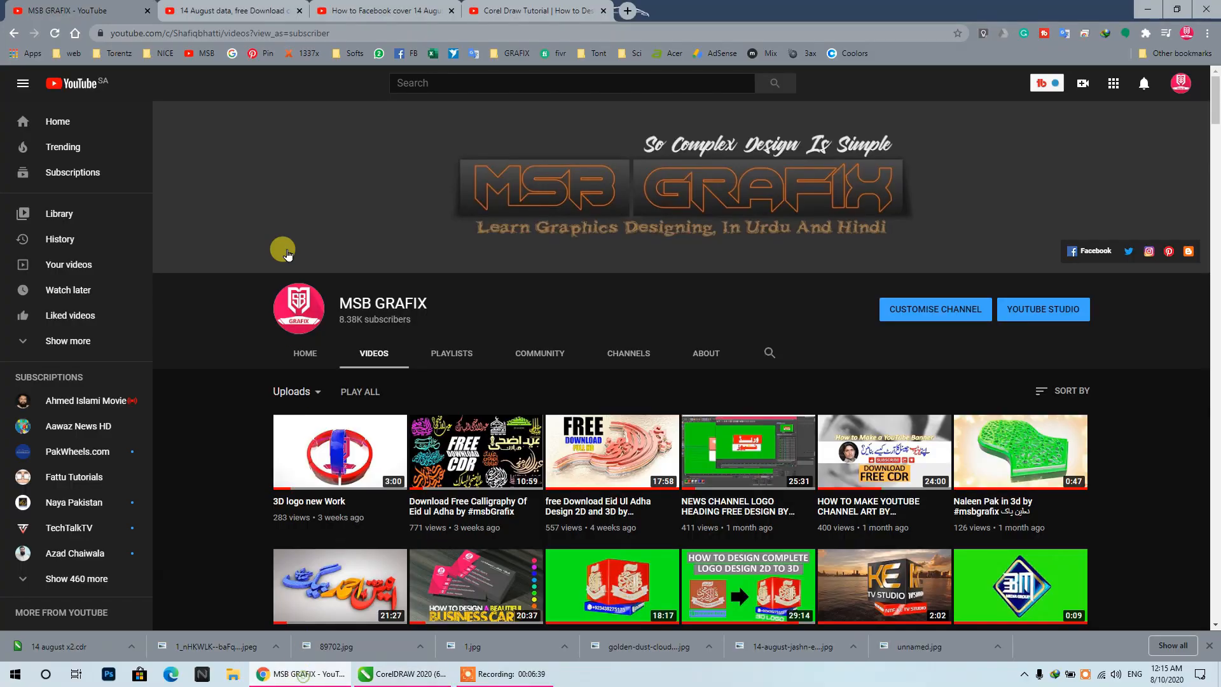
left_click(627, 11)
left_click(230, 53)
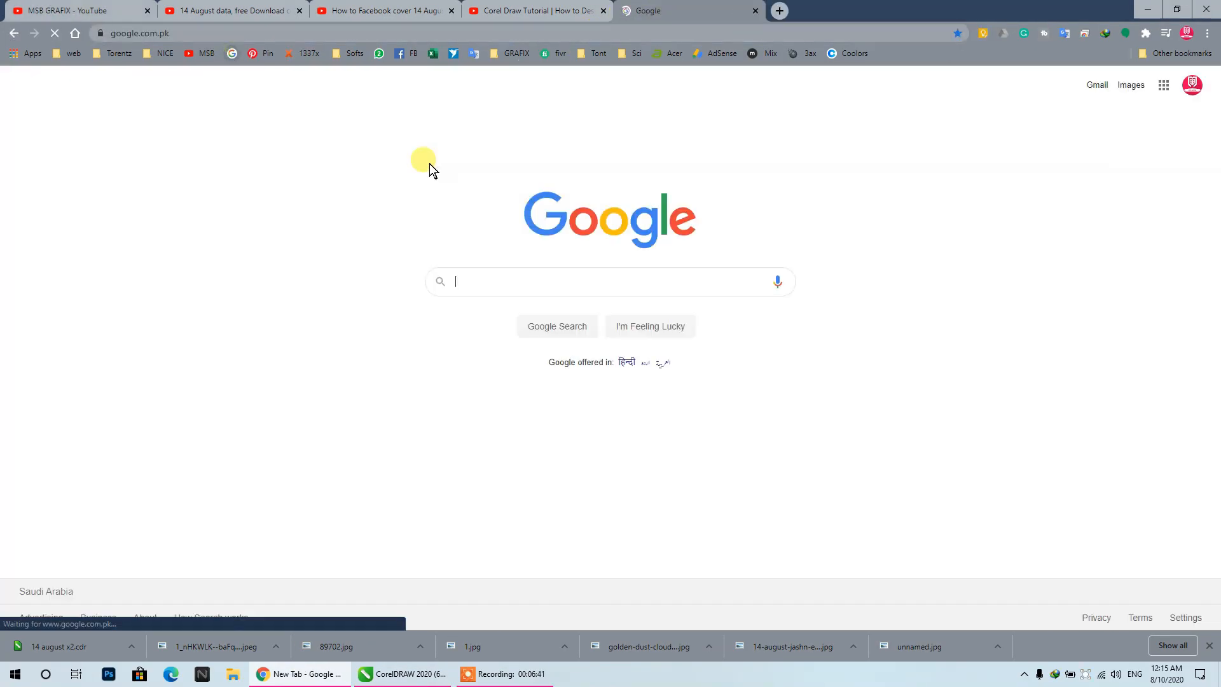
left_click(505, 288)
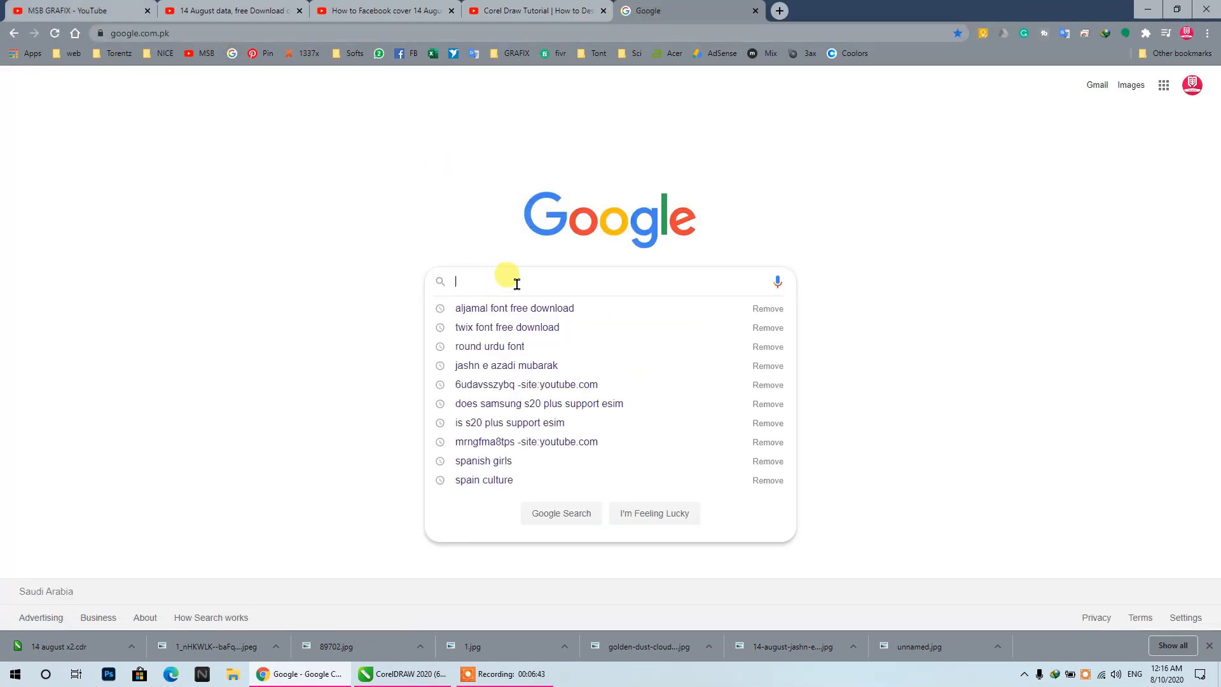
left_click(339, 274)
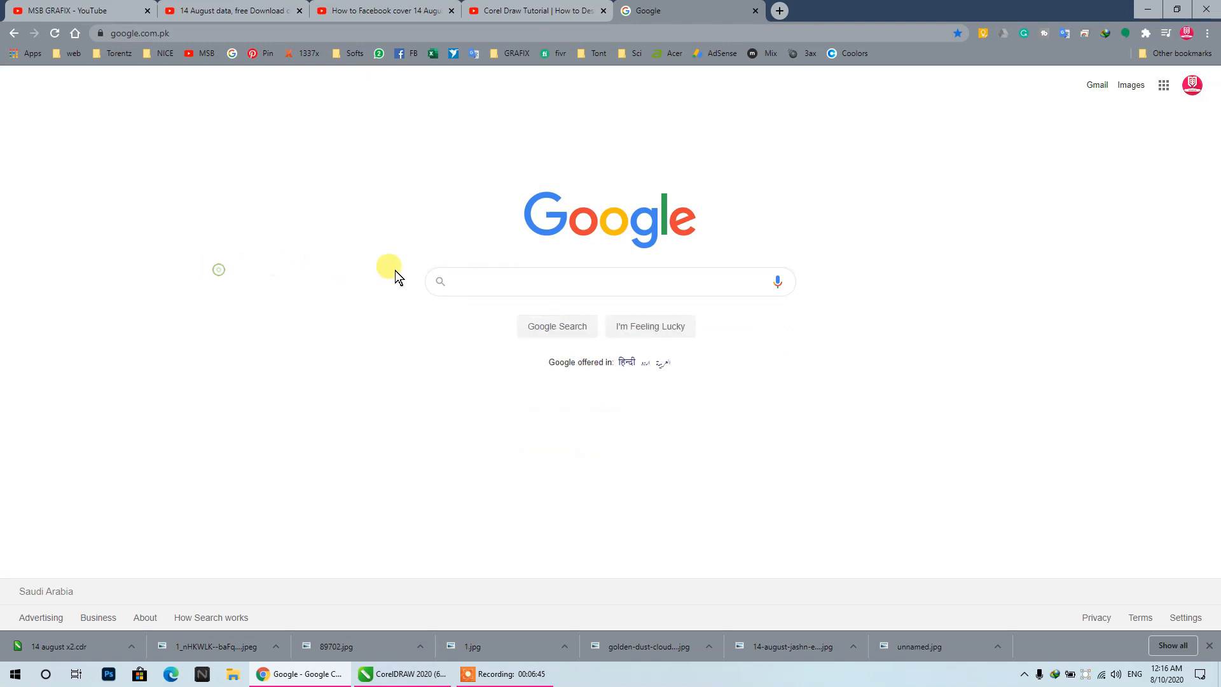
left_click(500, 283)
type("S")
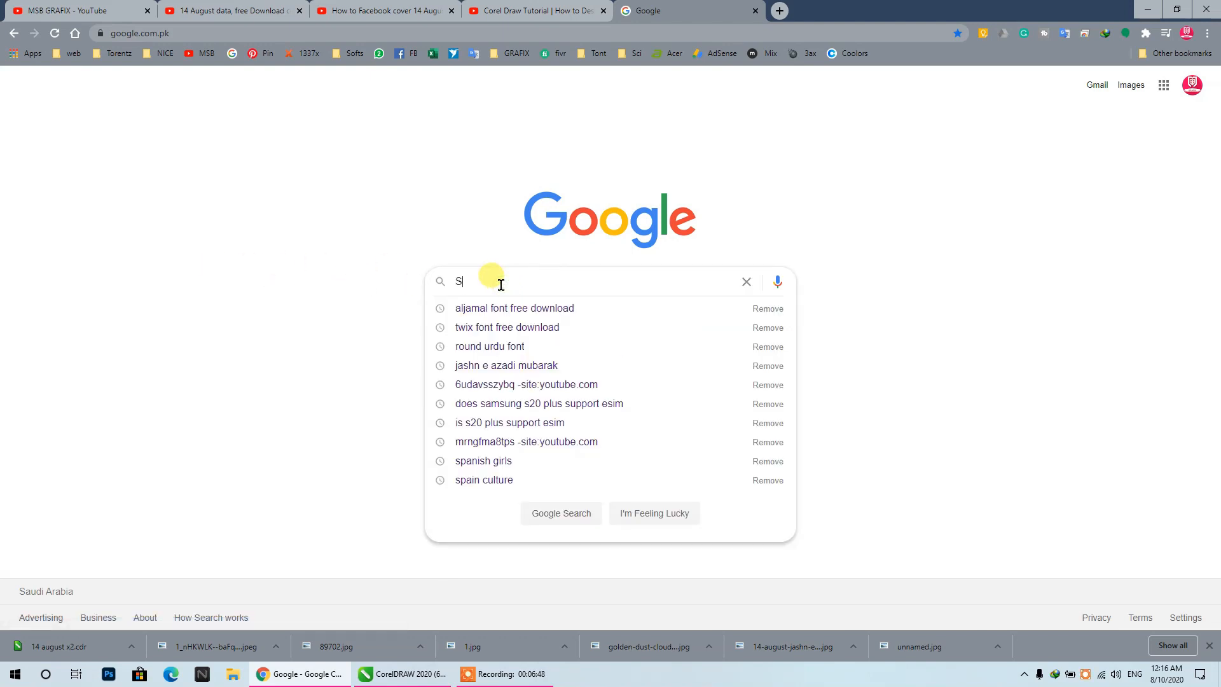
type("PARKLES")
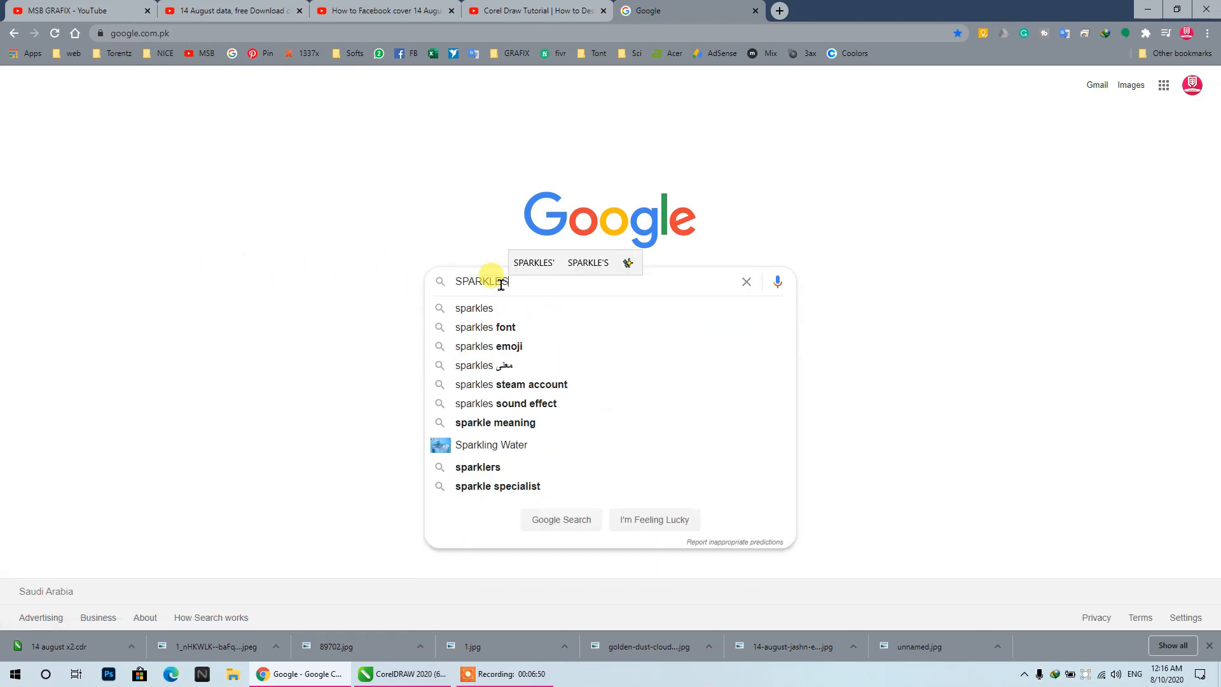
key("Down")
key("Return")
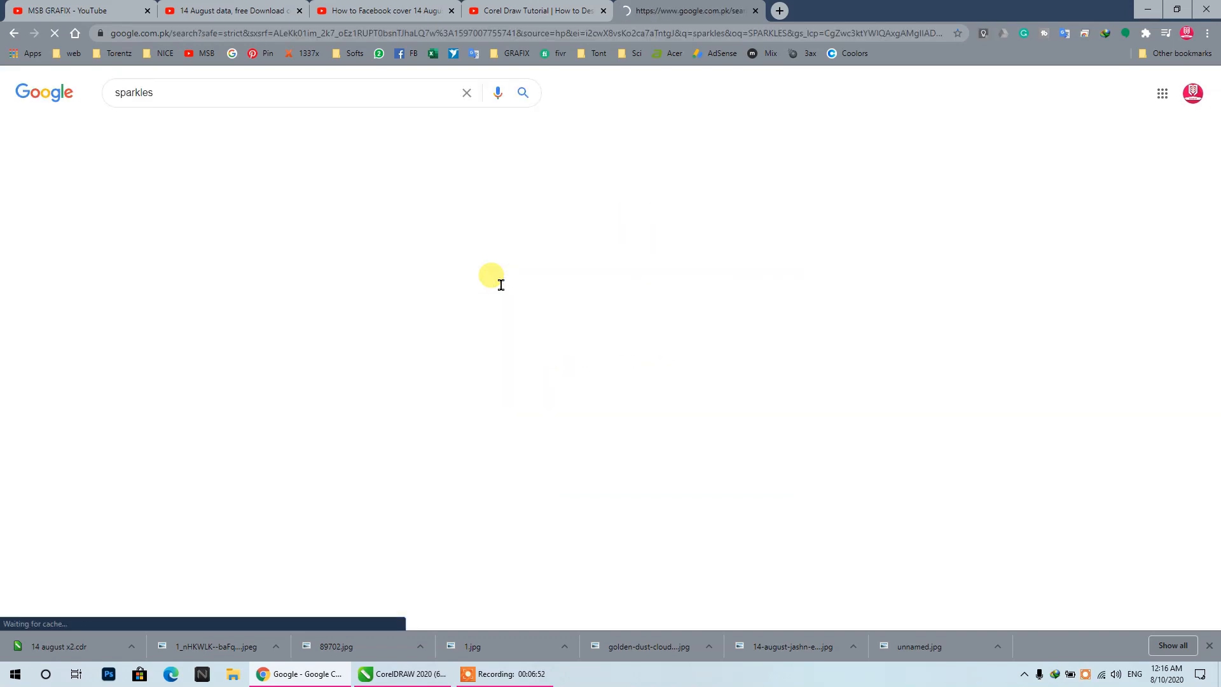
left_click(169, 128)
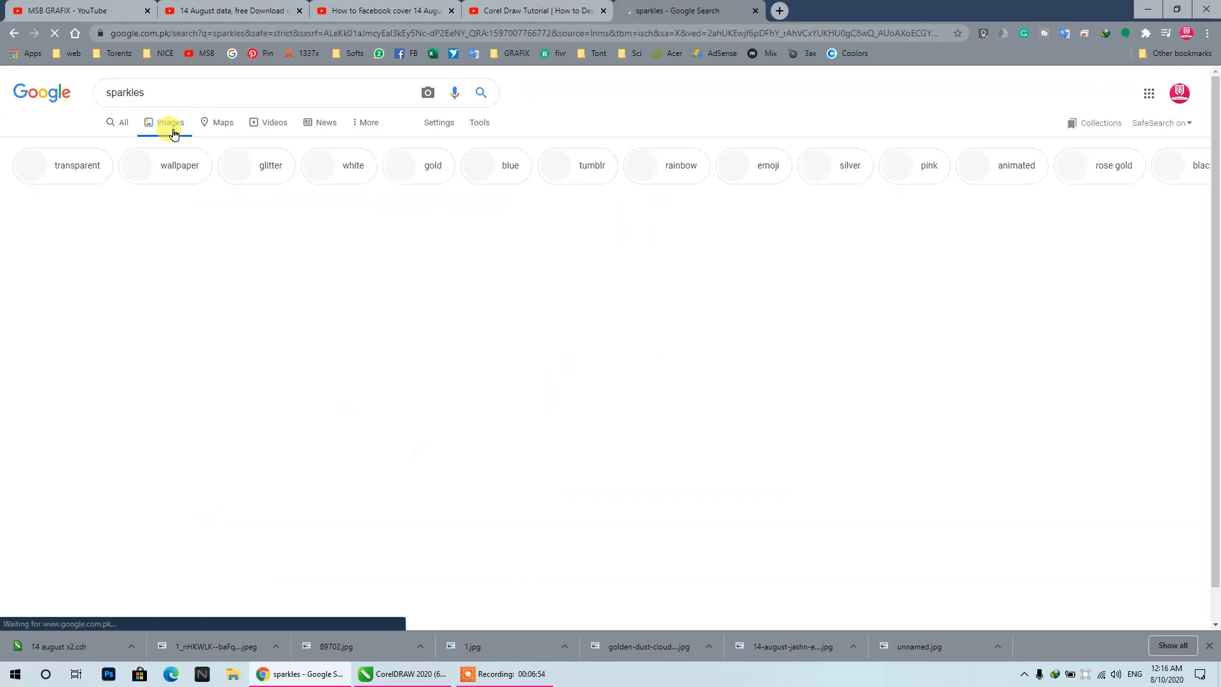
- Search Google Images for "light rays white" and look through the results for a ray texture
double_click(150, 94)
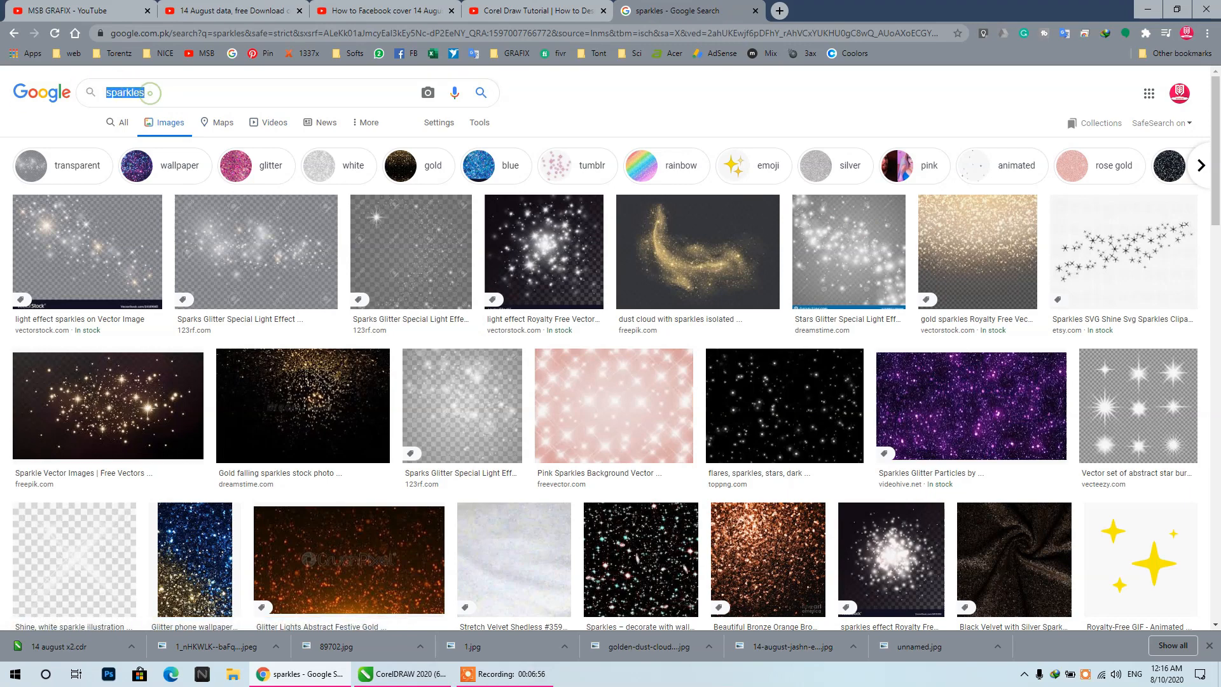
type("LIGHT")
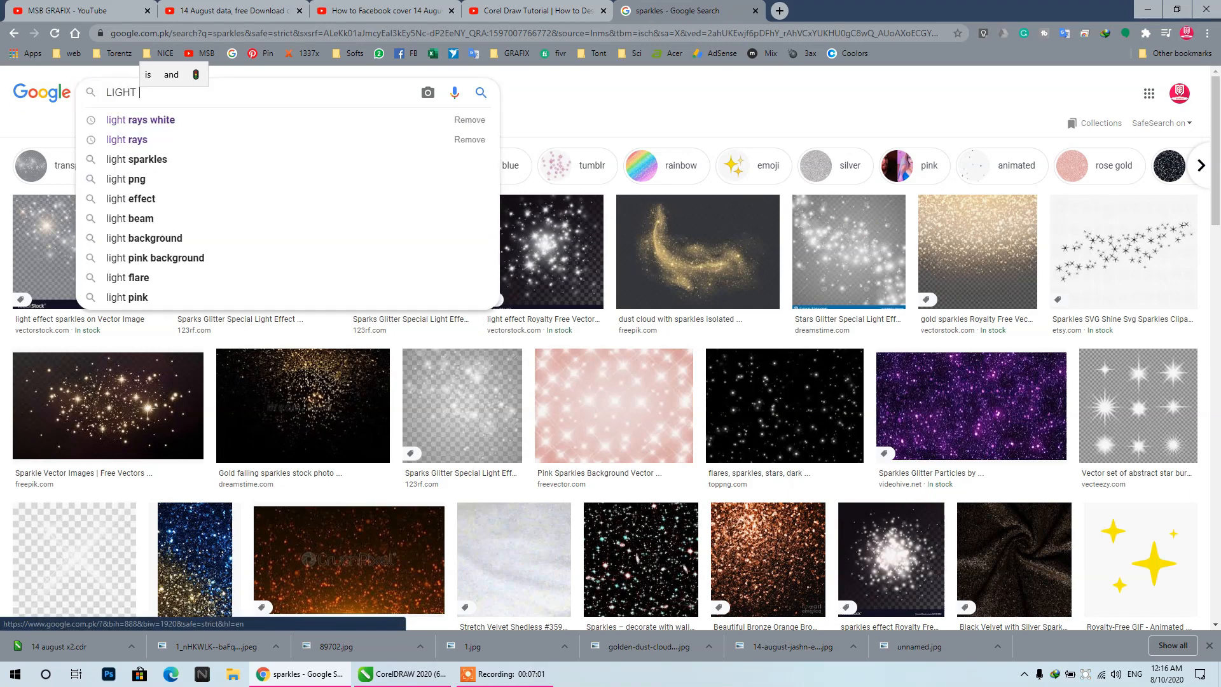
key("Down")
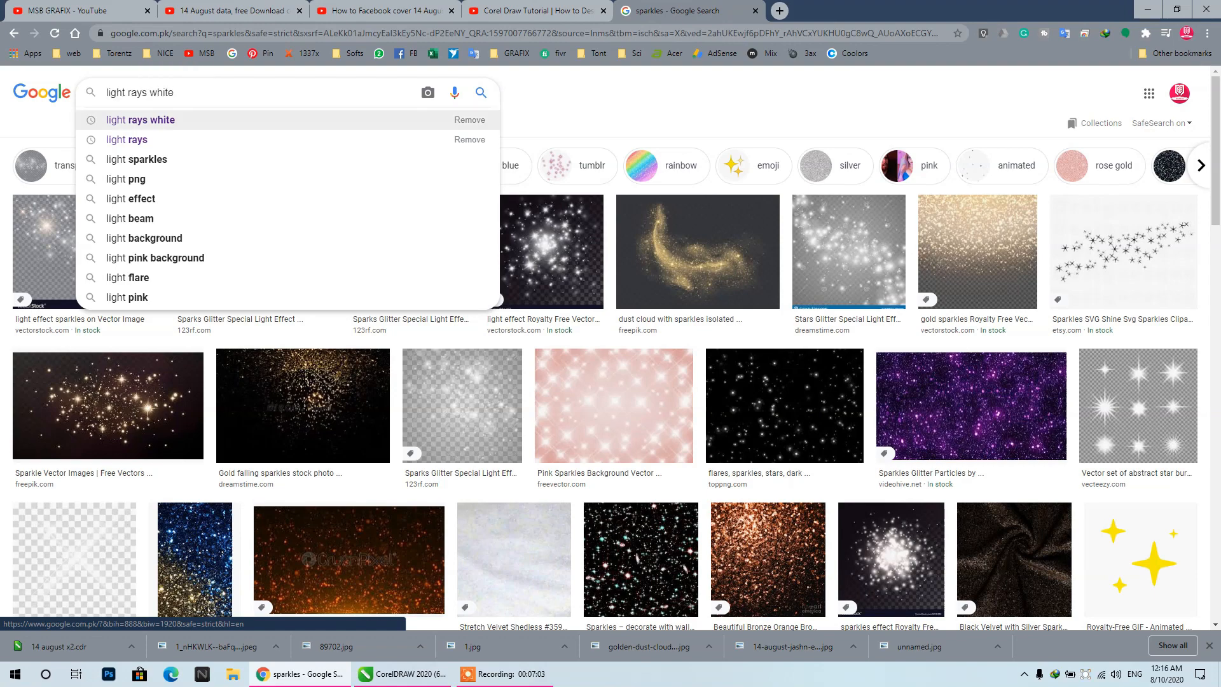
key("Return")
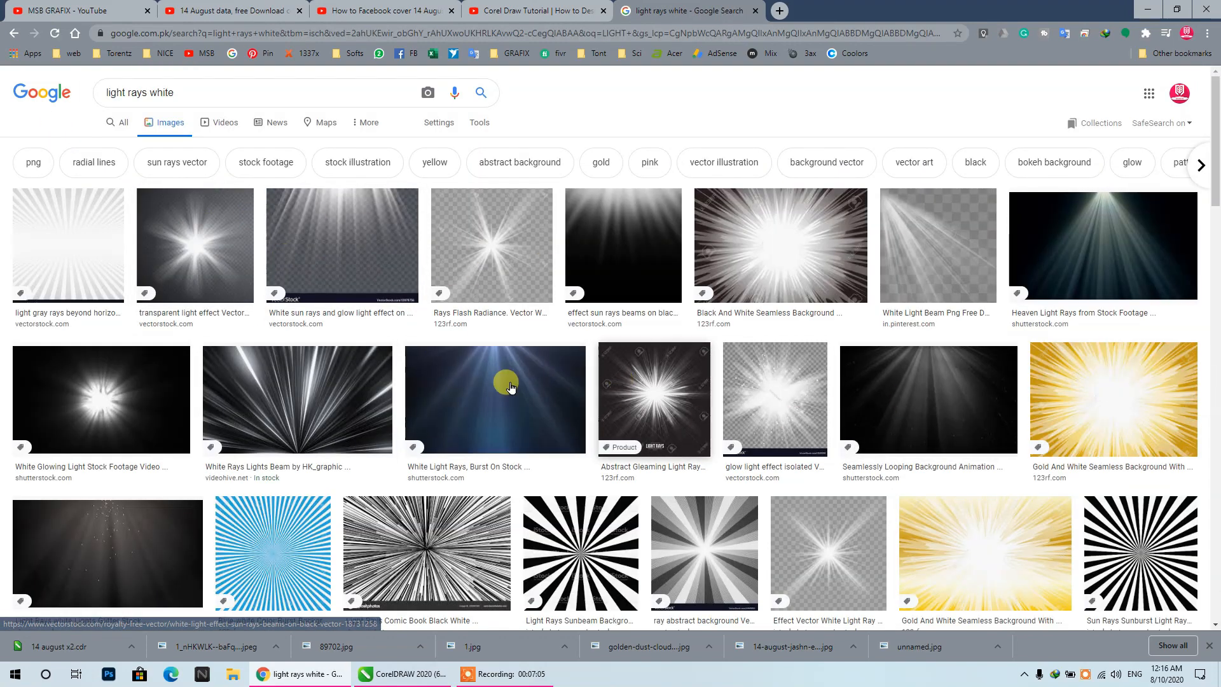
scroll(402, 349, "down", 8)
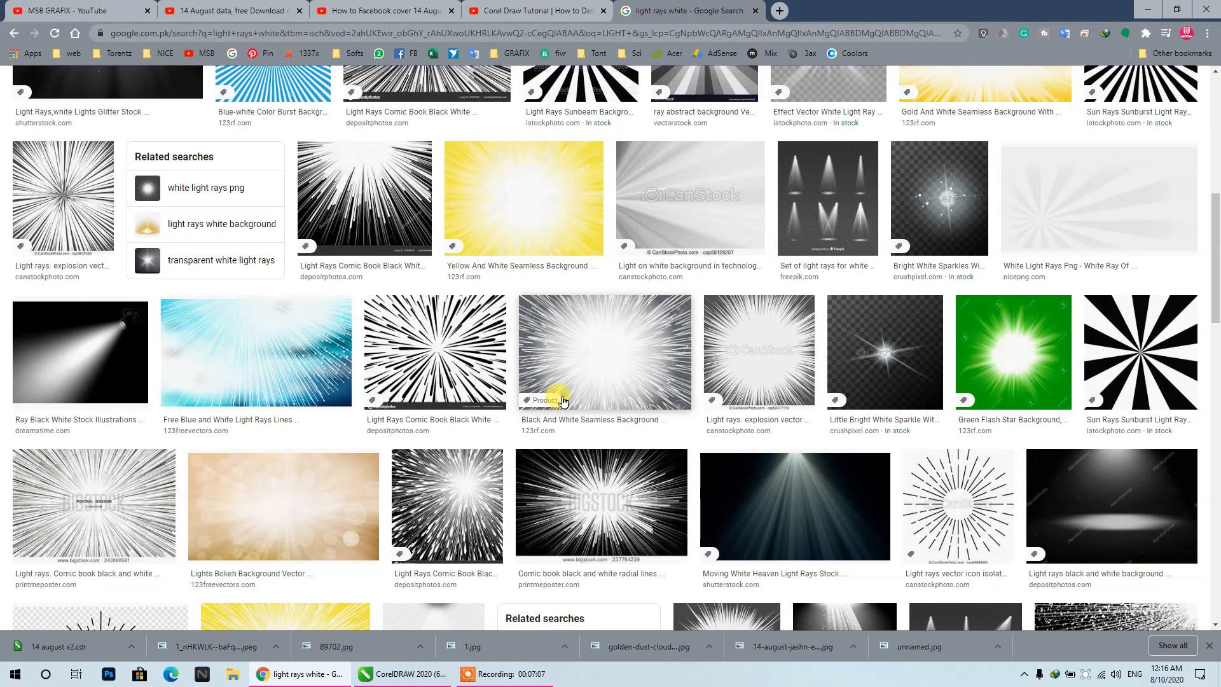
scroll(556, 395, "down", 6)
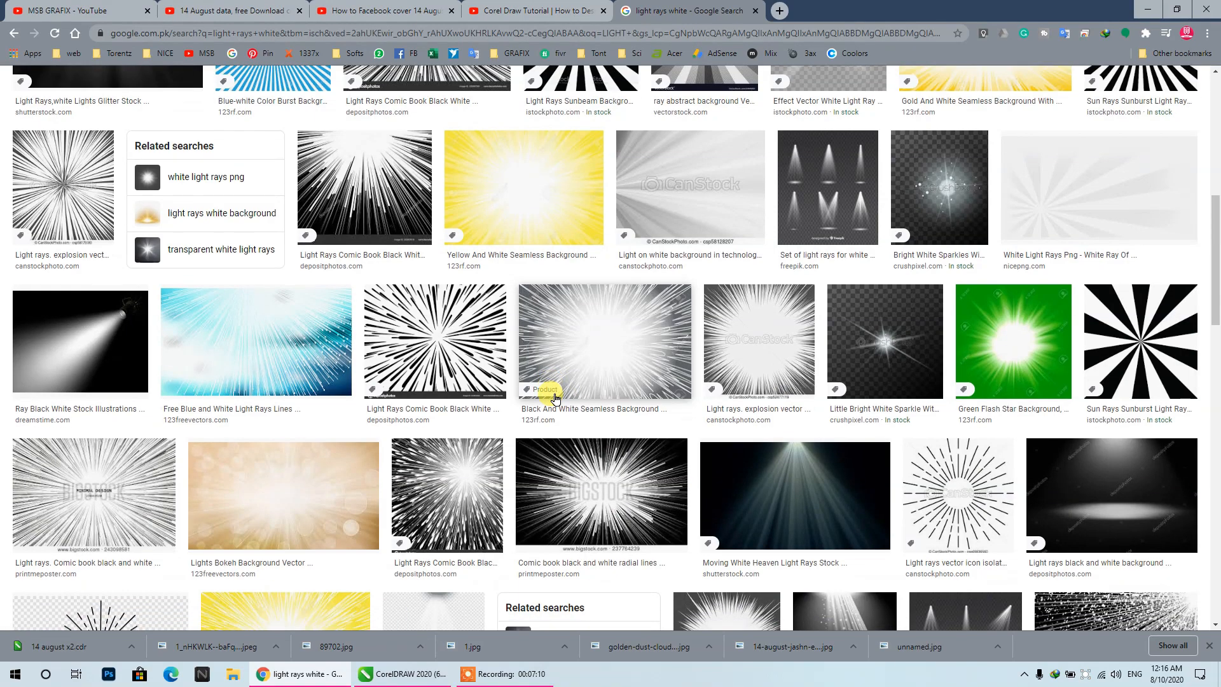
scroll(555, 399, "up", 14)
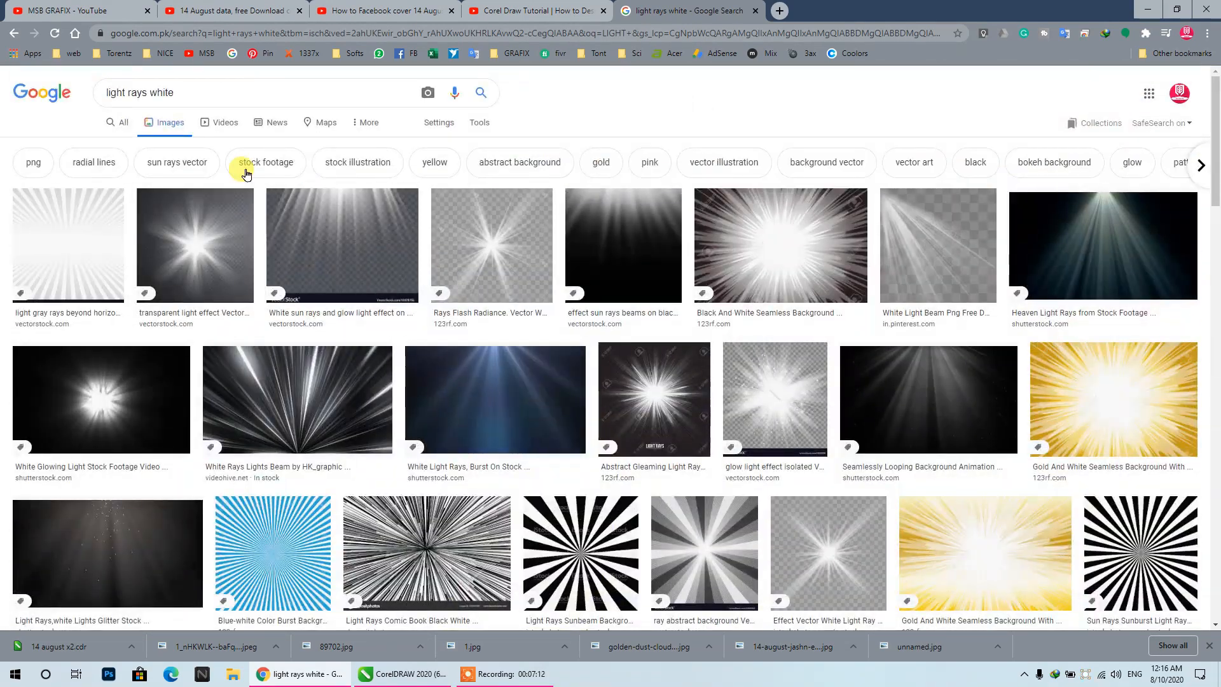
- Search Google Images for "light rays" and open the preview of the Gold Lights Rays Beam image
double_click(156, 89)
key("BackSpace")
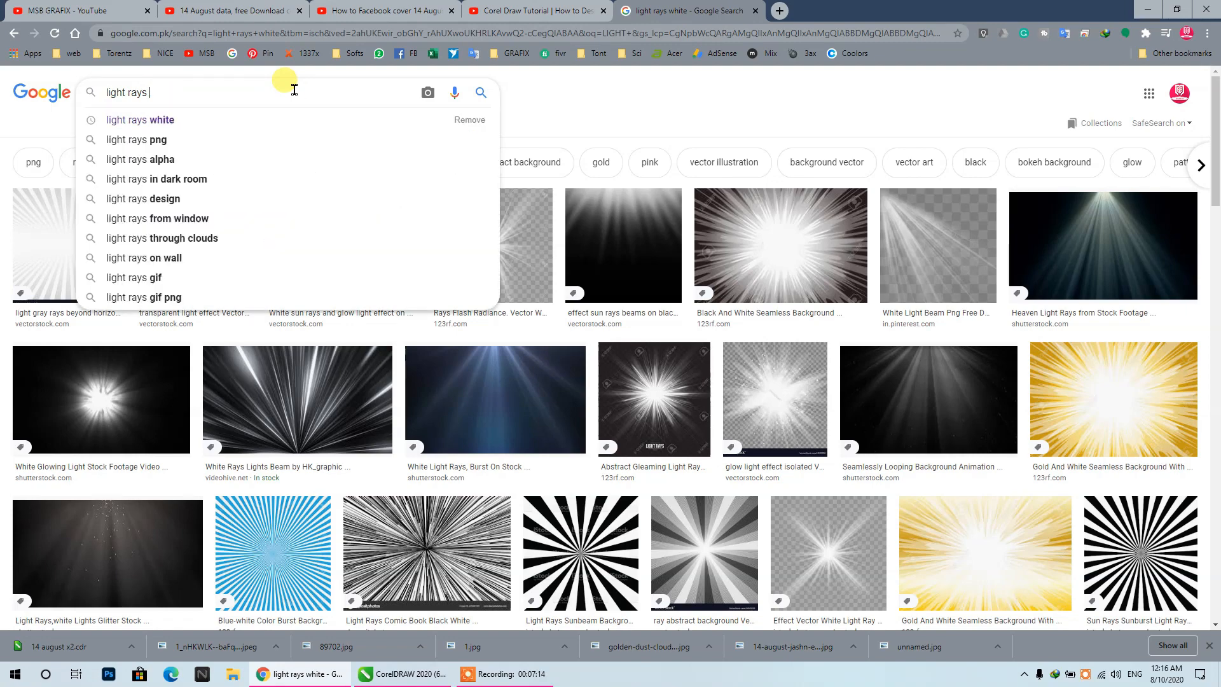
key("Return")
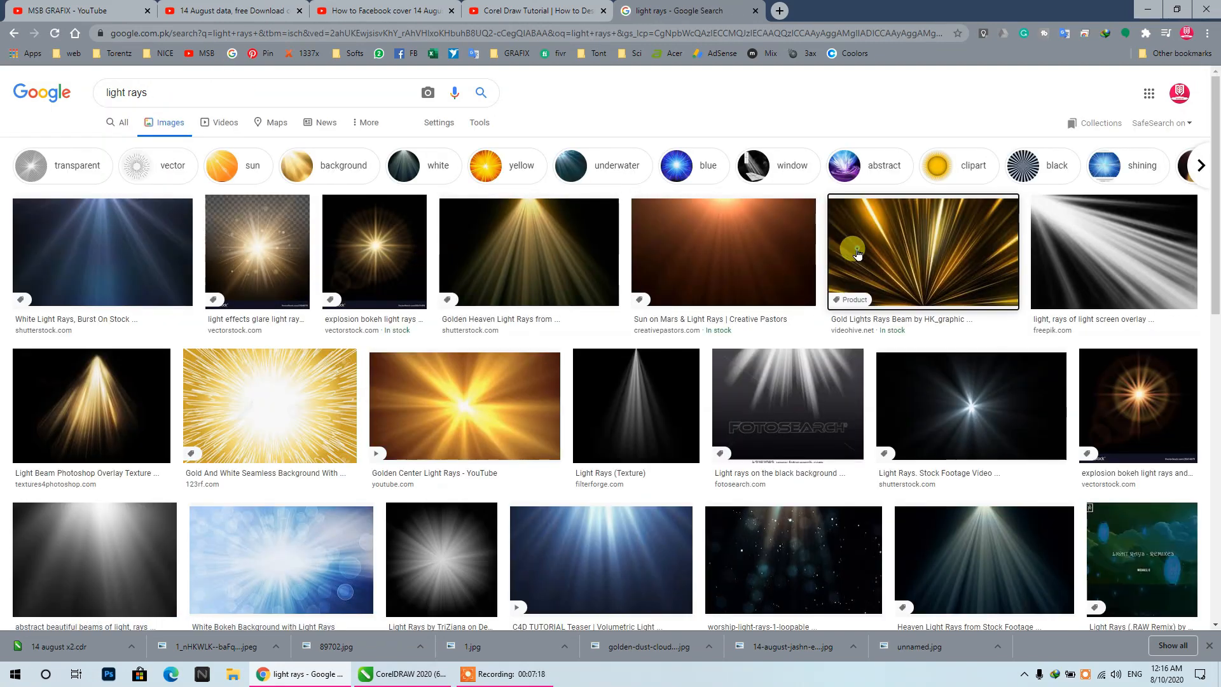
left_click(848, 291)
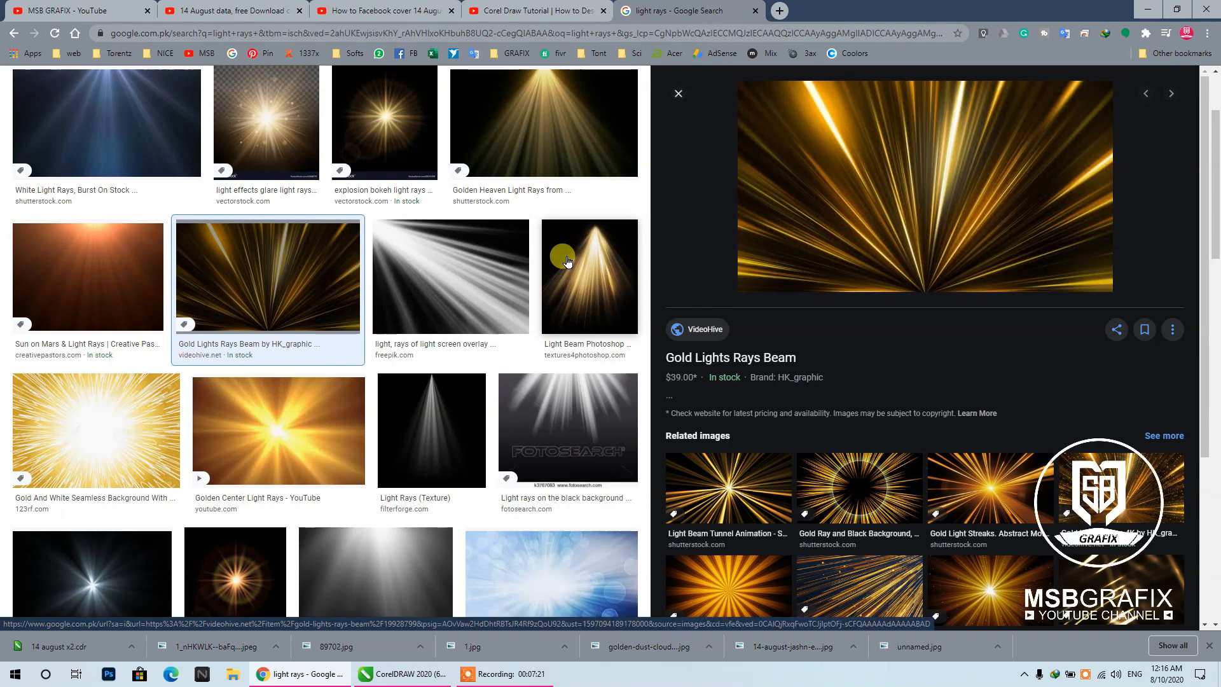
- Look further through the light rays results, open the "Blue Light Rays - HD Background Loop" image and copy it
scroll(568, 261, "down", 6)
scroll(568, 261, "down", 2)
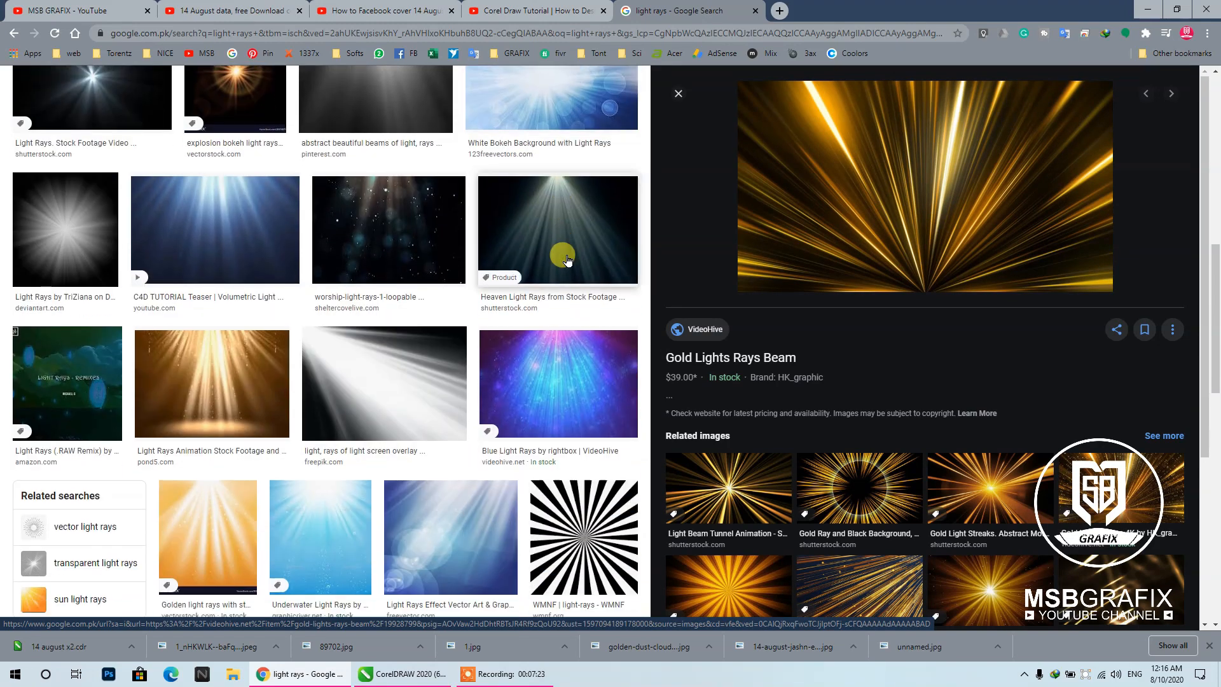
scroll(568, 261, "down", 6)
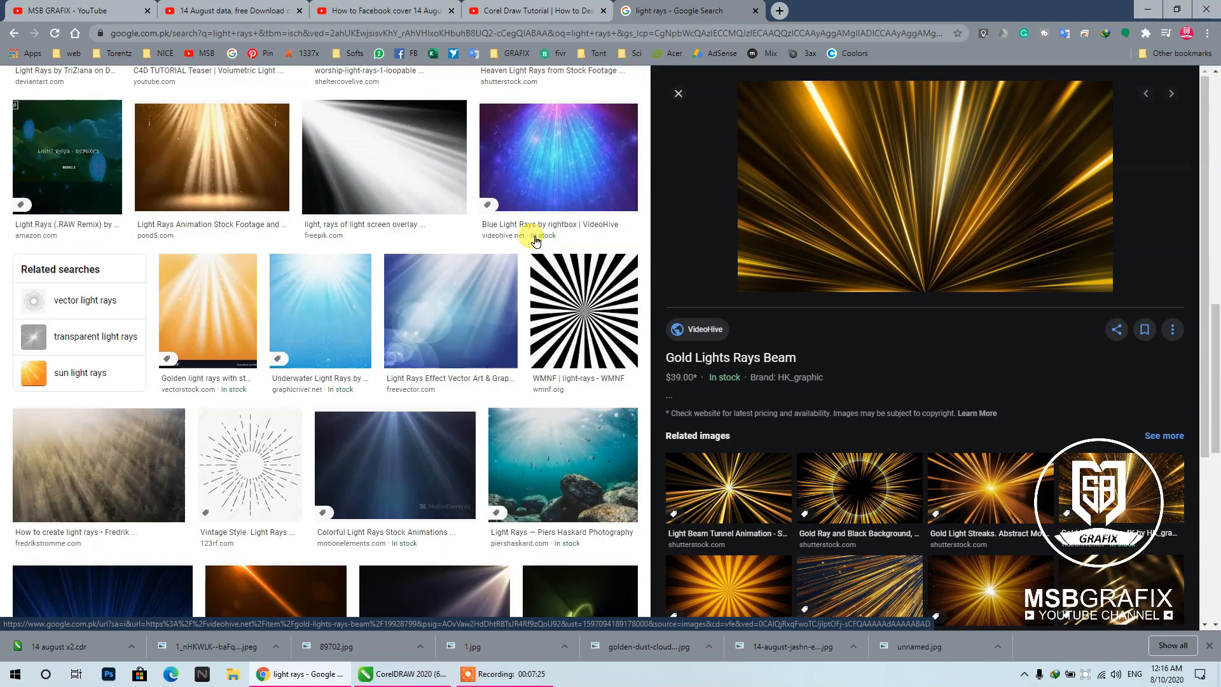
scroll(543, 227, "down", 2)
left_click(155, 320)
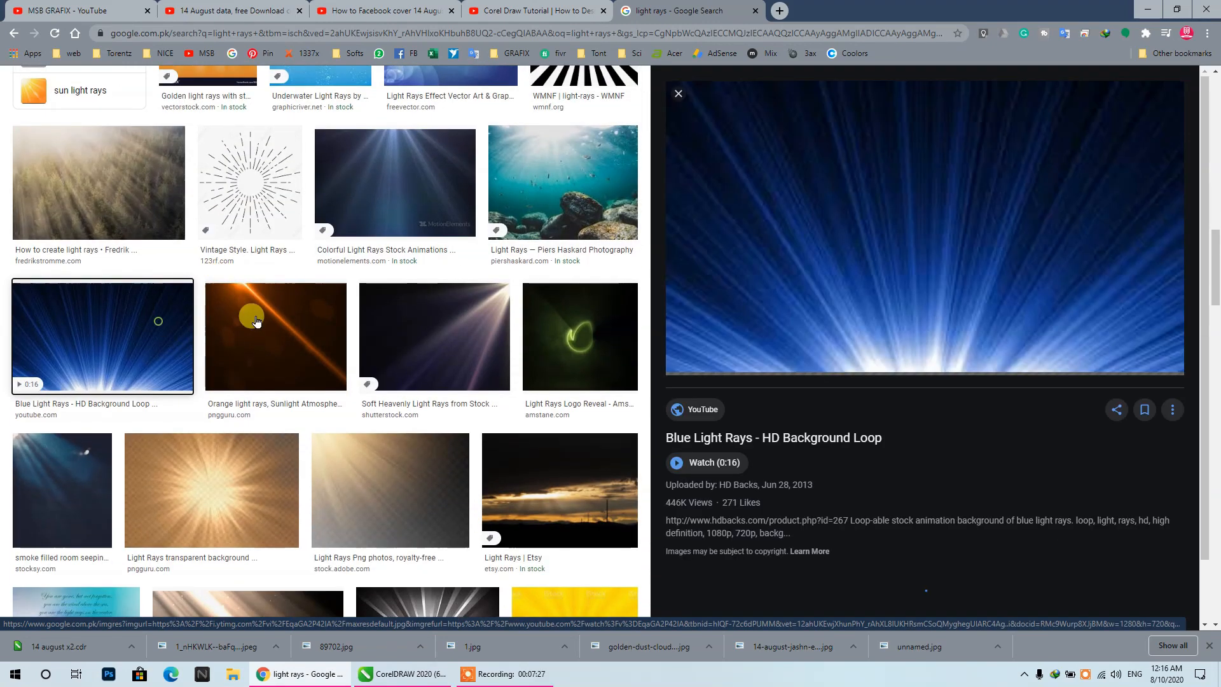
right_click(906, 208)
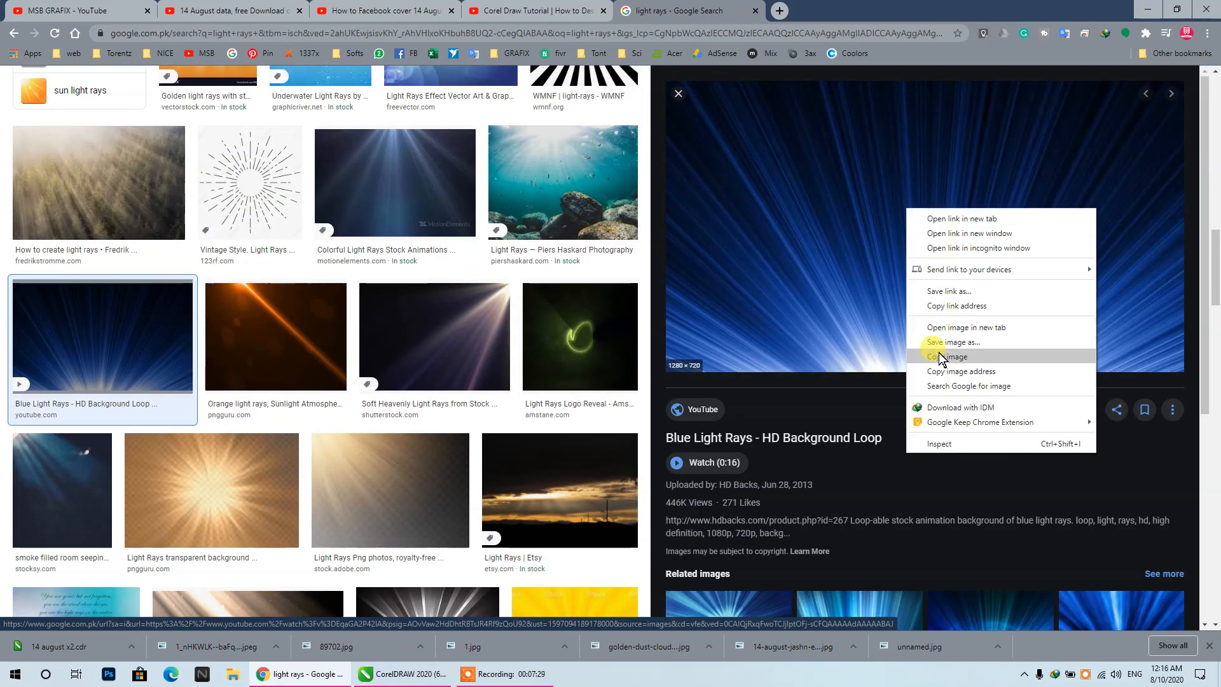
left_click(939, 353)
- Switch to CorelDRAW, move the existing ray texture over the page, then paste the copied blue ray image and scale it to 10%
left_click(1148, 9)
right_click(747, 189)
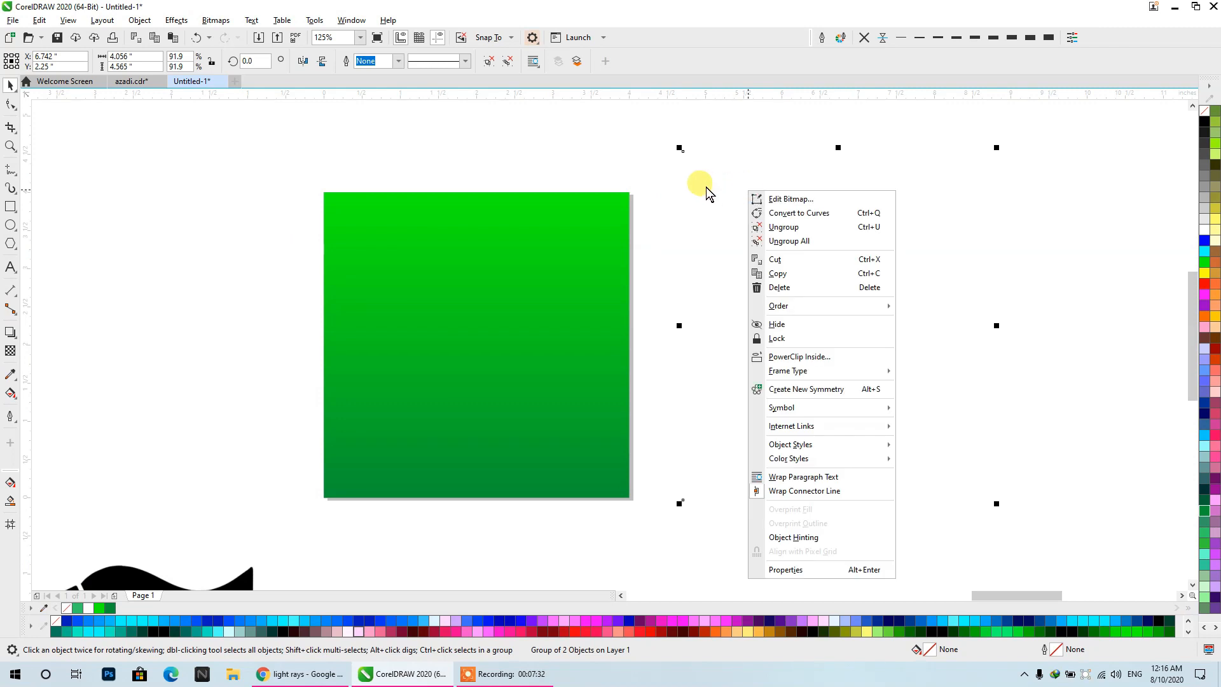
left_click(702, 206)
left_click_drag(722, 273, 445, 290)
right_click(212, 210)
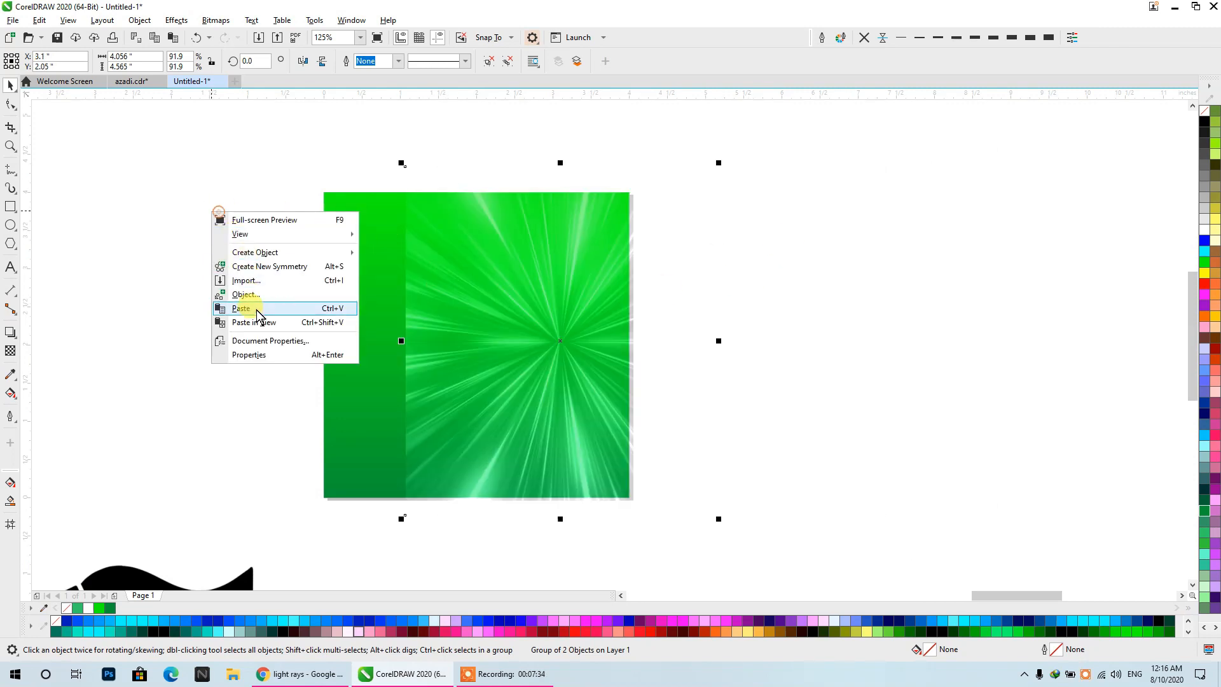
left_click(258, 309)
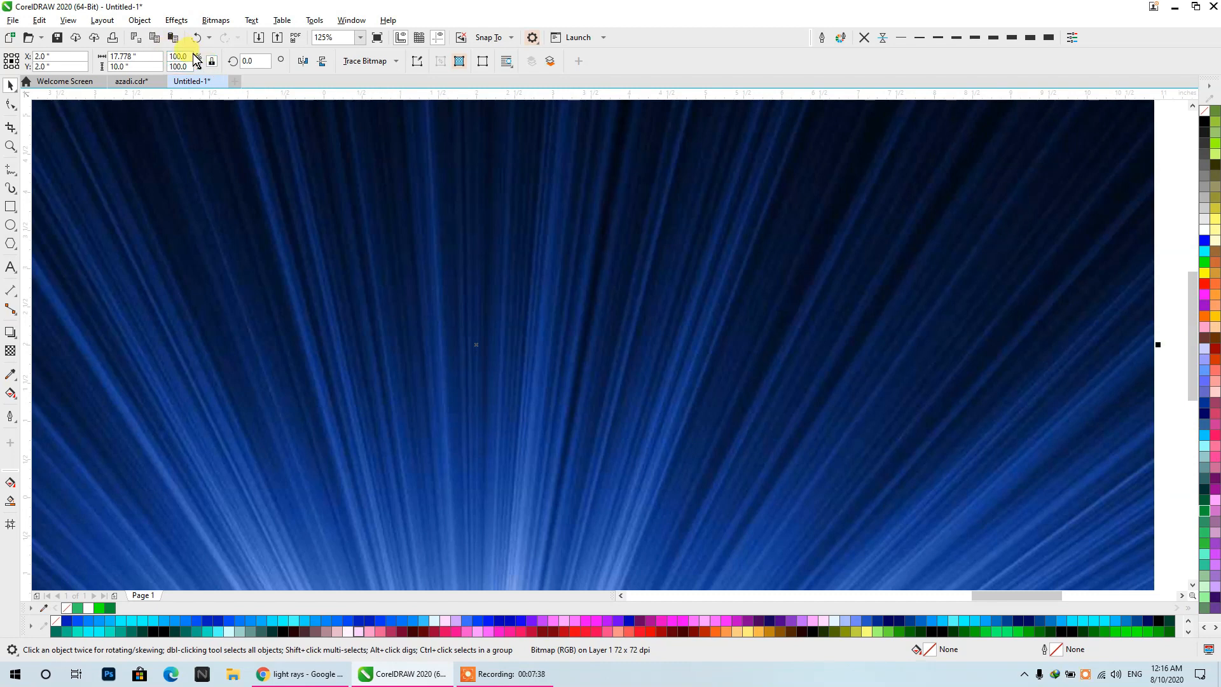
type("10")
key("Return")
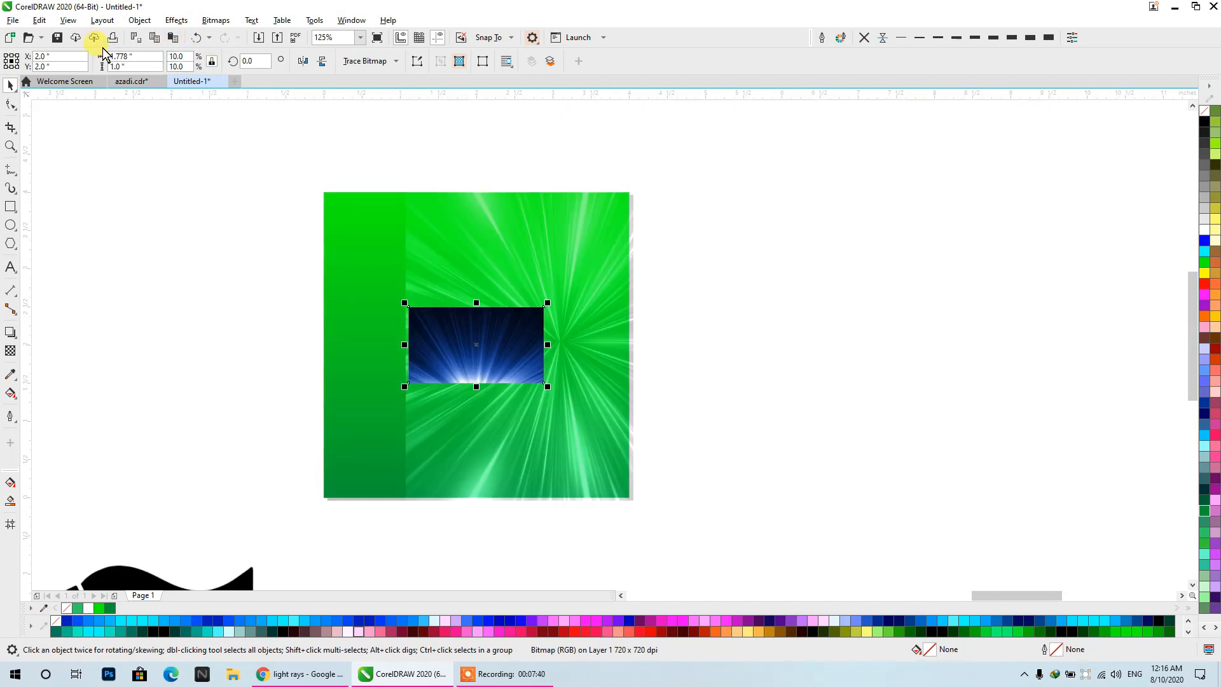
- Enlarge the blue ray image, mirror a copy downwards, group both at about 4.68 by 5.27 inches and place them beside the page
left_click_drag(540, 304, 769, 135)
left_click_drag(441, 369, 393, 343)
left_click_drag(469, 169, 439, 442)
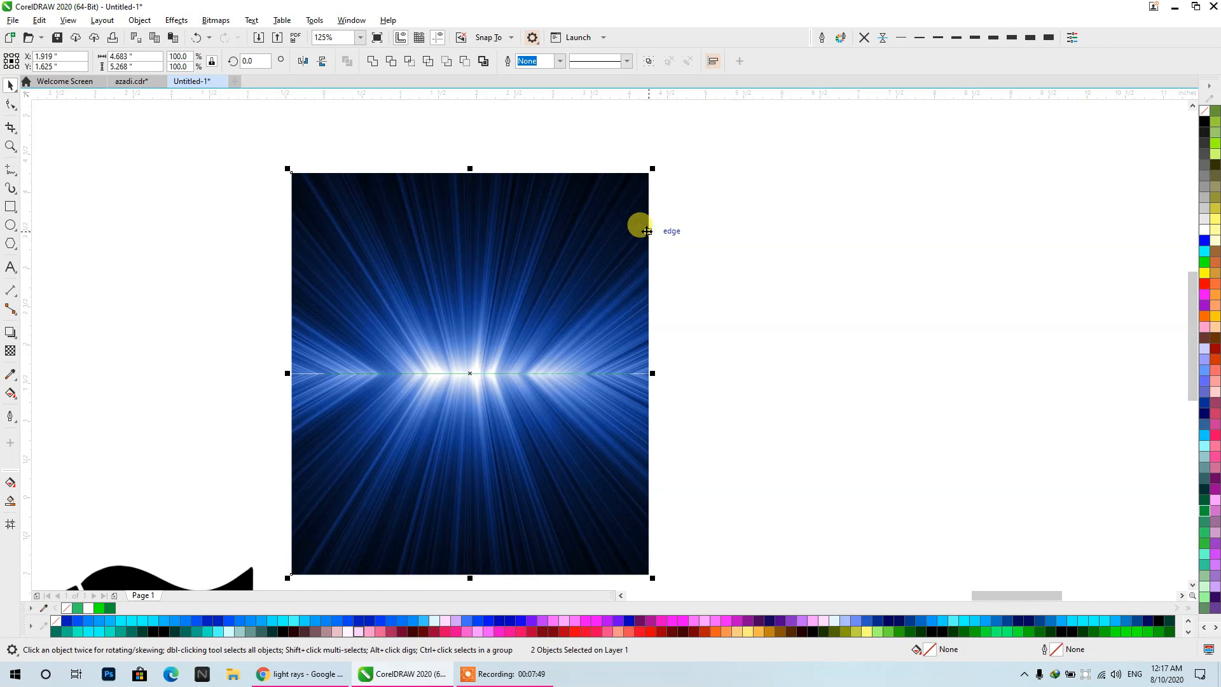
key("ctrl+g")
left_click_drag(619, 268, 900, 207)
left_click_drag(839, 276, 942, 311)
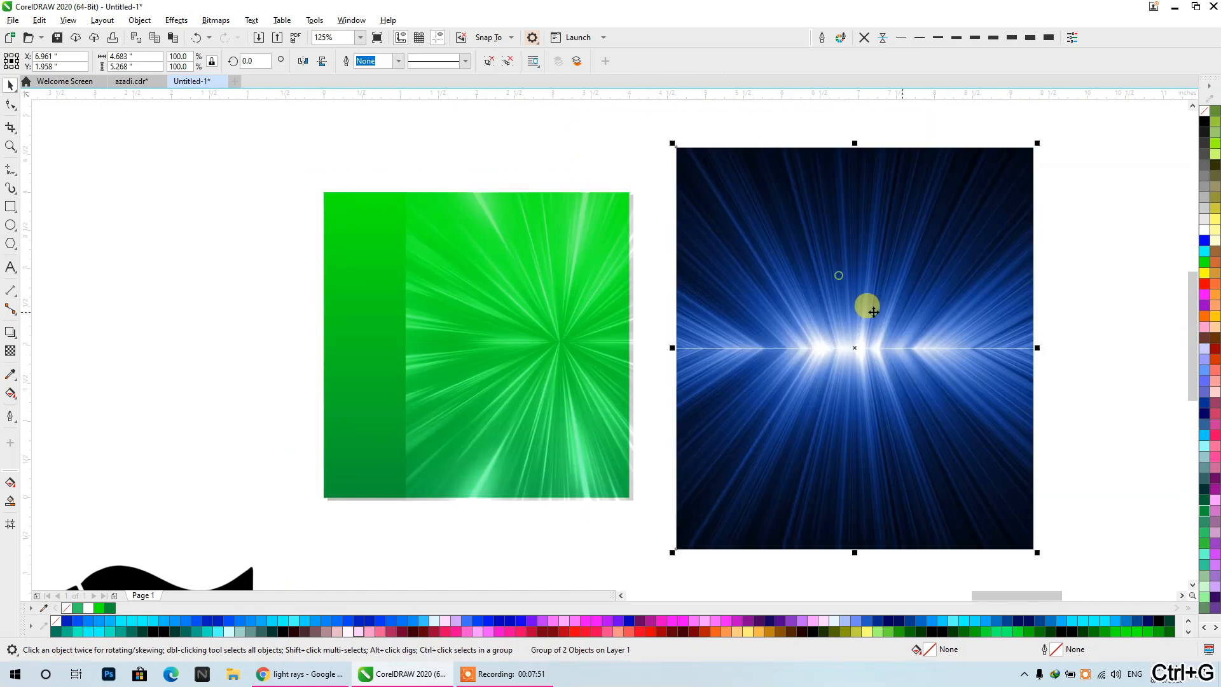
- Apply a uniform transparency of 50 with the Add merge mode to the blue ray group
left_click(11, 350)
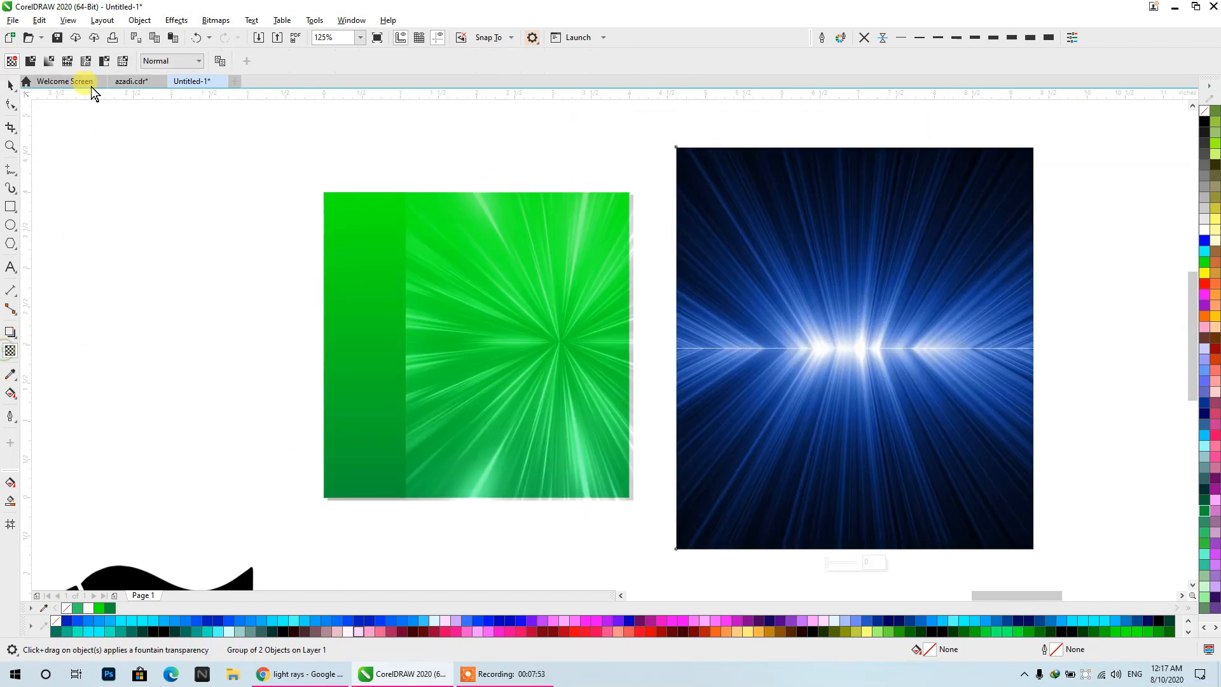
left_click(30, 60)
left_click(170, 61)
left_click(170, 85)
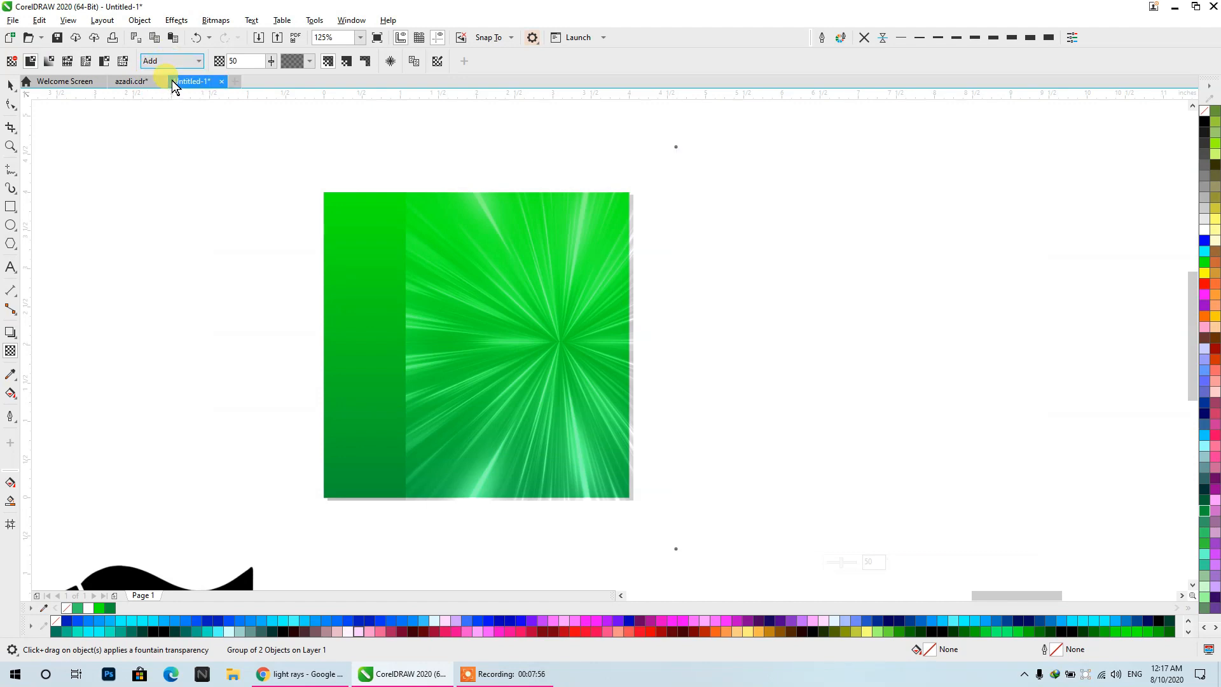
left_click(11, 85)
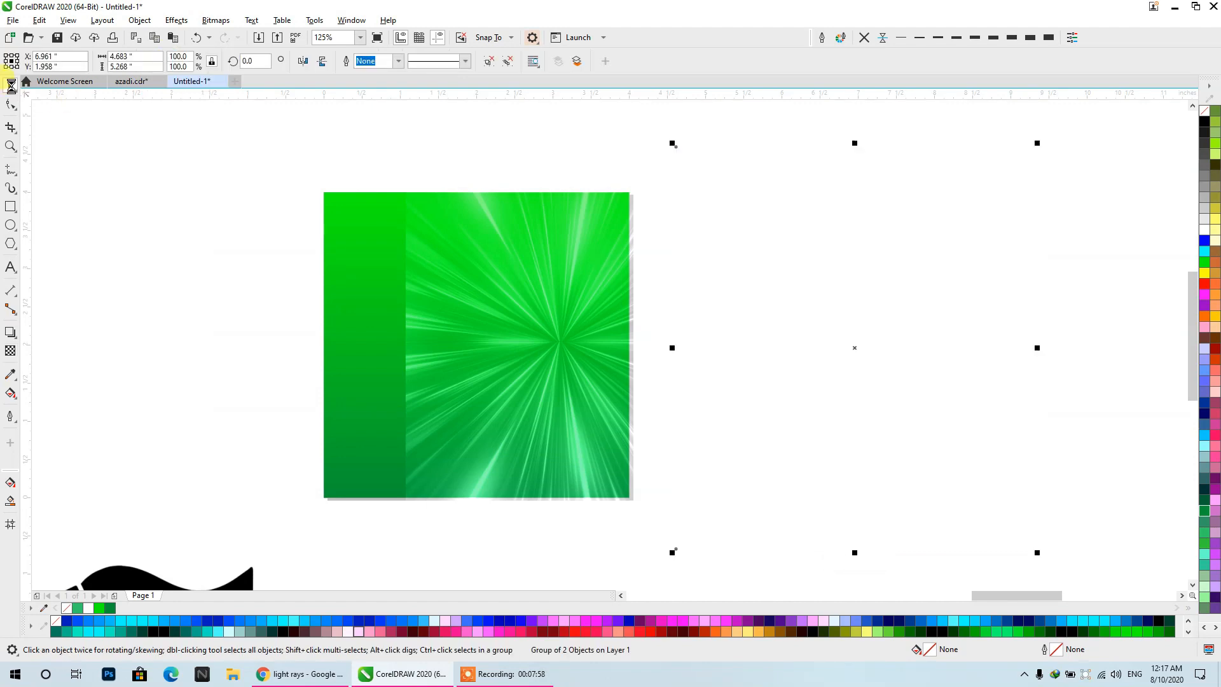
- Move the first ray texture off the page, centre the blue ray group on the page and scale it to about 4.04 by 4.54 inches
left_click(340, 388)
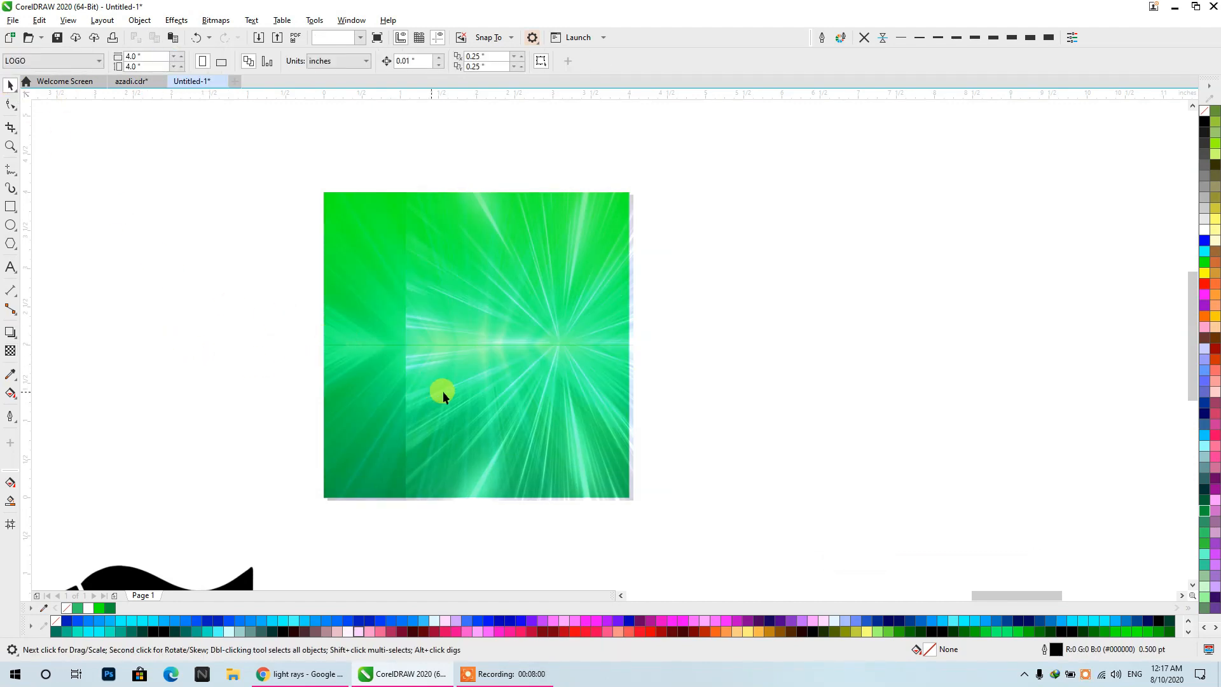
left_click_drag(443, 392, 314, 389)
left_click_drag(664, 406, 1098, 367)
left_click(236, 377)
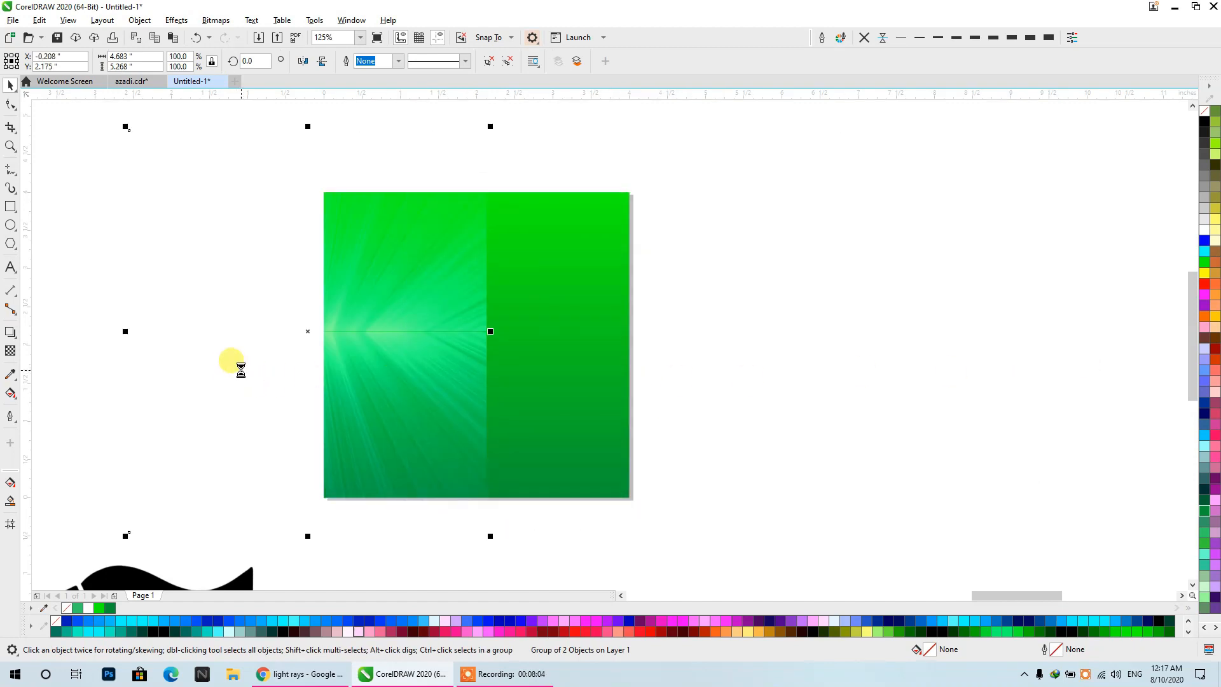
key("p")
scroll(471, 389, "up", 2)
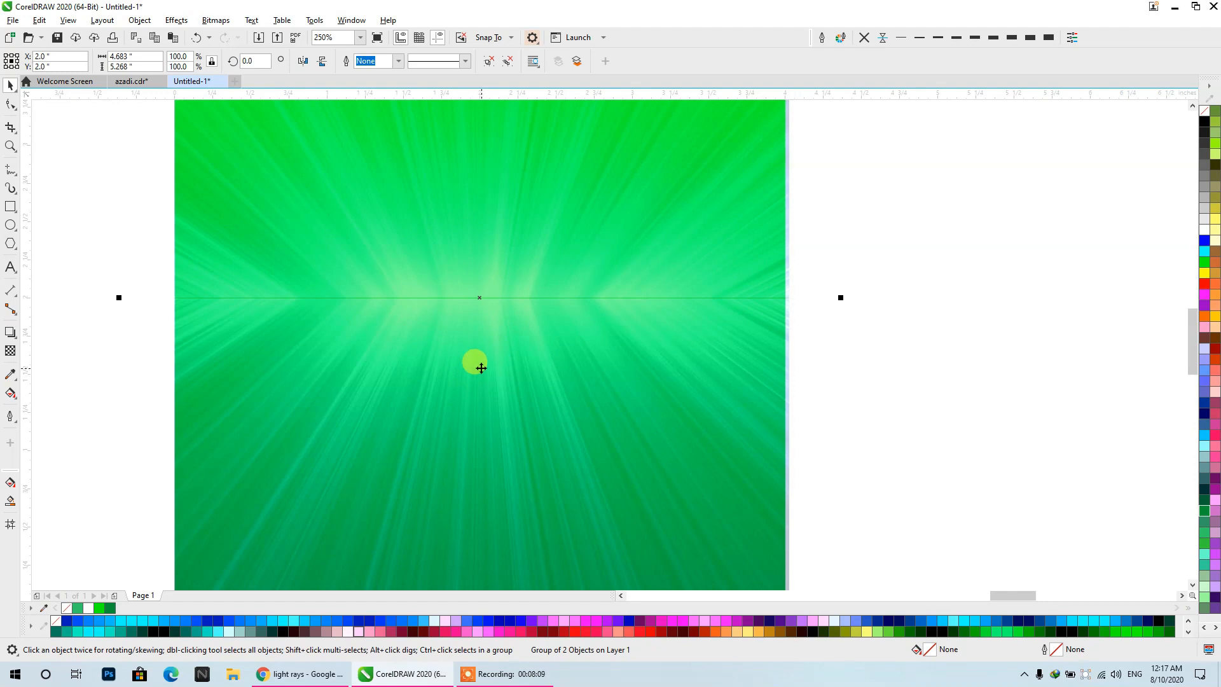
scroll(481, 367, "down", 4)
scroll(496, 318, "up", 2)
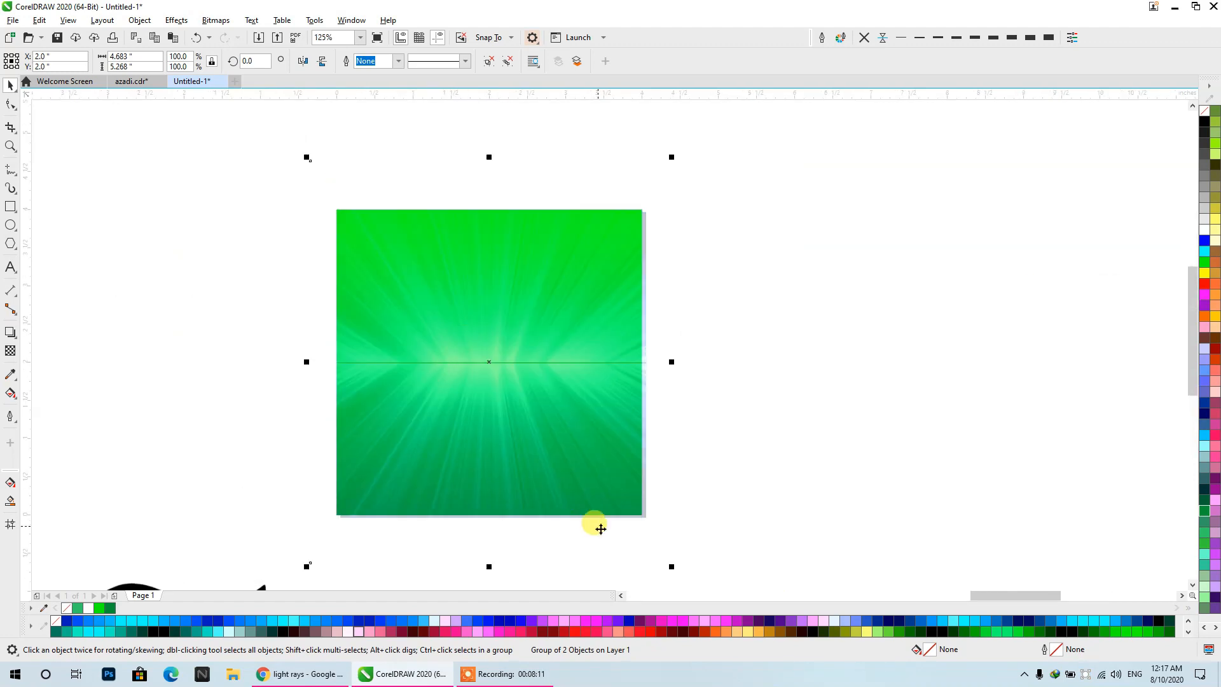
left_click_drag(665, 568, 645, 540)
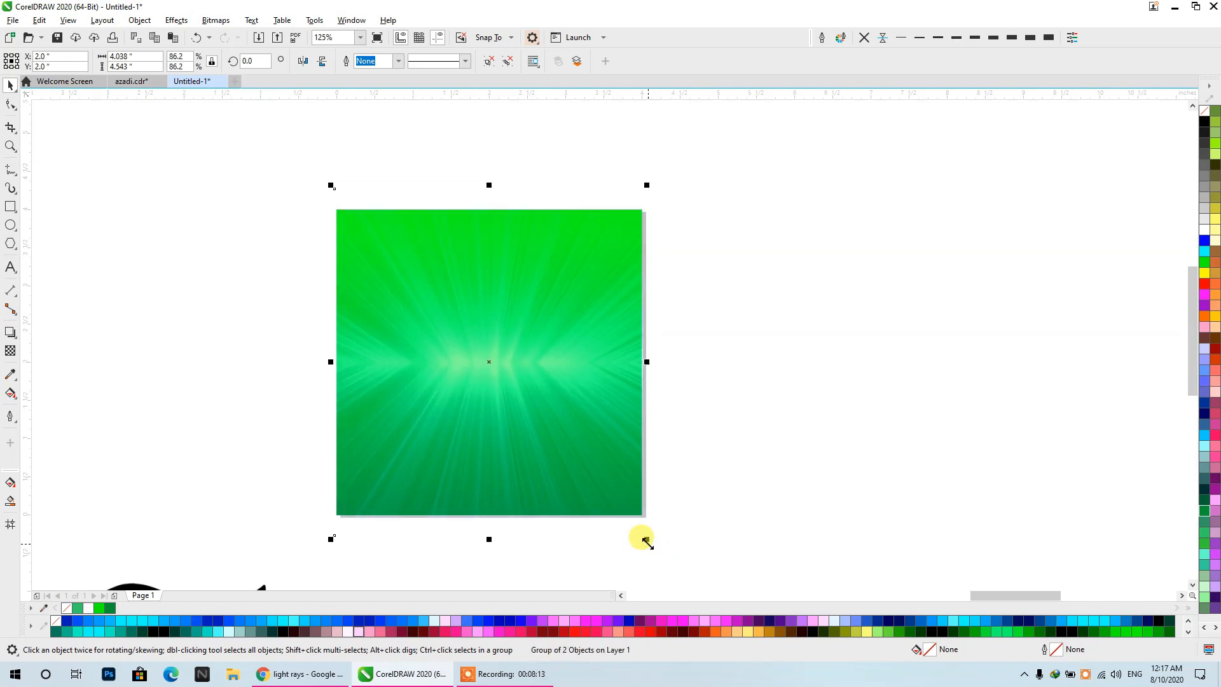
- Delete the blue ray group and centre the first ray texture group on the page instead
key("Delete")
left_click(971, 365)
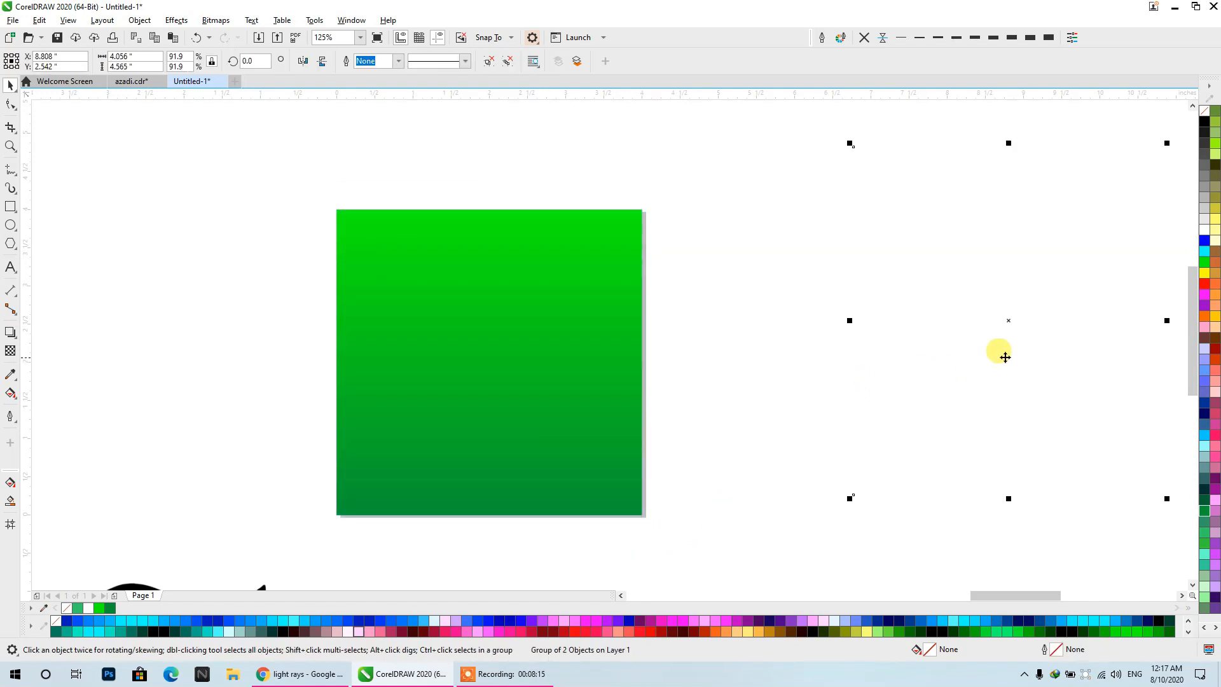
key("p")
left_click(890, 332)
left_click(617, 206)
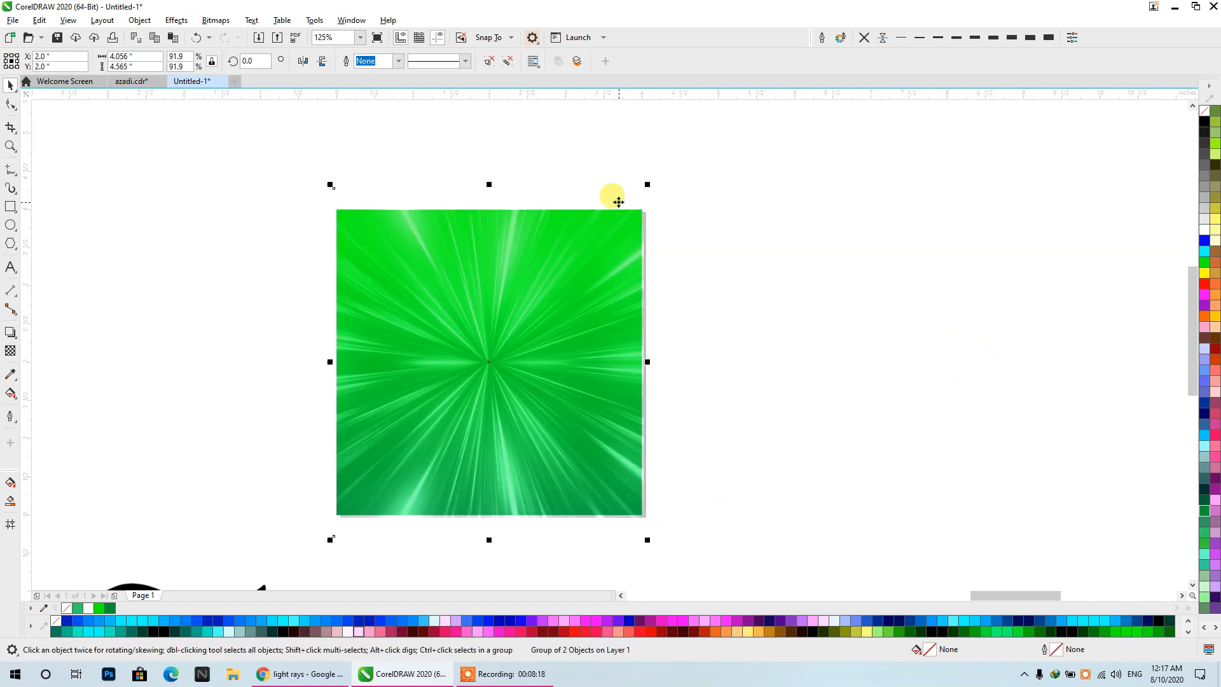
left_click(743, 210)
- Draw a circle about 3.3 inches in diameter in the empty area beside the page
scroll(655, 208, "down", 2)
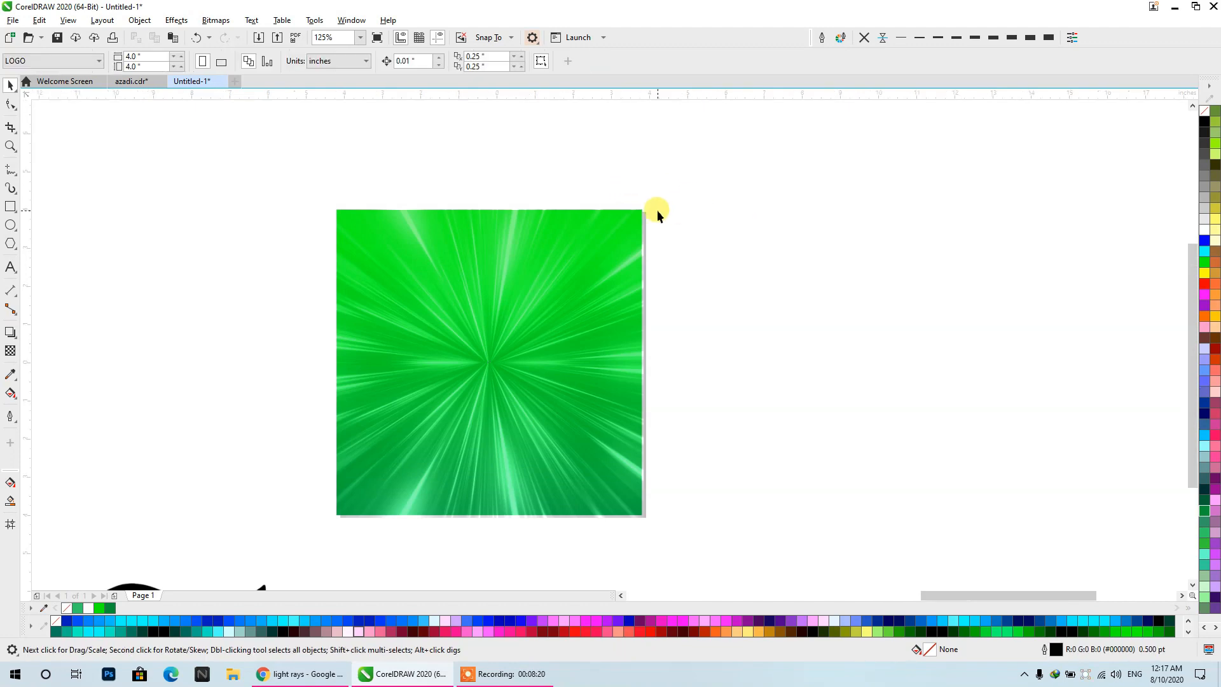
left_click(10, 226)
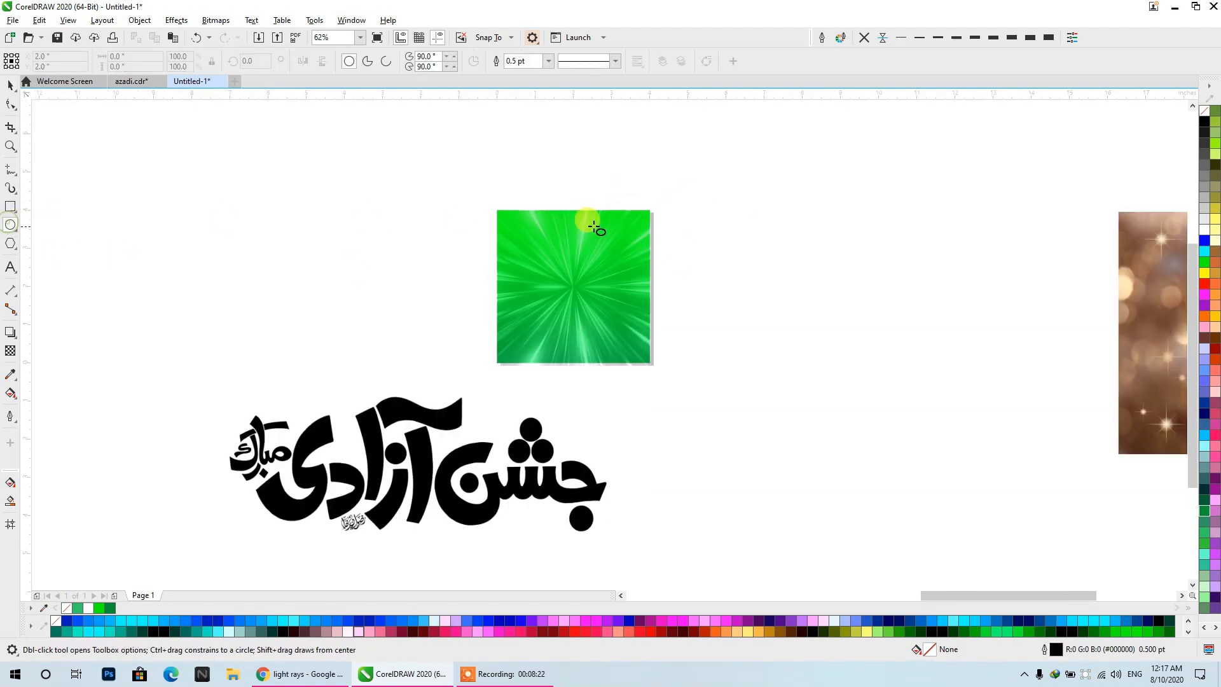
left_click_drag(716, 240, 849, 373)
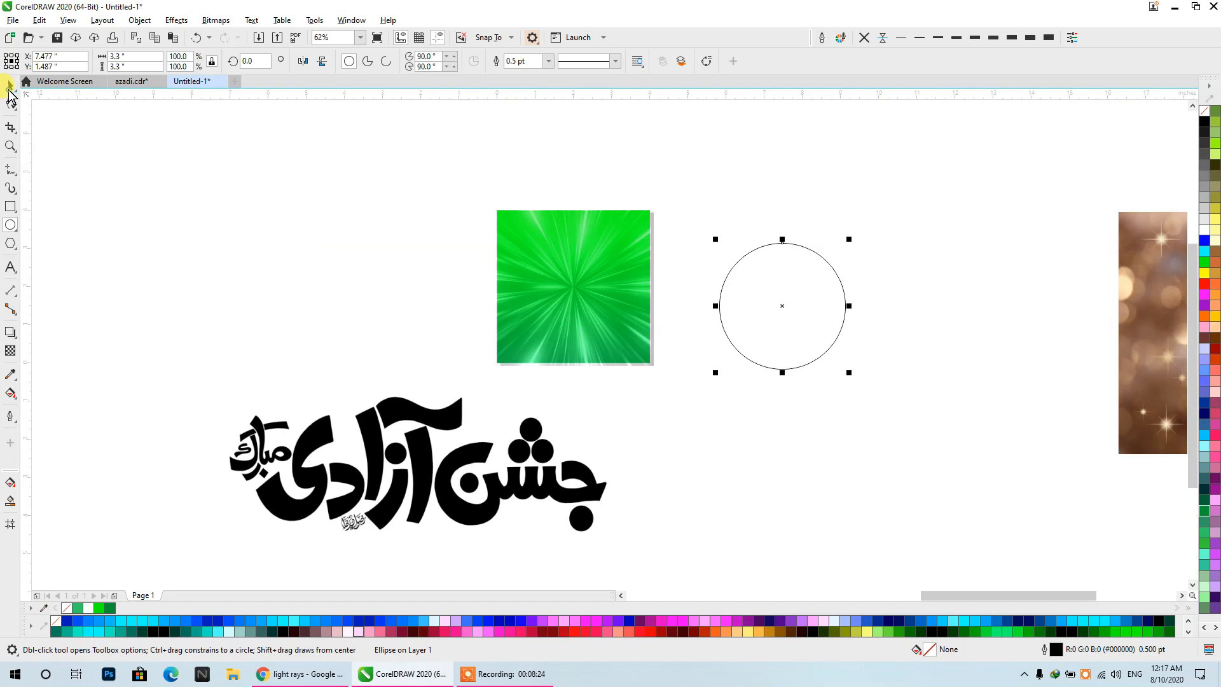
left_click(9, 86)
- Shift the ray texture aside to reach the background square and copy the square's green gradient fill onto the circle
scroll(796, 295, "up", 2)
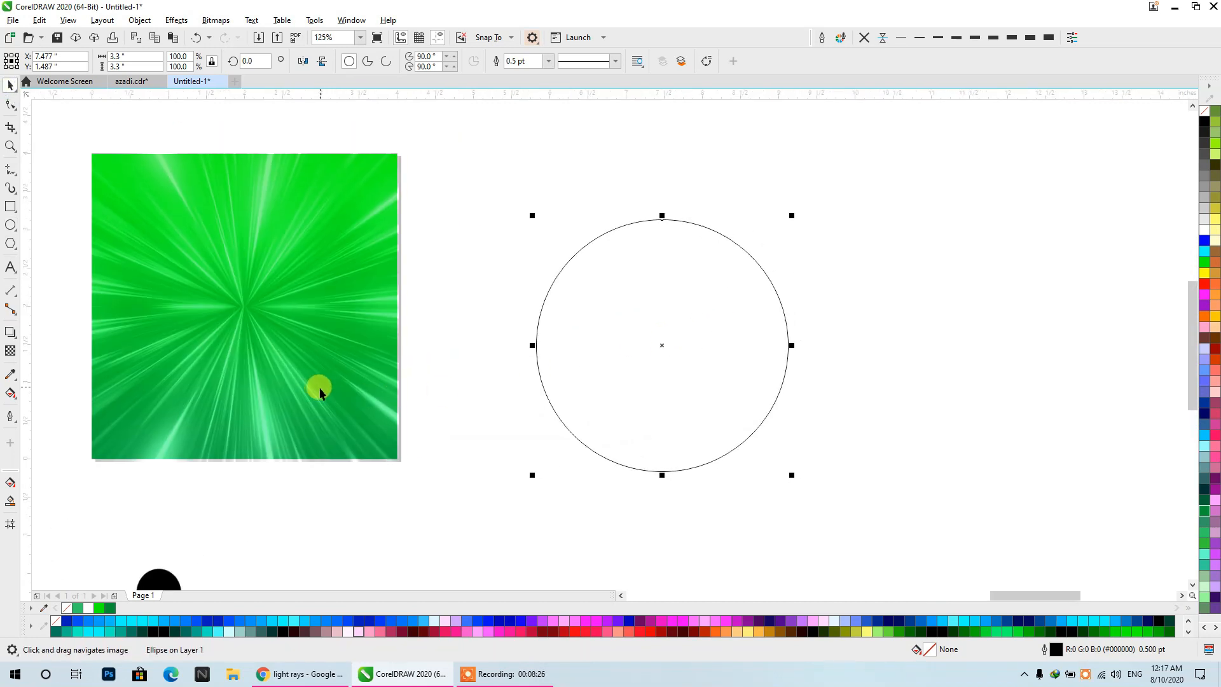
left_click(320, 392)
left_click_drag(342, 389, 105, 405)
left_click(362, 391)
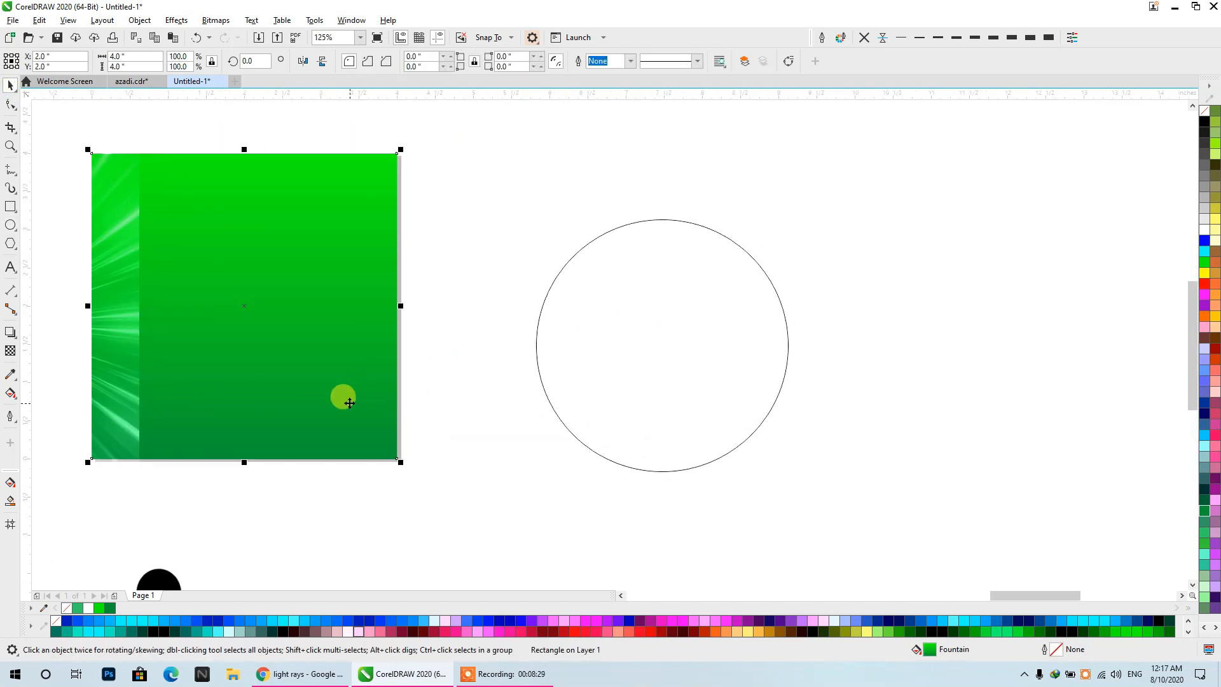
left_click_drag(344, 398, 685, 322)
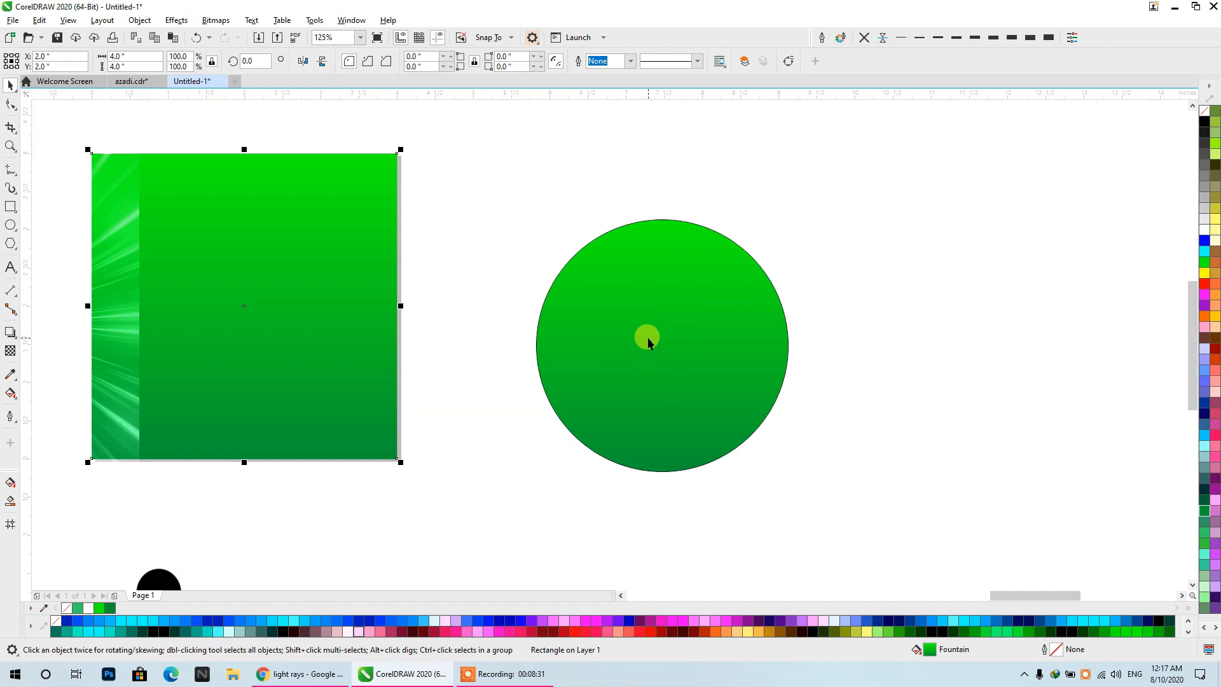
- Draw an ellipse about 2.8 by 2.42 inches and align it with the green circle's vertical centre line and top edge
left_click(10, 226)
mouse_move(477, 206)
left_mouse_down()
mouse_move(540, 250)
mouse_move(690, 410)
mouse_move(699, 398)
left_mouse_up()
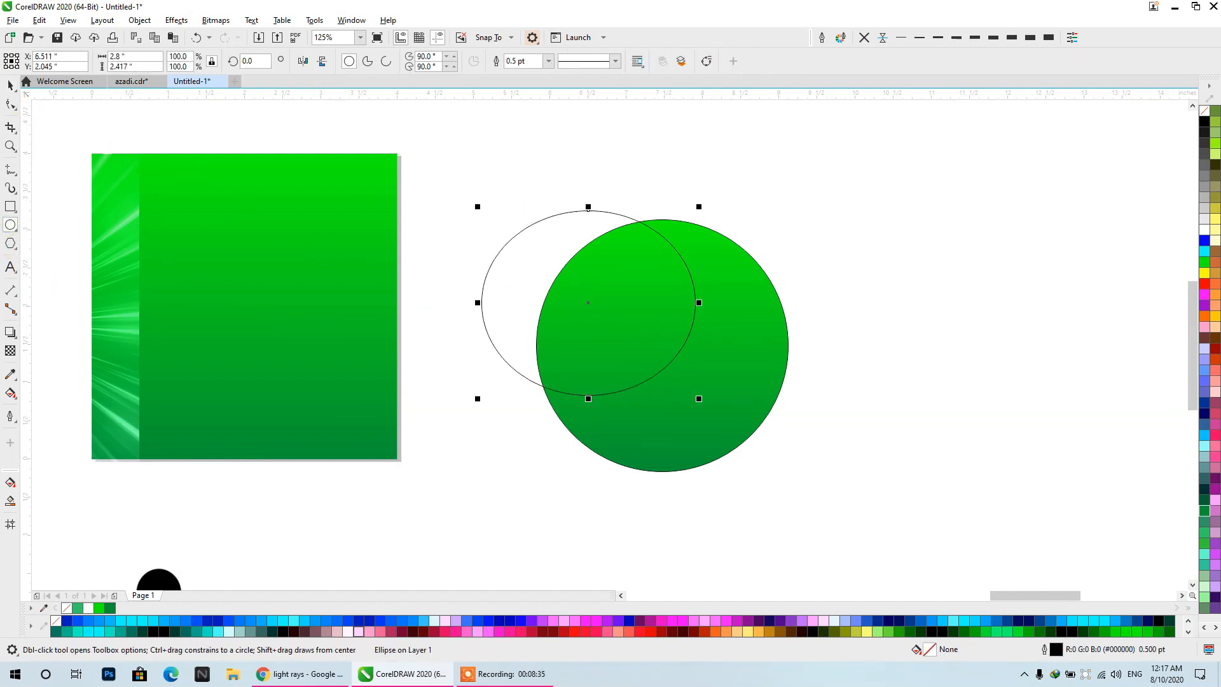
left_click(10, 85)
left_click(622, 454, "shift")
key("c")
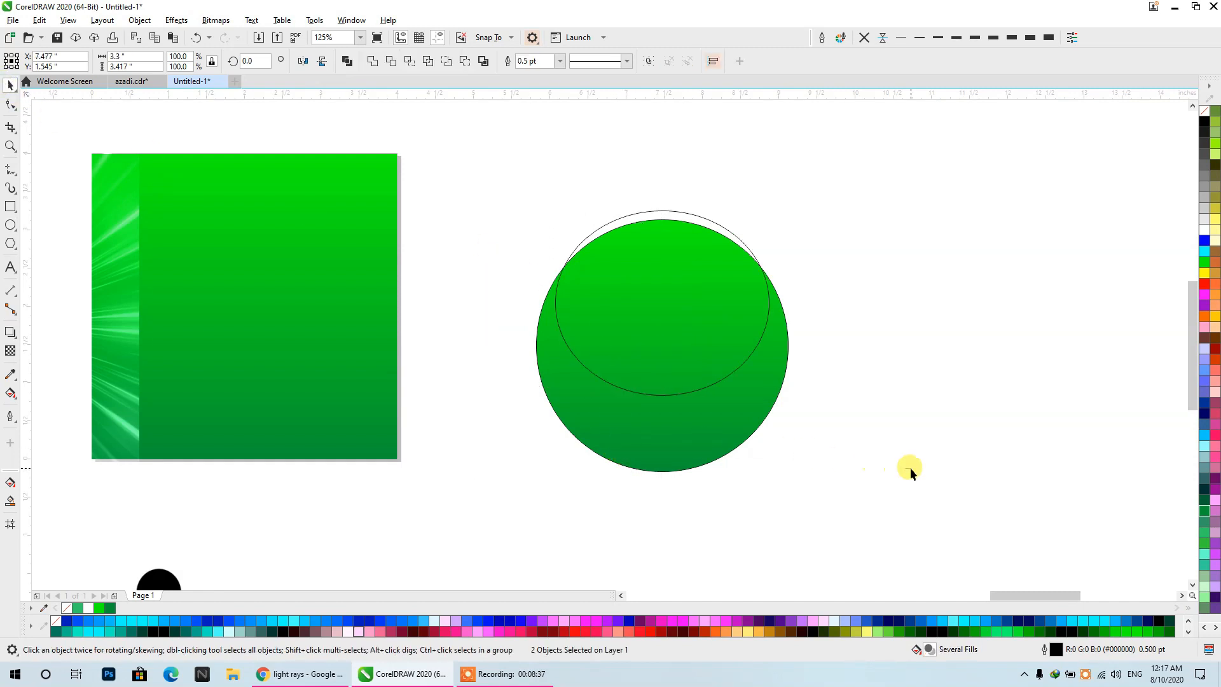
left_click(910, 467)
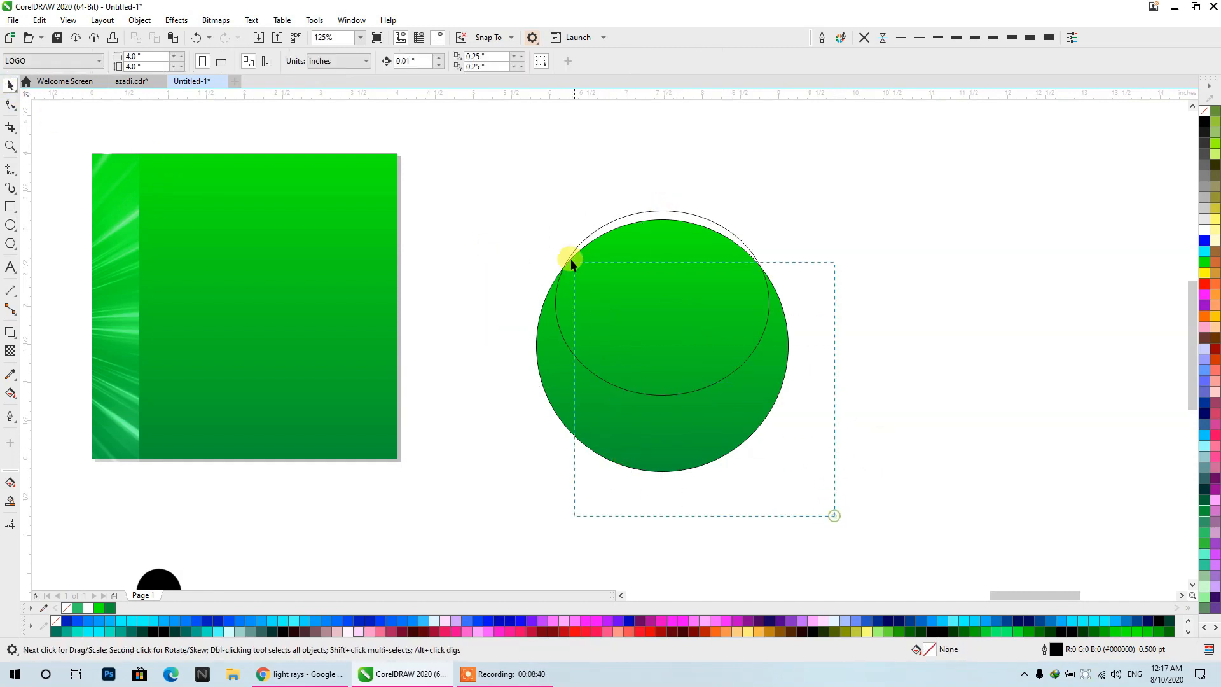
left_click_drag(570, 258, 474, 154)
key("t")
left_click(766, 187)
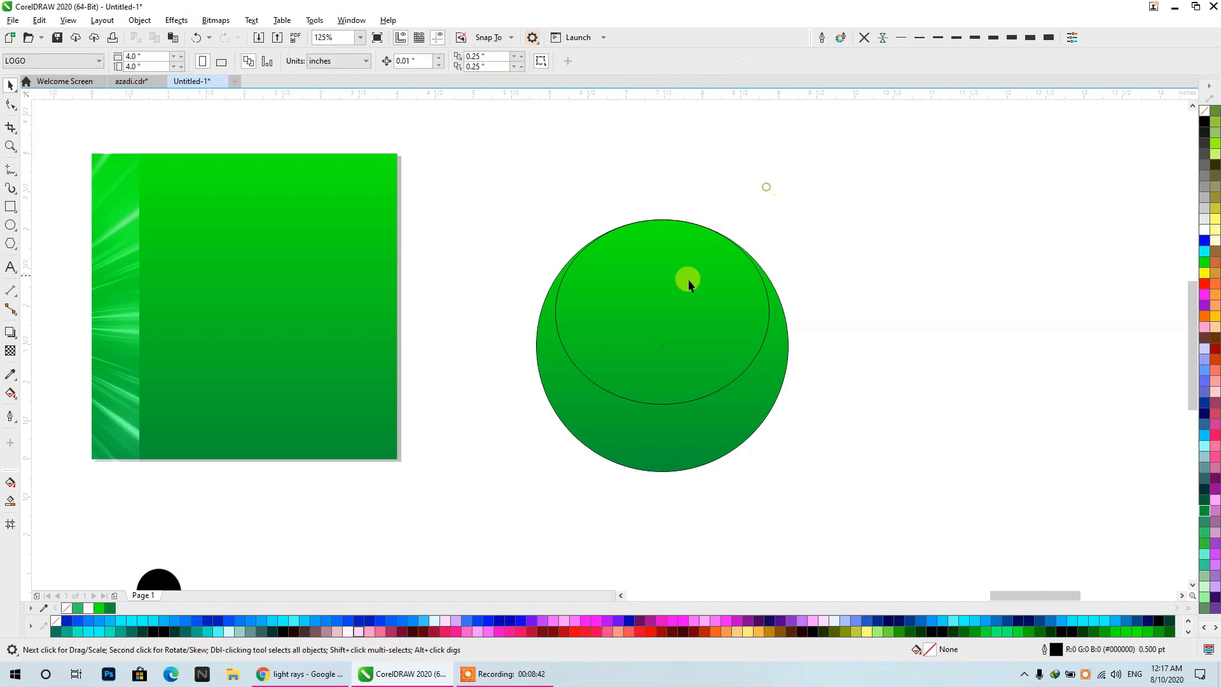
- Fill the smaller ellipse inside the green circle with white and remove its outline
left_click(688, 280)
left_click(1204, 231)
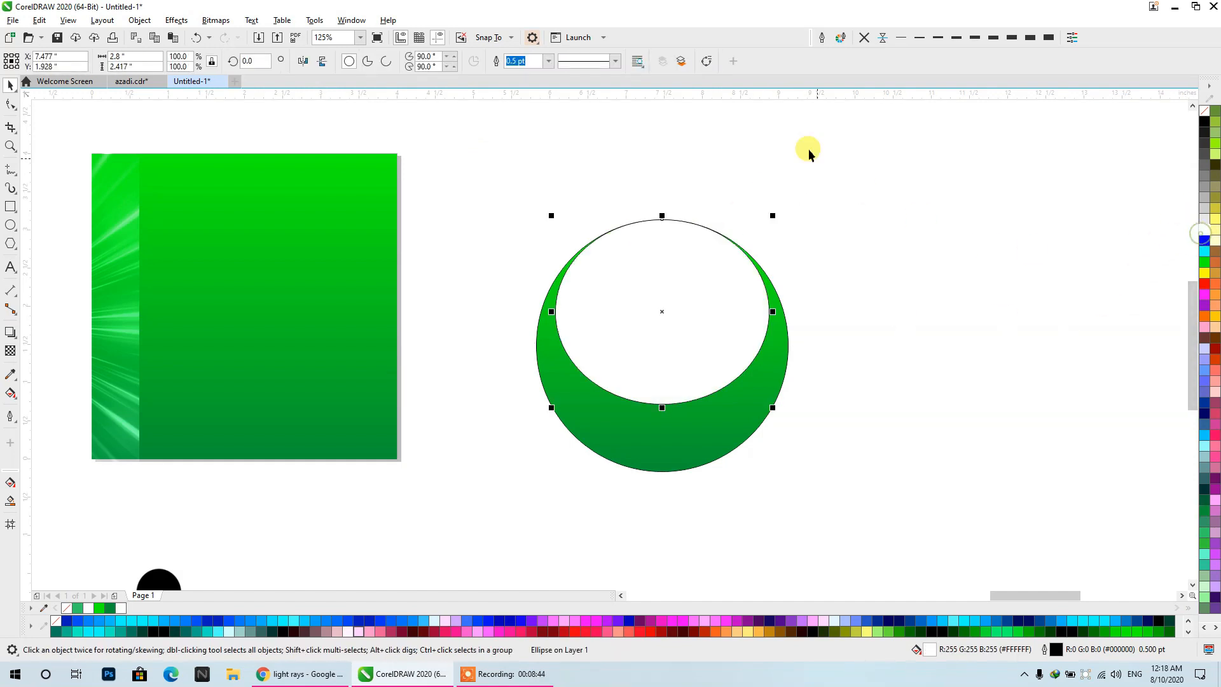
left_click(863, 37)
- Apply a linear transparency to the white ellipse, fading from its top edge to fully transparent near the circle's centre
left_click(10, 350)
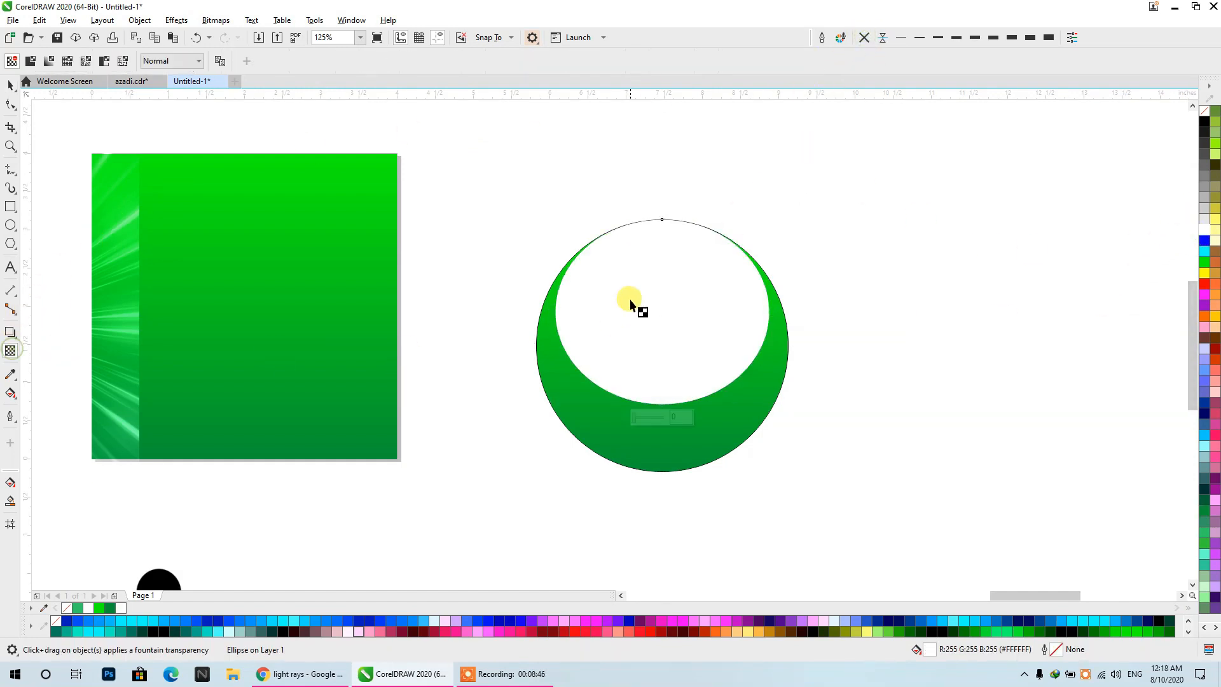
left_click_drag(664, 181, 665, 344)
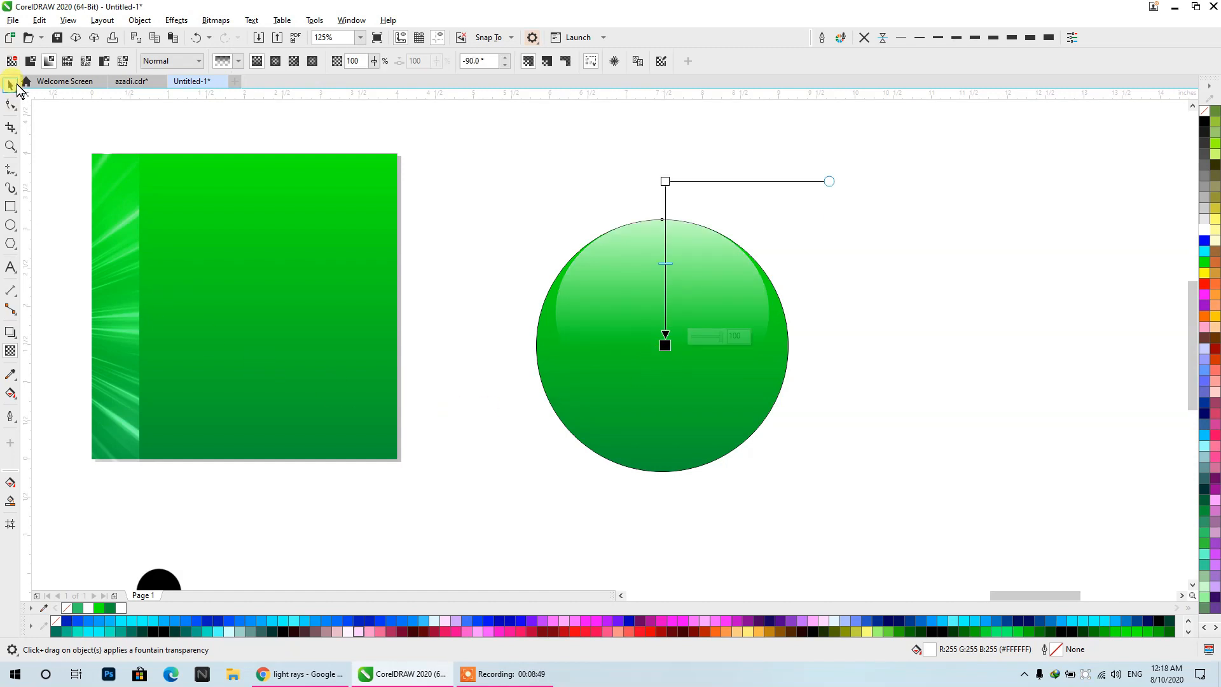
left_click_drag(665, 181, 633, 209)
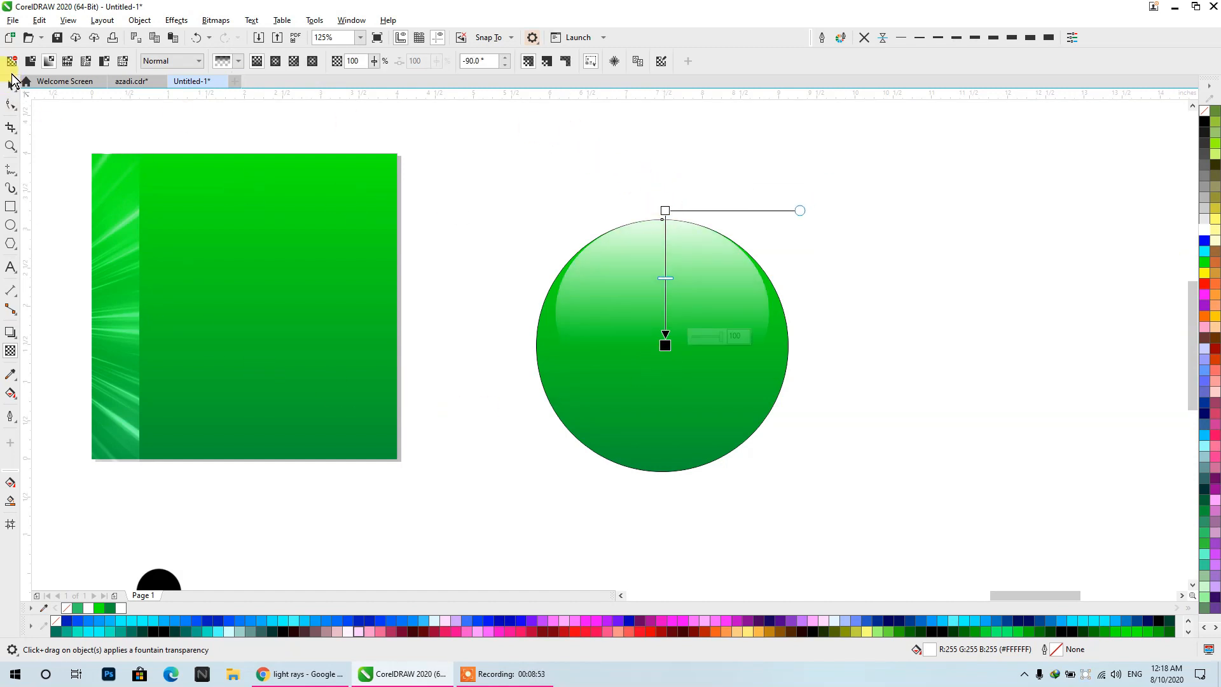
left_click(16, 87)
left_click(576, 169)
scroll(725, 241, "down", 2)
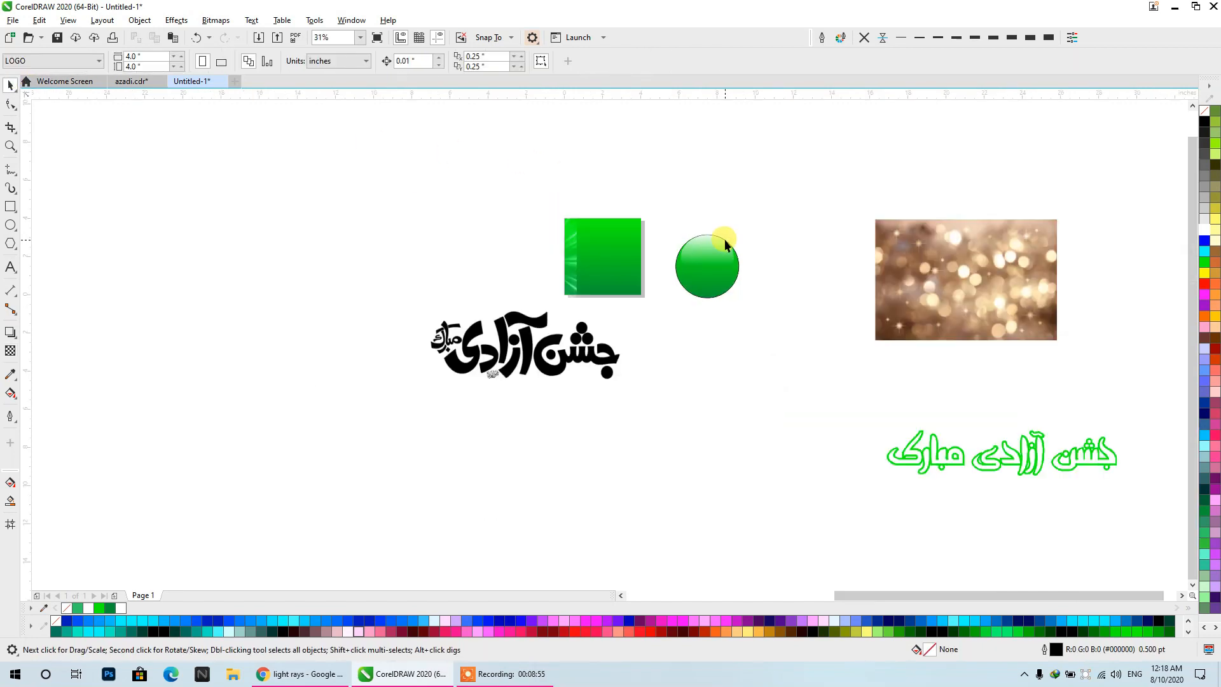
- Remove the black outline from the green circle
scroll(726, 240, "down", 1)
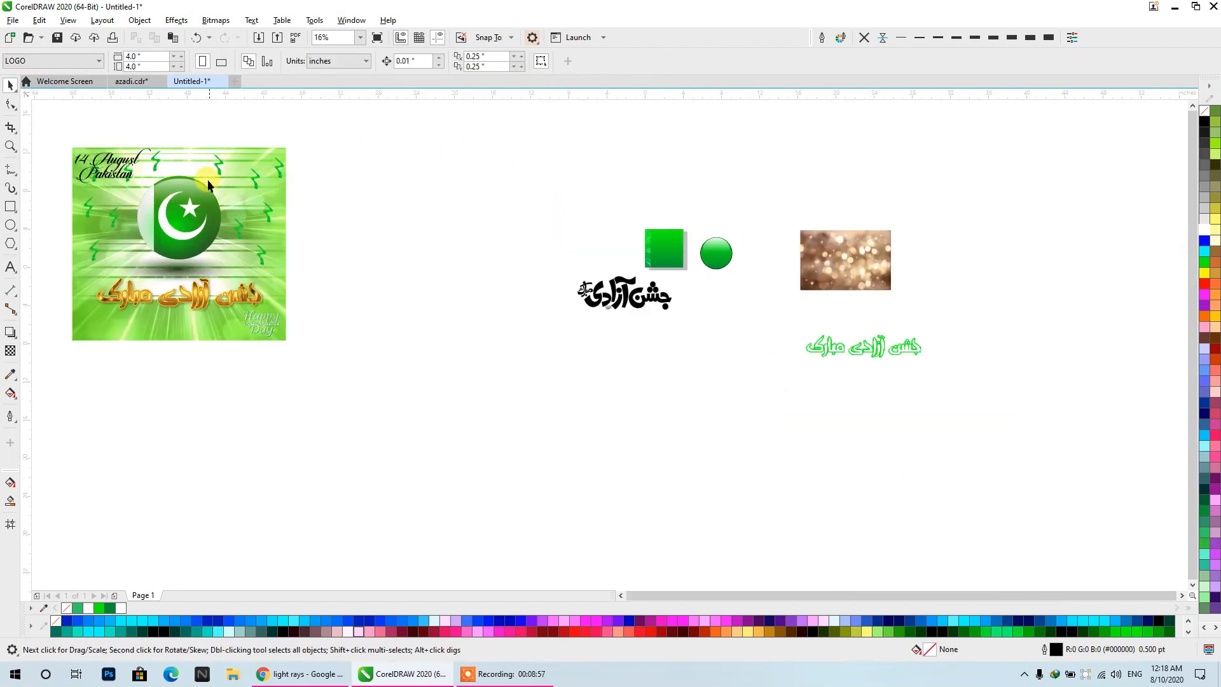
scroll(725, 252, "up", 1)
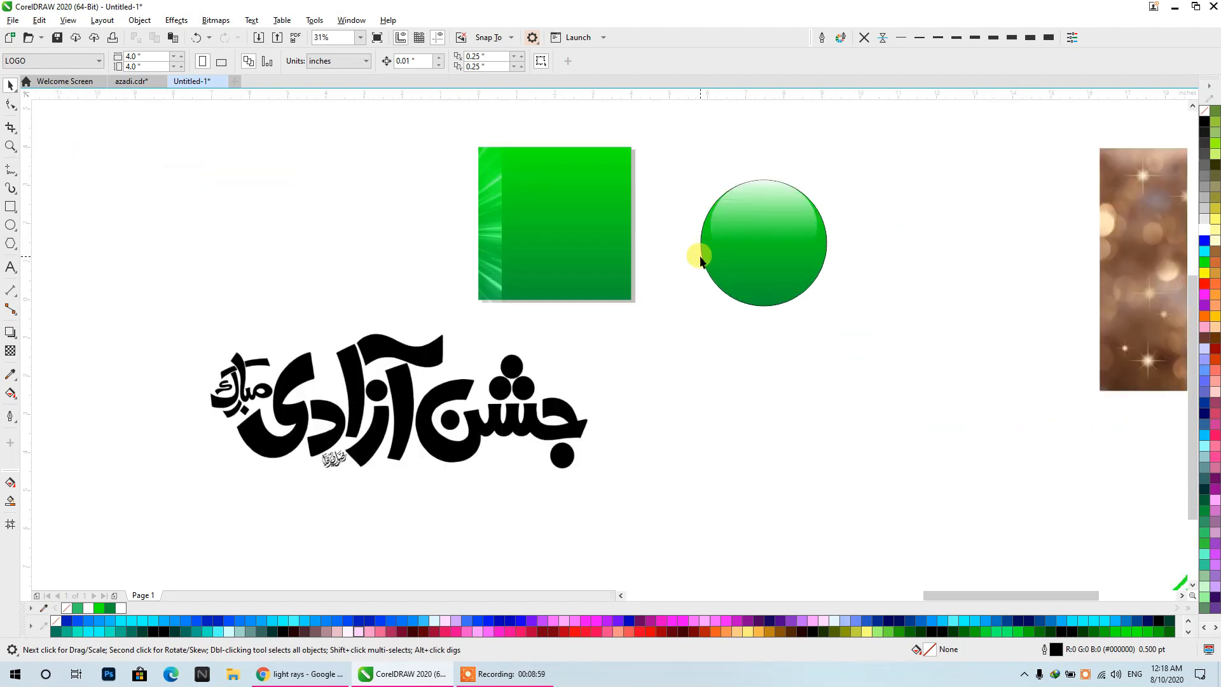
scroll(782, 232, "up", 2)
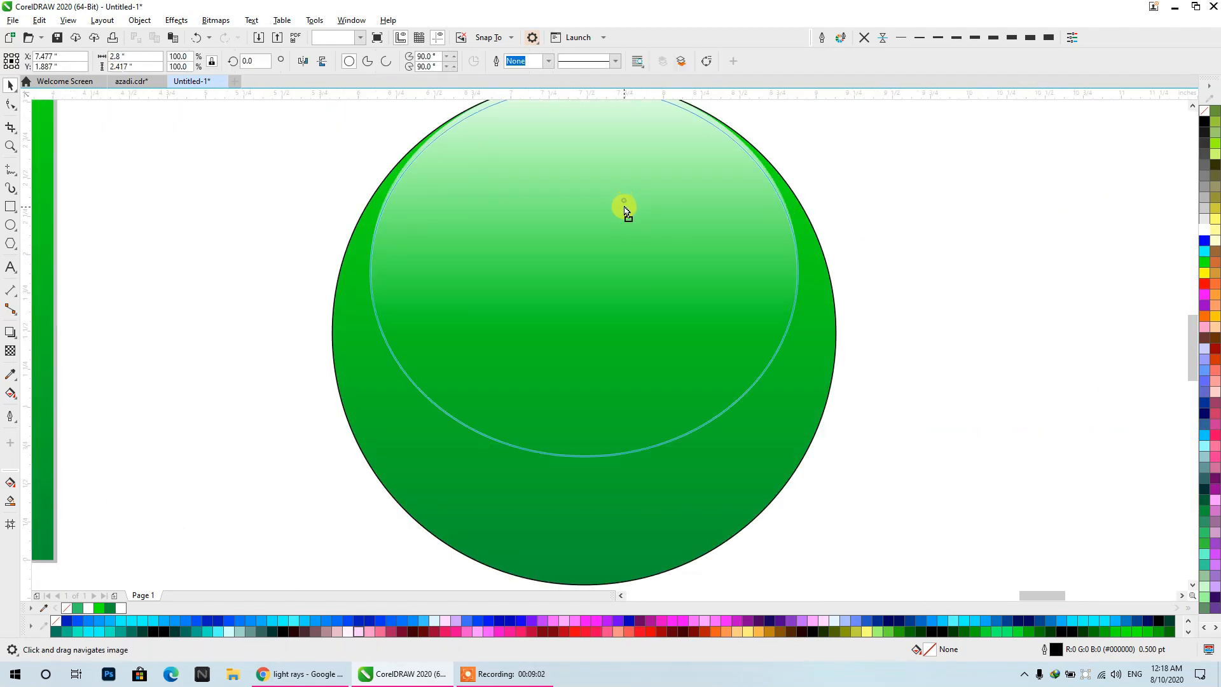
left_click(626, 208)
scroll(627, 207, "down", 1)
left_click(801, 209)
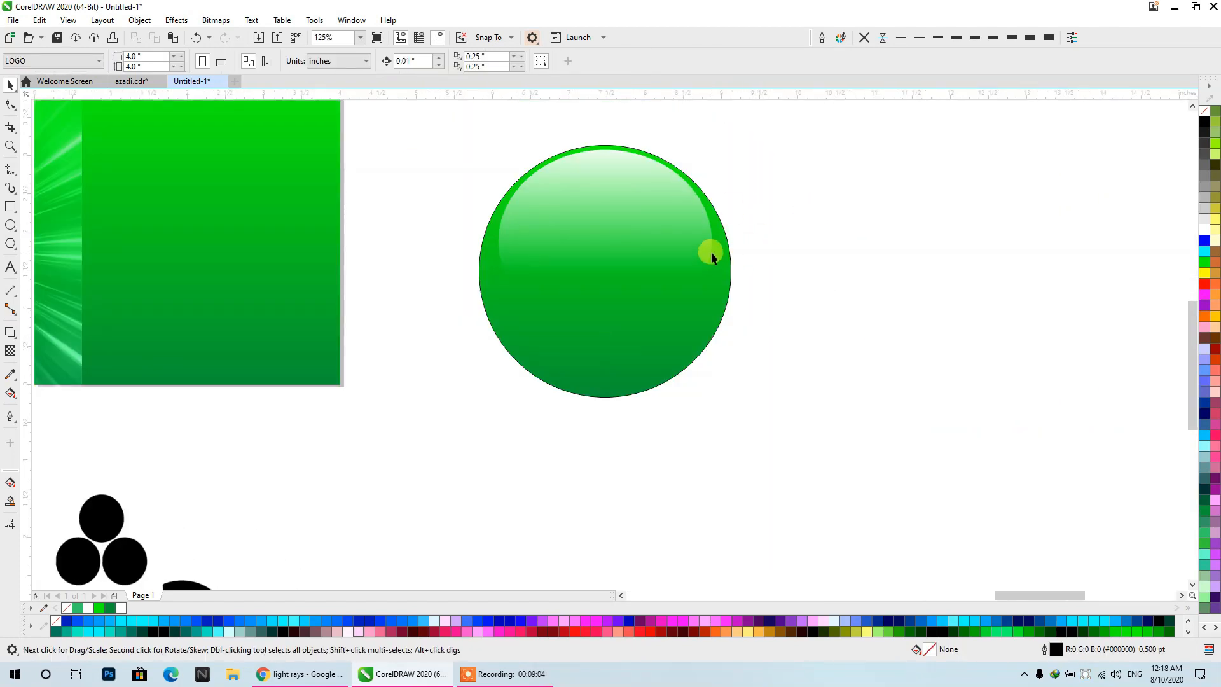
key("ctrl+z")
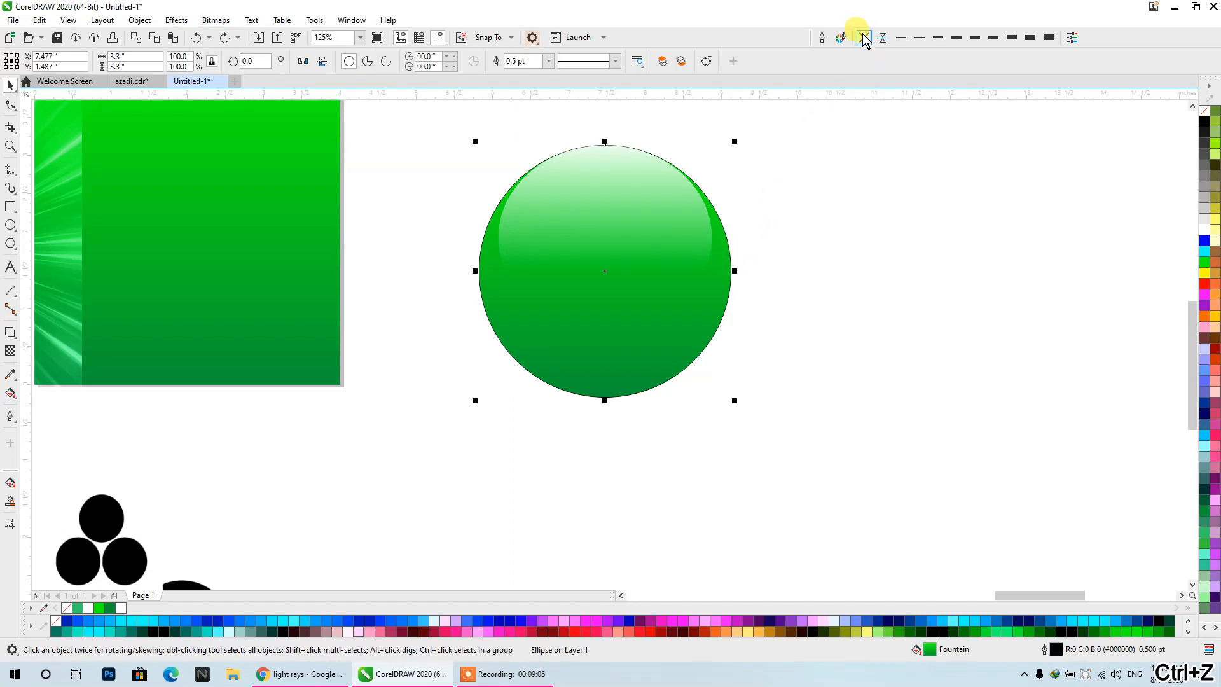
left_click(865, 39)
left_click(864, 140)
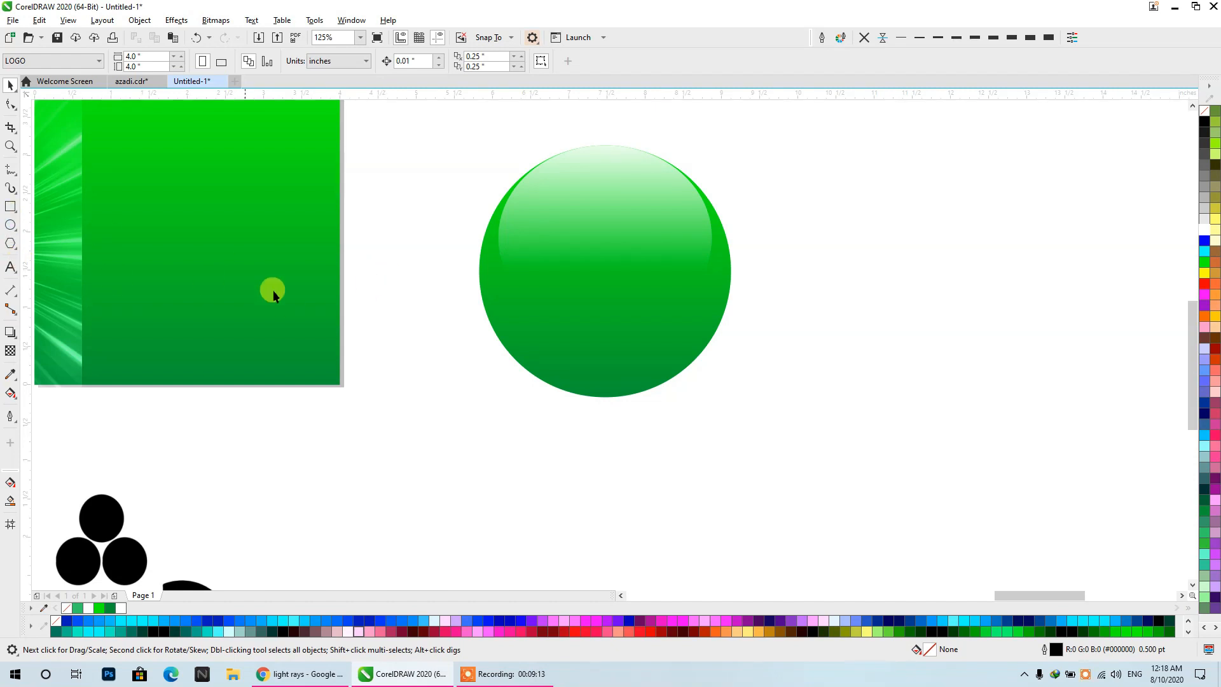
- Draw an upright rectangle about 1.18 by 3.48 inches overlapping the left part of the green circle
scroll(273, 290, "down", 5)
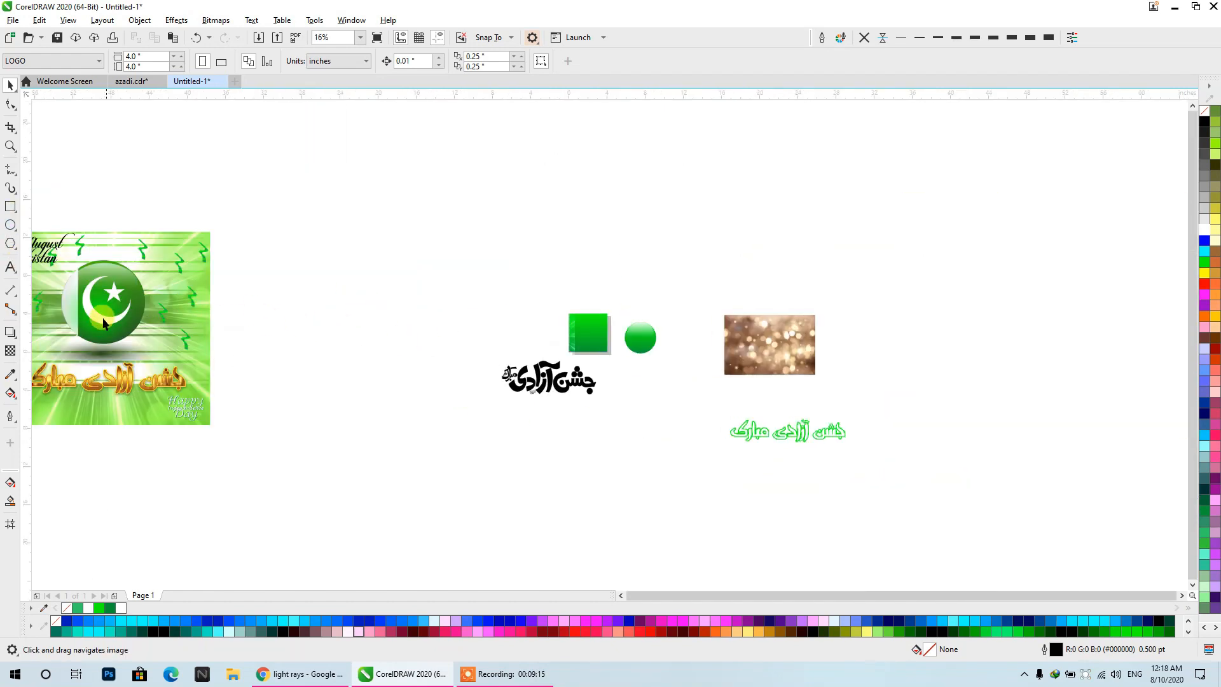
scroll(641, 343, "up", 5)
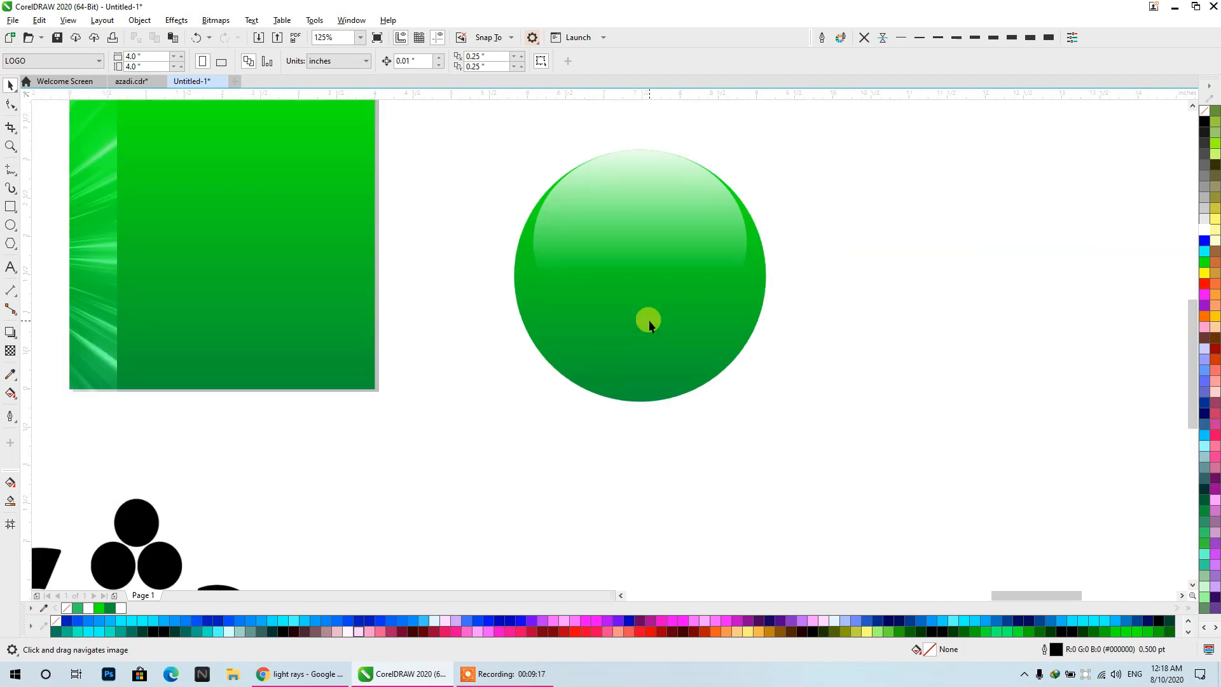
left_click(9, 208)
mouse_move(471, 139)
left_mouse_down()
mouse_move(534, 375)
mouse_move(562, 404)
left_mouse_up()
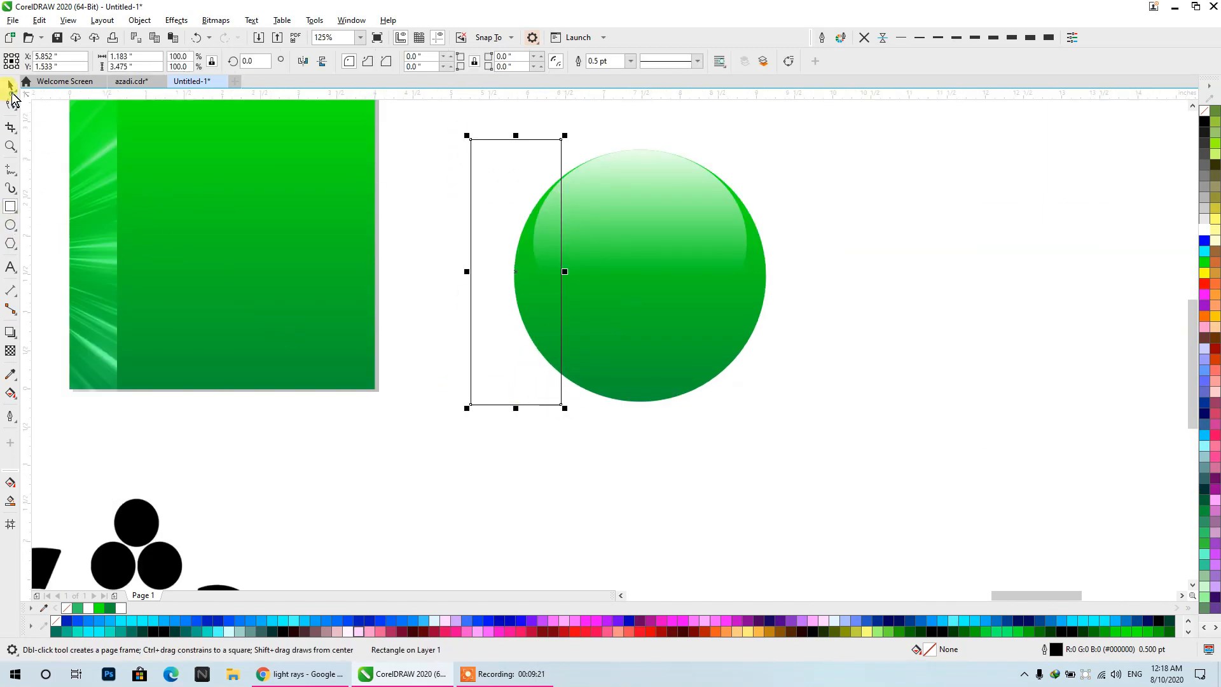
left_click(10, 86)
- Fill the rectangle with a horizontal linear gradient from light grey to white and remove its outline
left_click(10, 393)
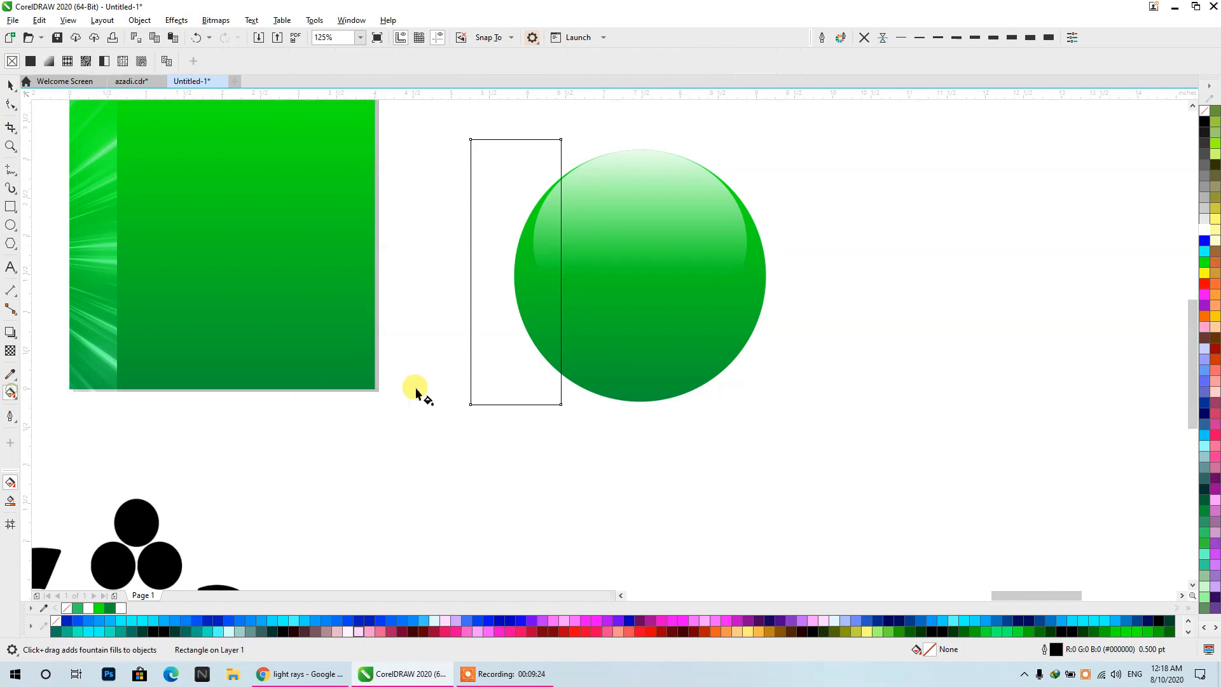
left_click_drag(494, 377, 561, 375)
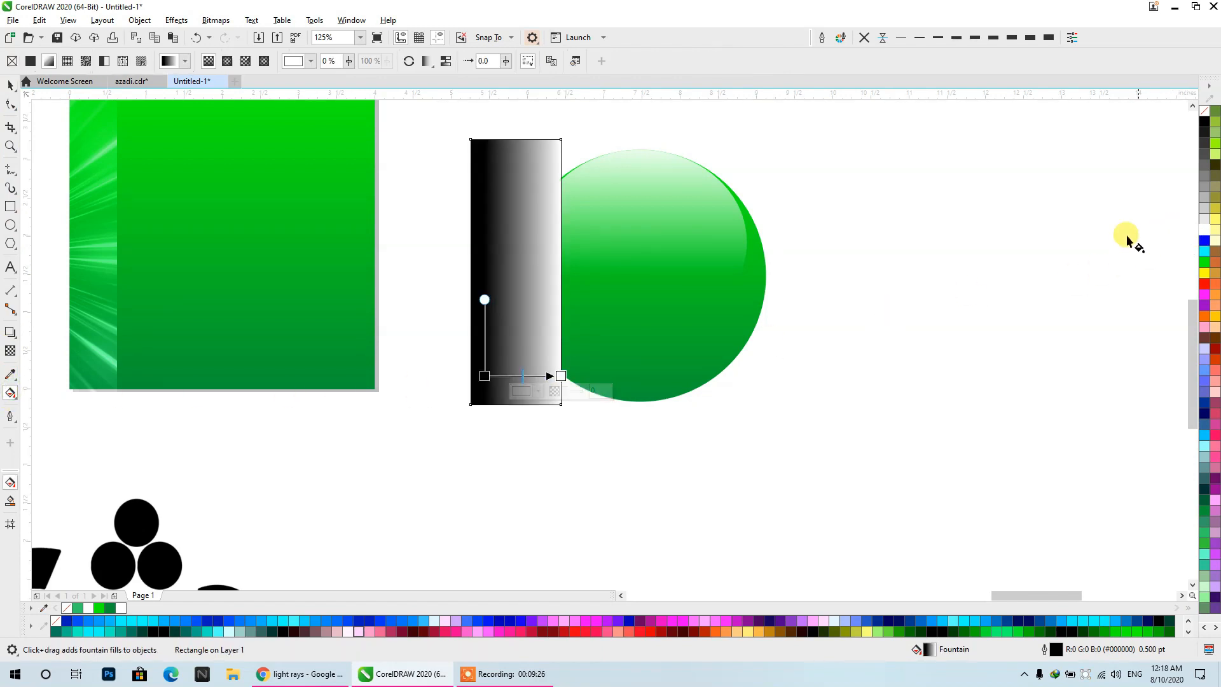
left_click_drag(1204, 205, 485, 376)
left_click(9, 84)
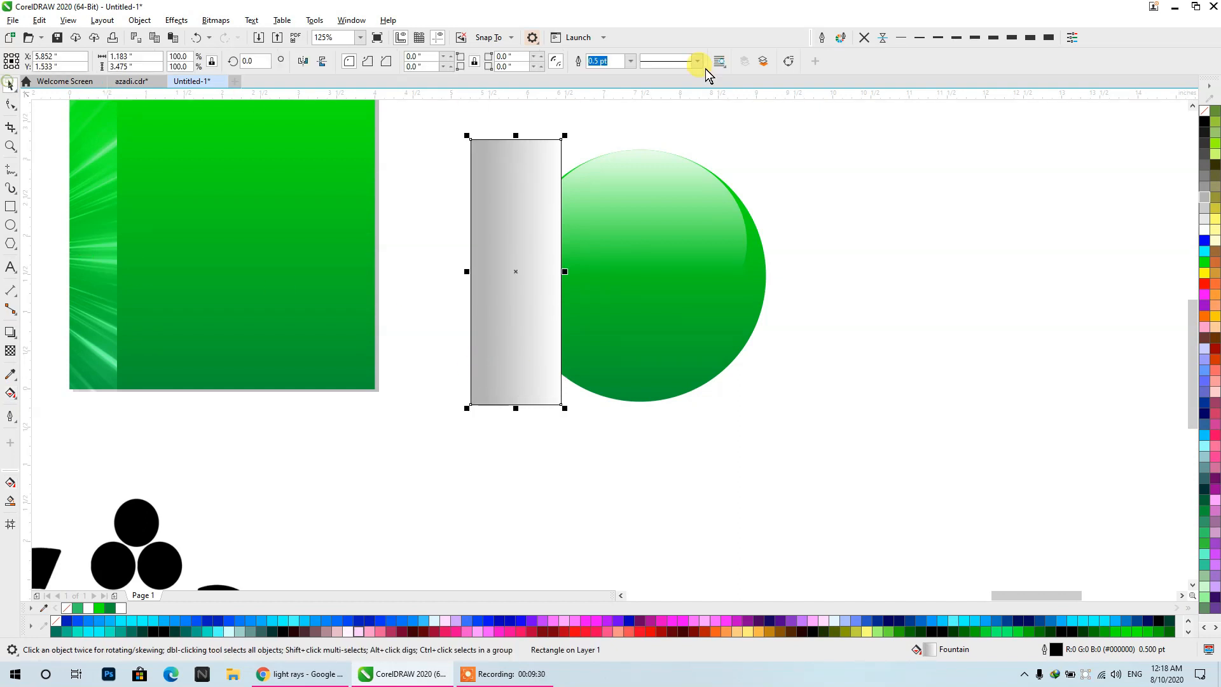
left_click(863, 39)
- Select the gradient rectangle together with the white highlight ellipse and PowerClip both inside the green circle
right_click(512, 151)
left_click(682, 127)
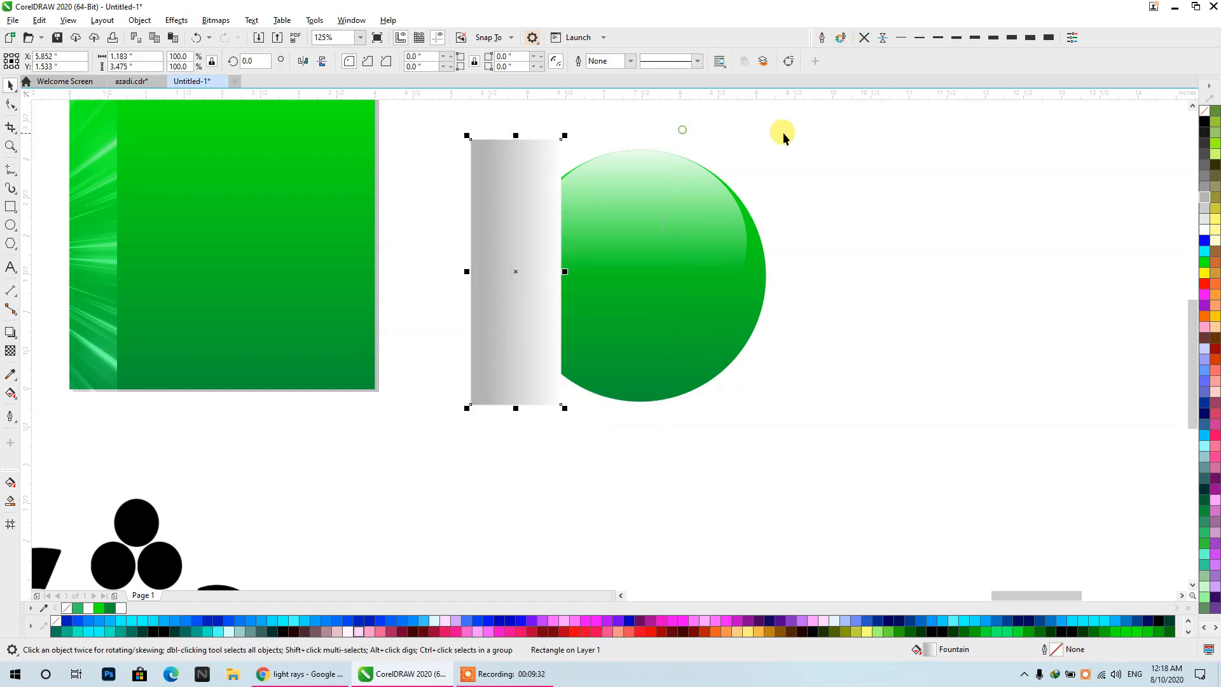
left_click(817, 114)
left_click(719, 189)
left_click(483, 169, "shift")
right_click(486, 170)
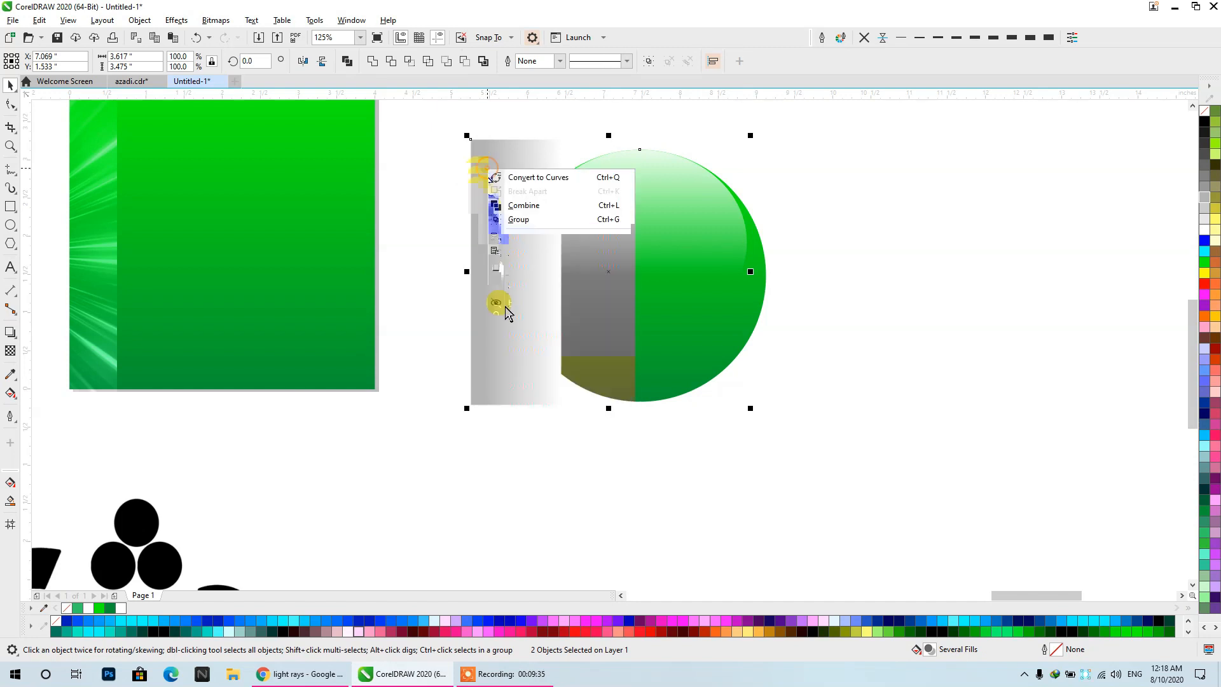
left_click(531, 335)
left_click(635, 376)
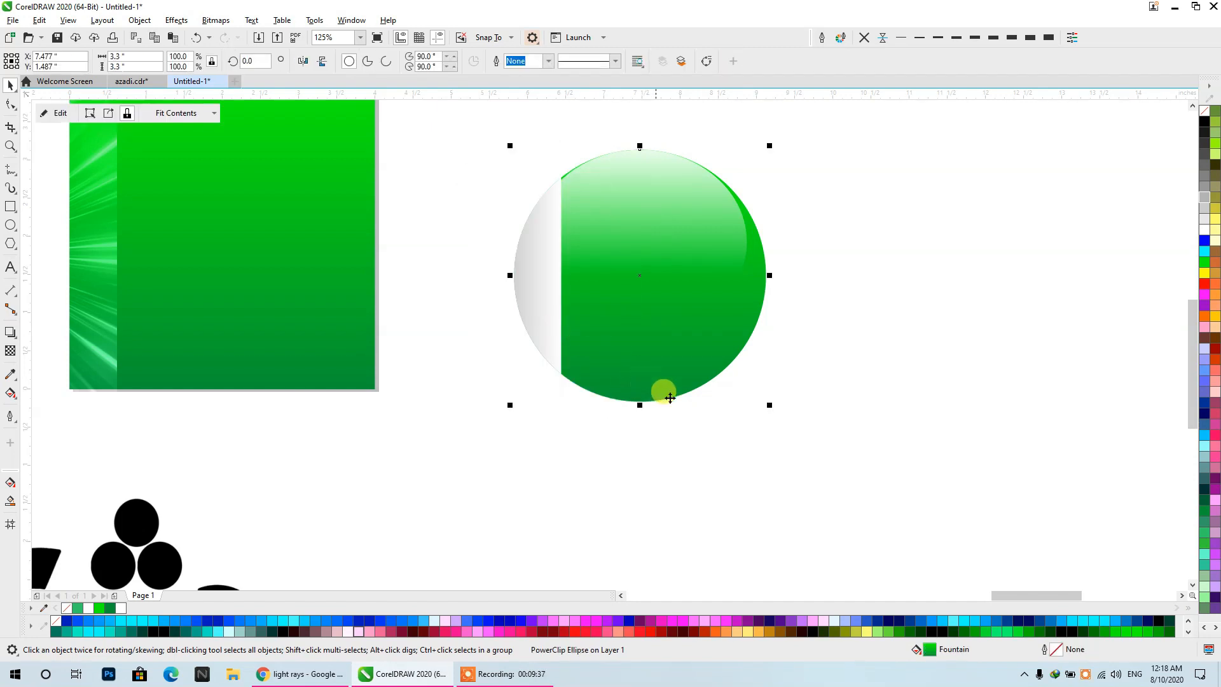
- Edit the green circle's PowerClip contents and bring the white highlight ellipse in front of the grey gradient rectangle
left_click(826, 452)
left_click(664, 388)
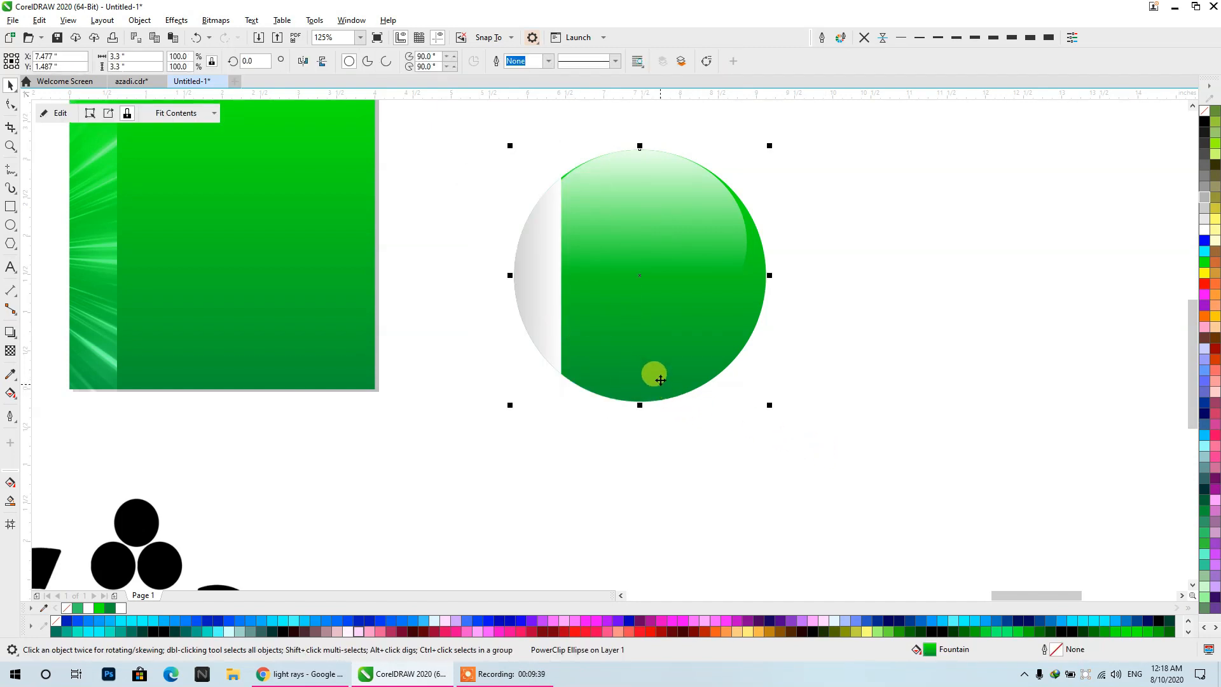
left_click(678, 348, "ctrl")
left_click(634, 216)
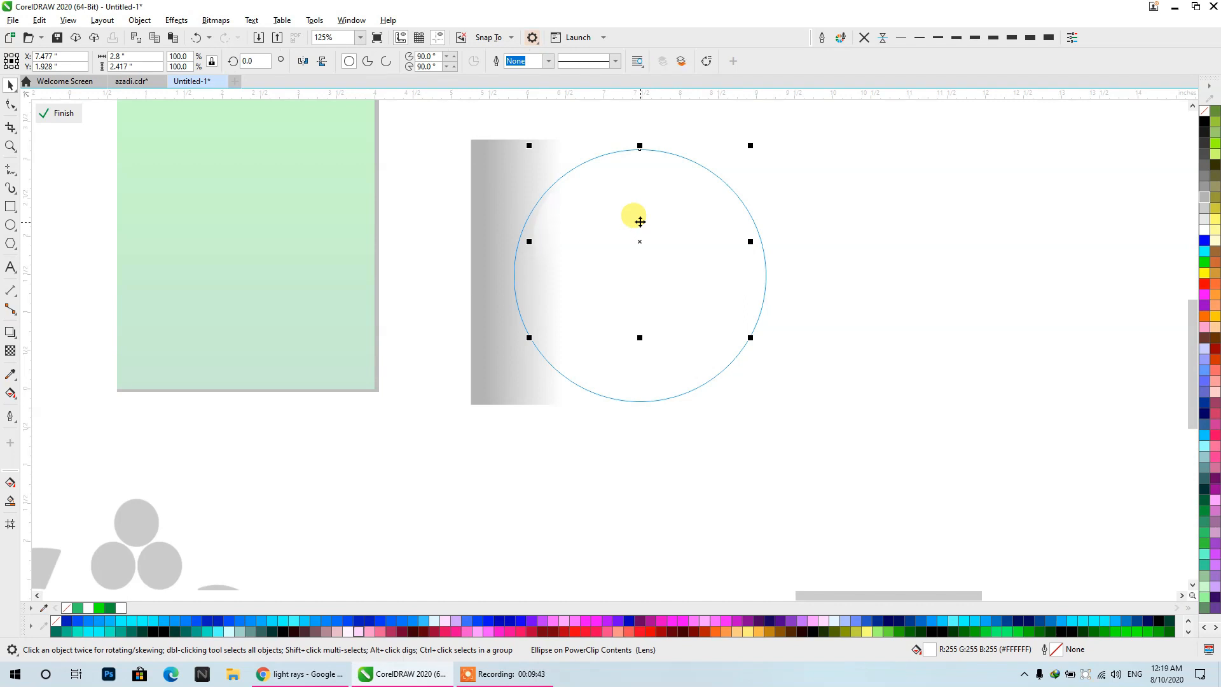
left_click(832, 362, "ctrl")
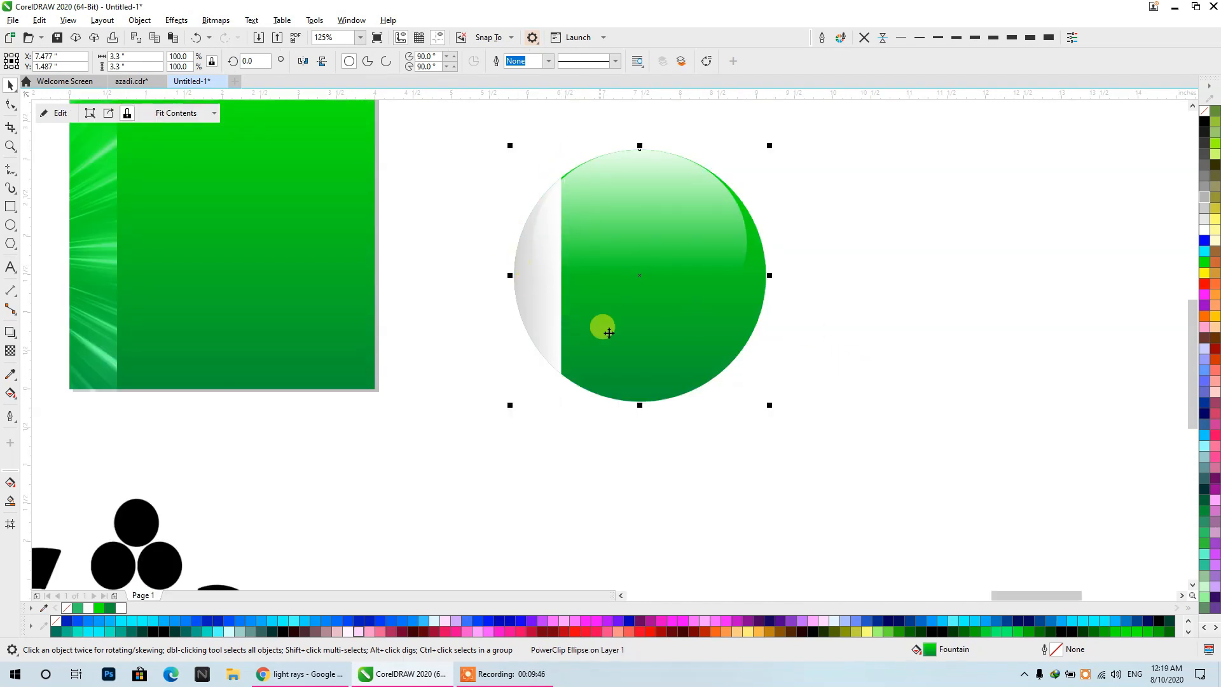
left_click(804, 356)
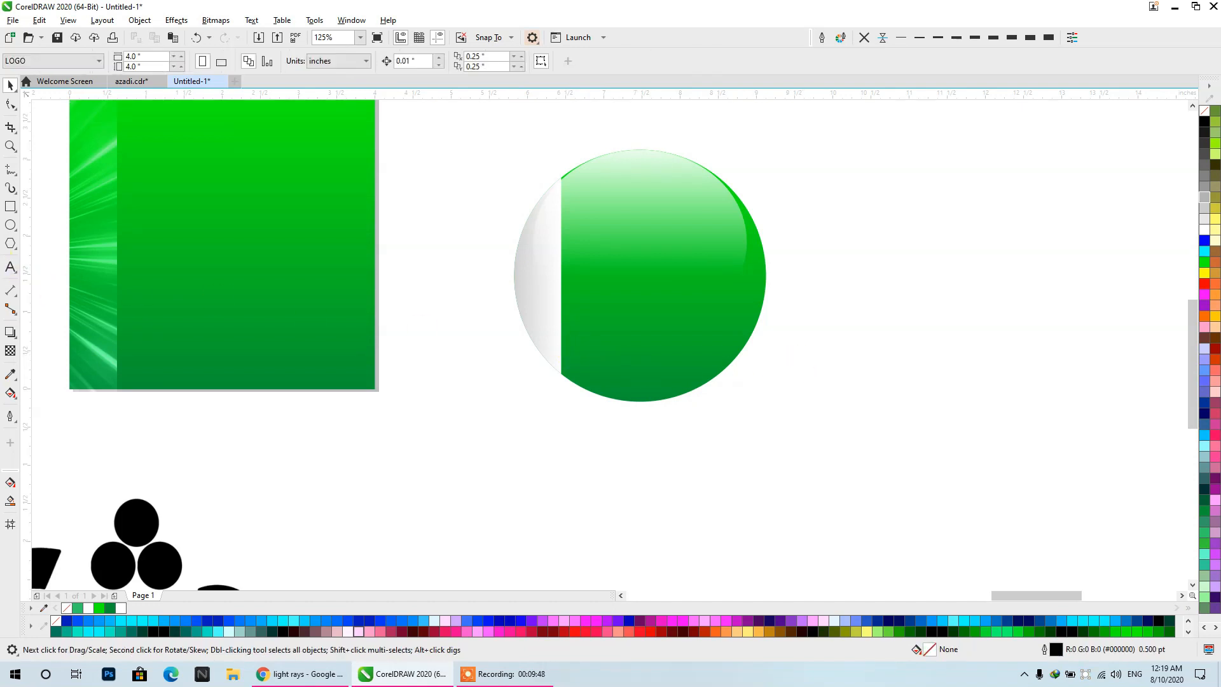
- Draw a circle about 3.56 inches wide beside the ball and make a copy scaled to about 3.06 inches against its upper-right side
left_click(9, 226)
left_click_drag(789, 167, 1017, 439)
left_click(11, 84)
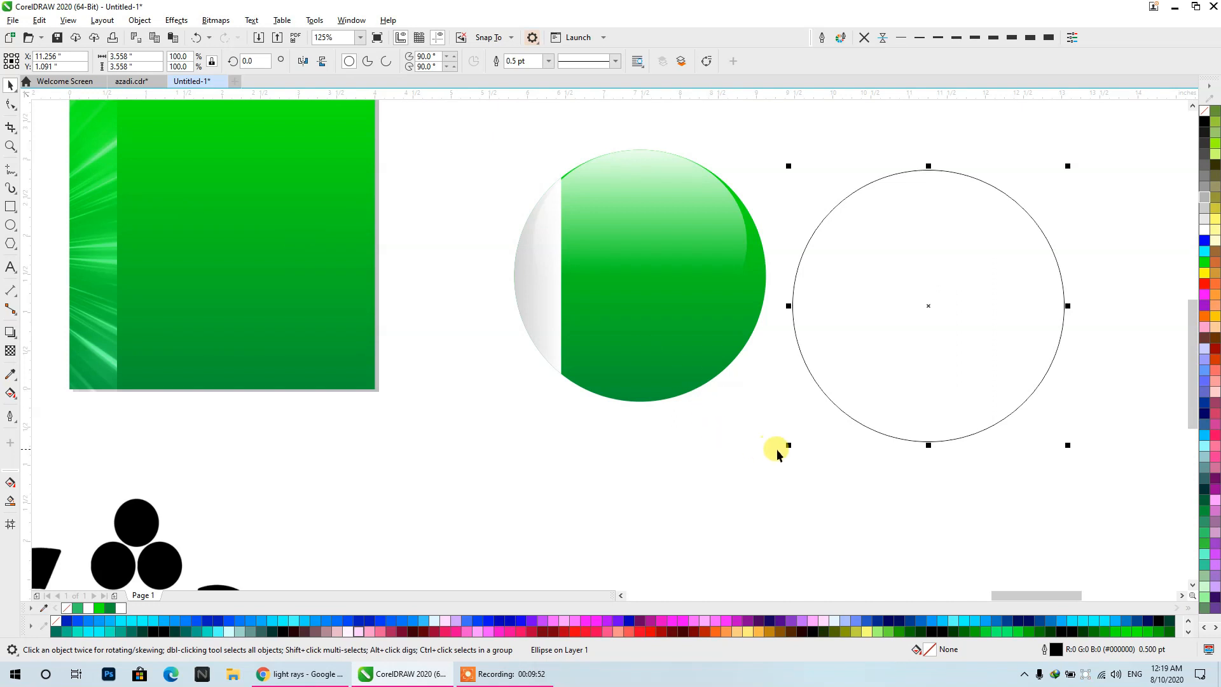
left_click_drag(790, 448, 826, 423)
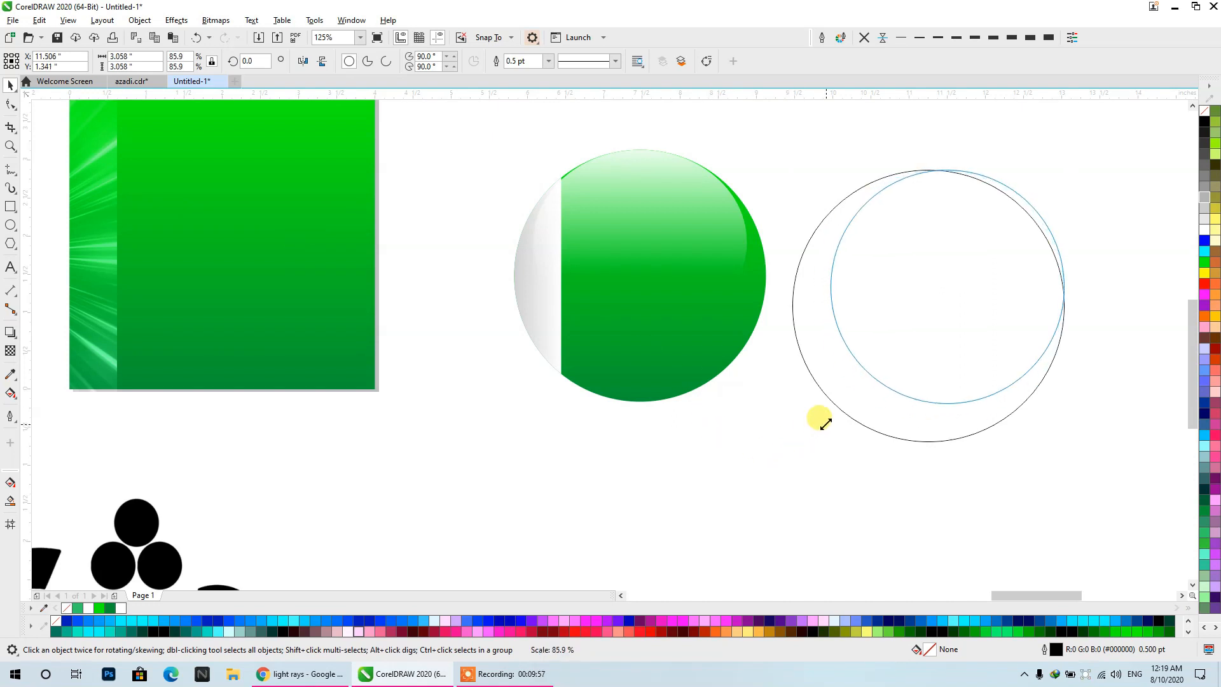
left_click_drag(826, 423, 825, 422)
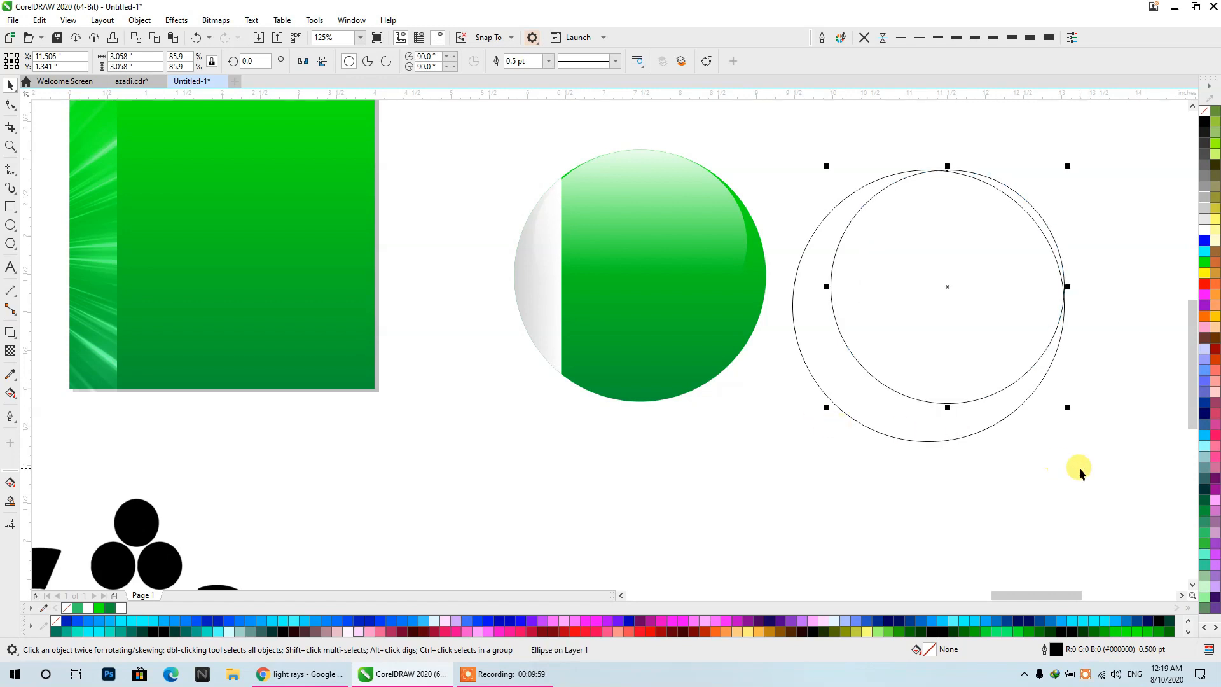
- Trim the larger circle with the smaller one to form a crescent, and delete the smaller circle
left_click_drag(1090, 545, 762, 121)
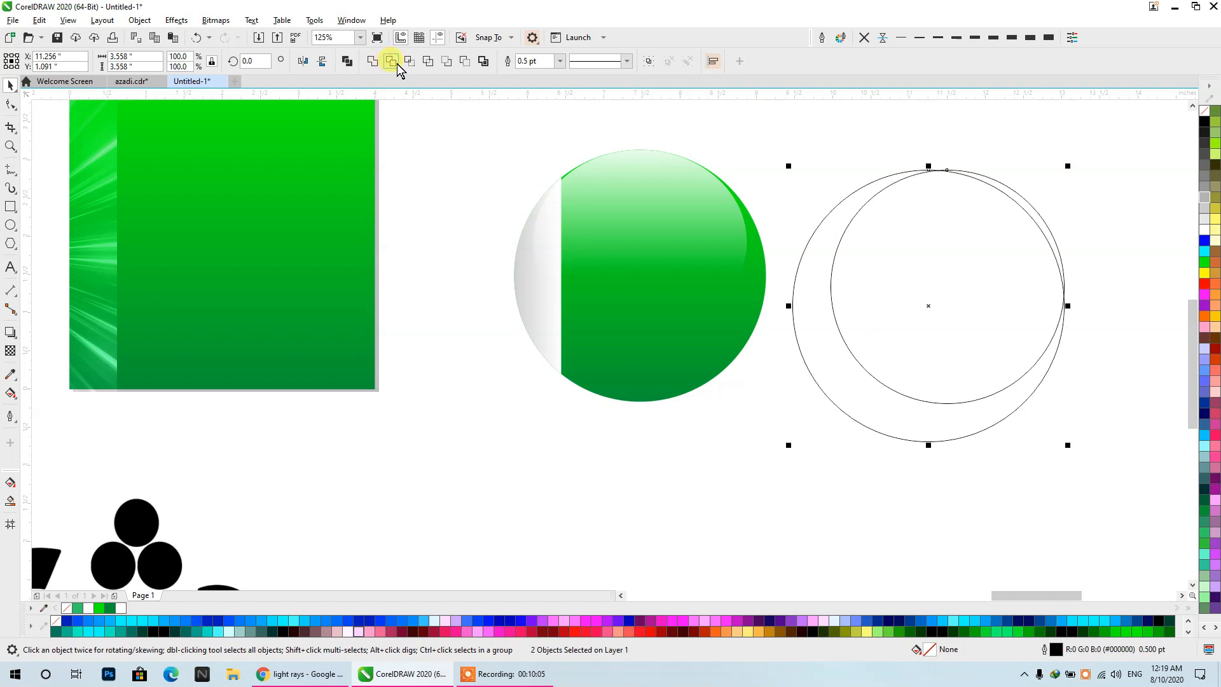
left_click(396, 63)
left_click_drag(1003, 210, 1039, 167)
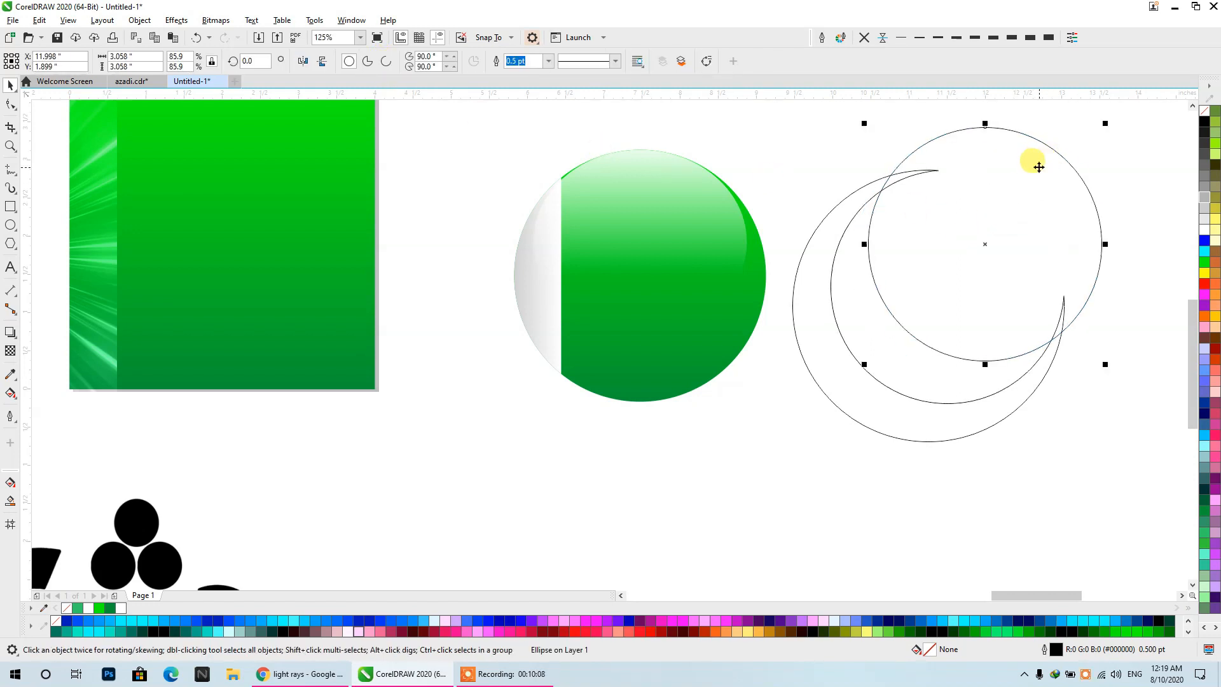
key("Delete")
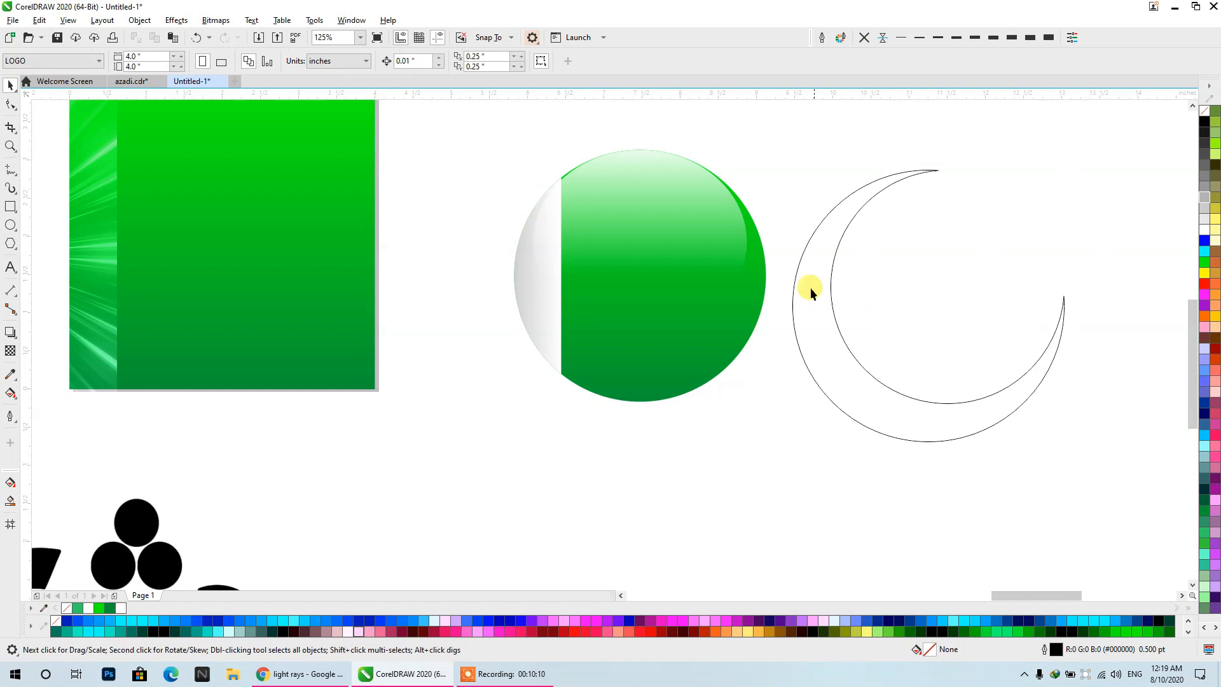
- Shrink the crescent to about 1.58 inches and place it on the green part of the ball
left_click(825, 258)
left_click_drag(1068, 166, 916, 381)
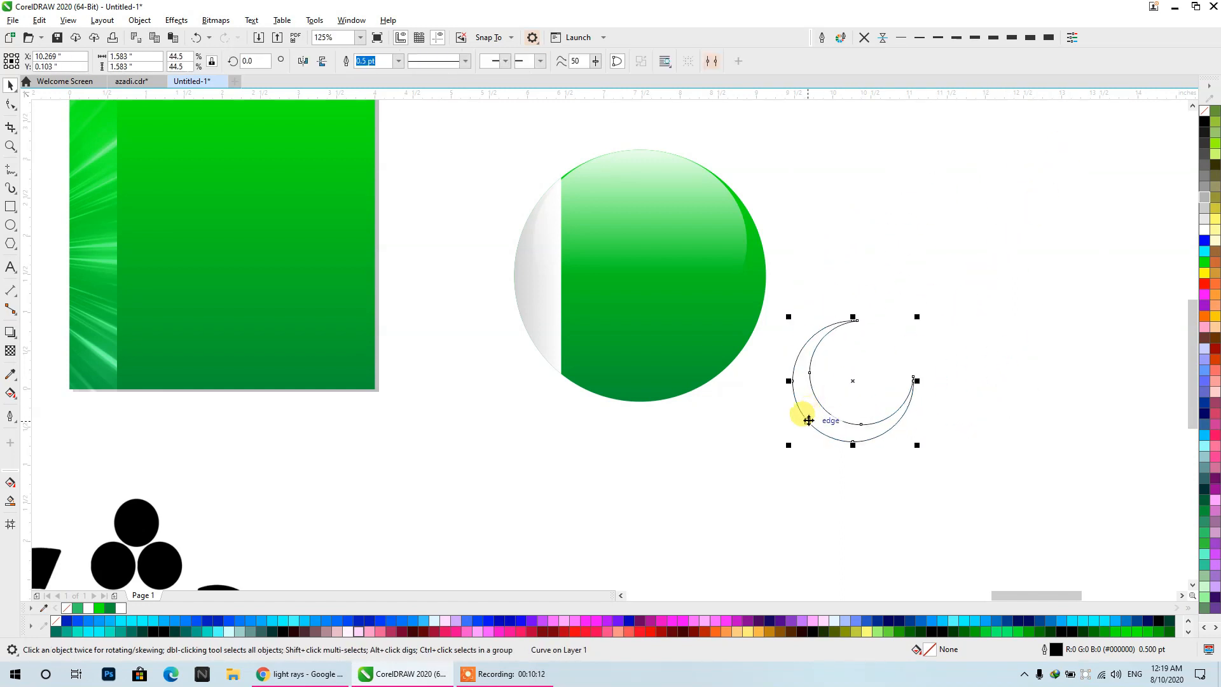
left_click_drag(809, 422, 595, 326)
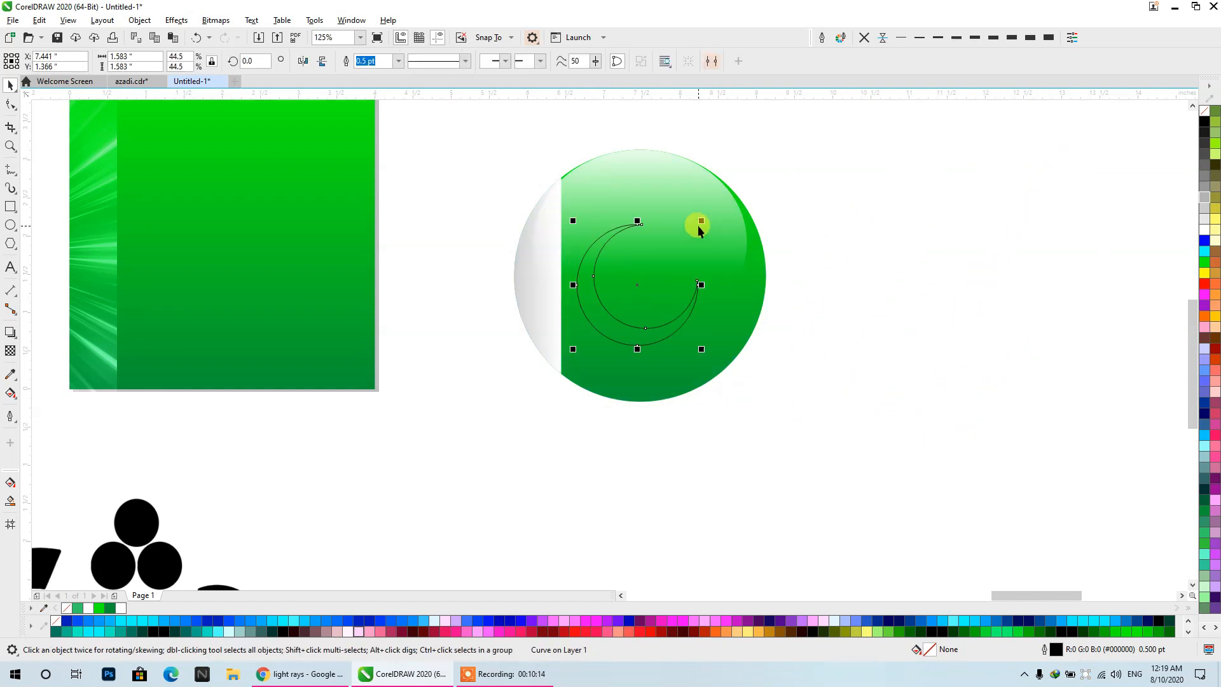
left_click_drag(698, 226, 712, 221)
key("ctrl+z")
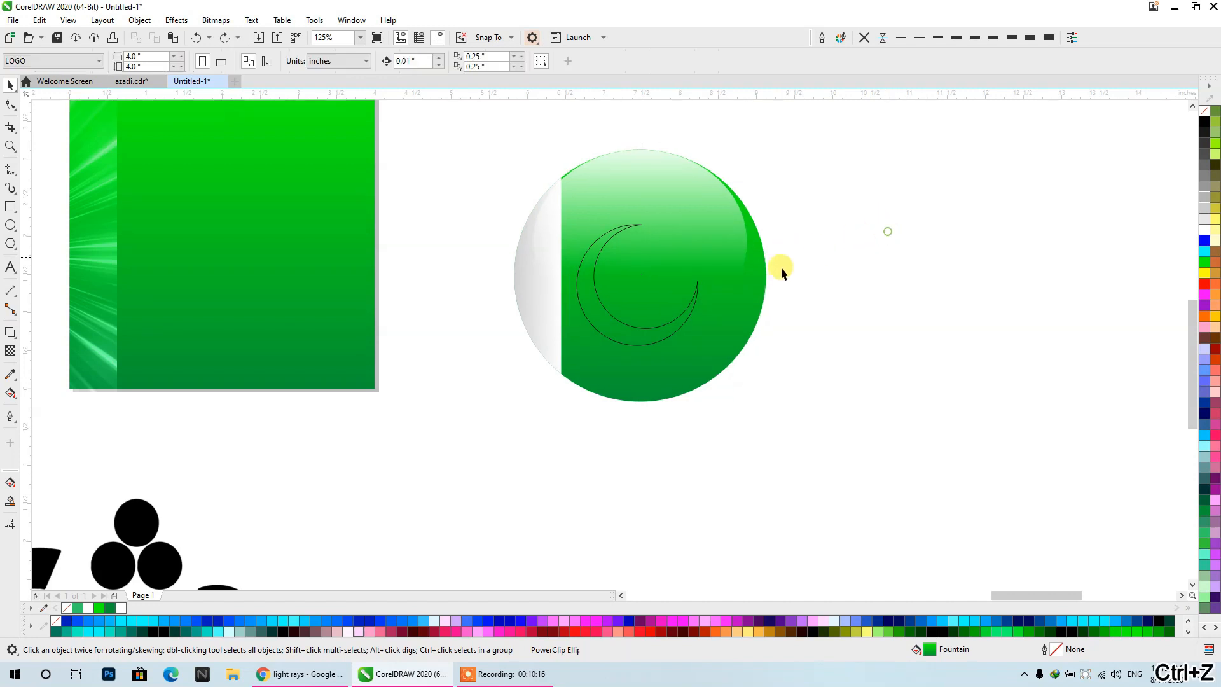
- Enlarge the crescent to about 2.18 inches and fit it within the green part of the ball
left_click(667, 322)
left_click_drag(703, 221, 742, 180)
left_click_drag(638, 329, 630, 334)
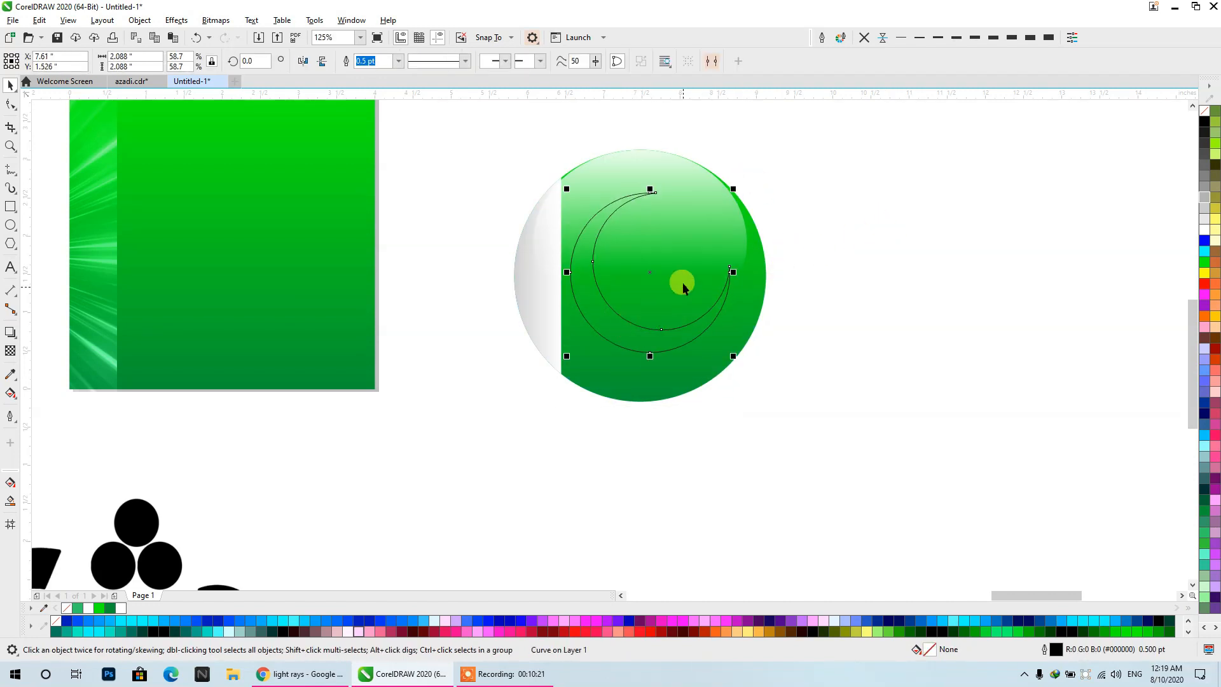
left_click_drag(567, 357, 563, 396)
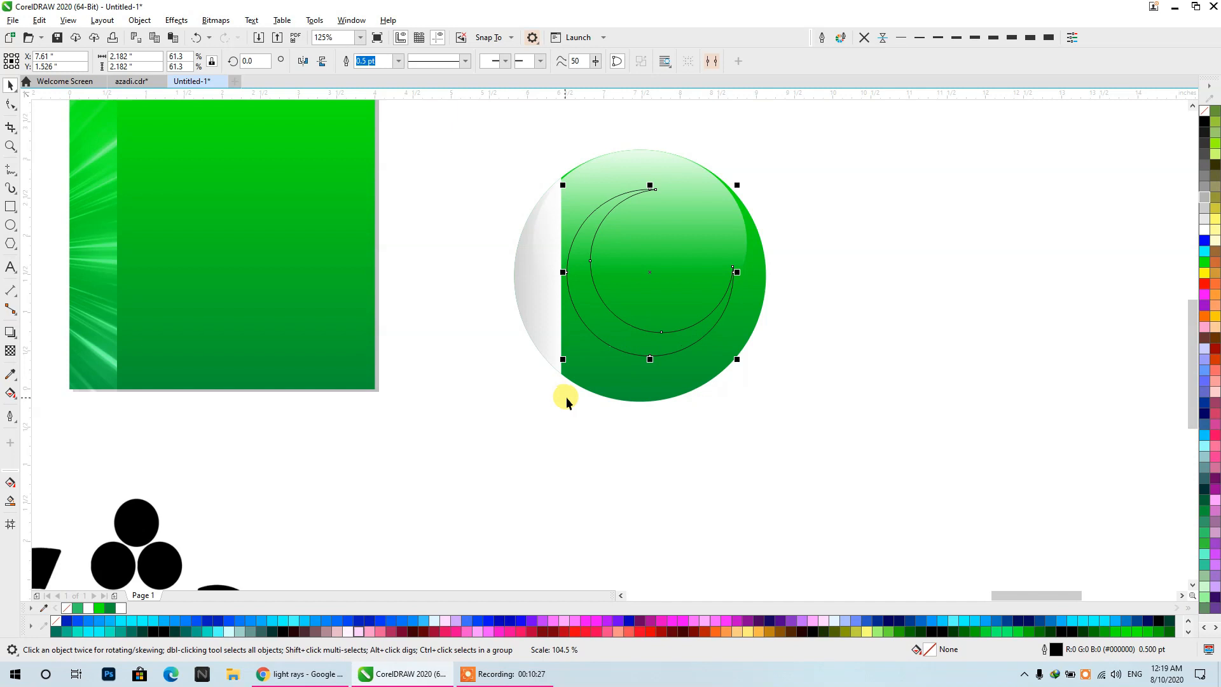
left_click(905, 250)
- Remove the crescent's outline and fill it with white
left_click(572, 311)
left_click(864, 36)
left_click(1204, 229)
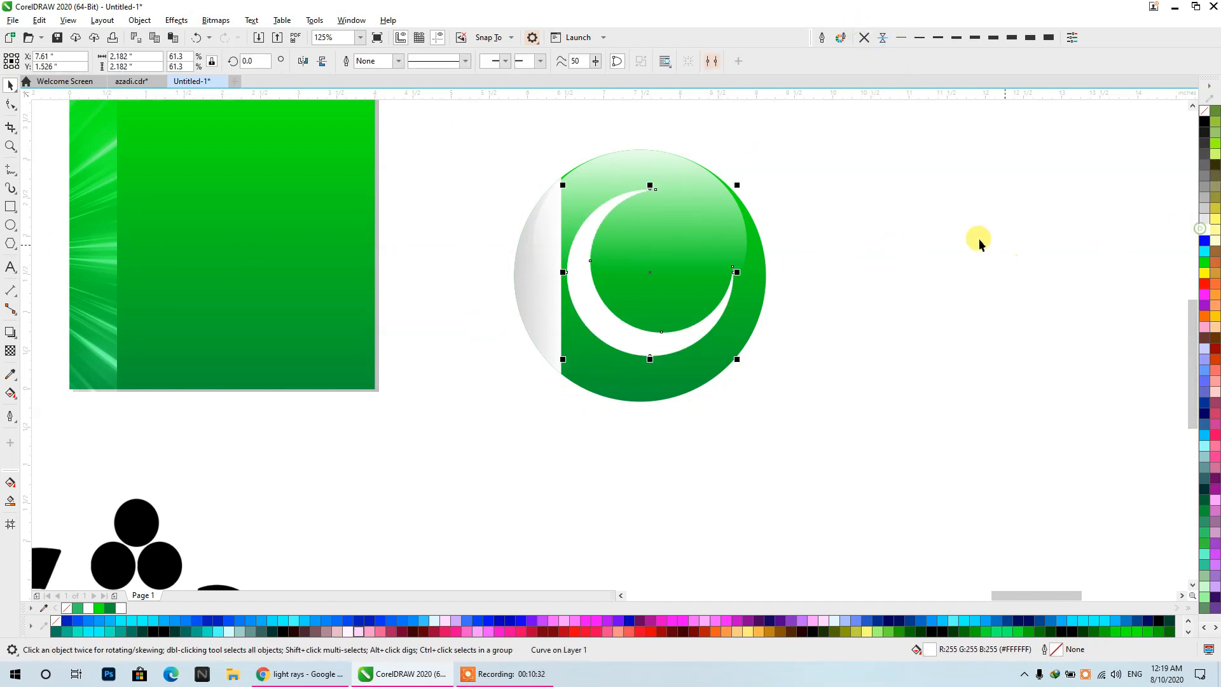
left_click(946, 234)
- Draw a five-sided polygon about 2.72 by 2.59 inches beside the ball and make its nodes editable with the Shape tool
left_click(10, 245)
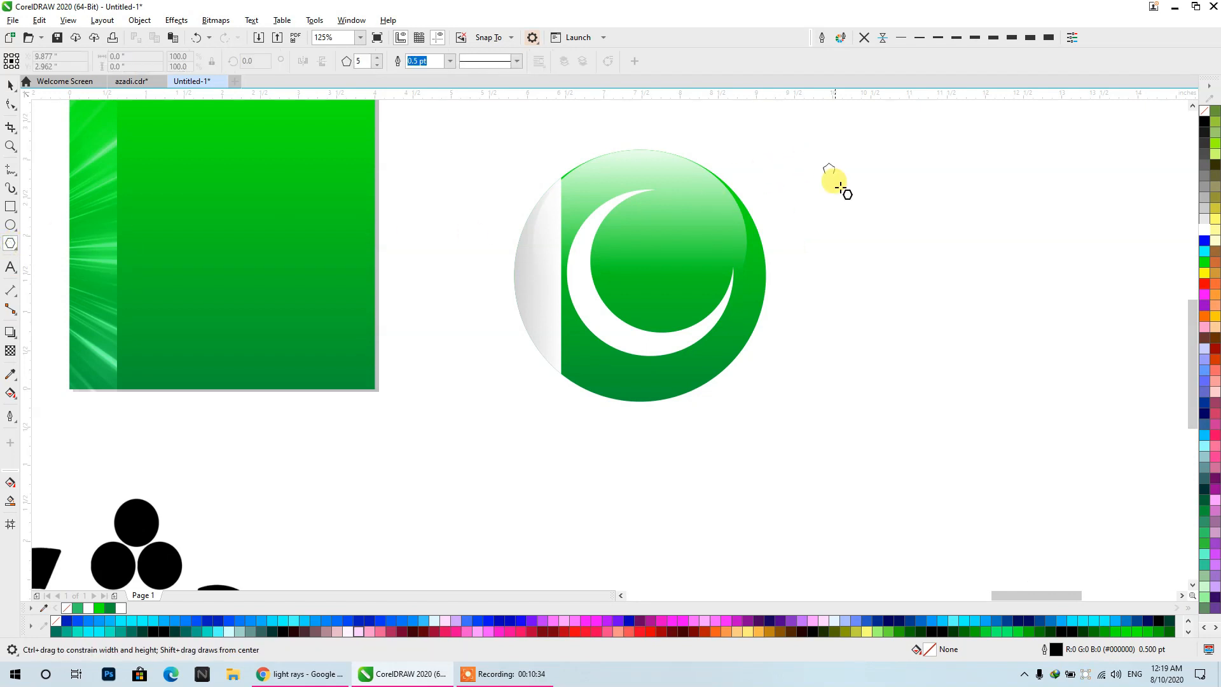
left_click_drag(826, 160, 969, 375)
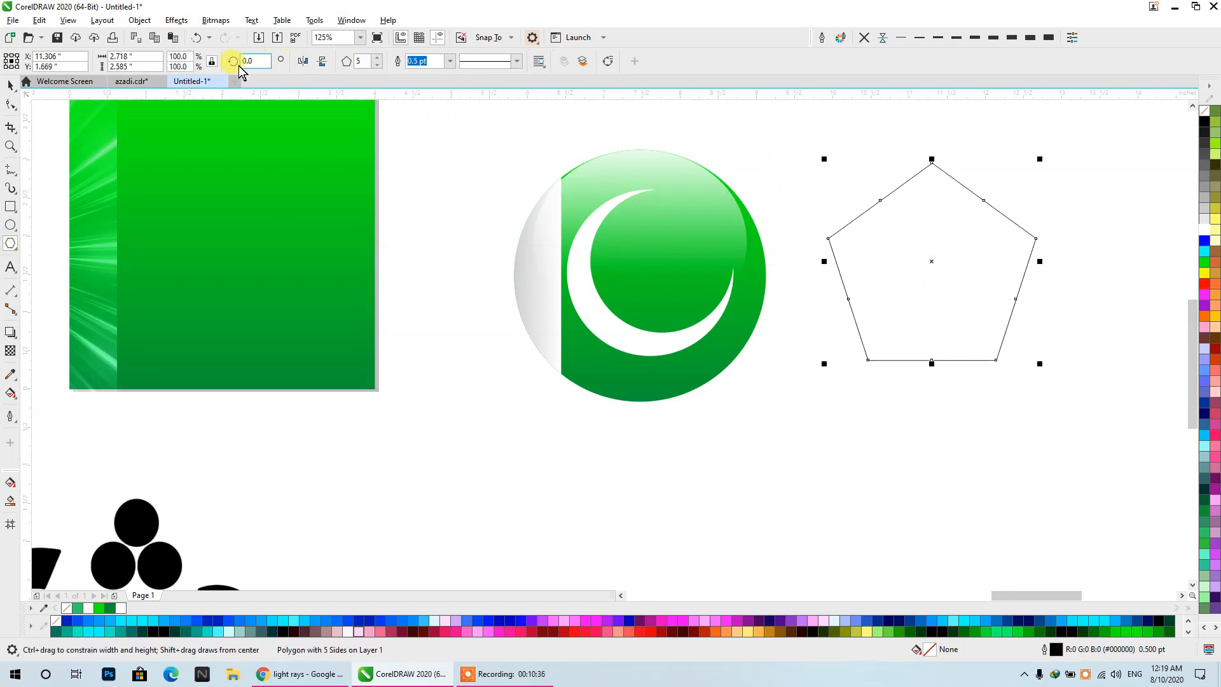
left_click(10, 103)
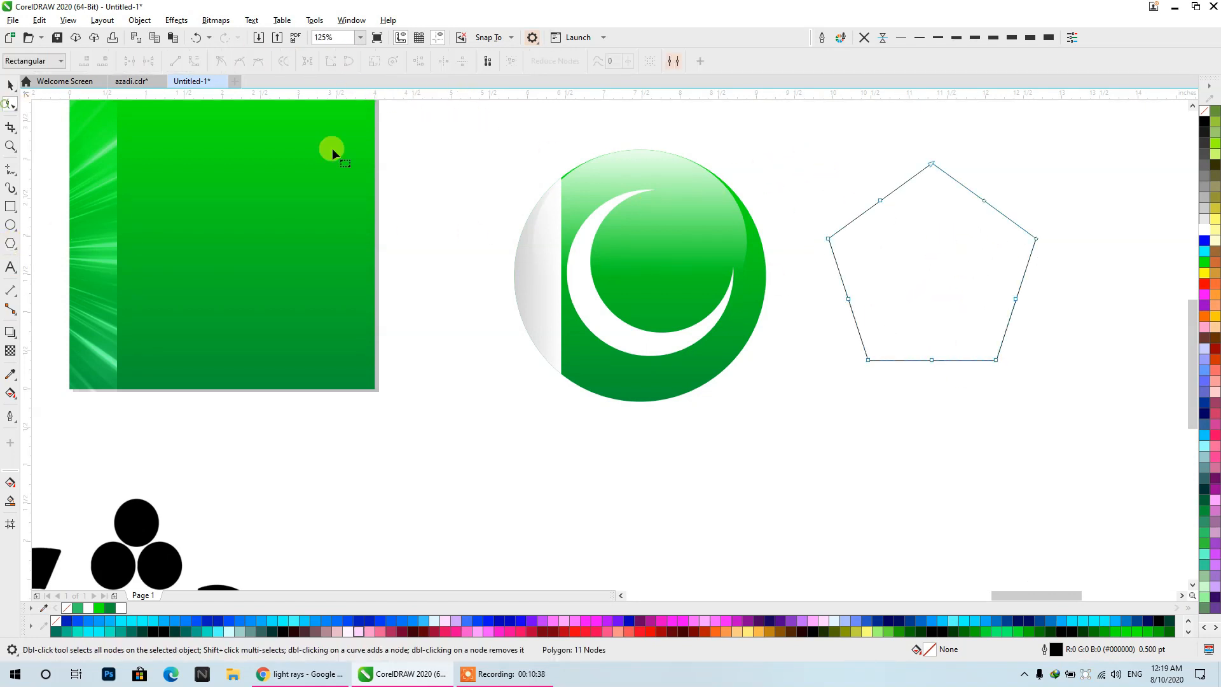
- Reshape the pentagon into a five-pointed star, shrink it to about 1 by 0.95 inches and place it inside the crescent's opening
left_click_drag(880, 201, 899, 319)
left_click(10, 84)
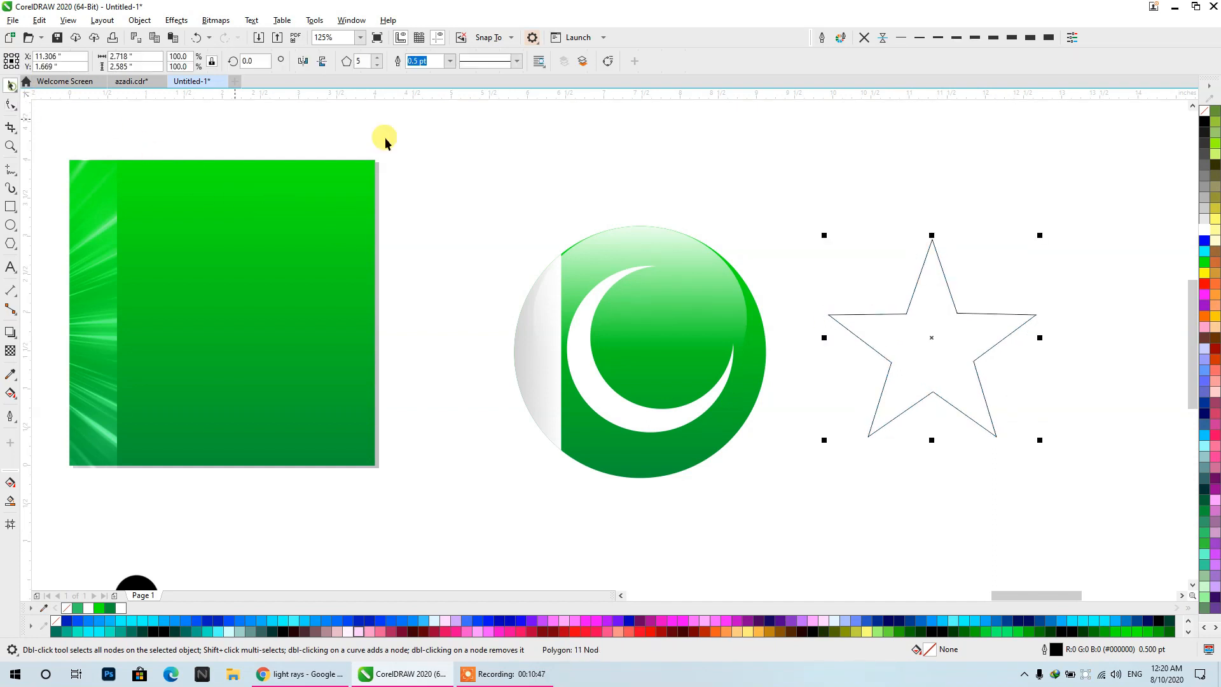
left_click_drag(1041, 236, 906, 365)
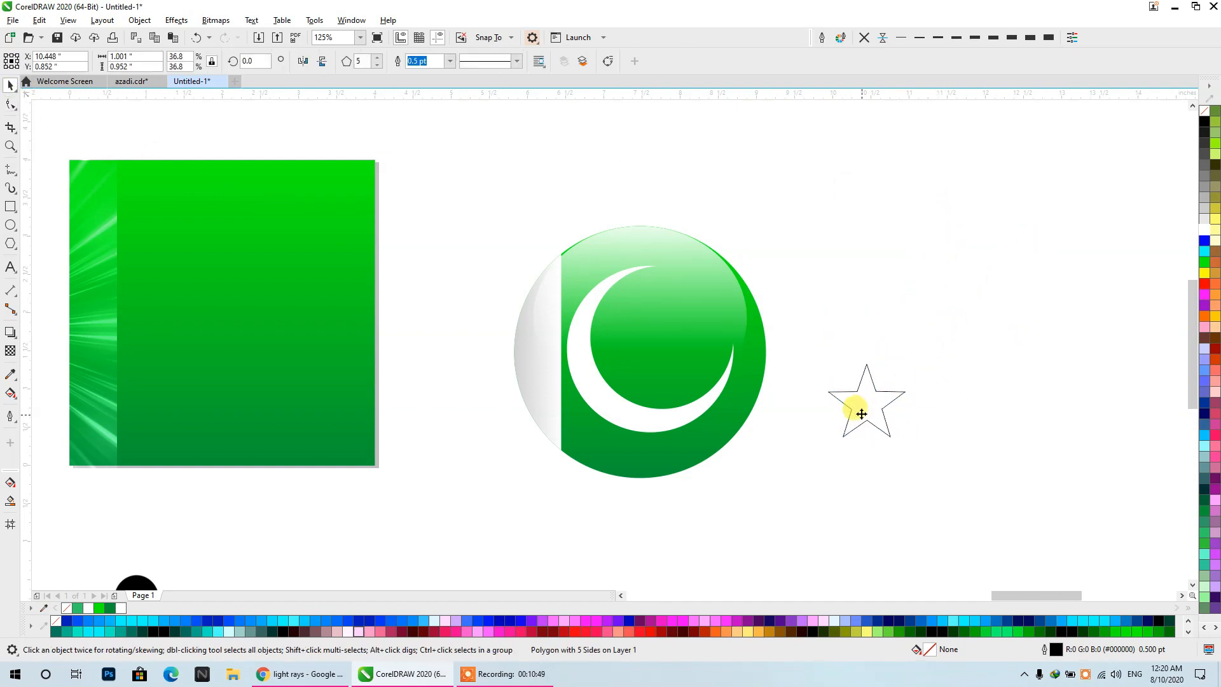
left_click_drag(856, 407, 672, 325)
- Fill the star with white and remove its outline, keeping the crescent in the same selection
left_click(615, 395, "shift")
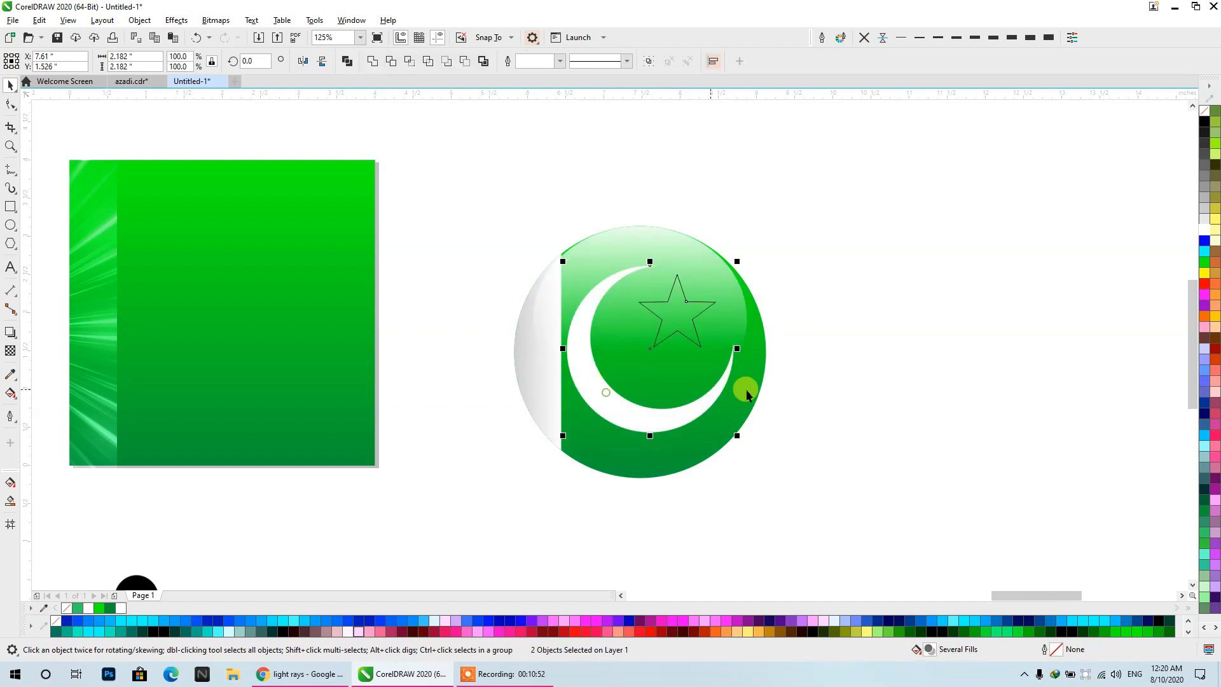
left_click(1204, 230)
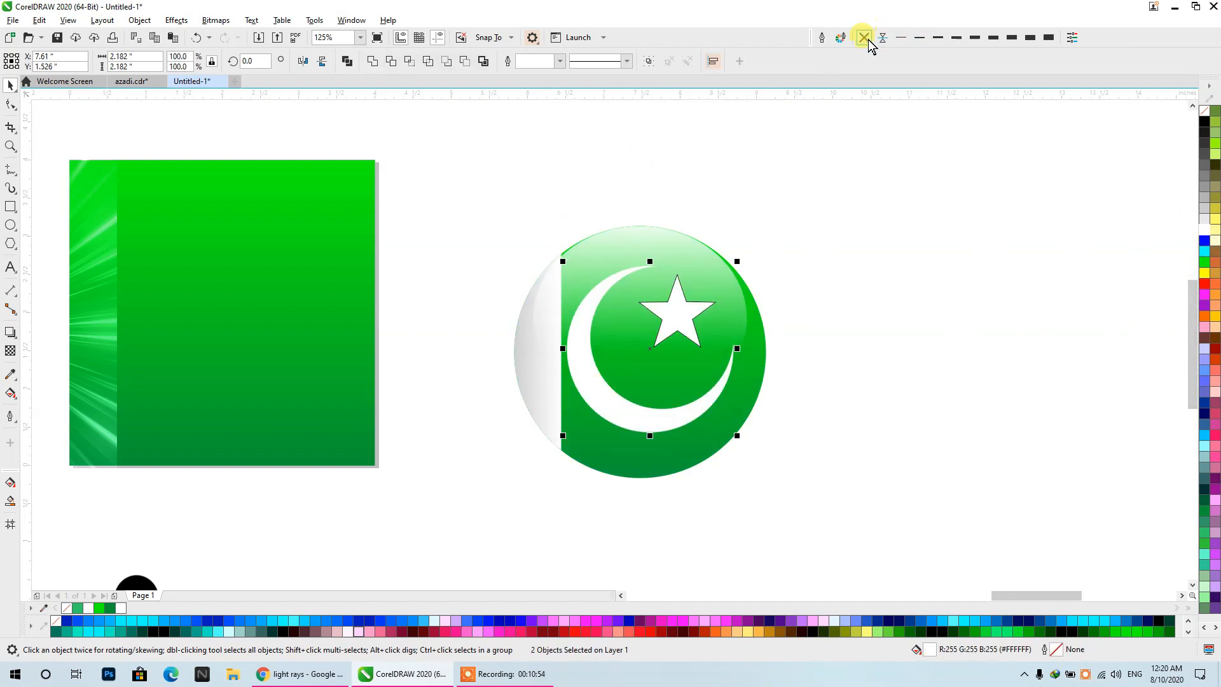
left_click(579, 214)
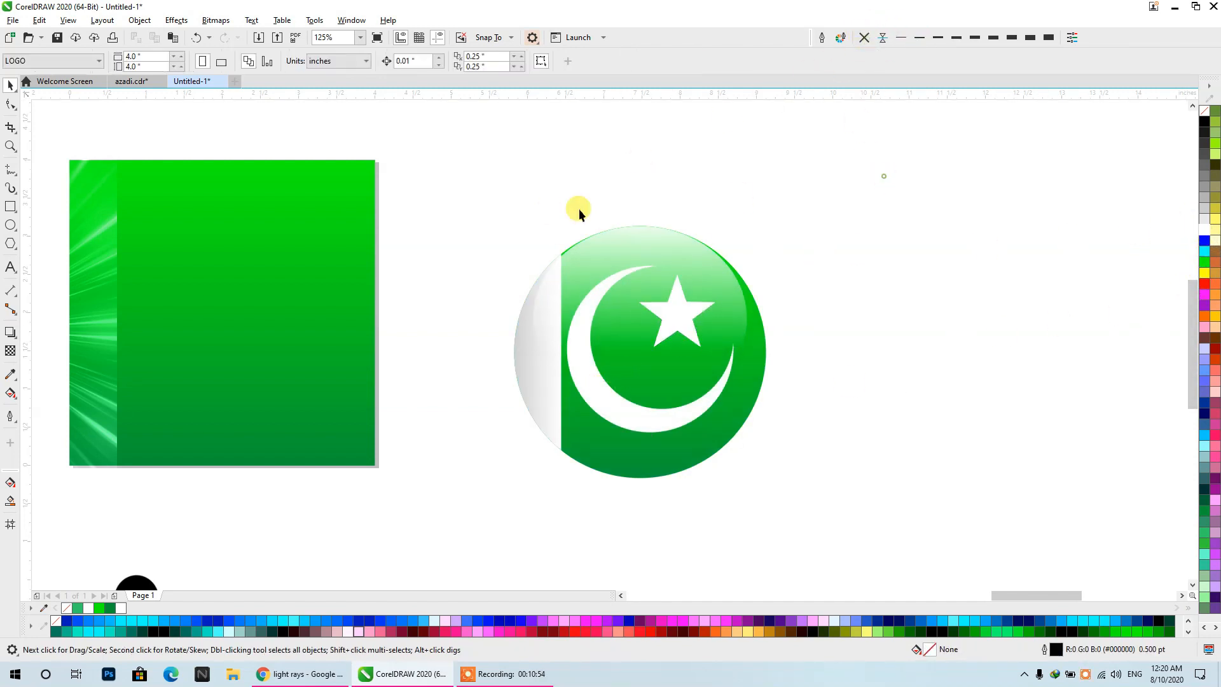
left_click(18, 250)
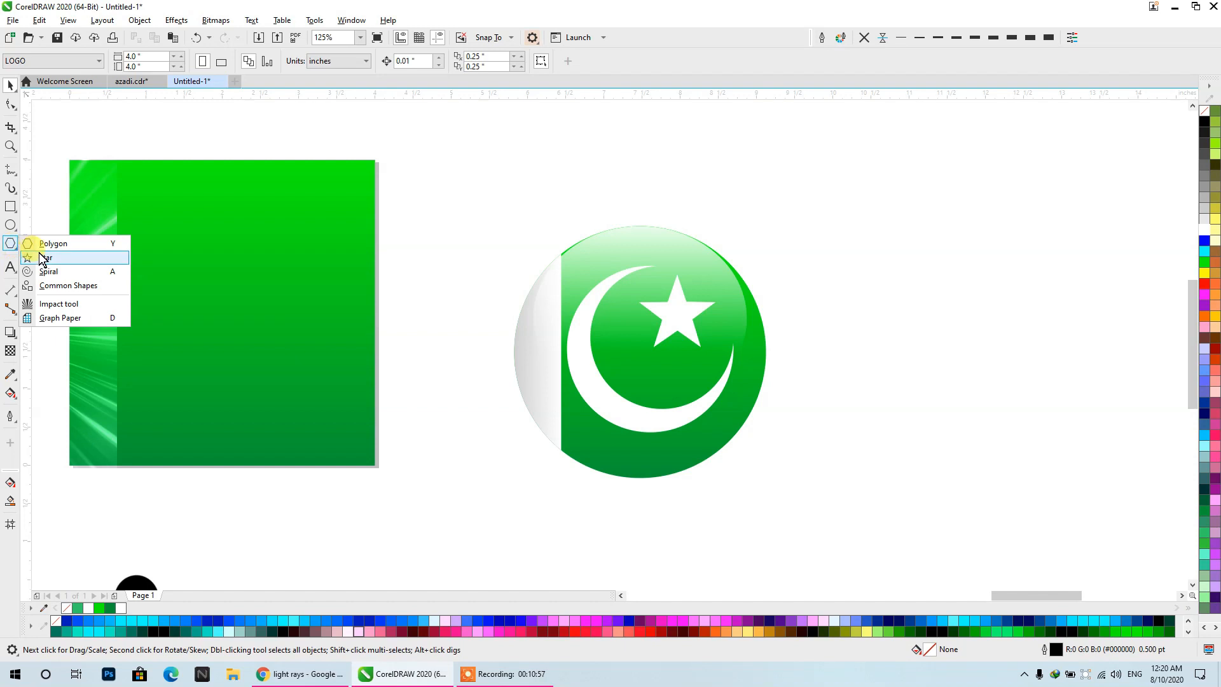
left_click(652, 248)
- Group the crescent and star, centre the group on the ball, and shift it slightly right
left_click_drag(750, 303, 553, 436)
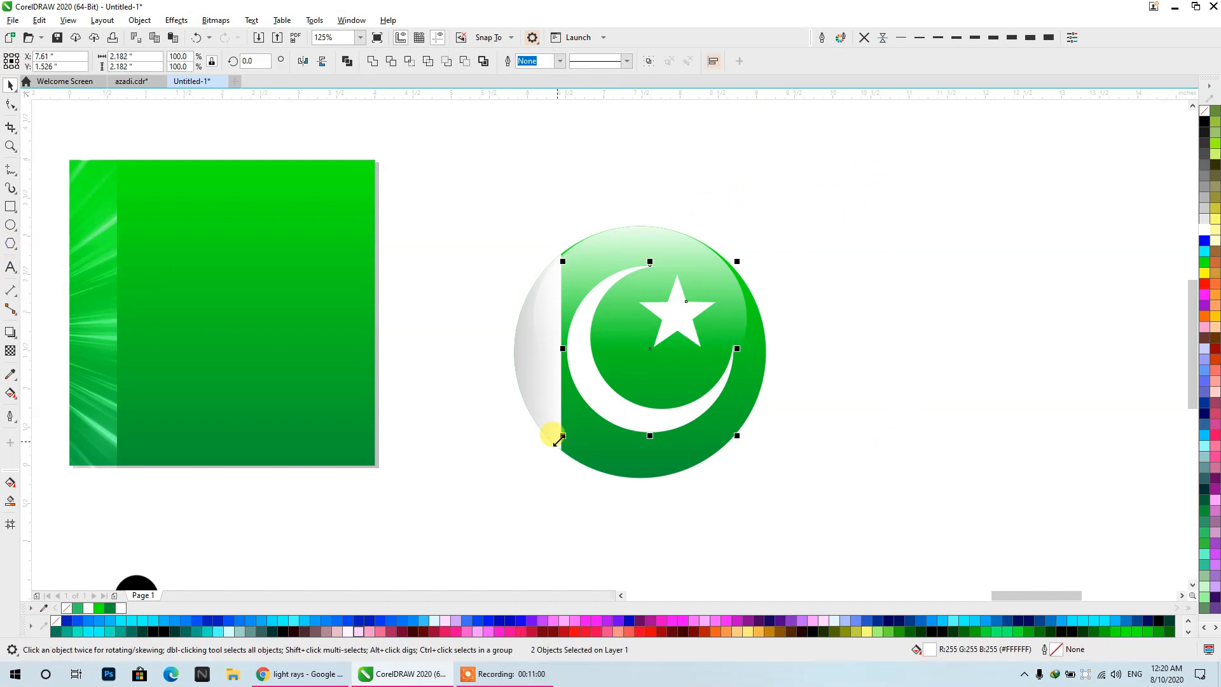
key("ctrl+g")
left_click(718, 417, "shift")
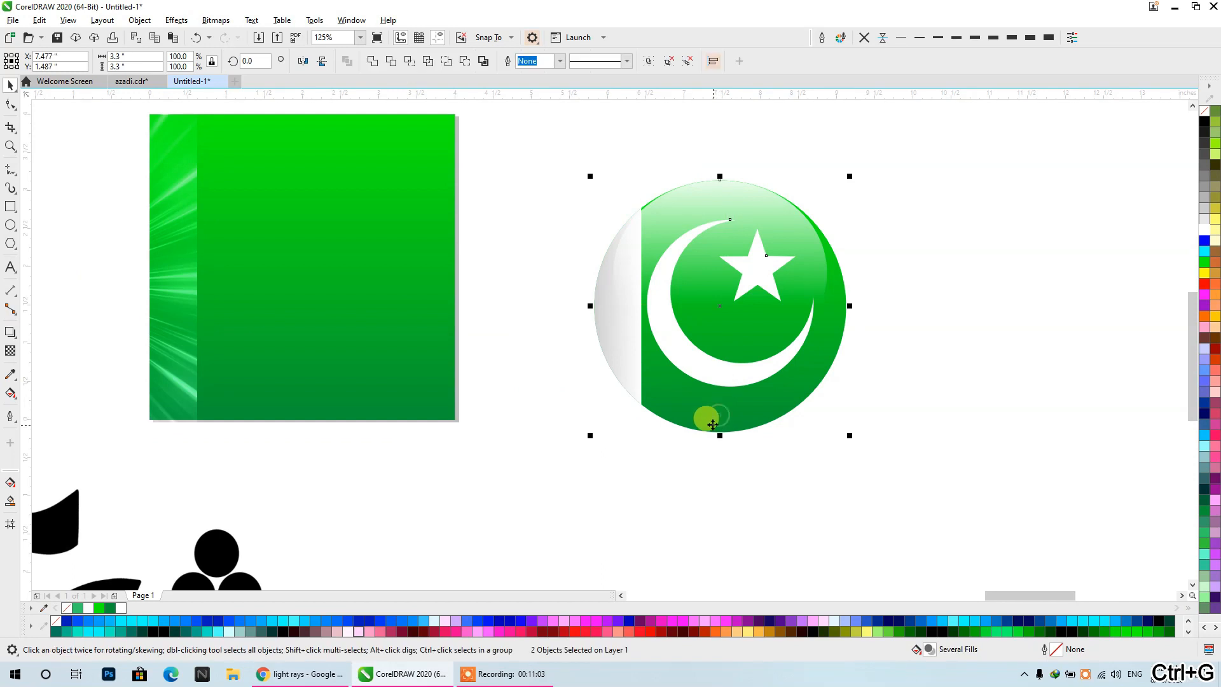
key("c")
key("e")
left_click(987, 384)
left_click_drag(719, 374, 734, 374)
left_click(930, 388)
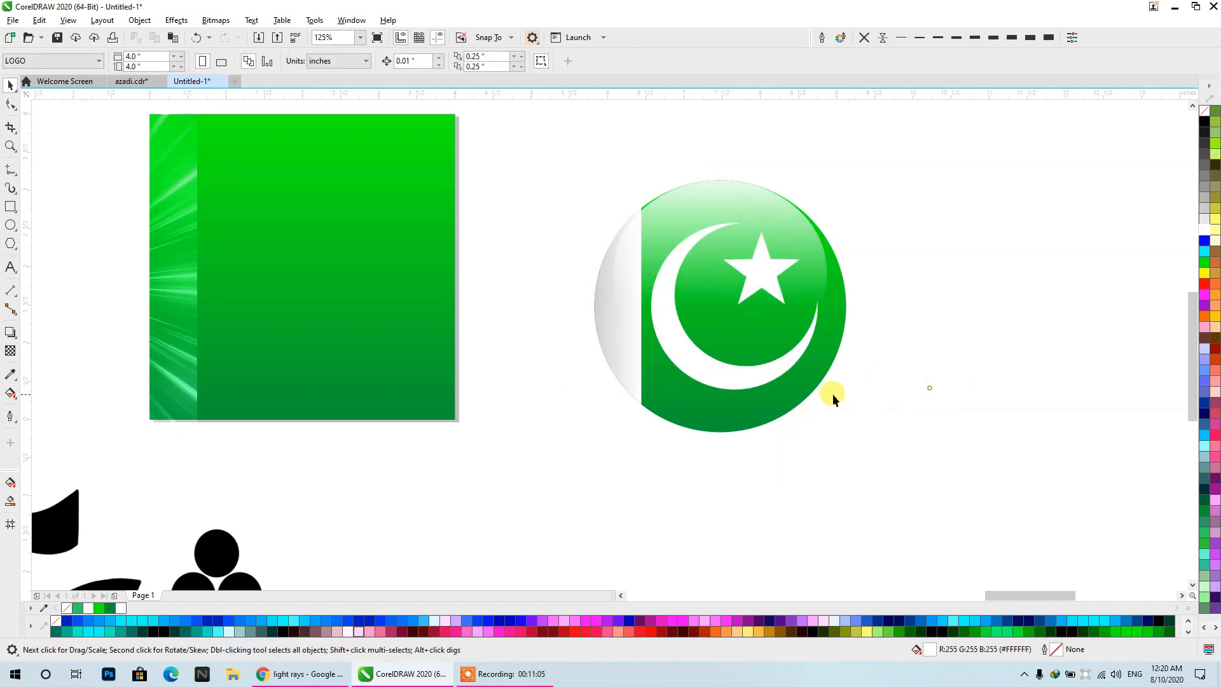
- Draw an ellipse about 2.18 by 1.91 inches overlapping the ball's white side, fill it with bright green and remove its outline
left_click(10, 226)
left_click_drag(500, 233, 665, 379)
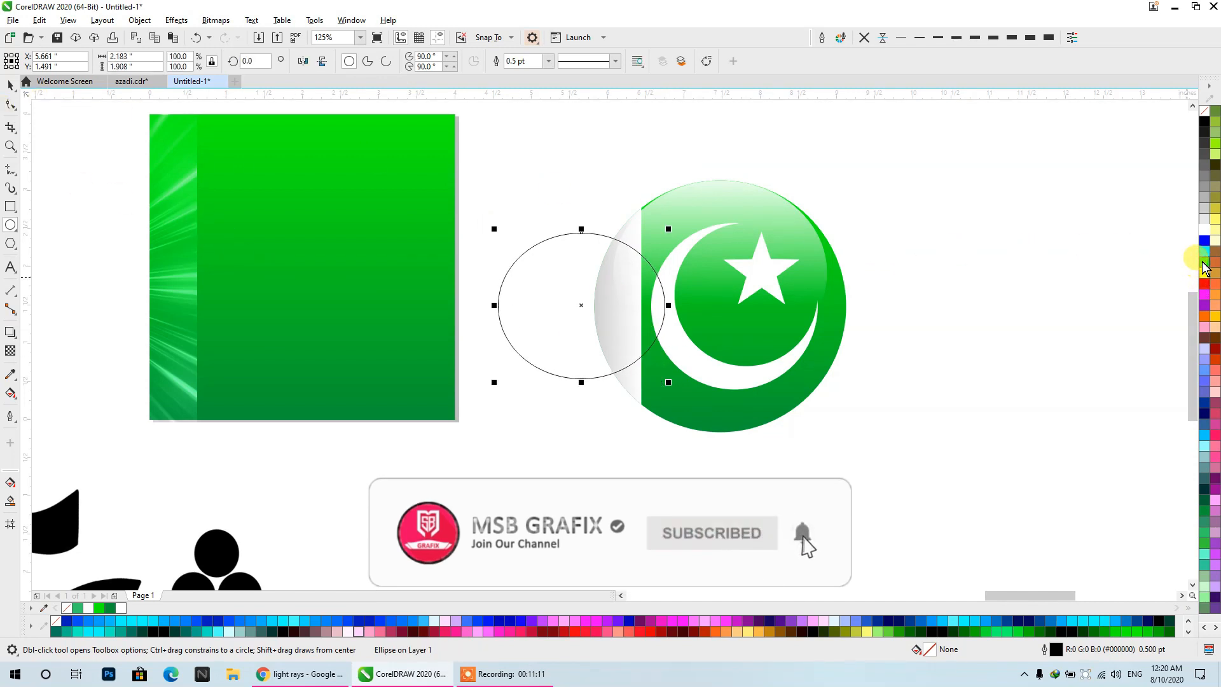
left_click(1204, 263)
left_click(11, 84)
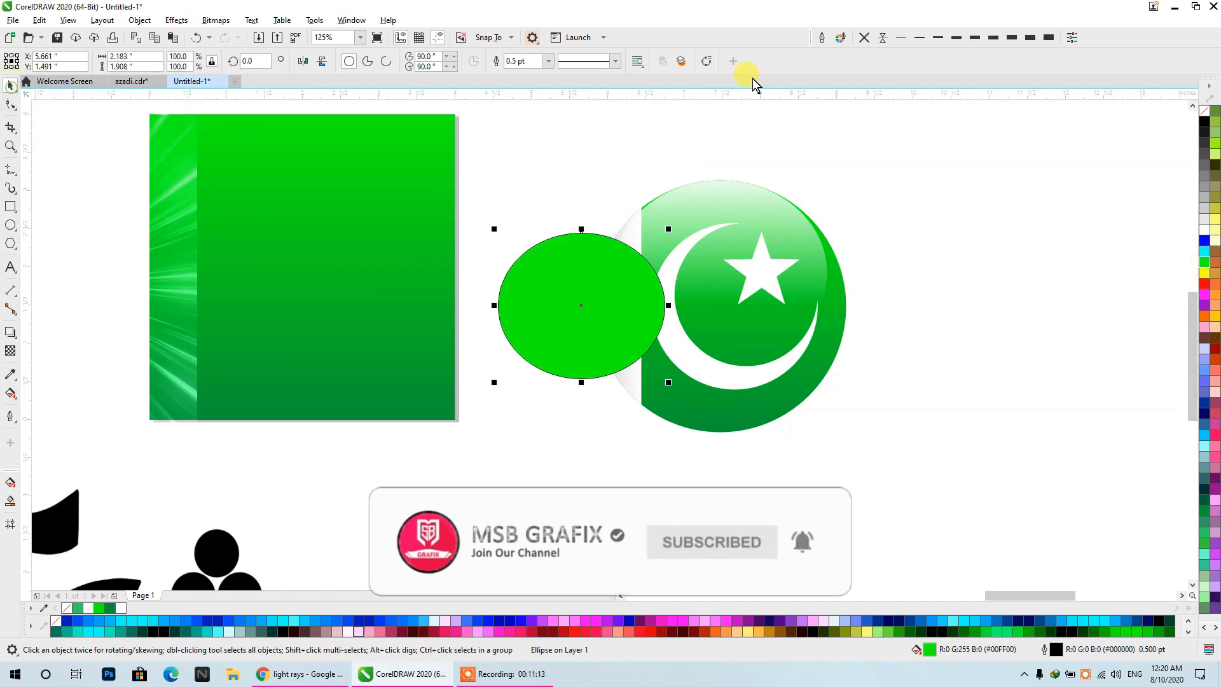
left_click(863, 39)
- Move the green ellipse over the crescent on the ball and stretch it to about 2.03 inches tall
left_click_drag(575, 304, 723, 326)
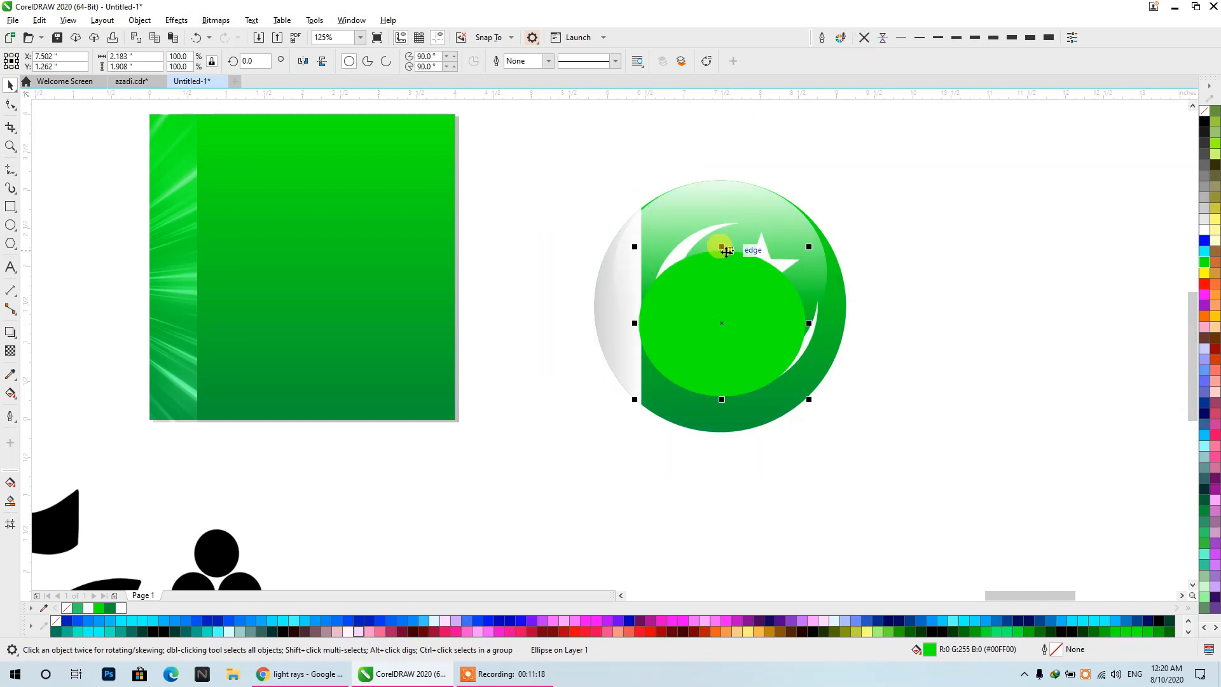
left_click_drag(721, 246, 721, 237)
mouse_move(715, 305)
left_mouse_down()
mouse_move(723, 319)
mouse_move(722, 307)
left_mouse_up()
- Apply an elliptical fountain transparency to the green ellipse, fading from an opaque centre to clear edges
left_click(10, 350)
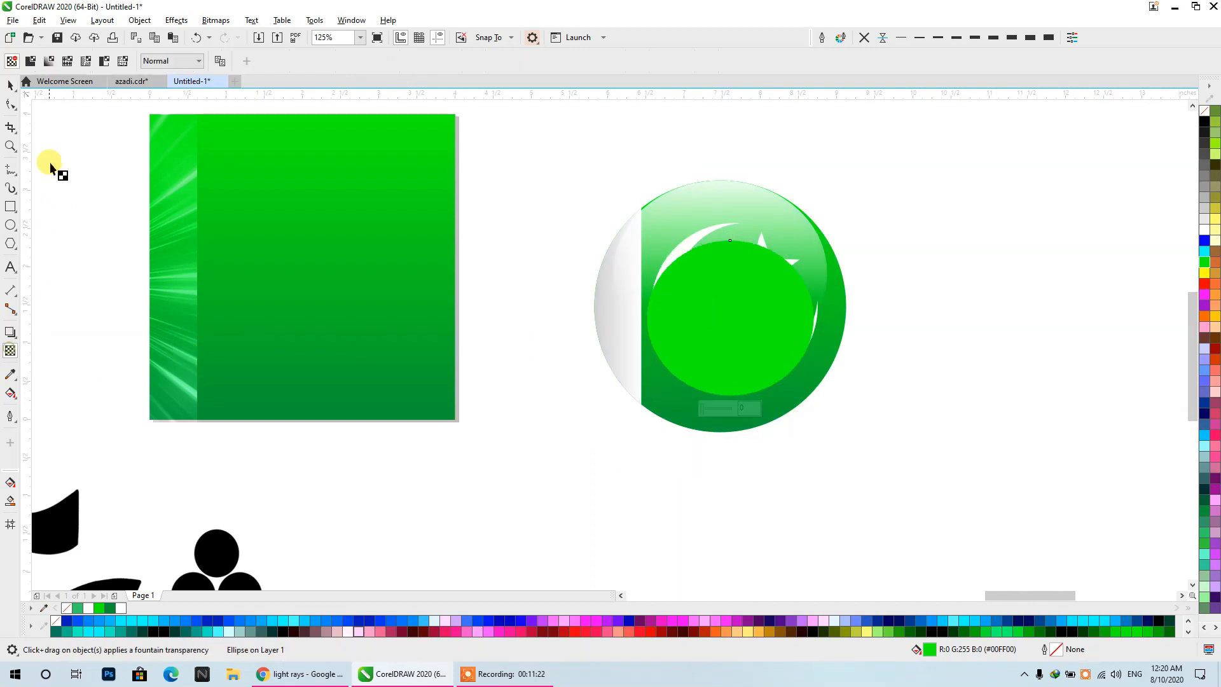
left_click(49, 61)
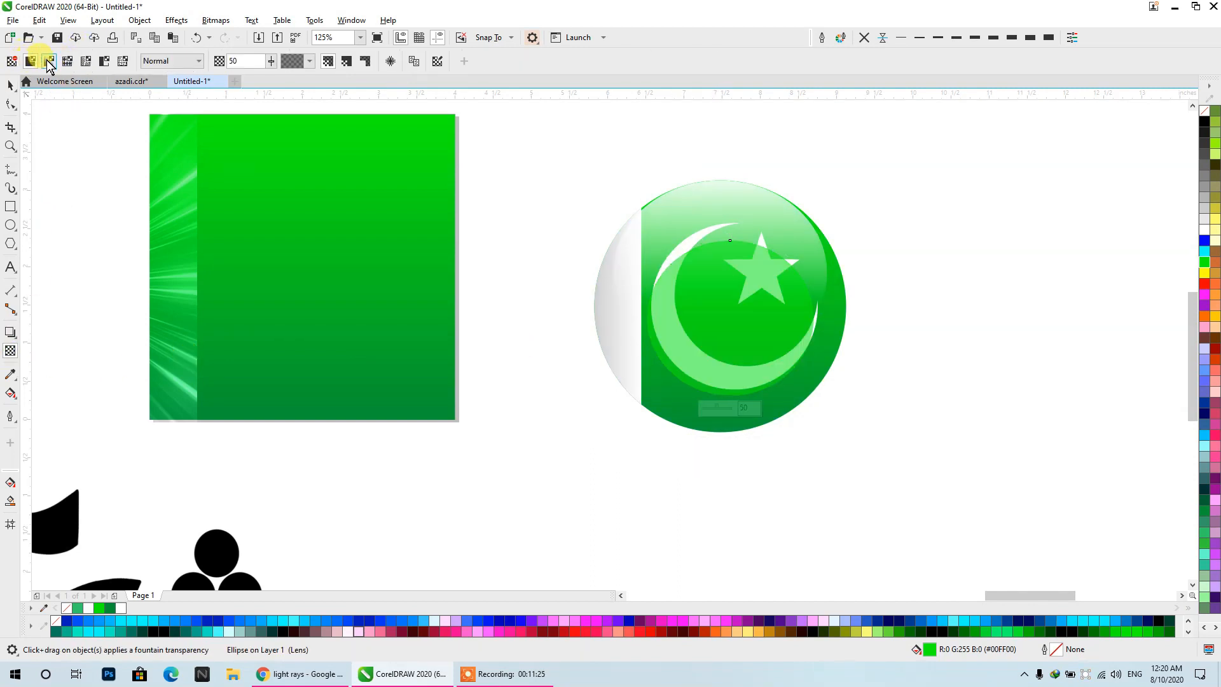
left_click(296, 61)
left_click(273, 61)
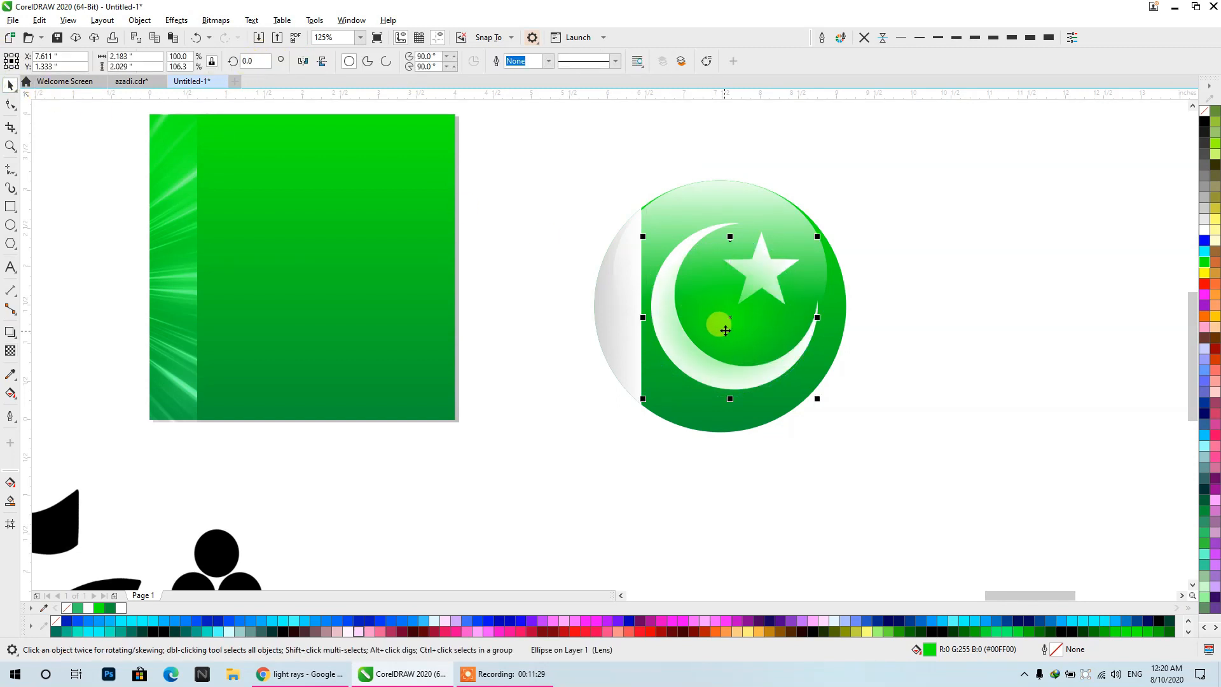
- PowerClip the soft green glow inside the ball and position it slightly left of and below the ball's centre
left_click_drag(725, 330, 1061, 301)
right_click(1062, 302)
left_click(799, 430)
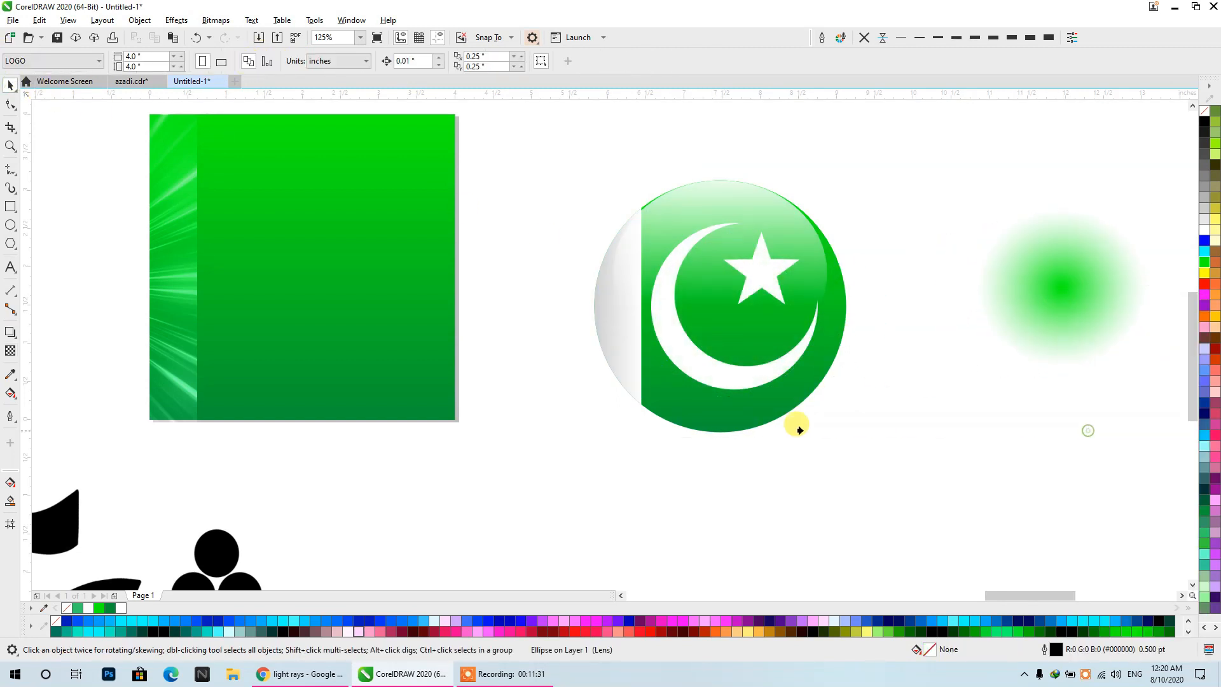
left_click(706, 412)
left_click(719, 404, "ctrl")
left_click_drag(720, 306, 704, 333)
left_click(948, 325, "ctrl")
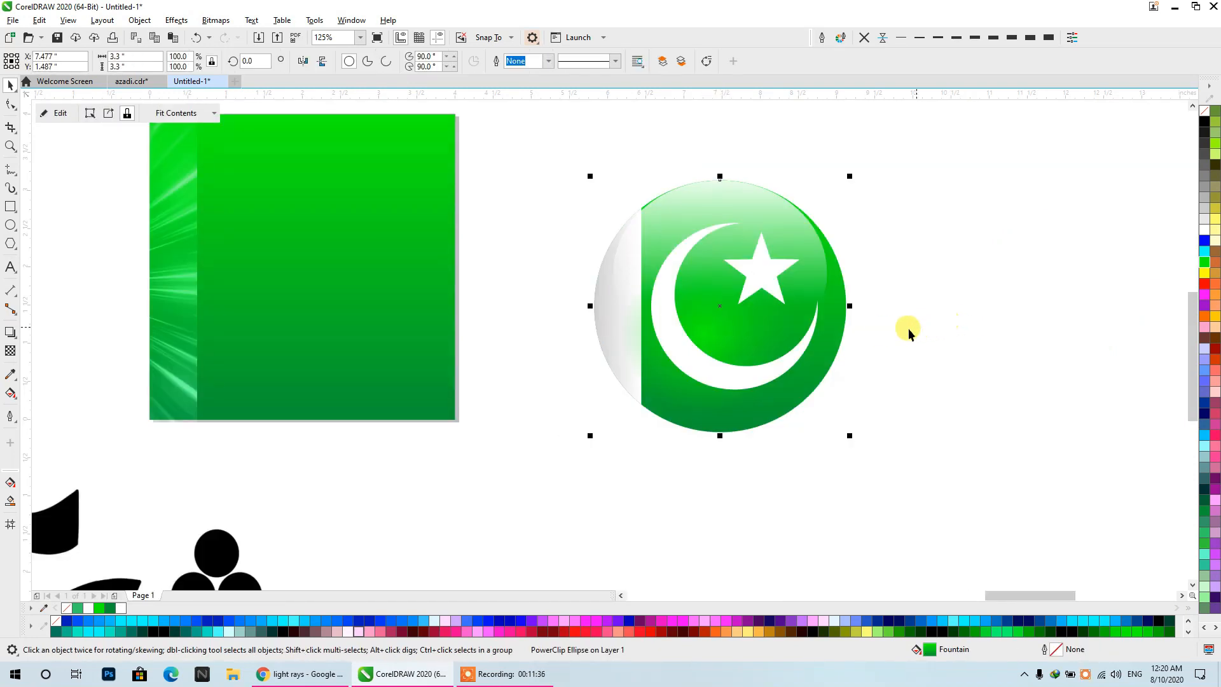
- Edit the ball's PowerClip contents and move the green glow right so it sits just below the ball's centre
left_click(732, 385, "ctrl")
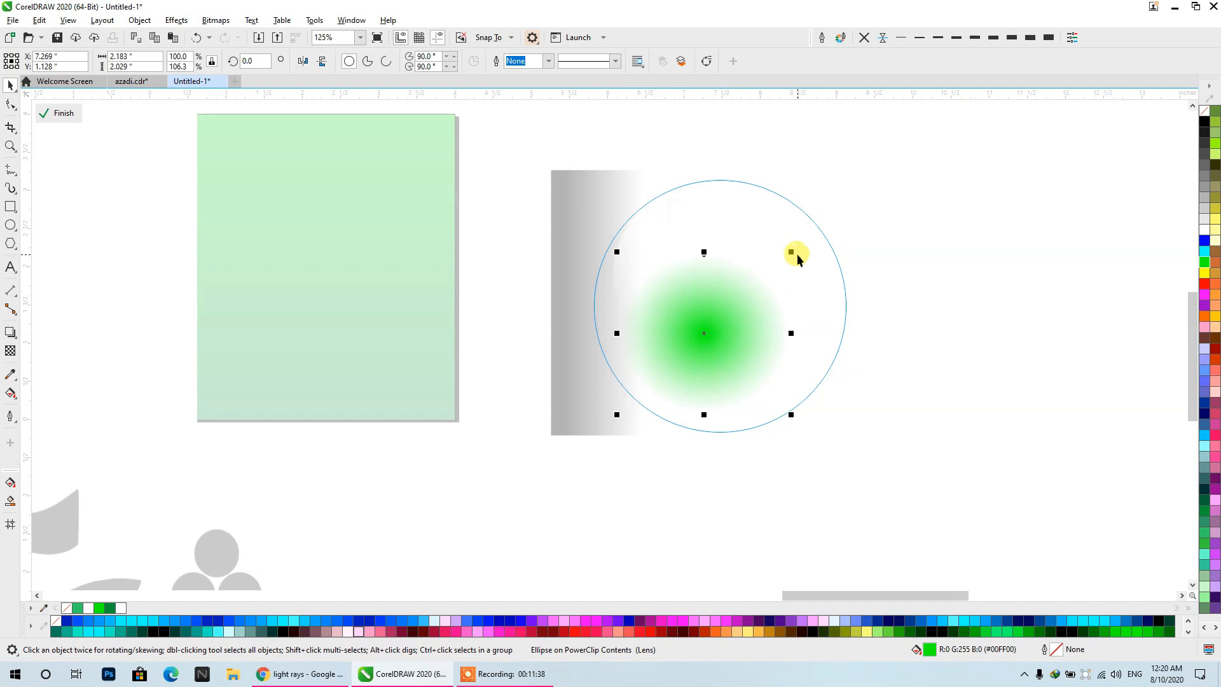
left_click_drag(789, 333, 838, 333)
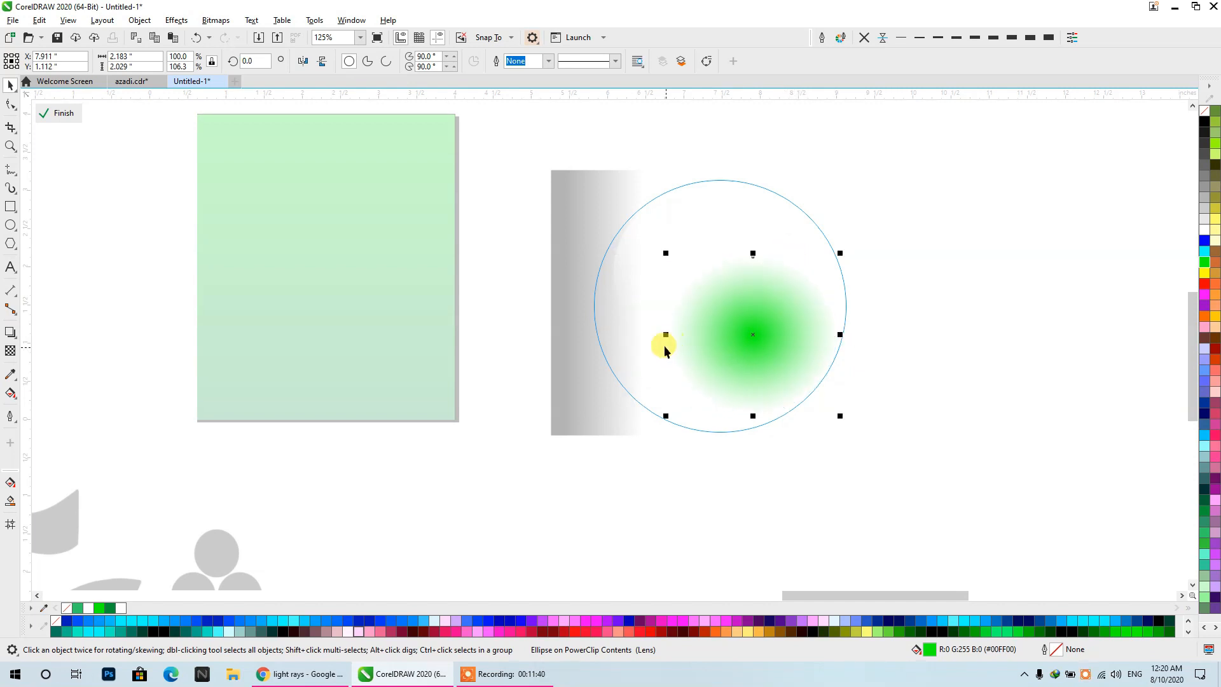
left_click_drag(662, 334, 613, 328)
left_click(908, 362, "ctrl")
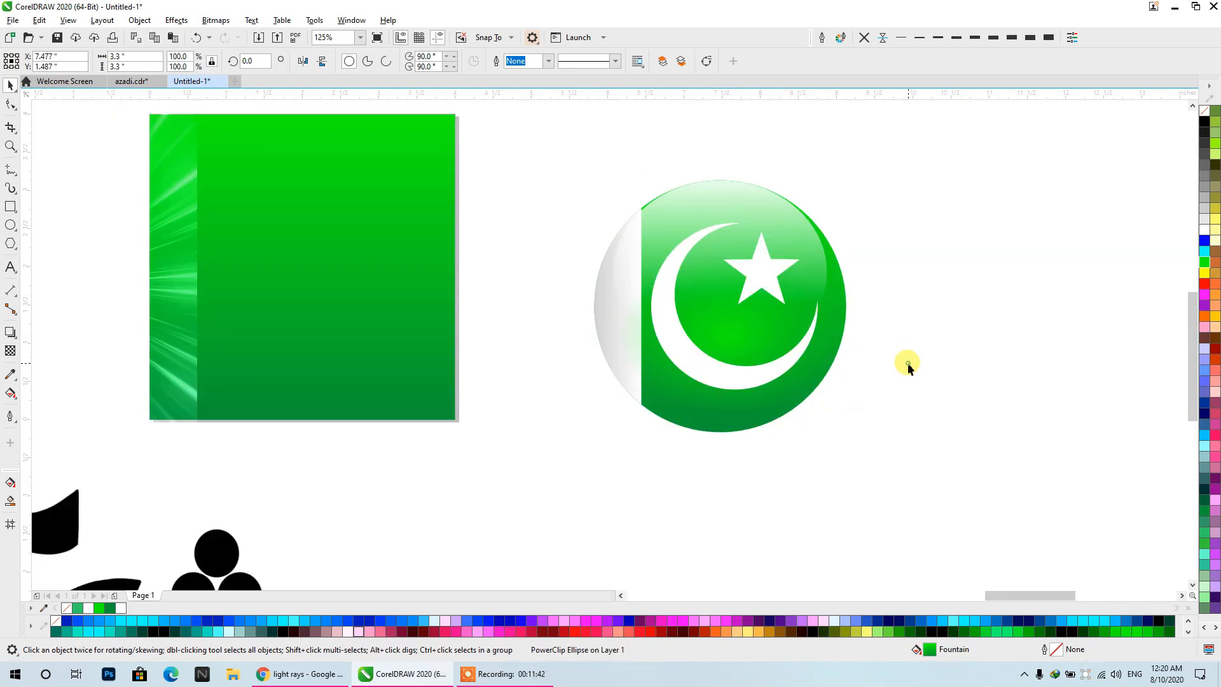
- Group the ball with its crescent and star
scroll(746, 296, "down", 4)
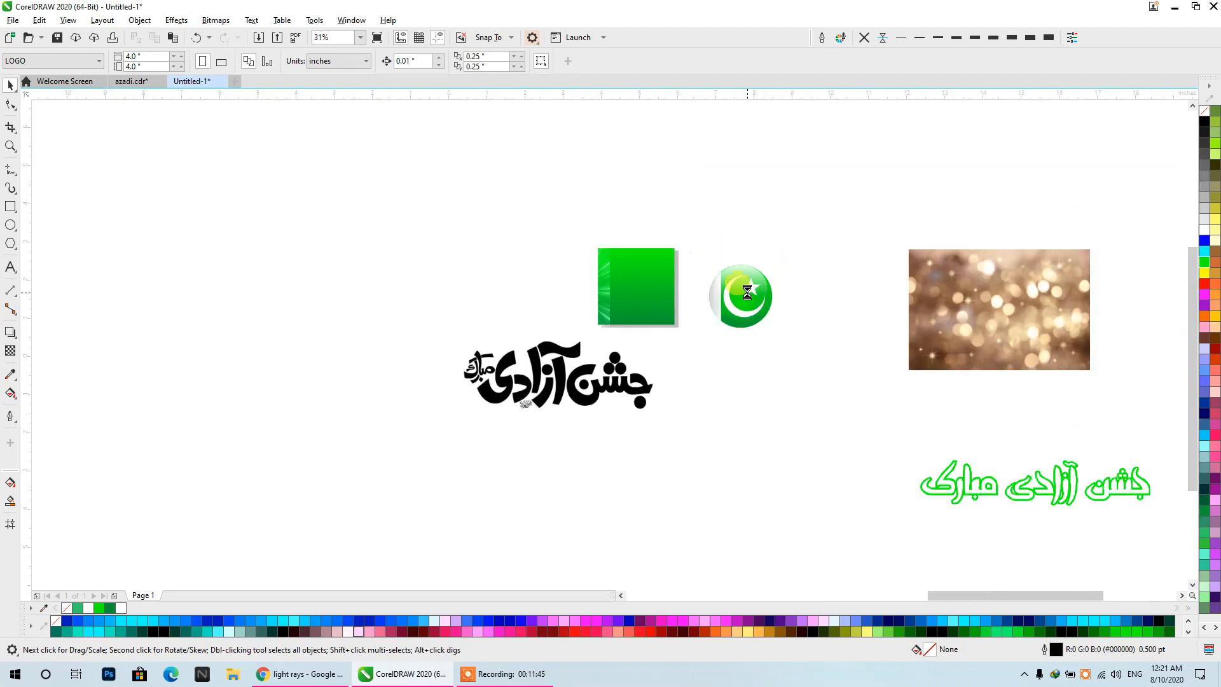
scroll(749, 296, "up", 4)
left_click_drag(559, 468, 560, 461)
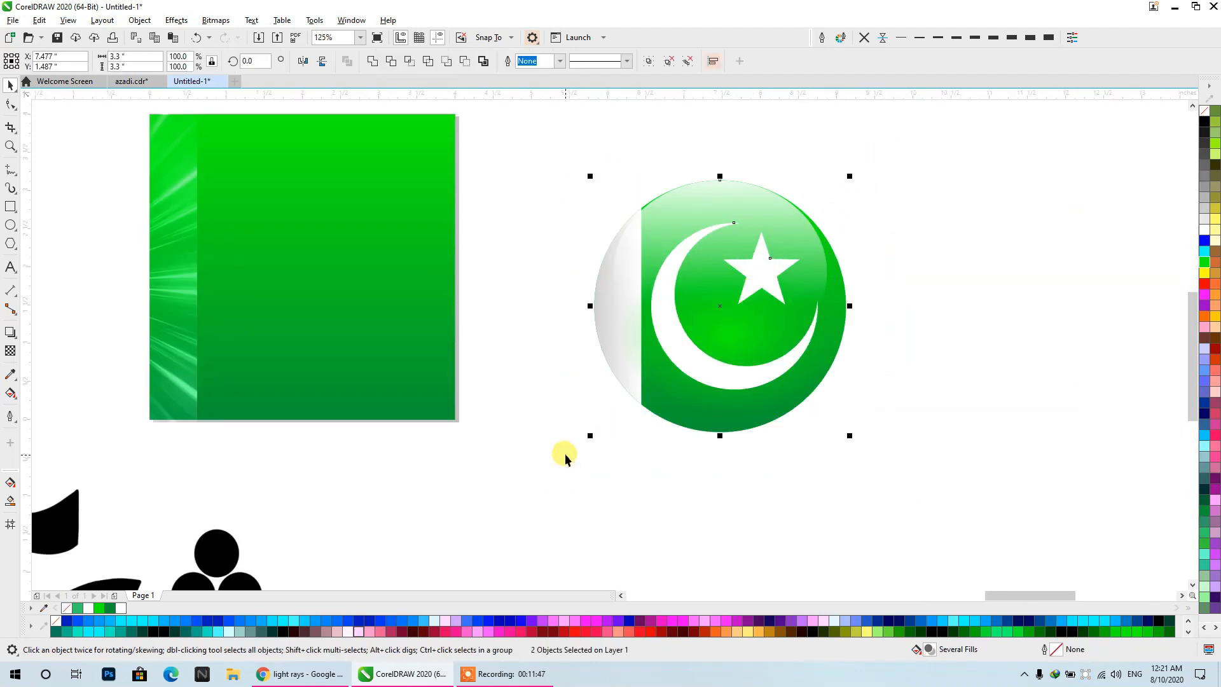
key("ctrl+g")
- PowerClip the light-ray texture inside the green gradient square of the poster
scroll(820, 336, "down", 4)
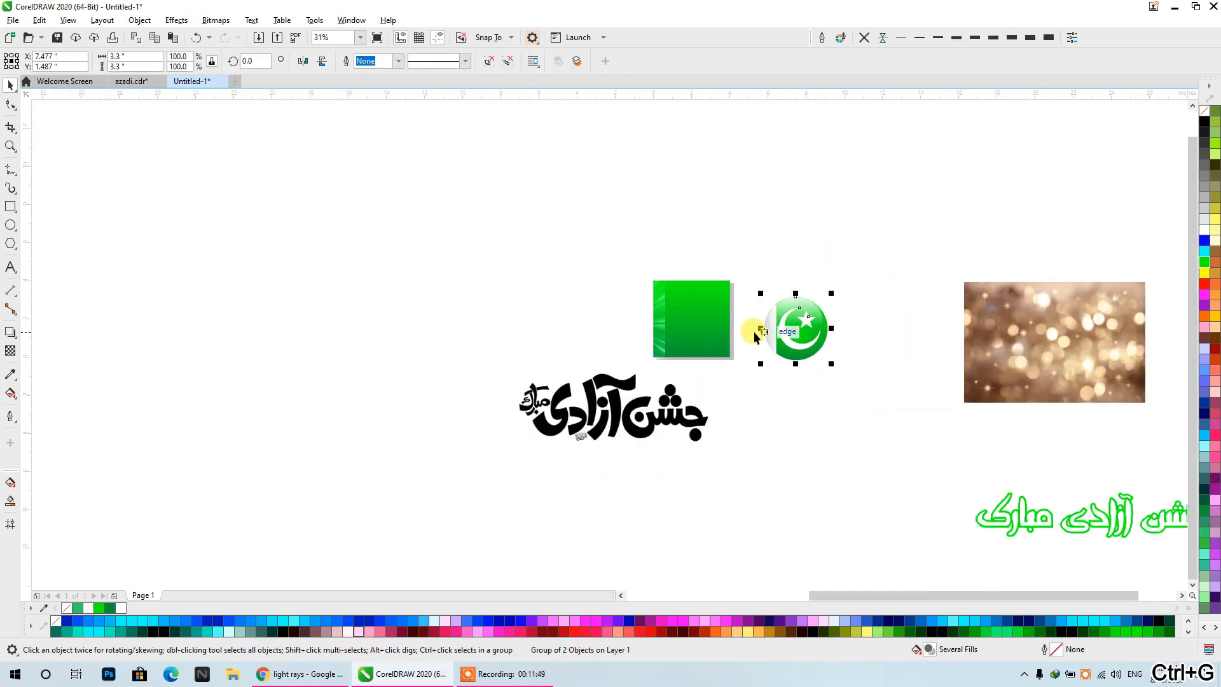
scroll(646, 338, "up", 2)
left_click_drag(630, 342, 409, 299)
right_click(428, 275)
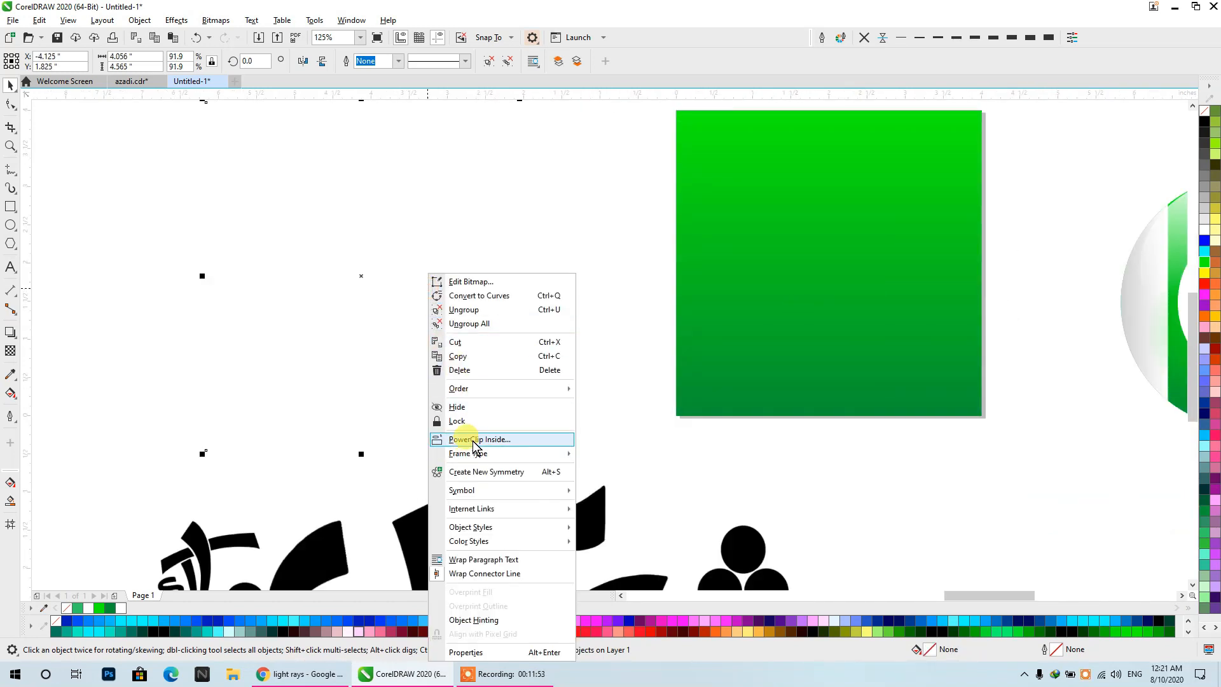
left_click(469, 441)
left_click(822, 349)
left_click_drag(526, 297, 213, 255)
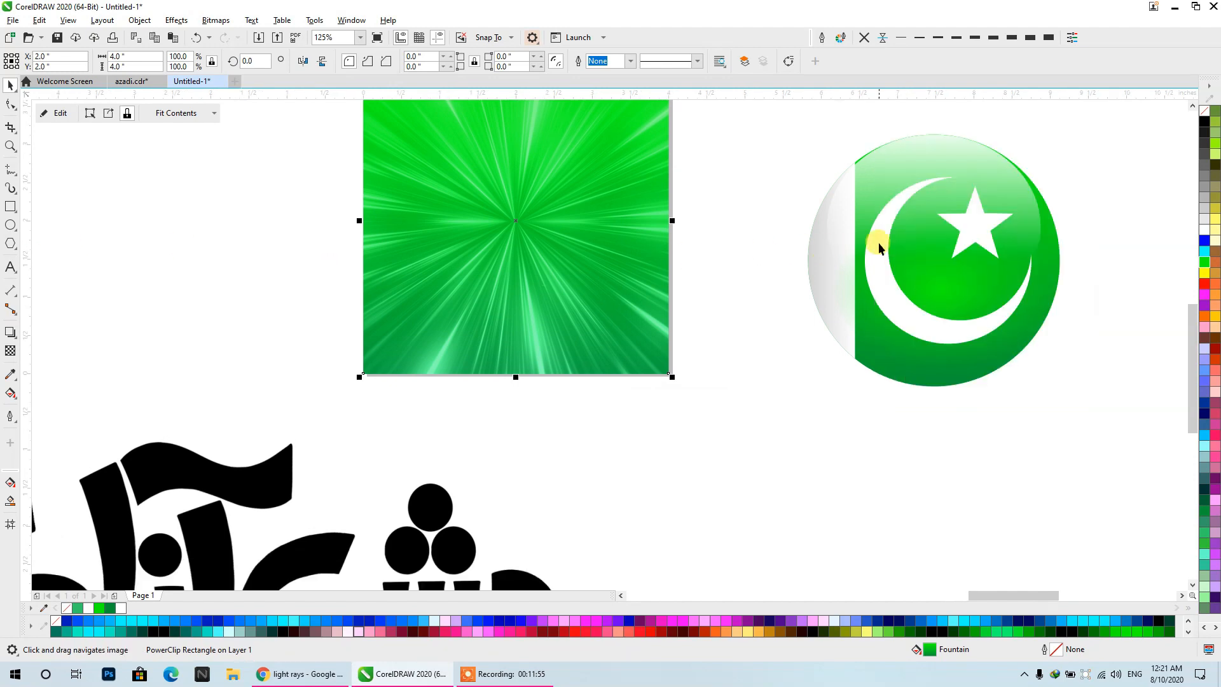
- Shrink the flag ball to about 1.76 inches and place it on the poster, centred horizontally and slightly above the middle
right_click(902, 235)
left_click(865, 311)
left_click(861, 330)
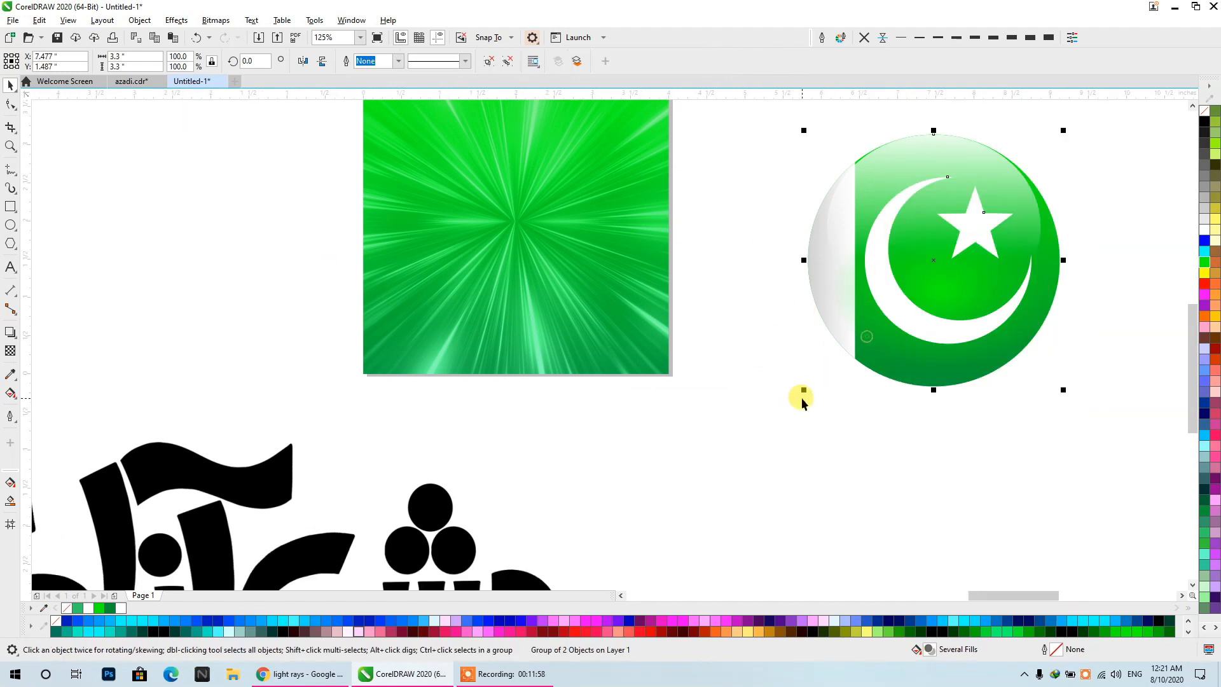
left_click_drag(800, 392, 916, 327)
left_click_drag(982, 233, 510, 254)
left_click(540, 241)
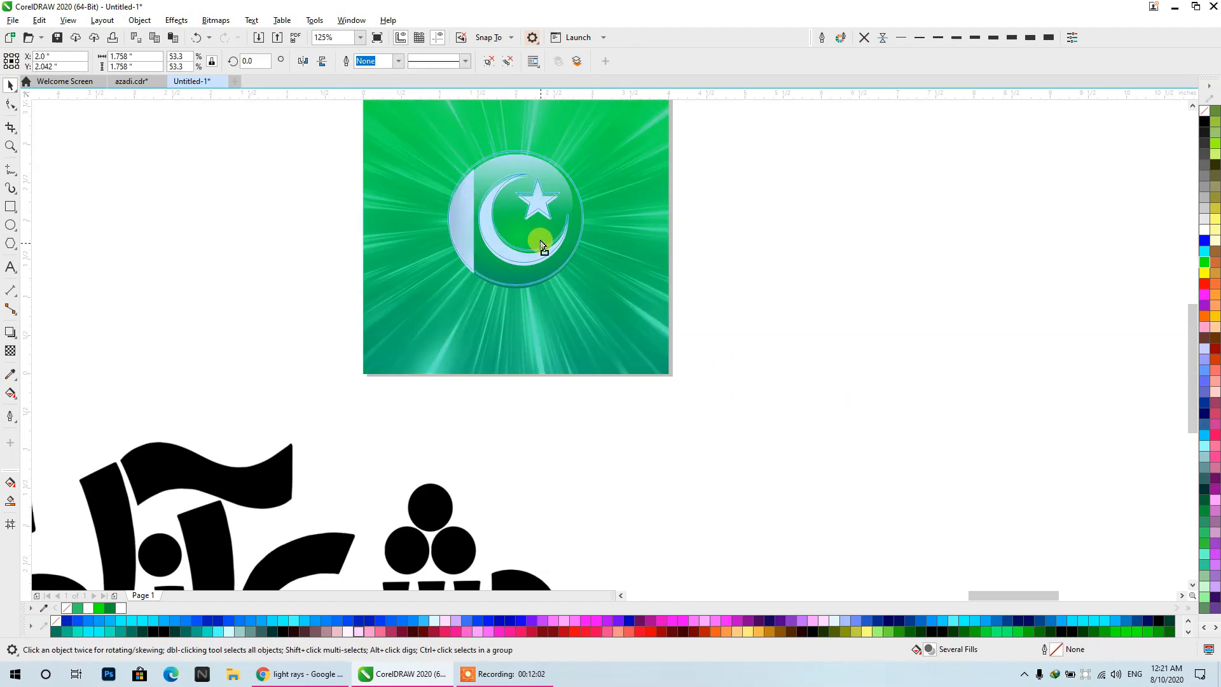
left_click(758, 235)
- Draw a flat ellipse about 2.33 by 0.6 inches below the flag ball and centre it horizontally with the ball
left_click_drag(487, 210, 539, 291)
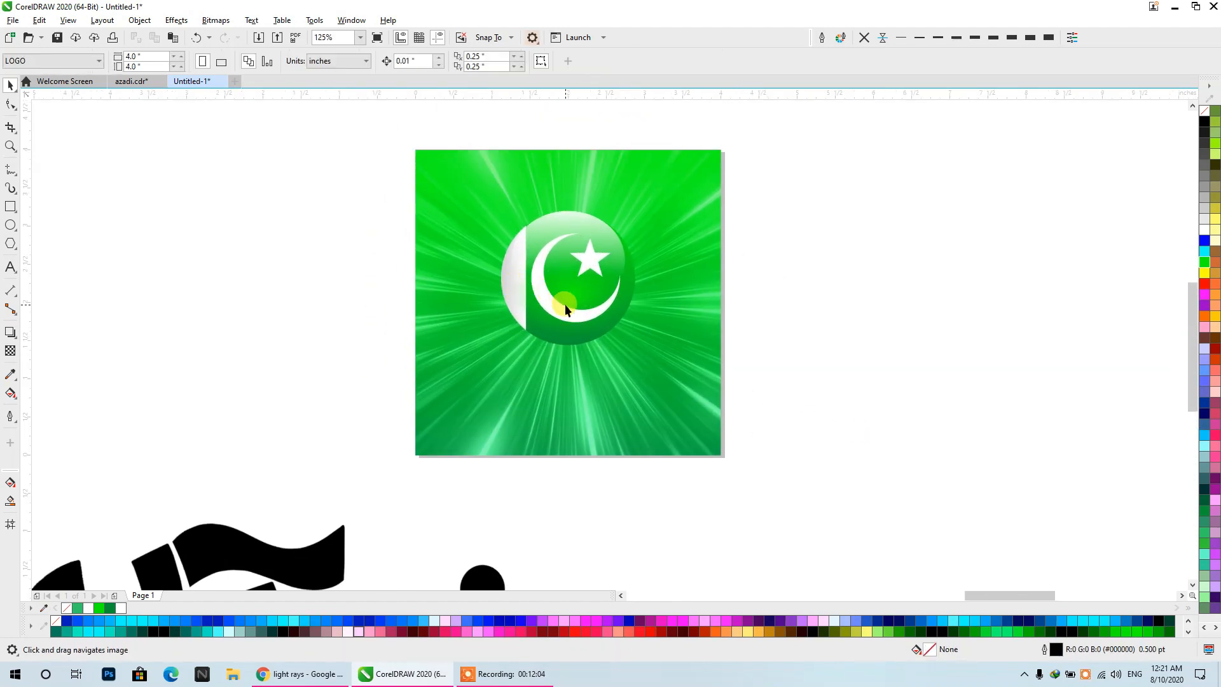
scroll(565, 308, "up", 2)
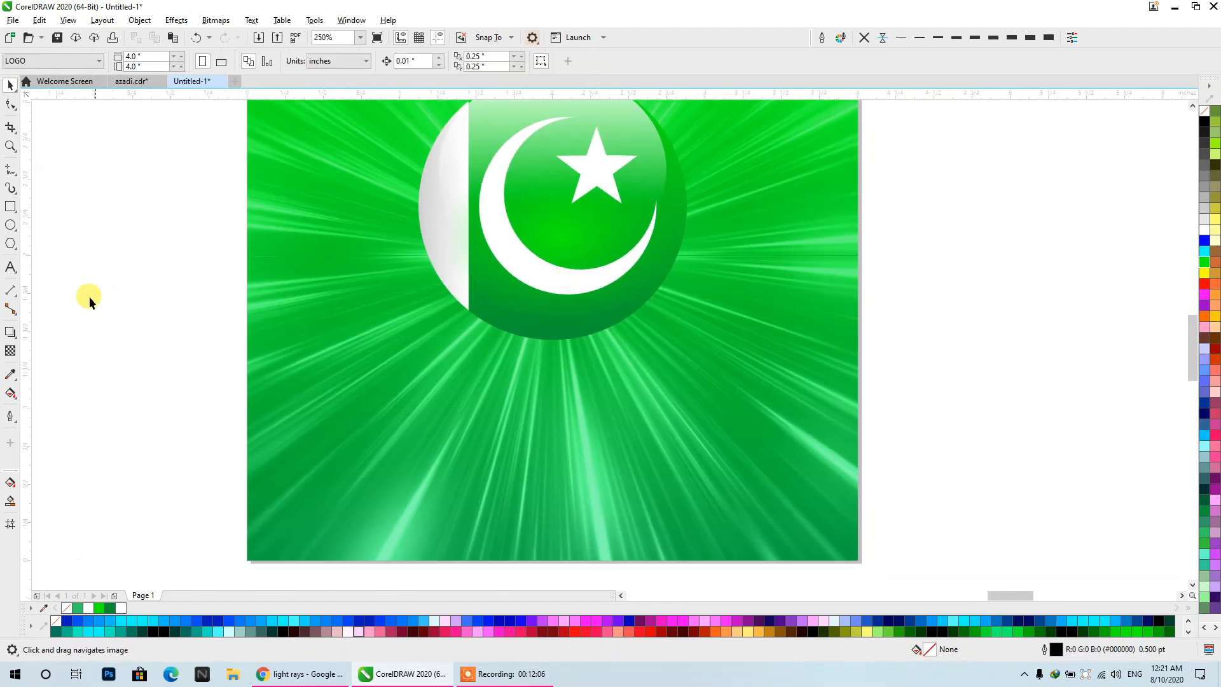
left_click(10, 224)
left_click_drag(352, 324, 715, 423)
left_click(11, 87)
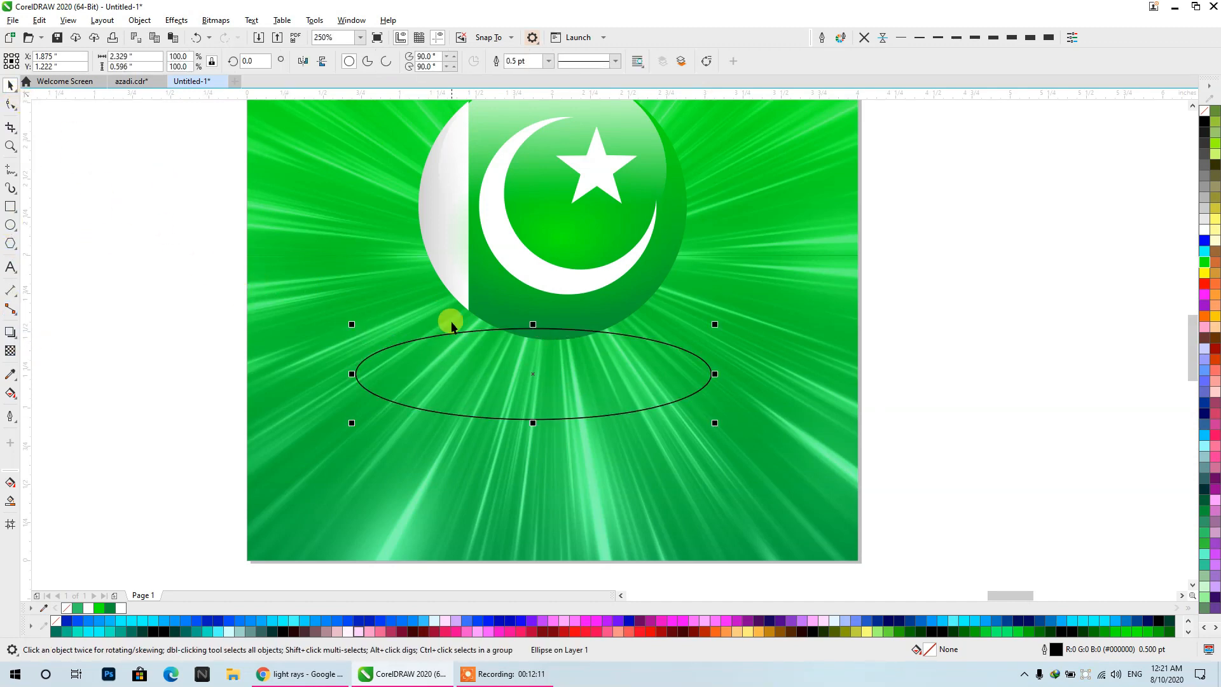
left_click_drag(522, 389, 523, 430)
left_click(546, 313, "shift")
key("c")
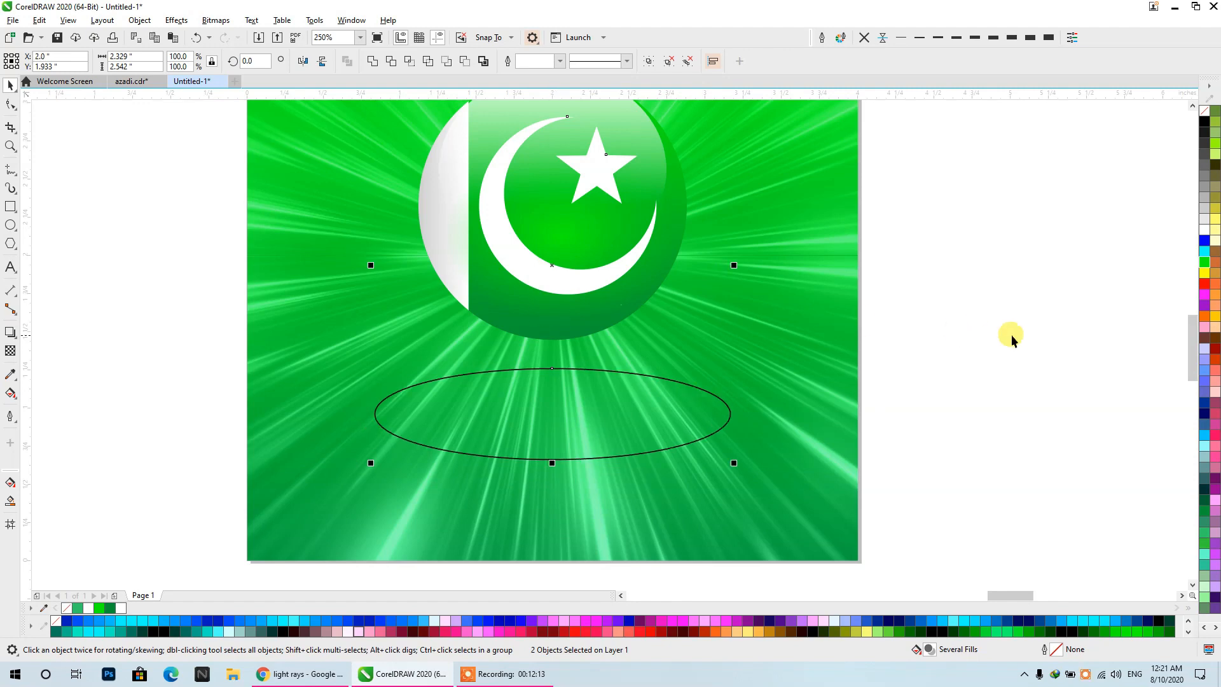
- Fill the flat ellipse below the ball with black and remove its outline
left_click(1011, 336)
left_click(685, 405)
left_click(1206, 132)
right_click(1204, 110)
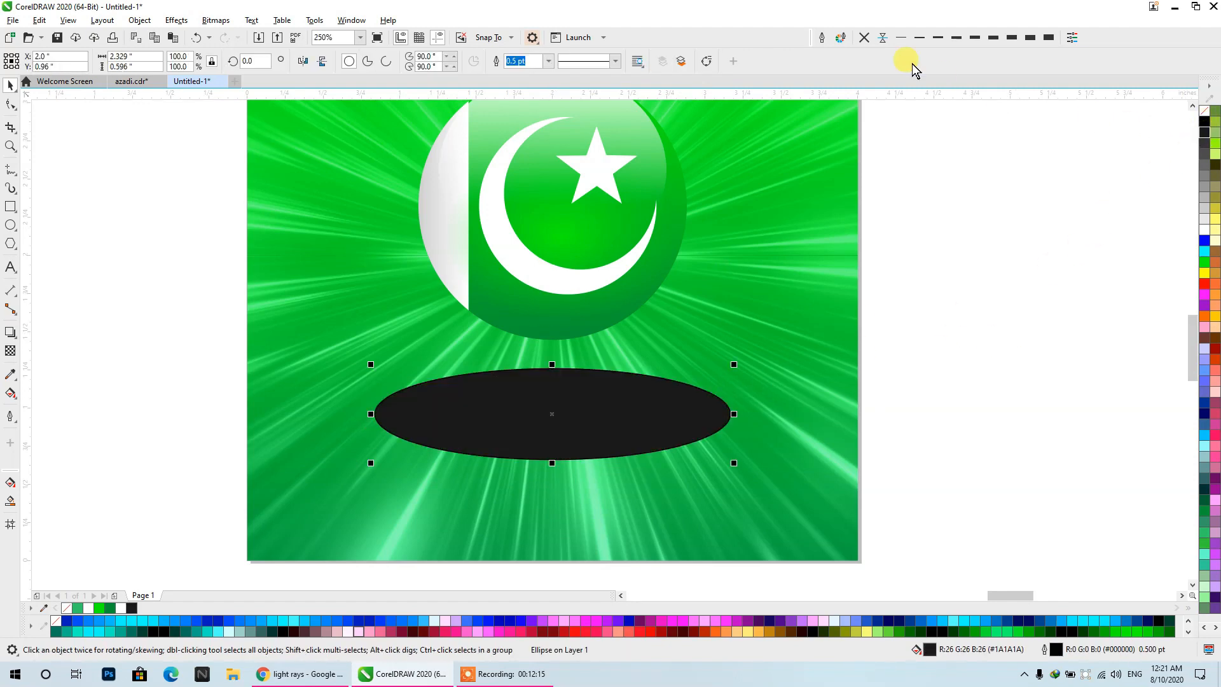
left_click(1206, 122)
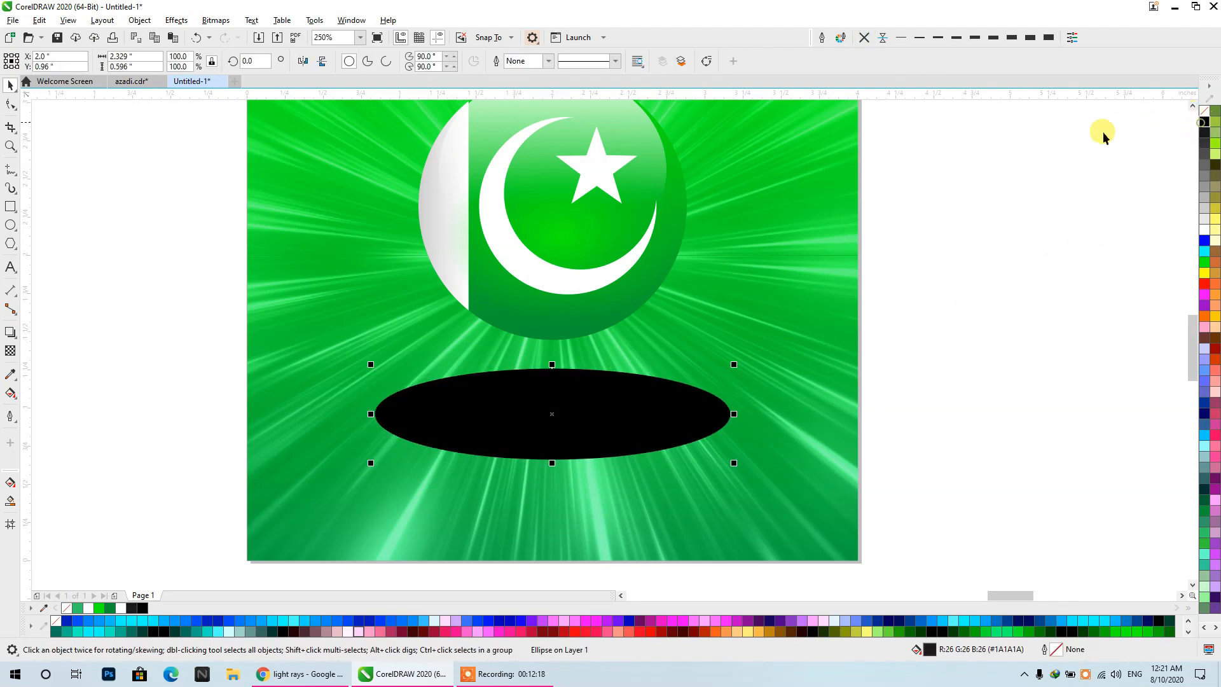
- Apply an elliptical fountain transparency to the black ellipse so it fades outward from its centre into a soft shadow
left_click(11, 351)
left_click(36, 63)
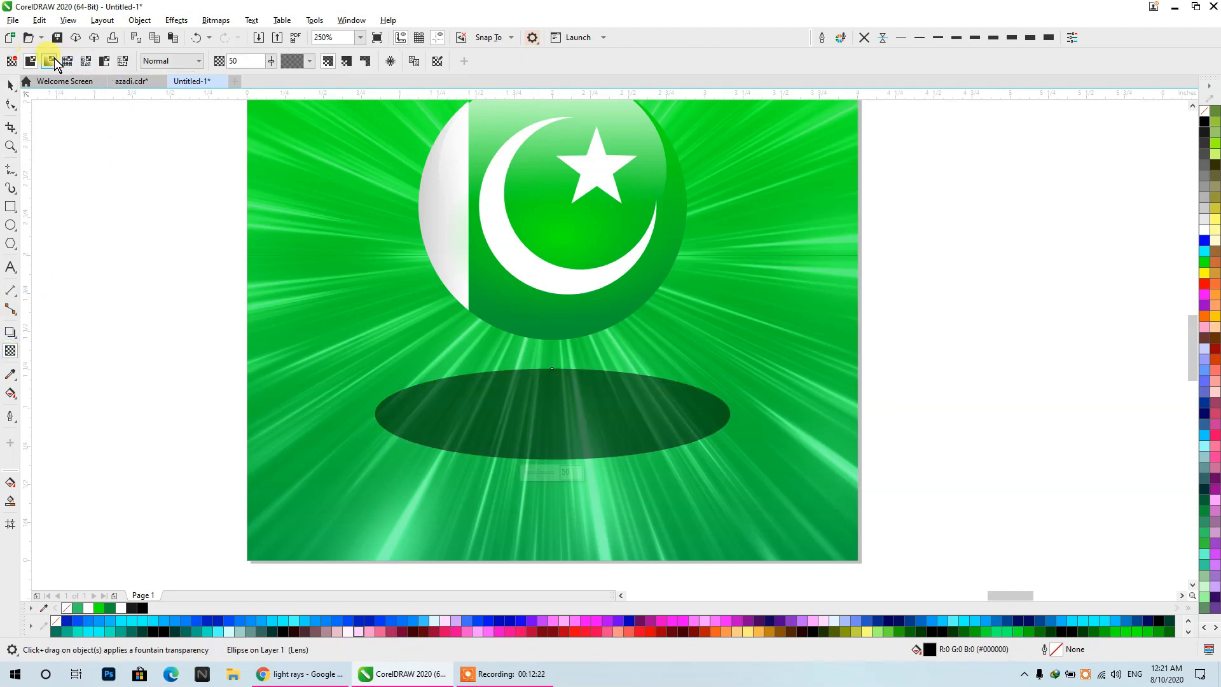
left_click(48, 61)
left_click(277, 62)
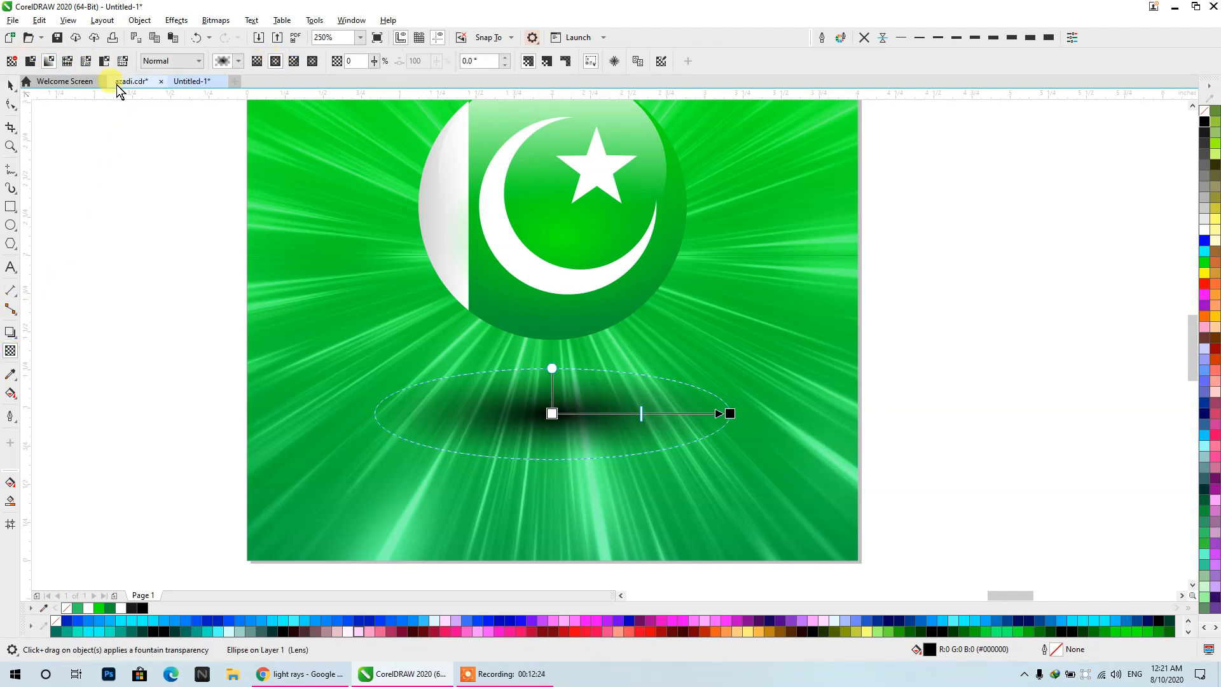
- Recolour the soft elliptical shadow below the ball with dark green #006633
left_click(9, 86)
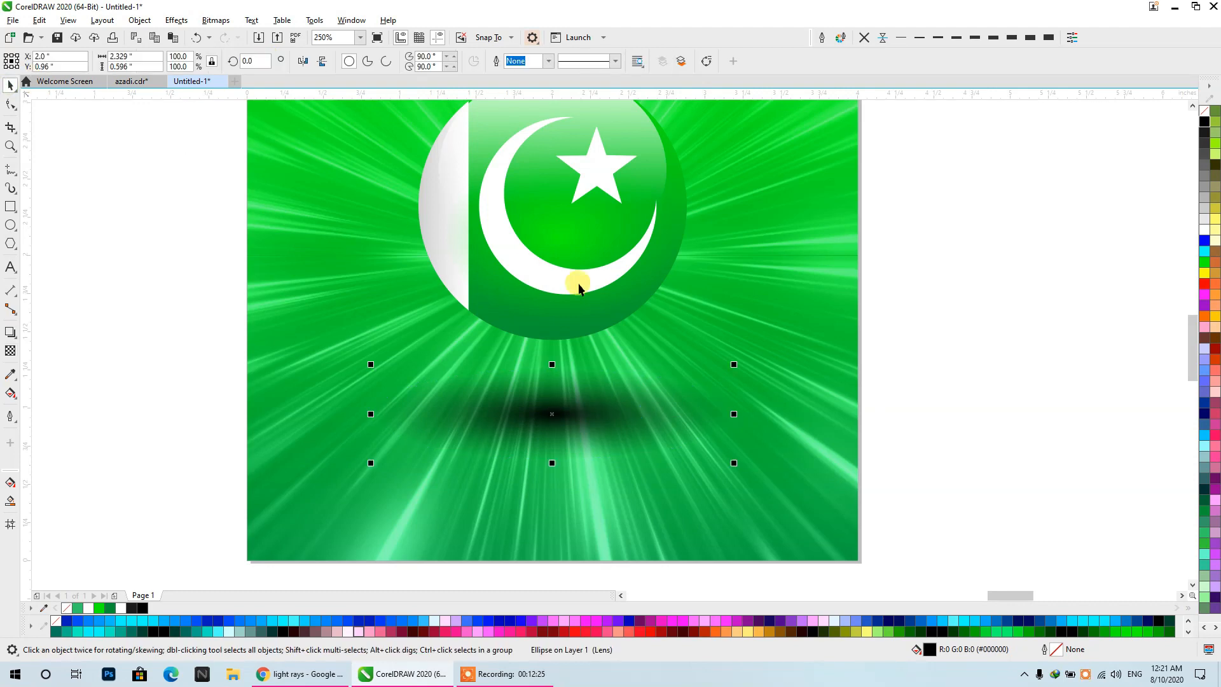
left_click(1202, 499)
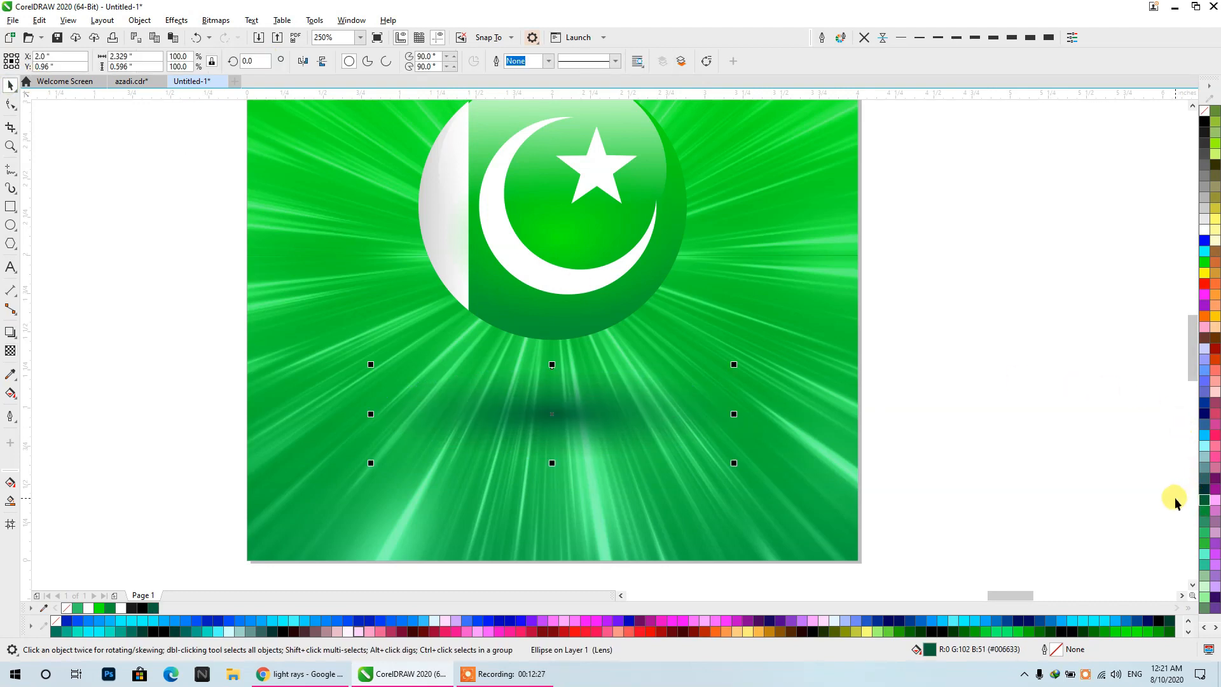
left_click(868, 360)
left_click(573, 420)
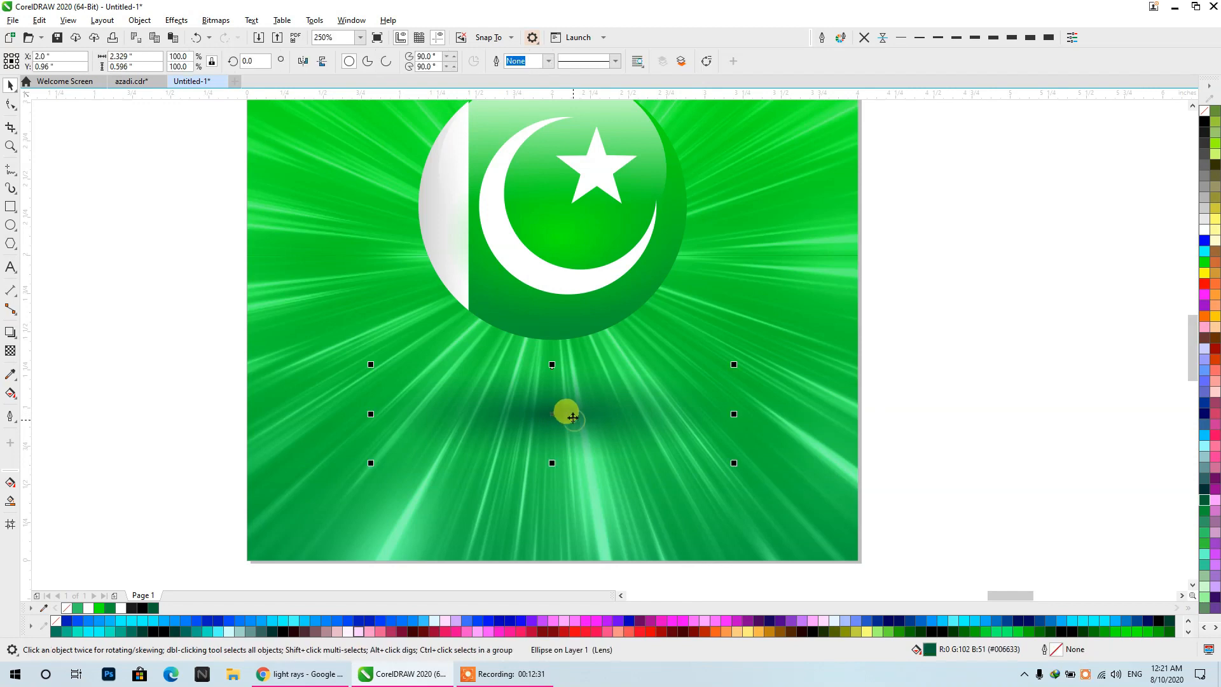
- Move the flag ball down closer to its shadow, and enlarge ball and shadow together, placed slightly higher on the poster
left_click_drag(582, 299, 580, 332)
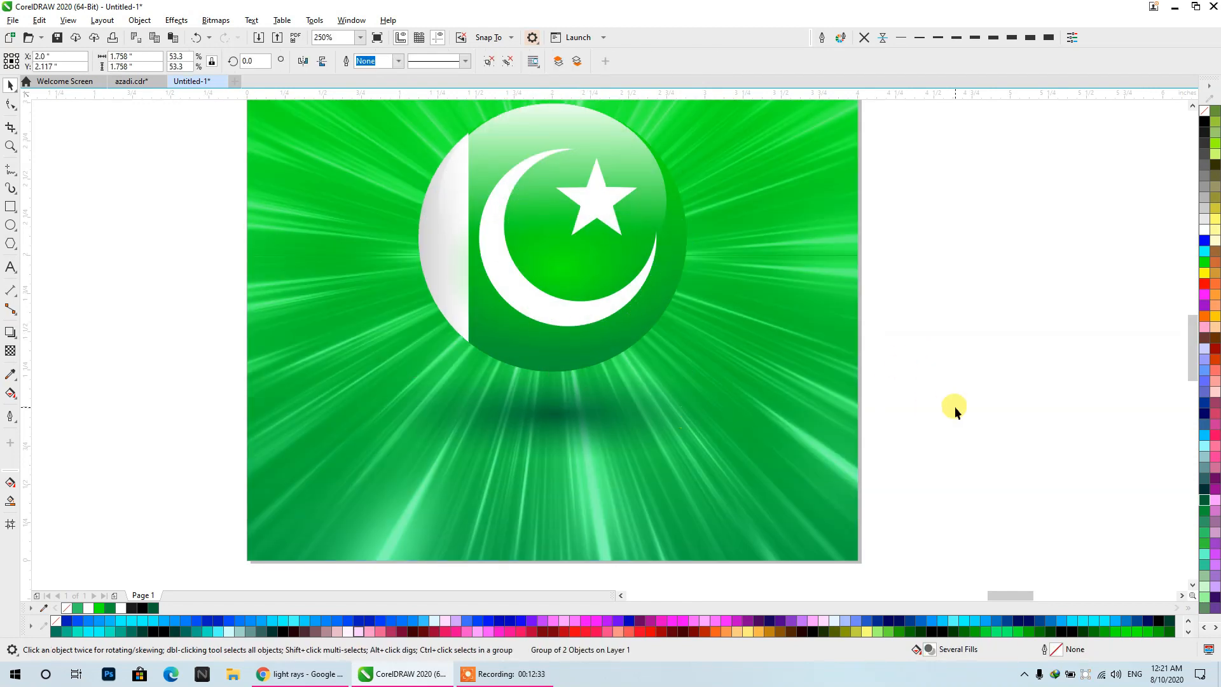
left_click(955, 406)
scroll(678, 300, "down", 2)
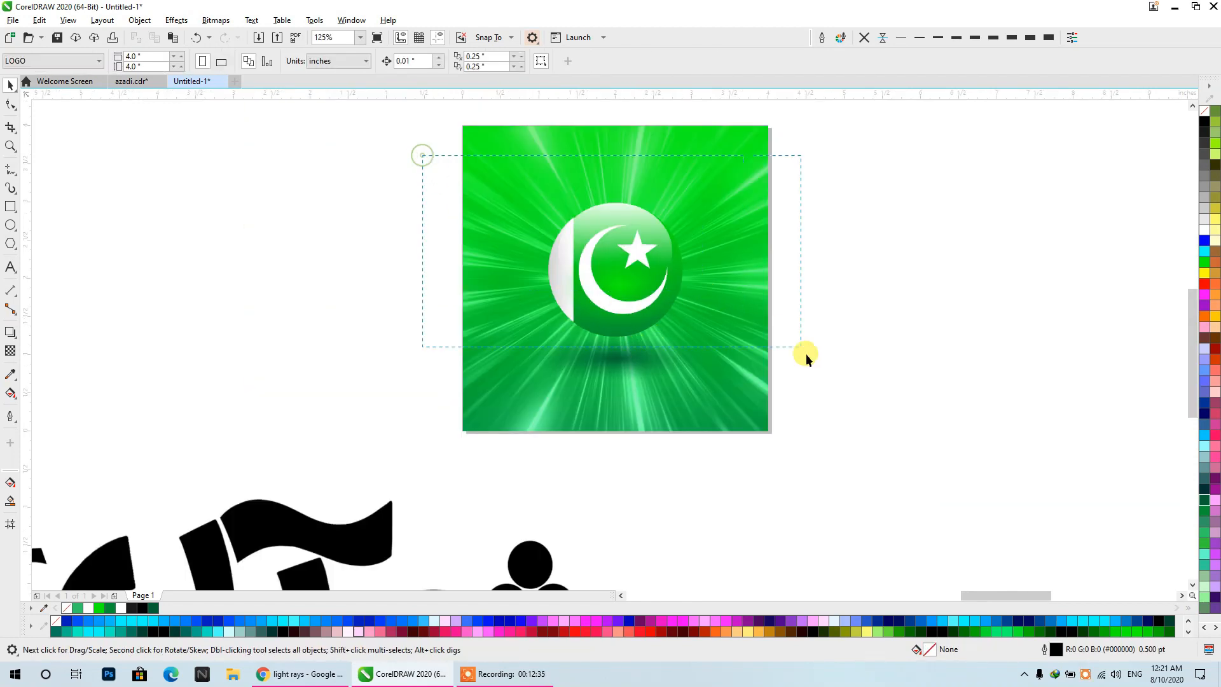
left_click_drag(806, 354, 805, 353)
left_click_drag(706, 195, 745, 173)
left_click_drag(642, 251, 655, 230)
left_click(861, 231)
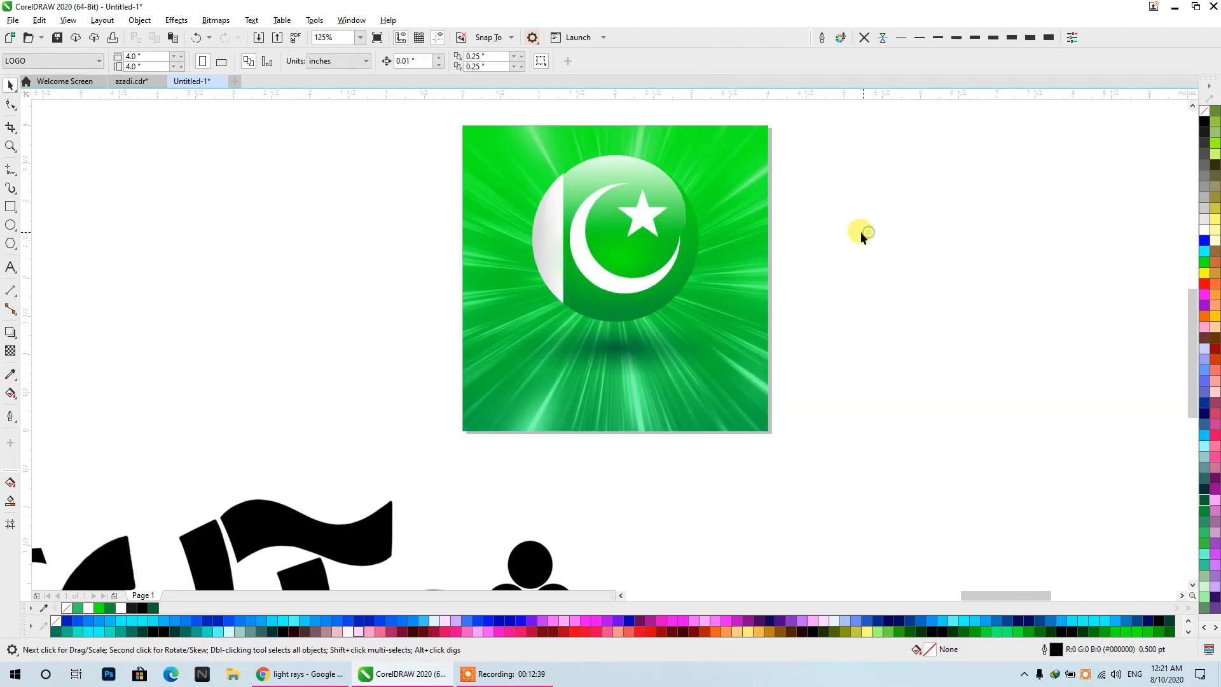
- Delete the golden bokeh photo beside the poster
scroll(553, 274, "down", 5)
left_click(932, 296)
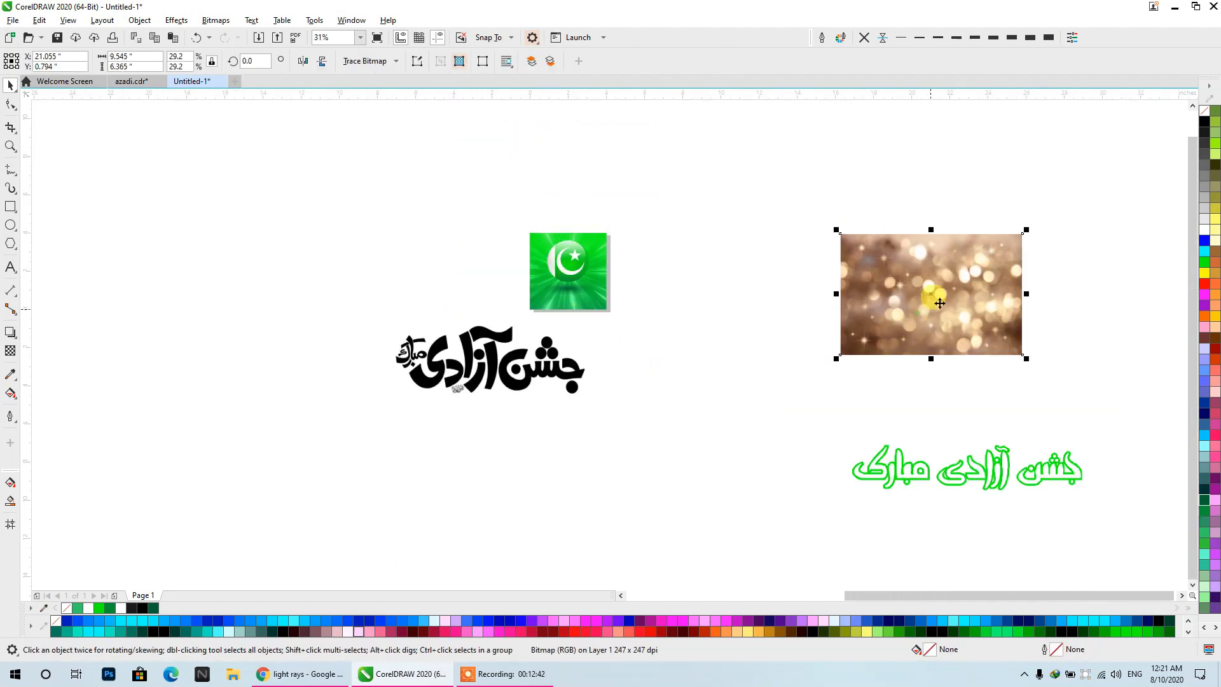
left_click_drag(932, 296, 644, 269)
scroll(553, 264, "up", 3)
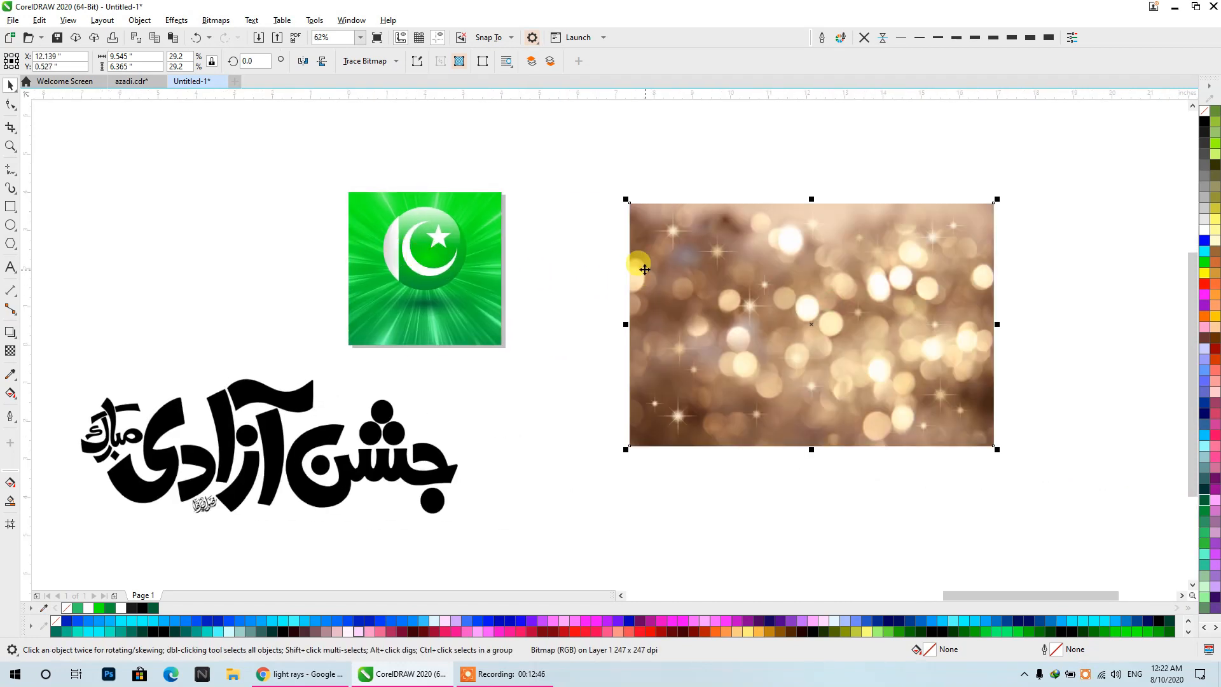
key("Delete")
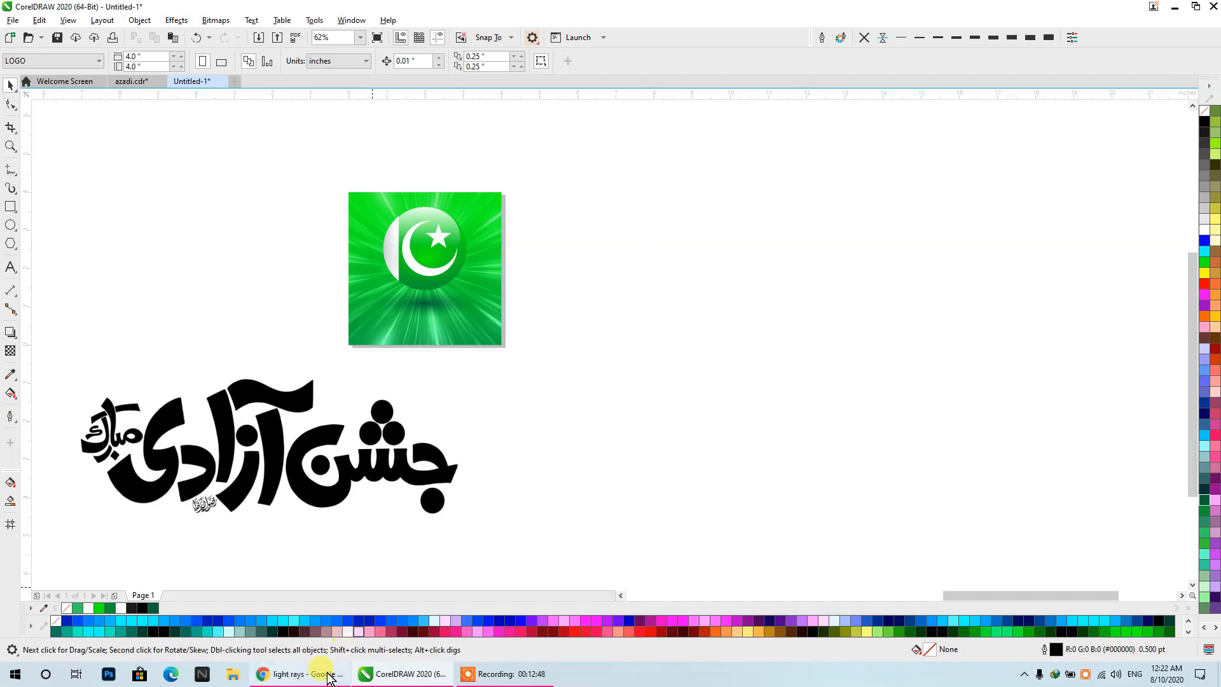
- Switch to Chrome and go back to the Google Images results for sparkles
left_click(300, 674)
left_click(13, 33)
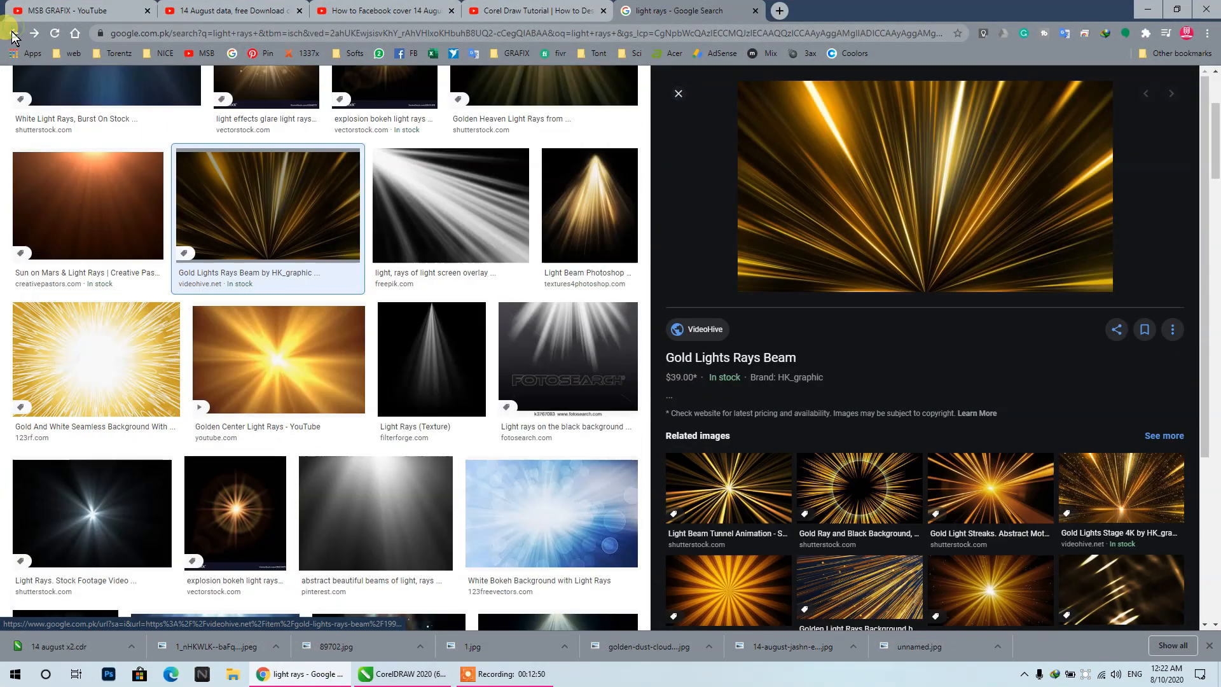
left_click(13, 33)
left_click(14, 33)
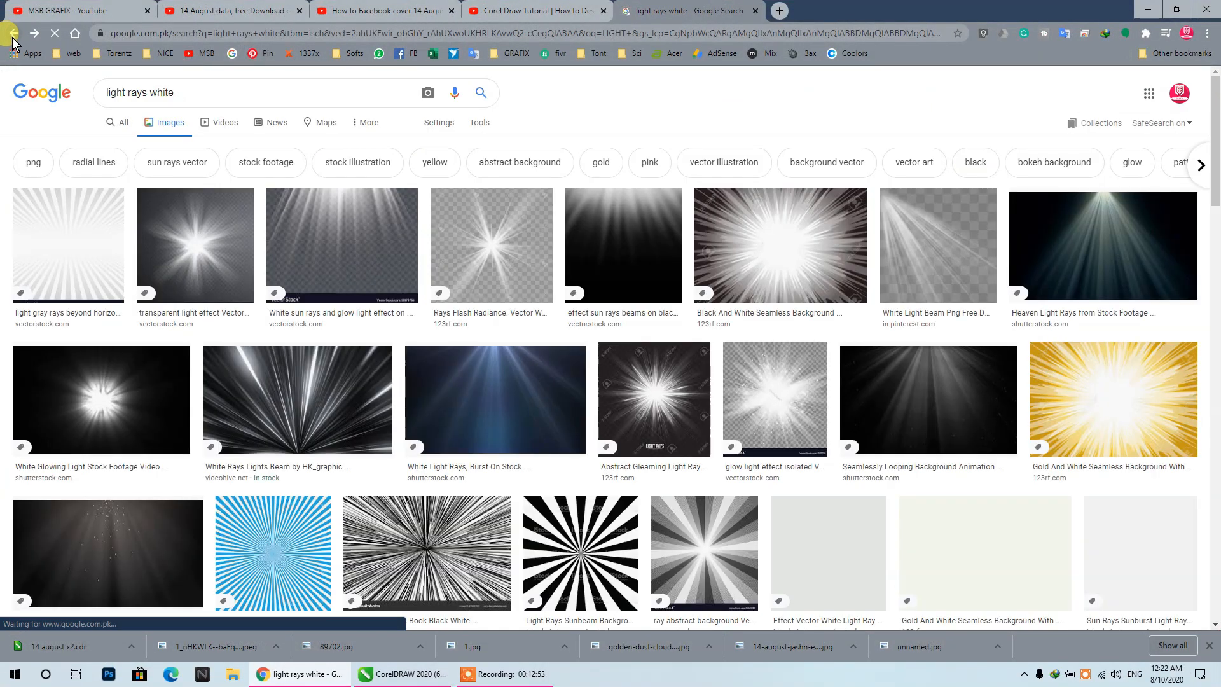
left_click(13, 33)
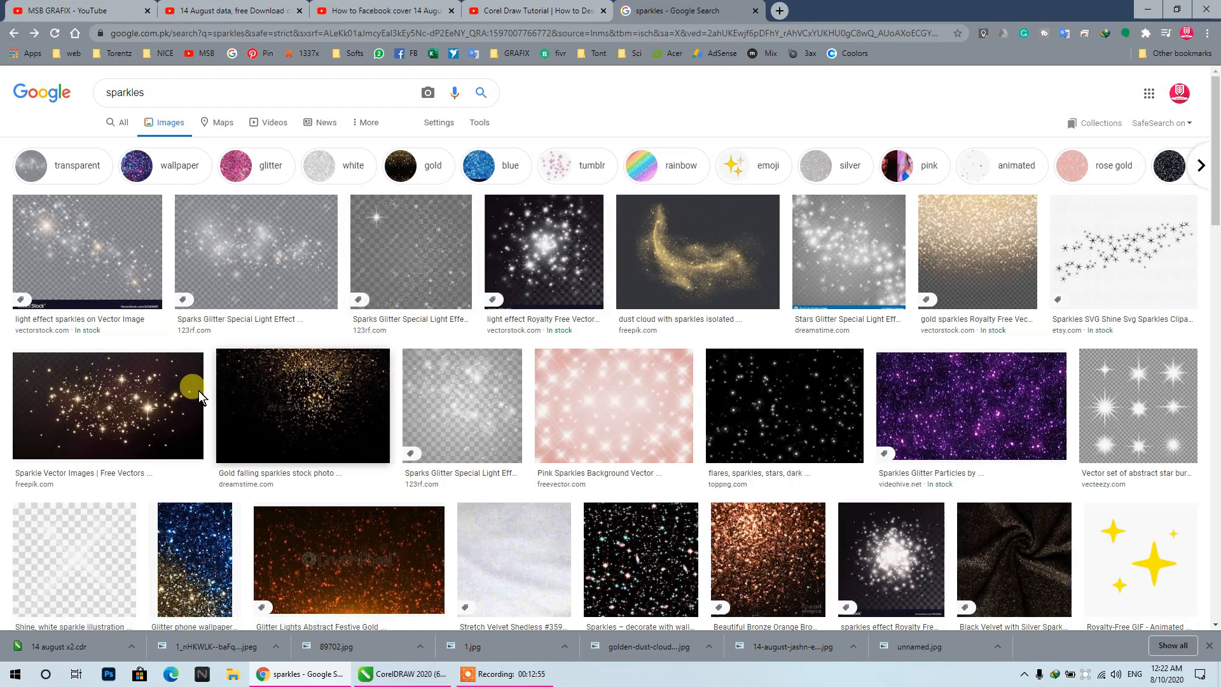
- Browse the sparkle results and related images, previewing several candidates for a white star overlay on a dark background
left_click(191, 388)
scroll(897, 222, "down", 8)
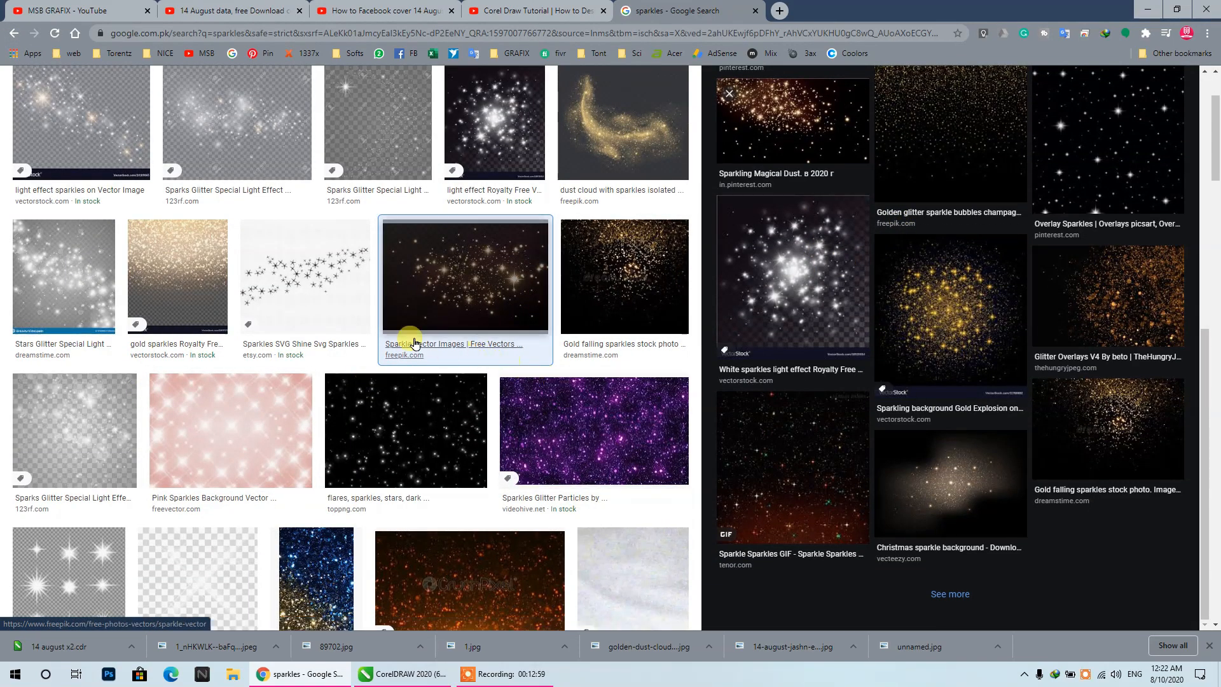
scroll(347, 273, "down", 6)
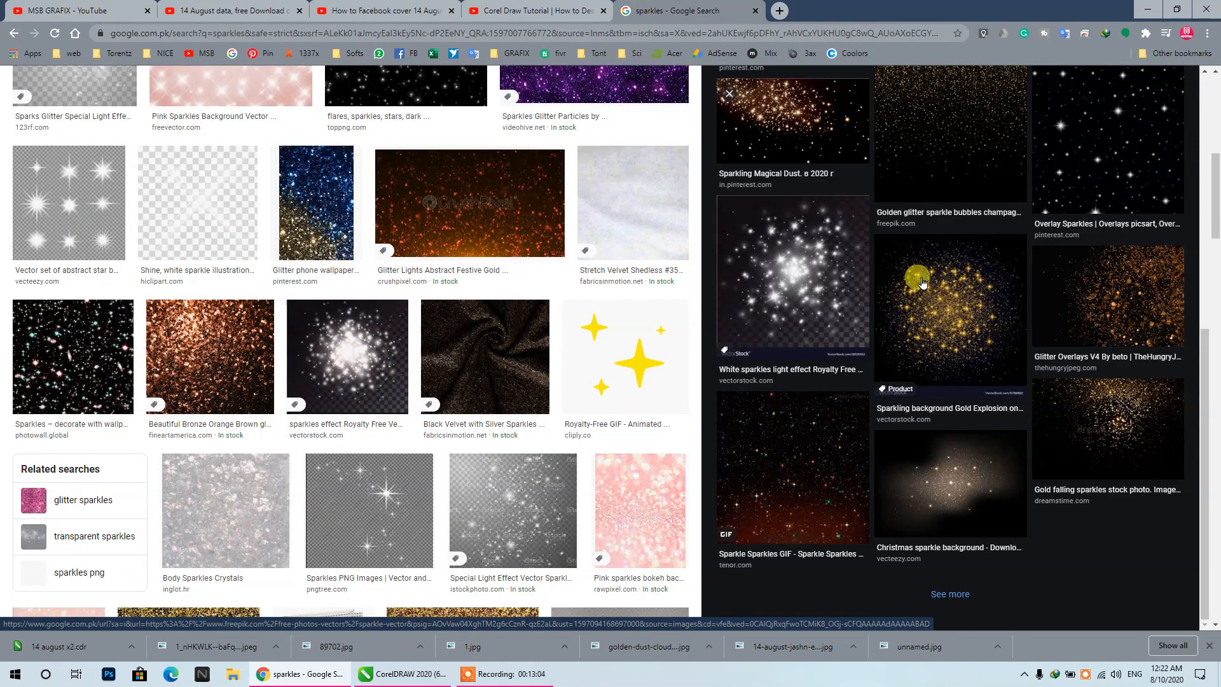
scroll(851, 308, "down", 2)
left_click(844, 336)
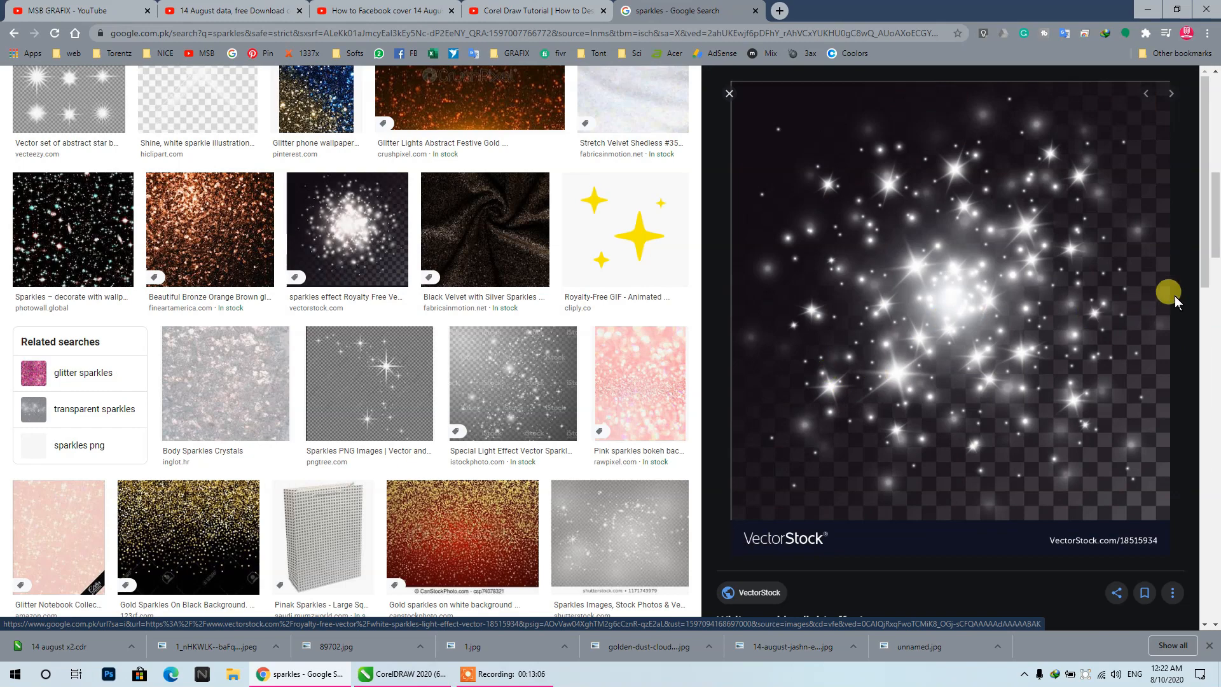
scroll(496, 322, "down", 6)
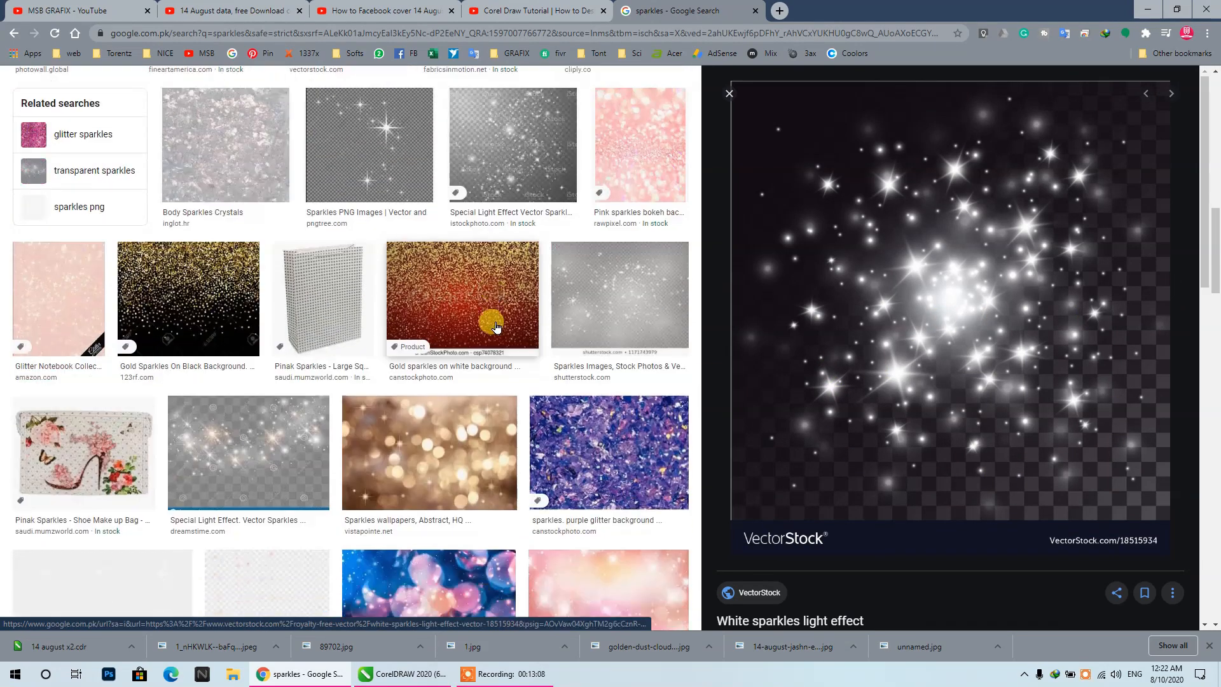
scroll(528, 299, "down", 2)
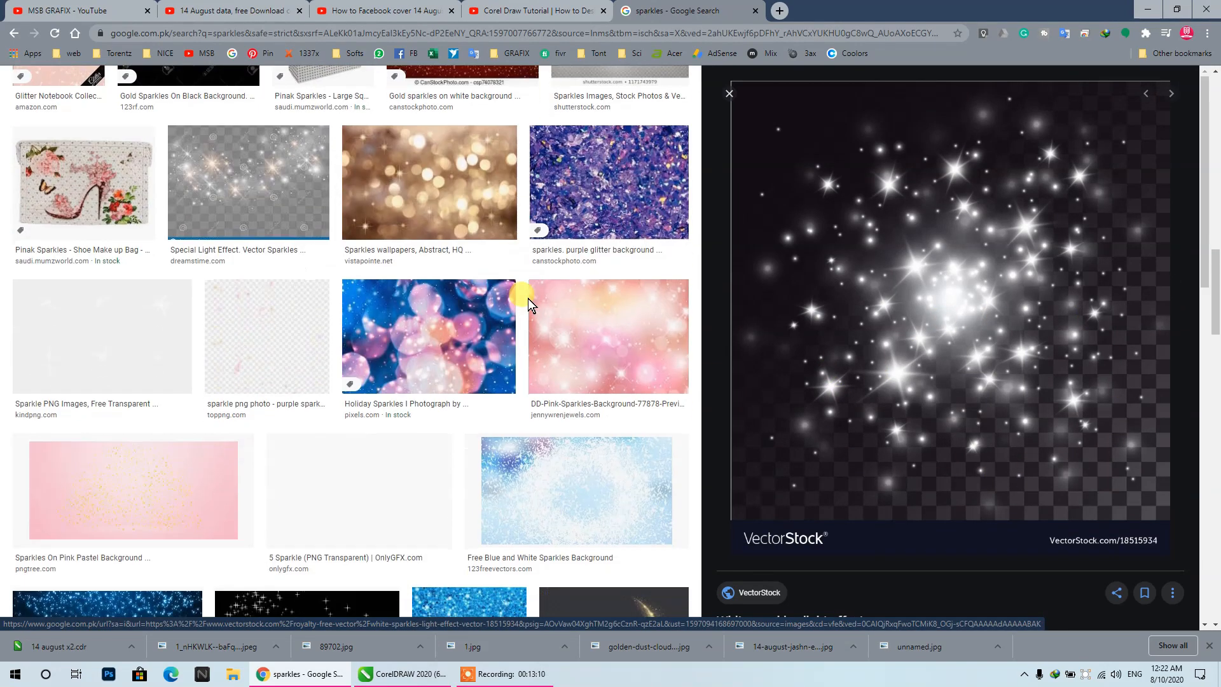
left_click(457, 350)
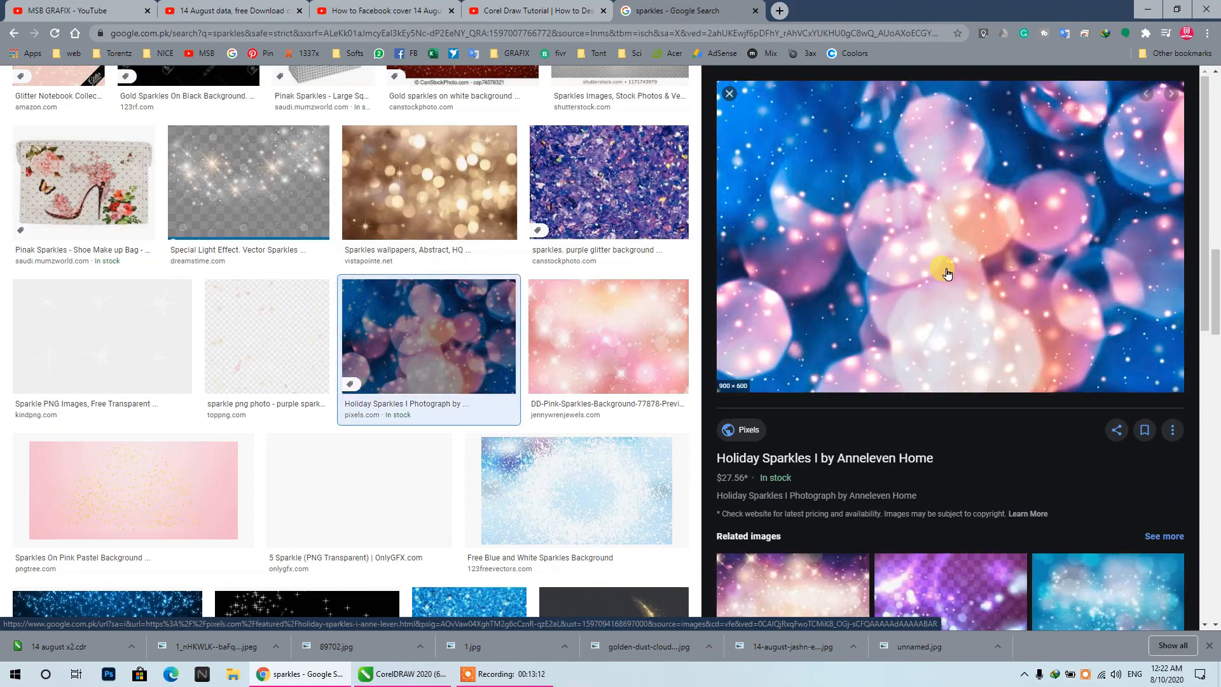
scroll(943, 267, "down", 6)
left_click(855, 363)
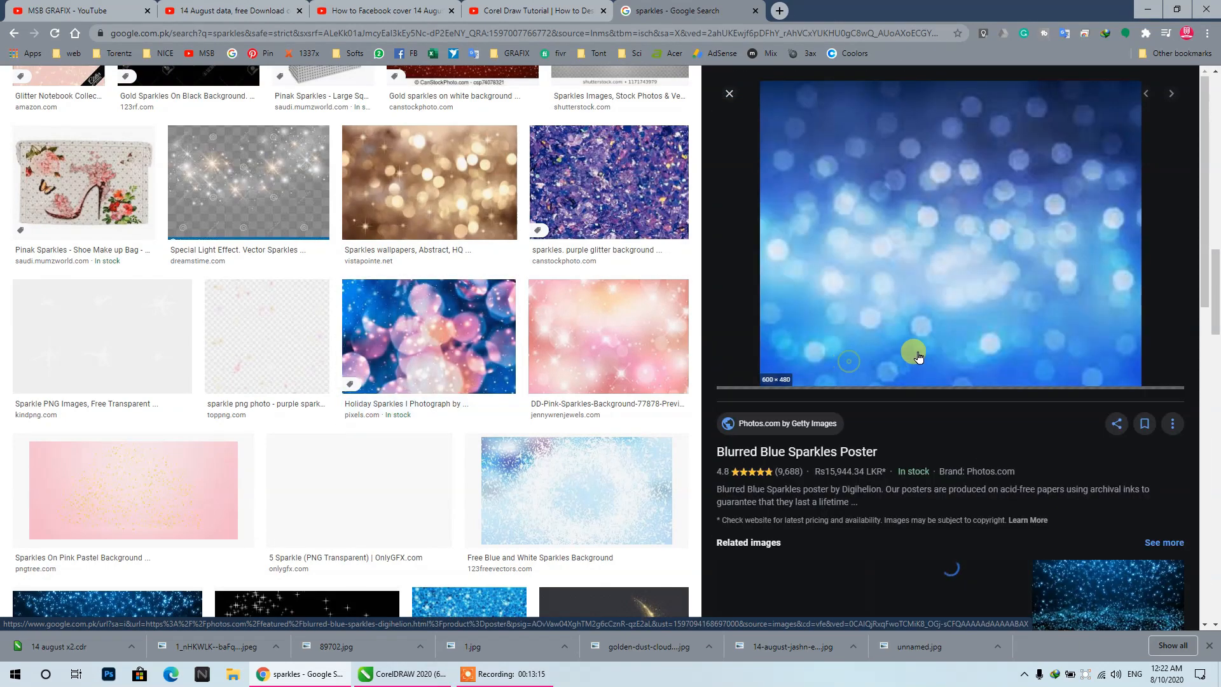
scroll(937, 344, "down", 8)
scroll(540, 330, "down", 6)
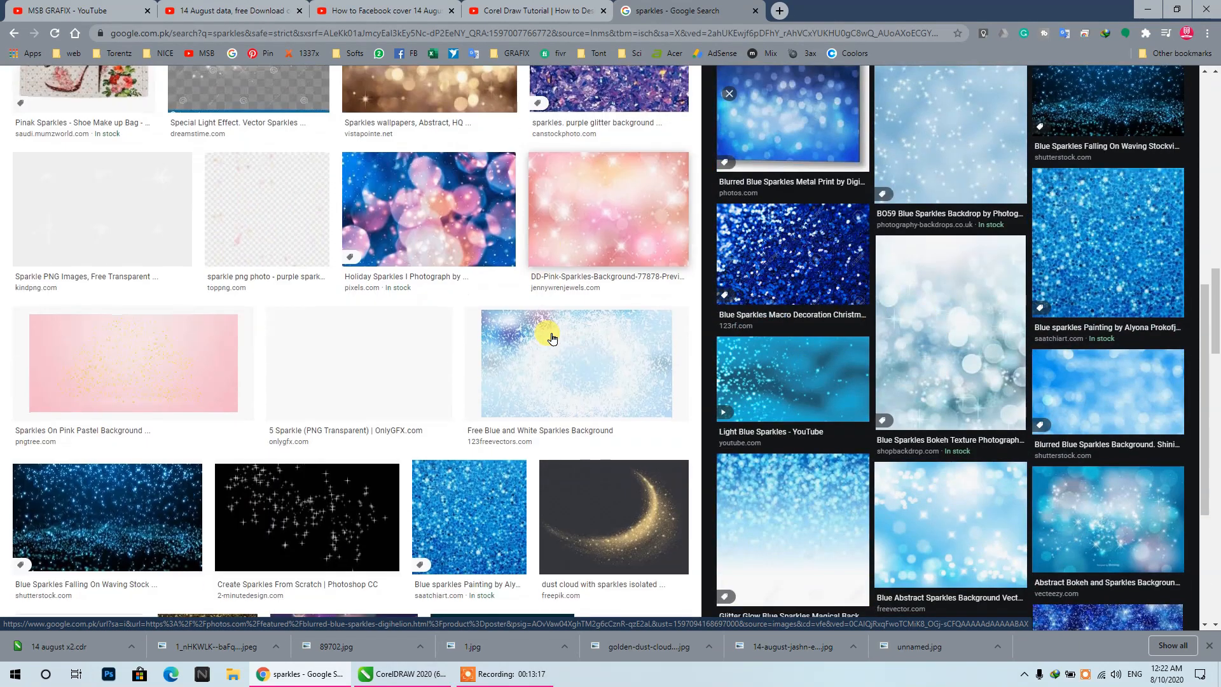
scroll(536, 327, "down", 4)
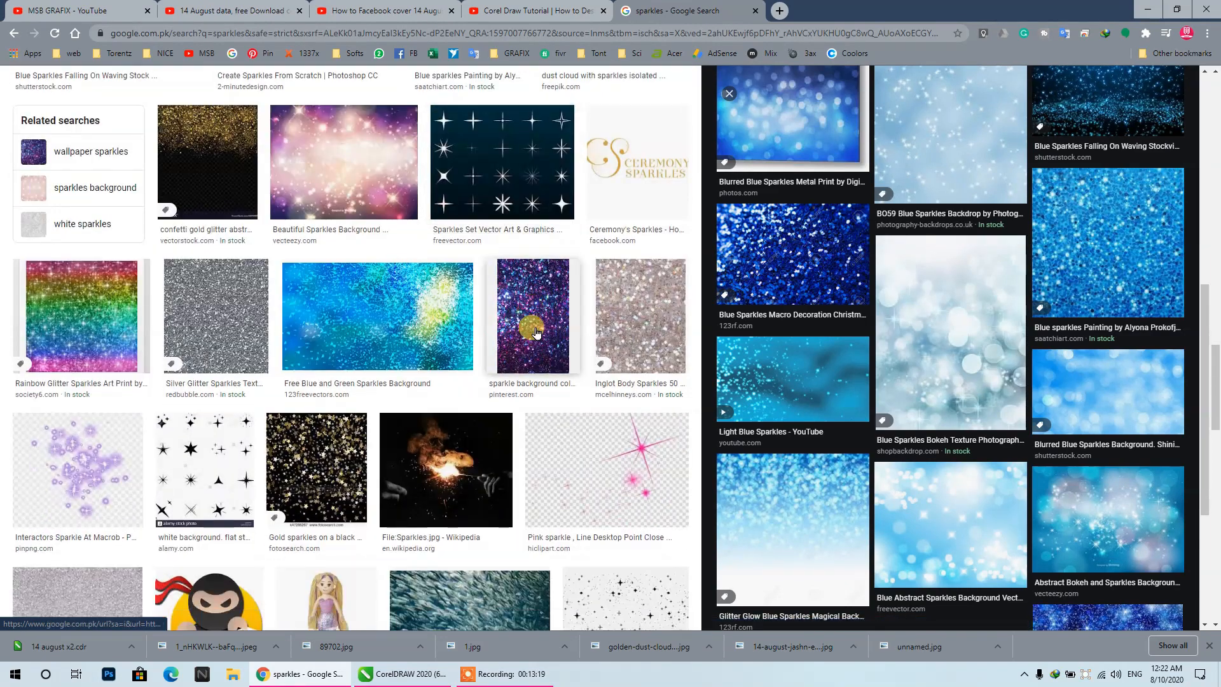
left_click(504, 169)
scroll(1017, 270, "down", 10)
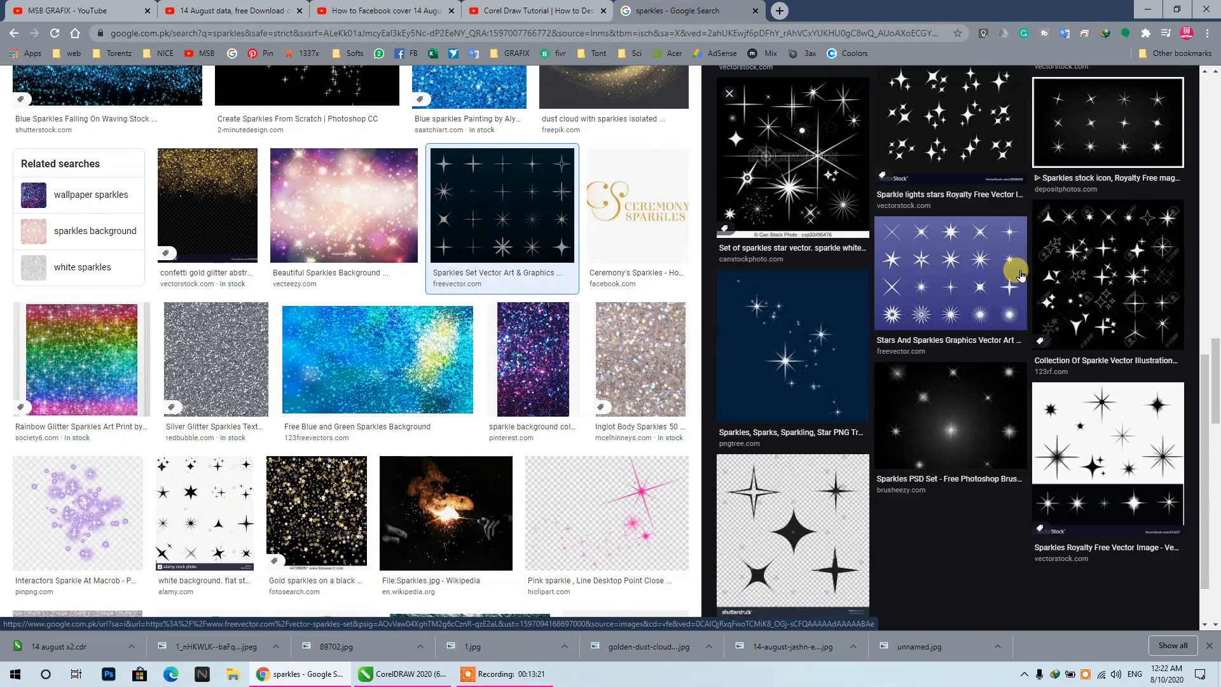
- Open the Pngtree "Sparkles, Sparks, Sparkling, Star" image from the related images and copy it
left_click(800, 248)
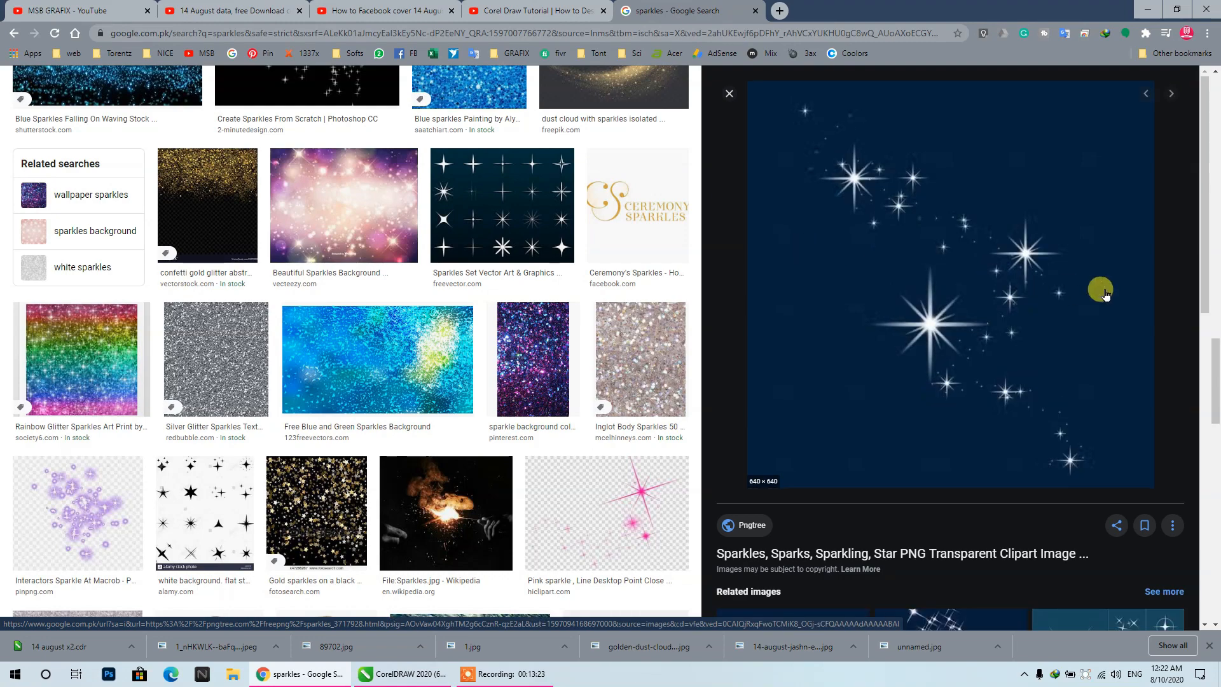
right_click(1002, 284)
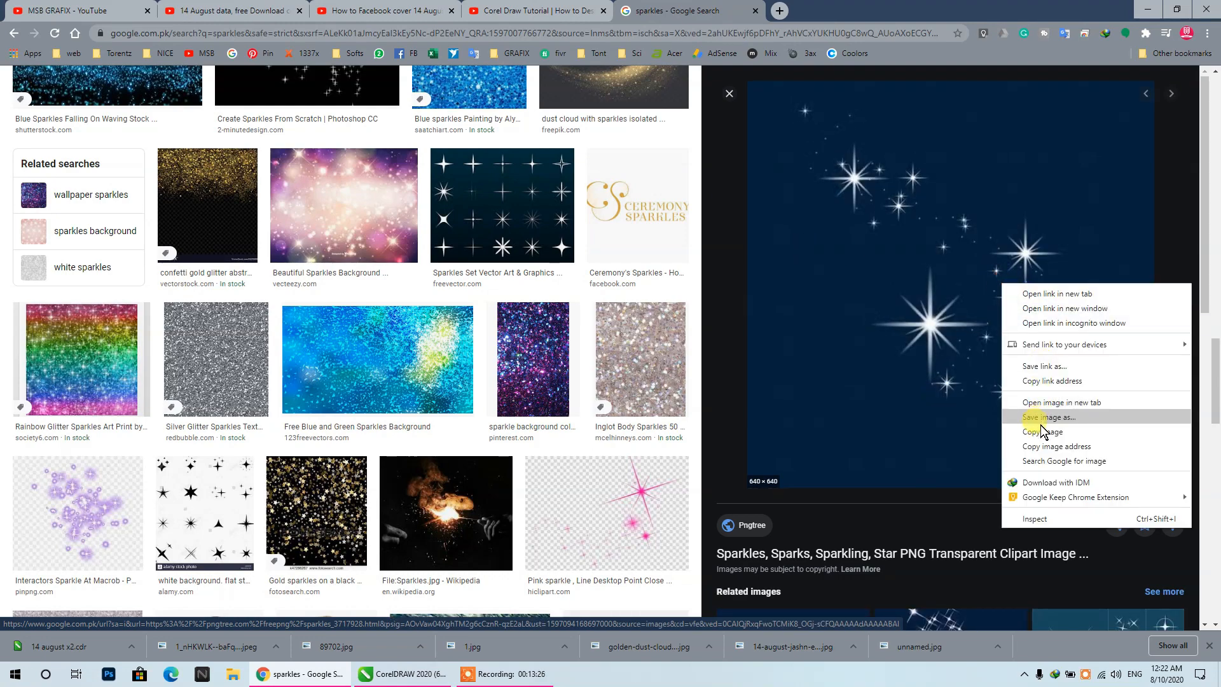
left_click(1032, 431)
- Find the Pngtree "Decorative White Sparkling Effect" image among the related images, open its preview and copy it
scroll(805, 508, "down", 8)
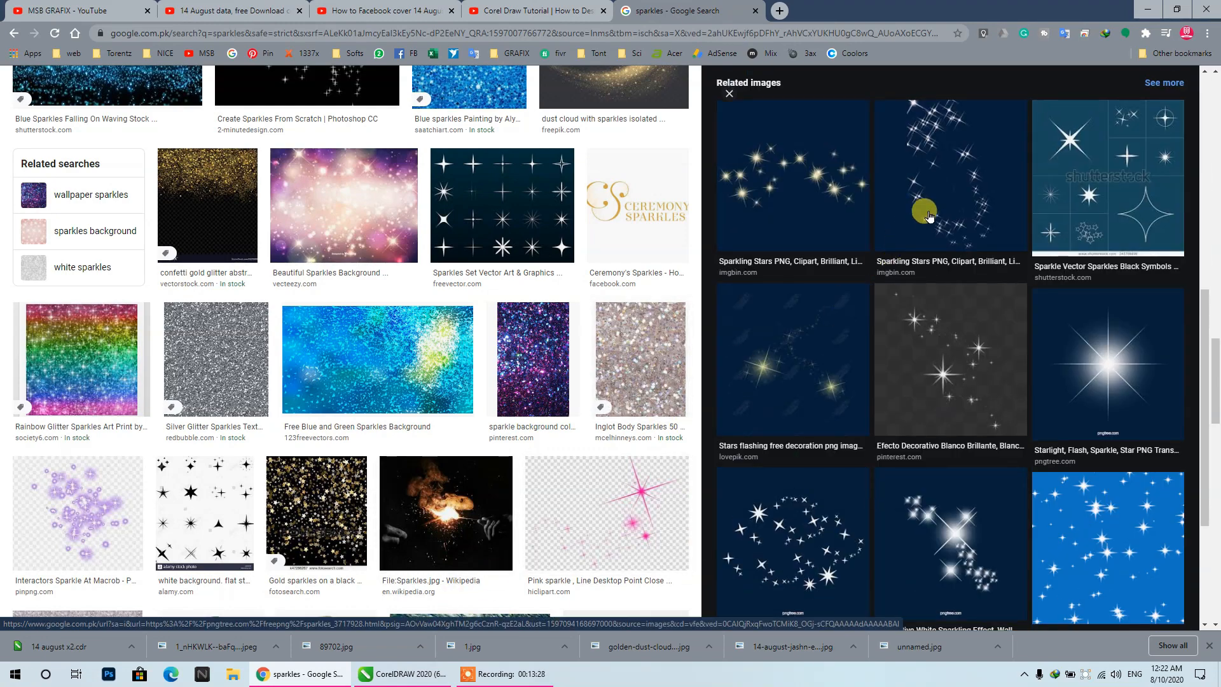
scroll(840, 458, "down", 3)
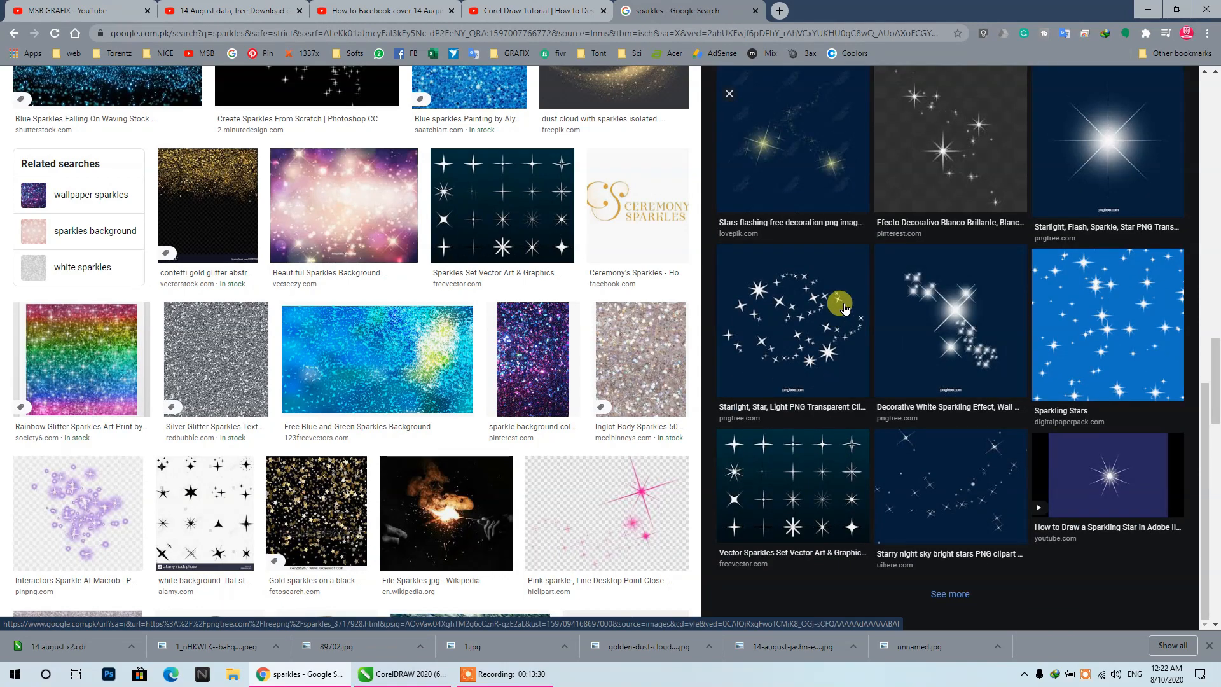
left_click(844, 308)
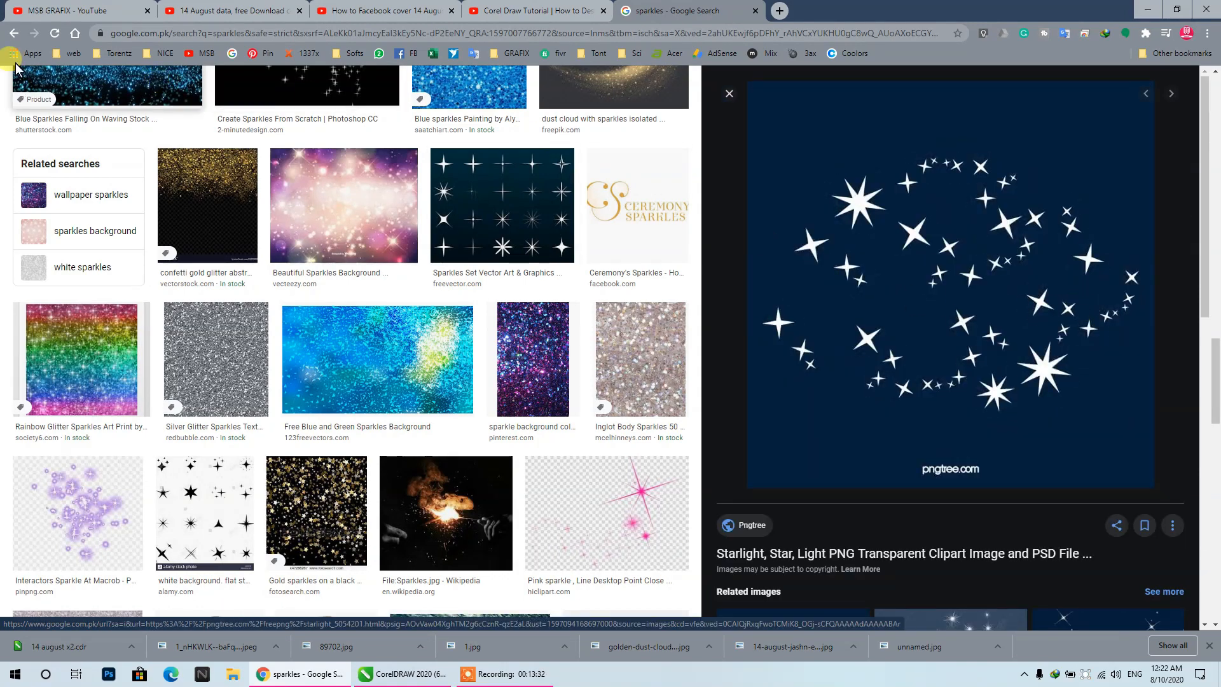
left_click(13, 33)
scroll(960, 318, "down", 7)
scroll(965, 323, "down", 3)
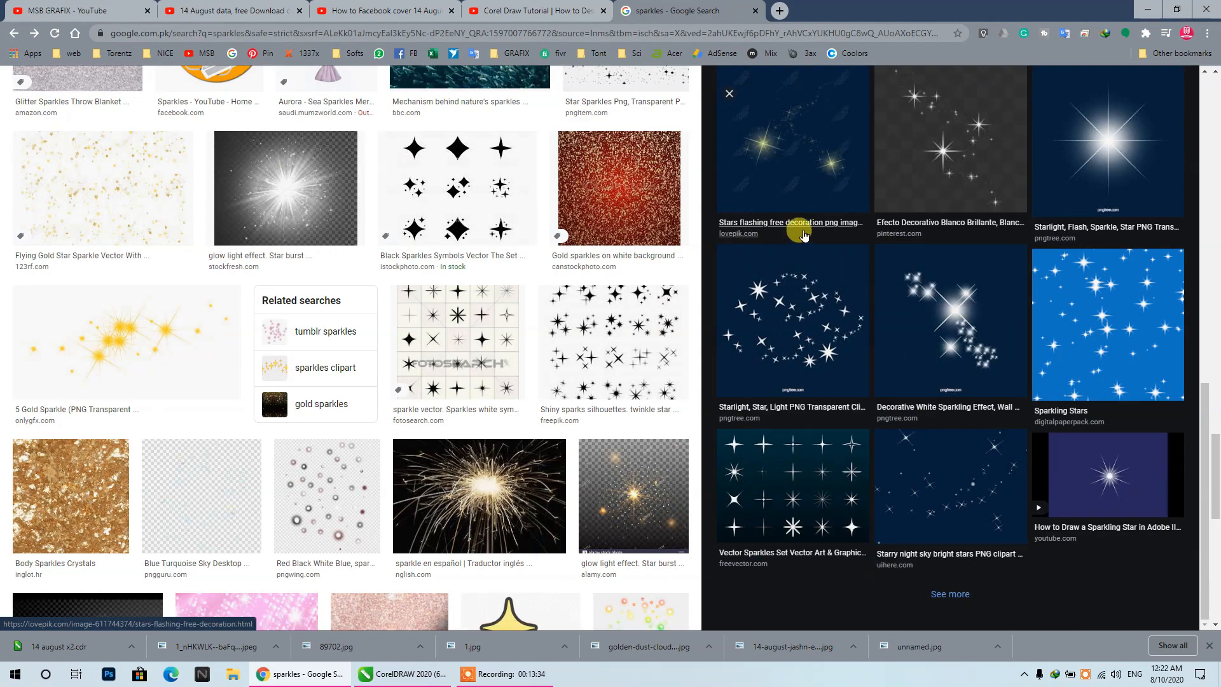
left_click(980, 318)
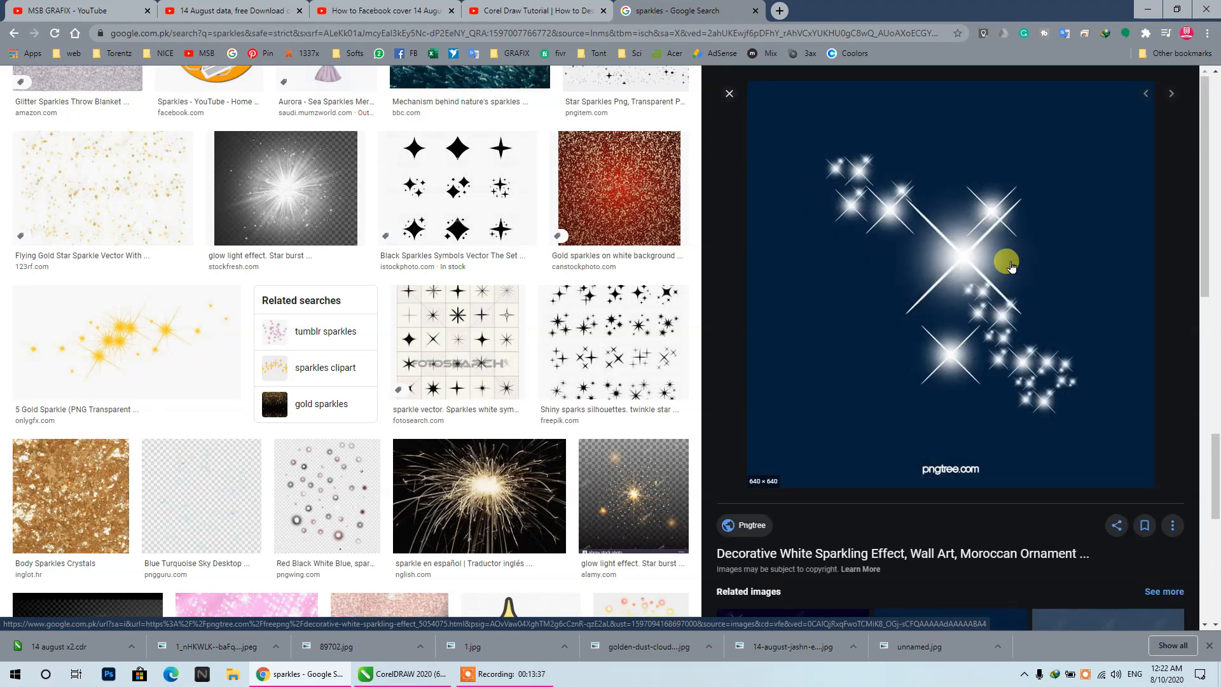
right_click(990, 261)
left_click(1018, 402)
- Switch to CorelDRAW, paste the copied sparkle image and place it just to the right of the poster
left_click(435, 678)
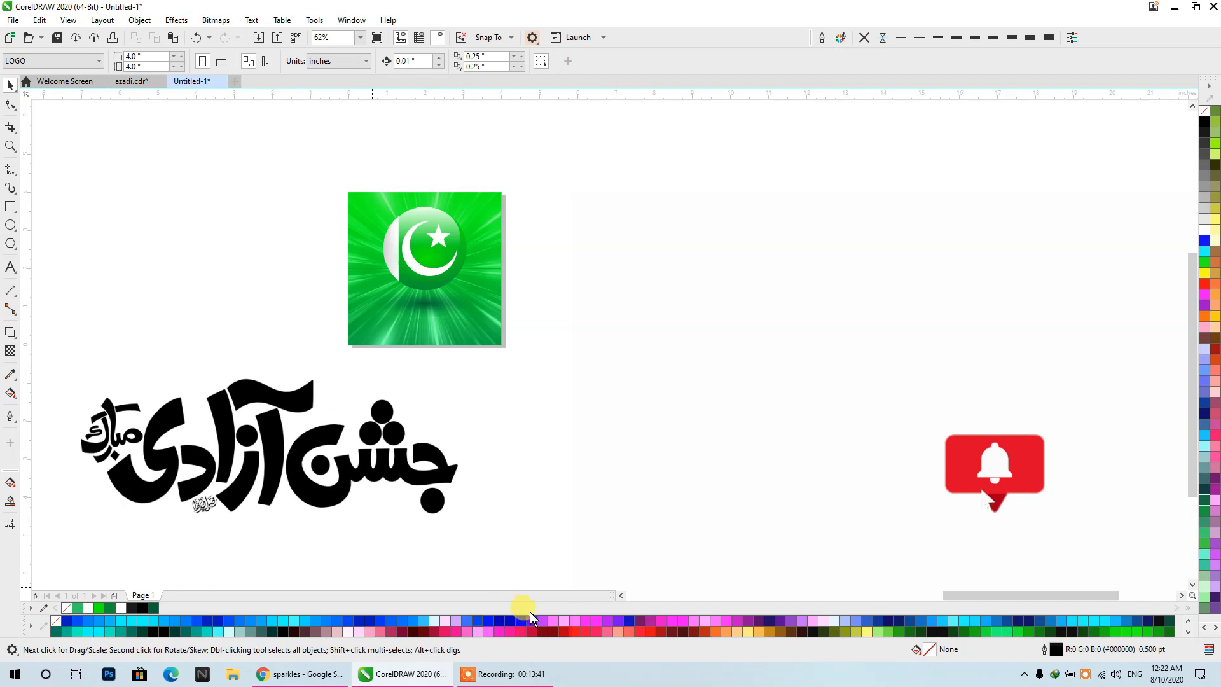
key("ctrl+v")
left_click_drag(521, 434, 805, 471)
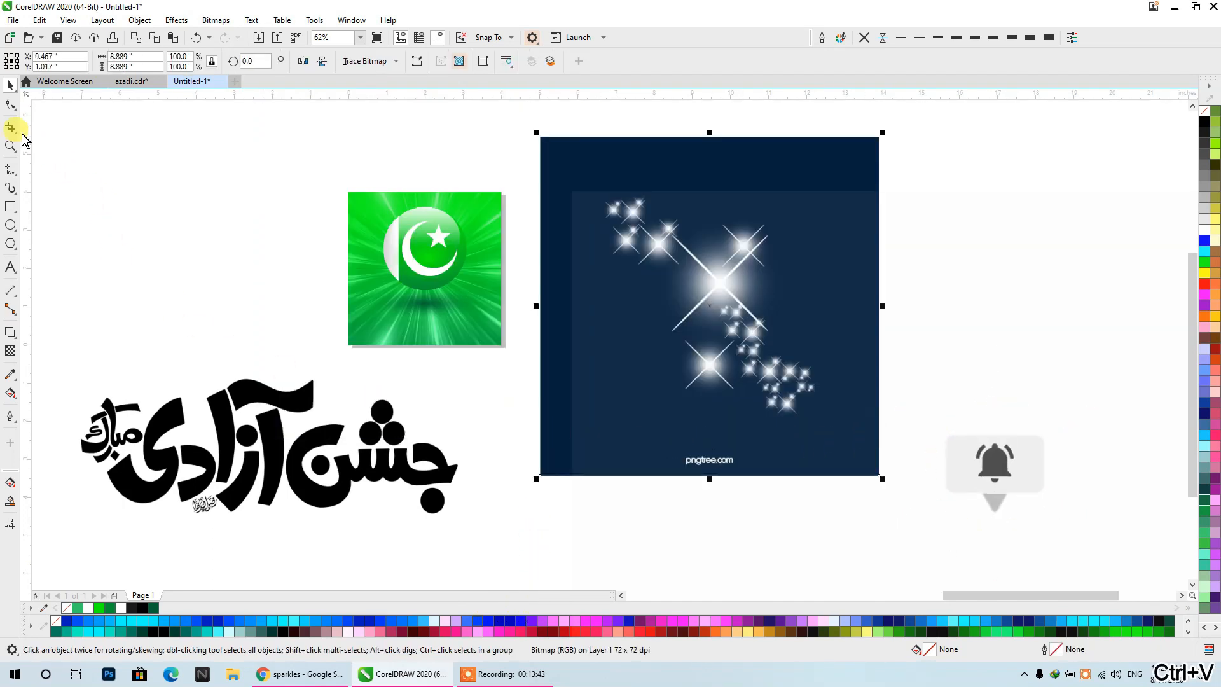
- Crop the pasted sparkle image on all four sides to about 6.19 × 6.11 in, cutting away the watermark and excess background
left_click(10, 103)
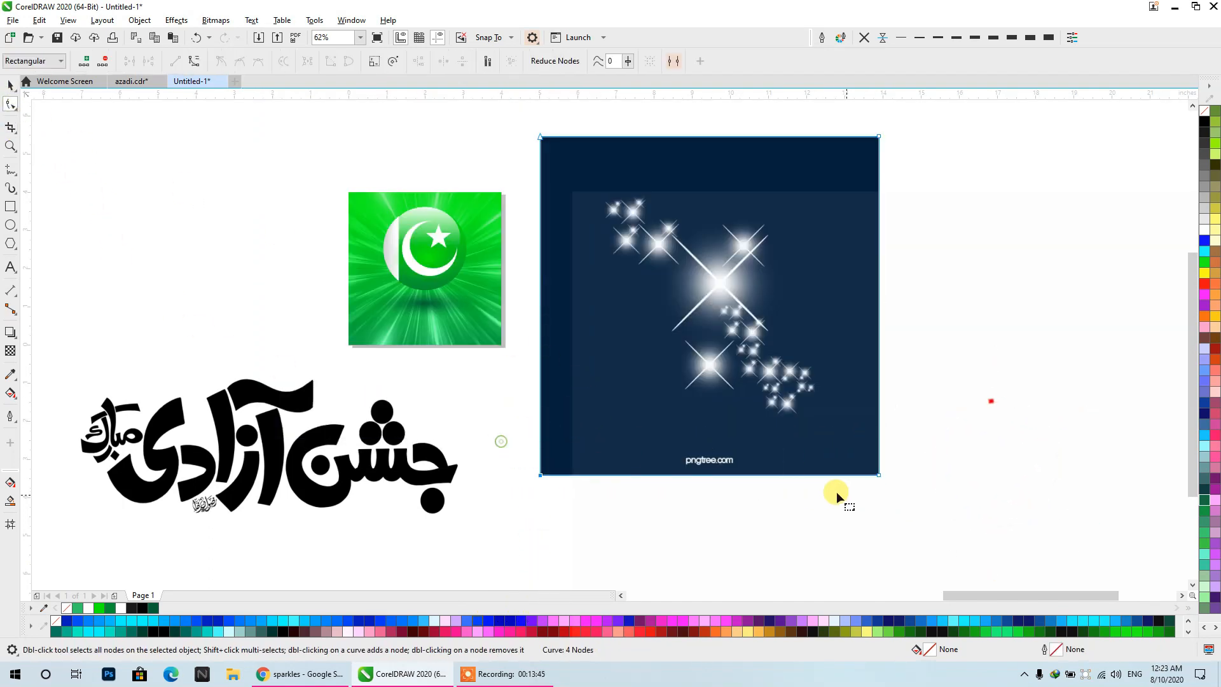
left_click_drag(491, 437, 878, 422)
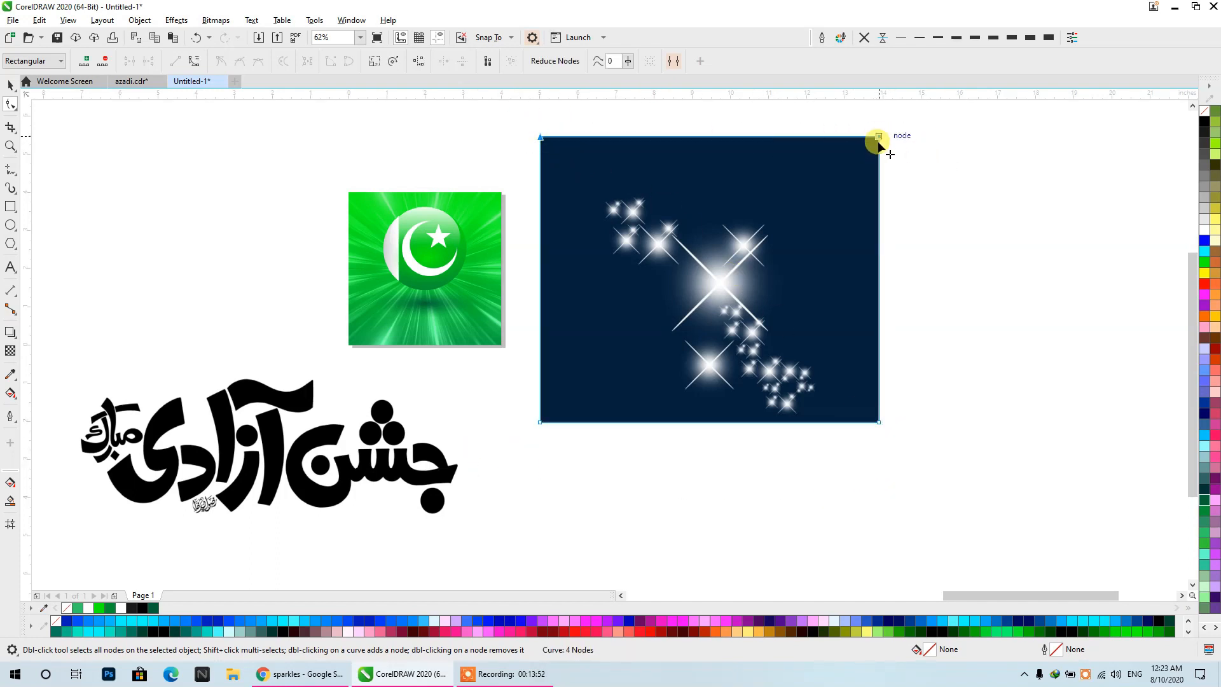
left_click_drag(879, 136, 879, 189)
left_click_drag(935, 155, 837, 466)
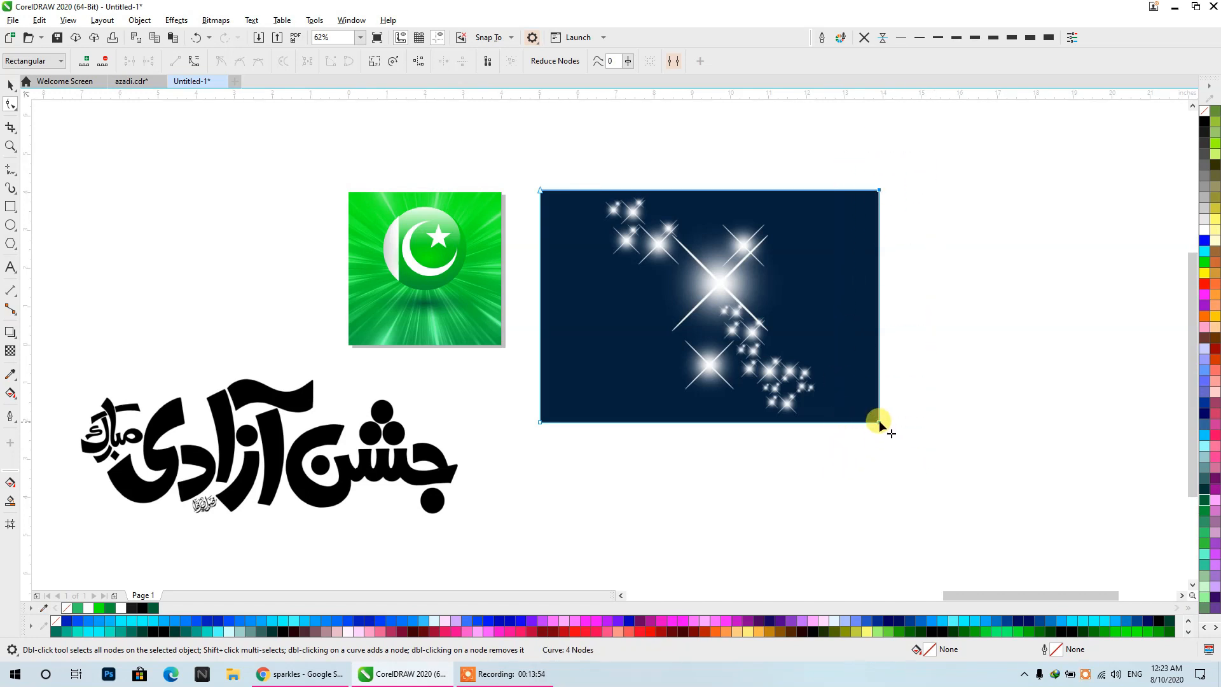
left_click_drag(880, 422, 826, 423)
left_click_drag(526, 174, 534, 212)
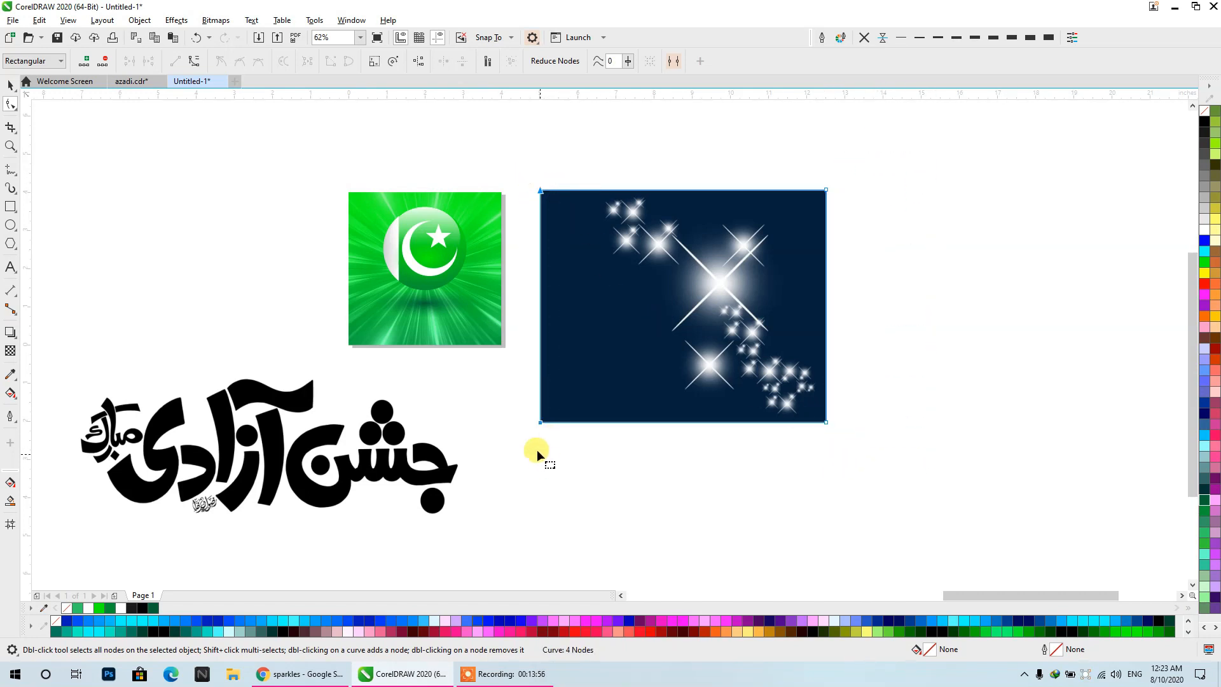
left_click_drag(542, 425, 591, 422)
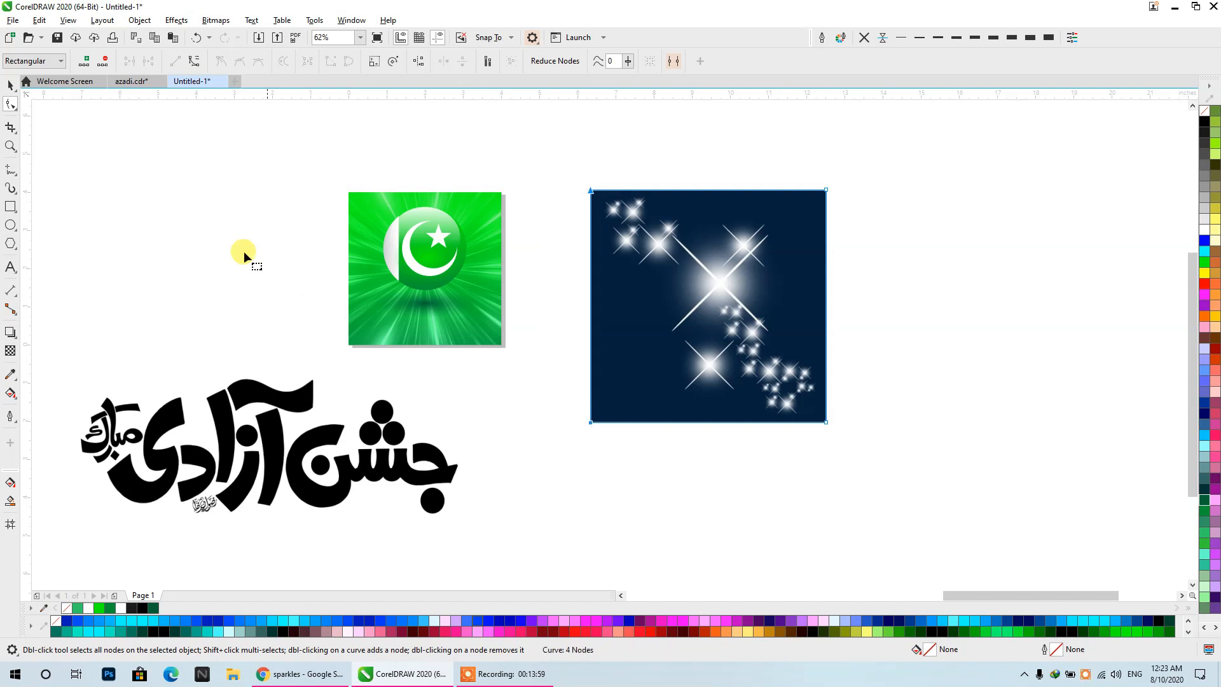
left_click(12, 88)
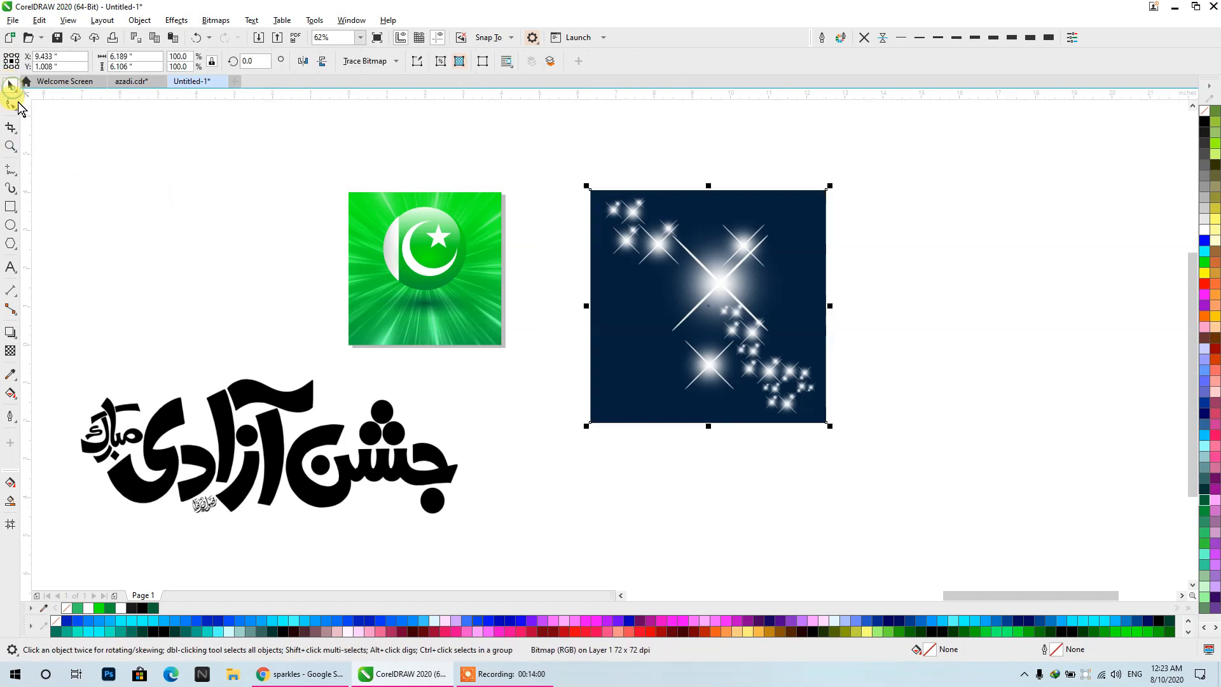
- Apply a uniform transparency to the cropped sparkle image with the Add merge mode
left_click(10, 350)
left_click(30, 61)
left_click(167, 61)
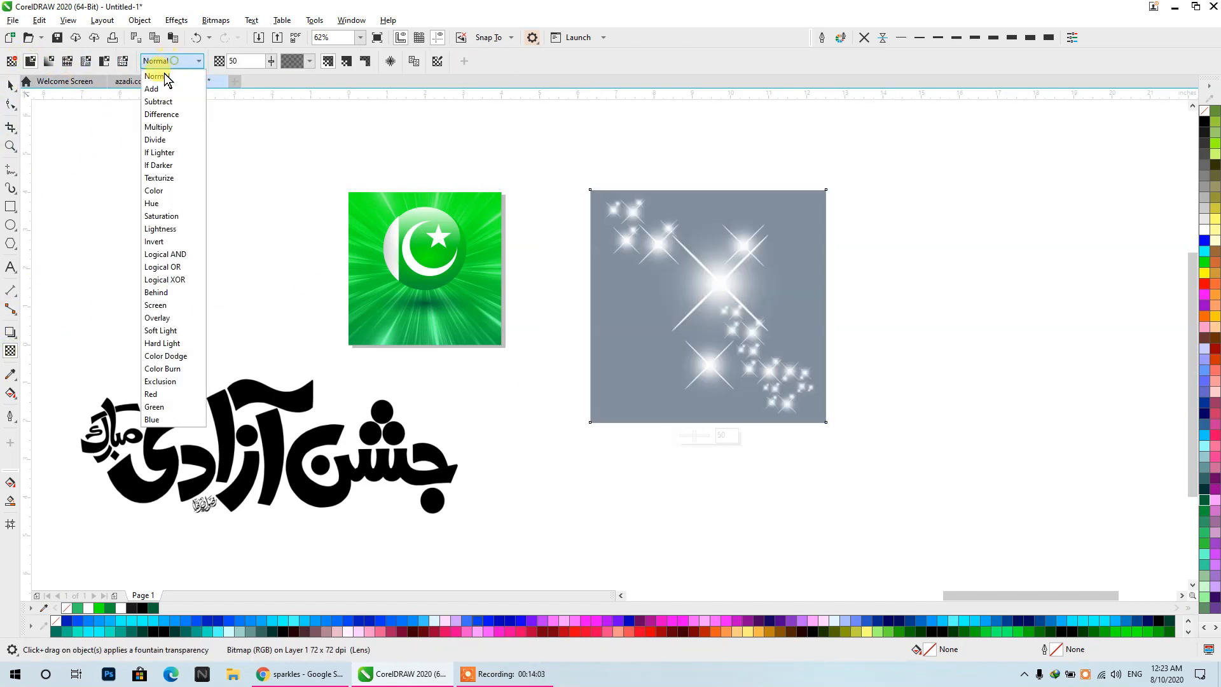
left_click(156, 89)
left_click(11, 88)
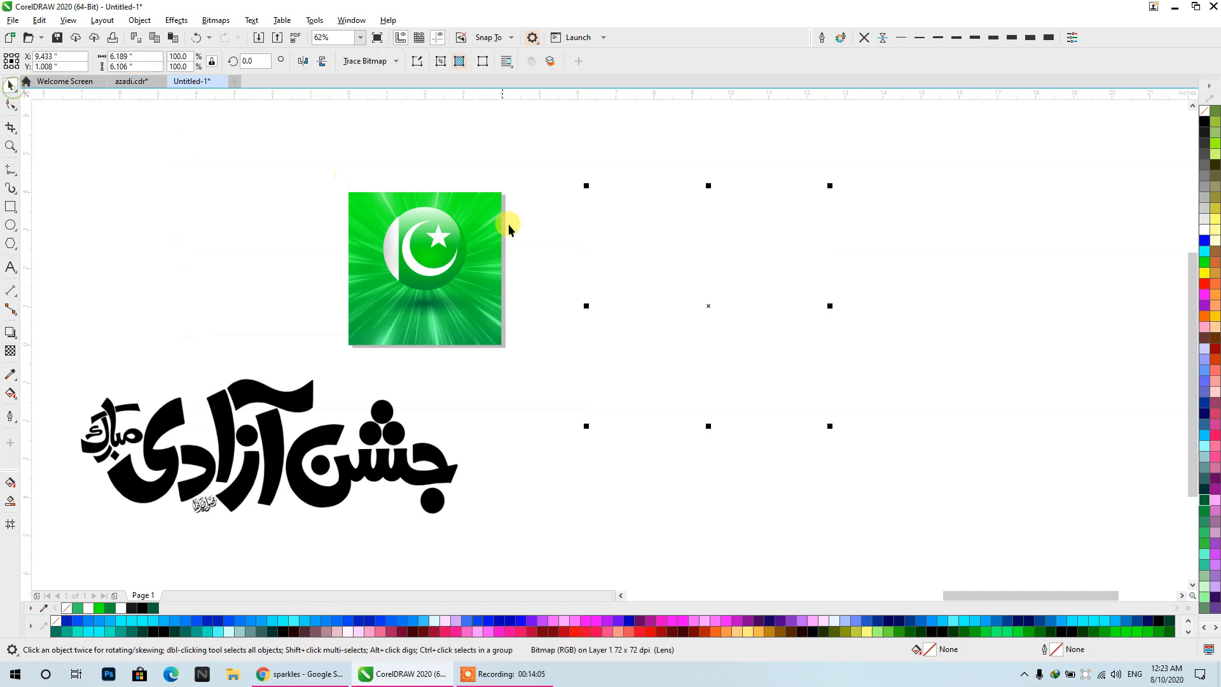
- Scale the sparkle overlay down to about 1.53 × 1.51 in and place it over the poster's upper-left corner
left_click_drag(657, 322, 674, 345)
left_click_drag(856, 410, 685, 243)
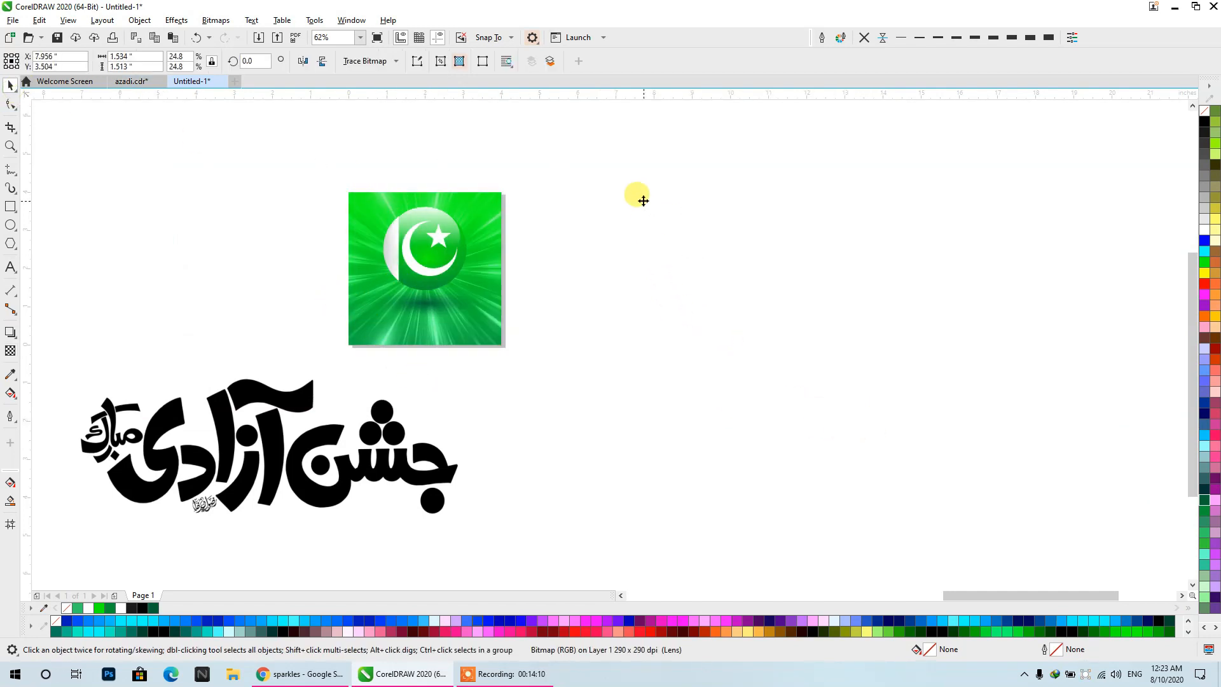
left_click_drag(644, 201, 359, 207)
scroll(360, 207, "up", 2)
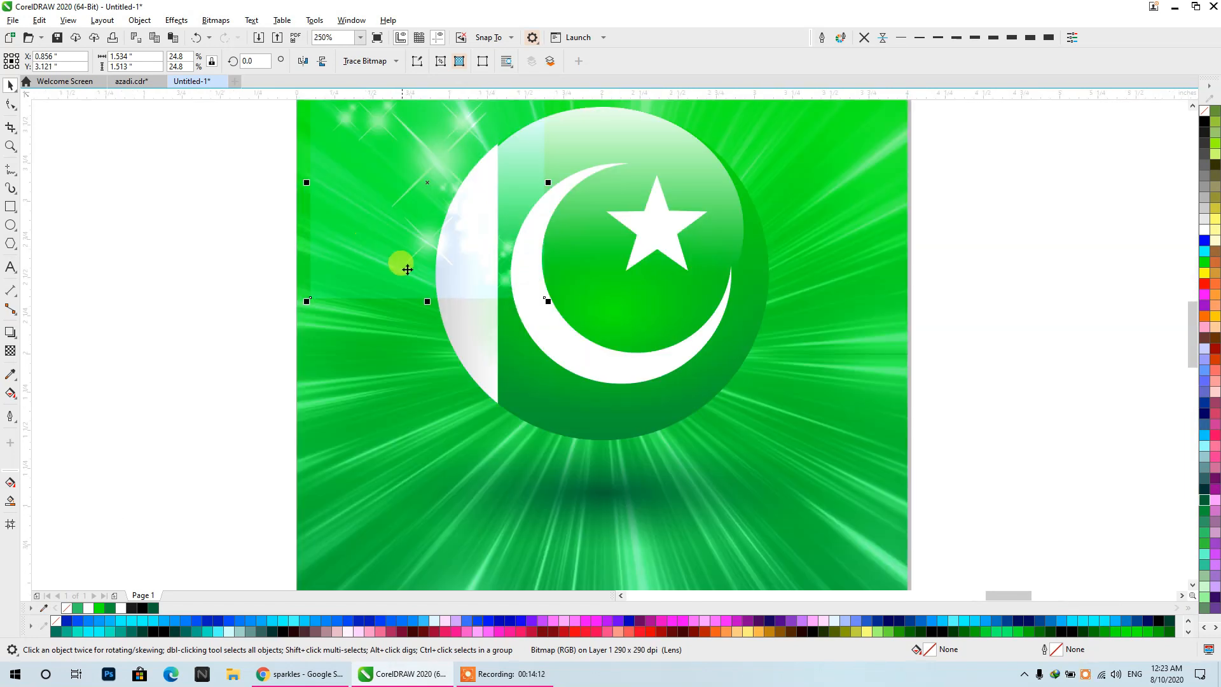
left_click_drag(451, 253, 530, 354)
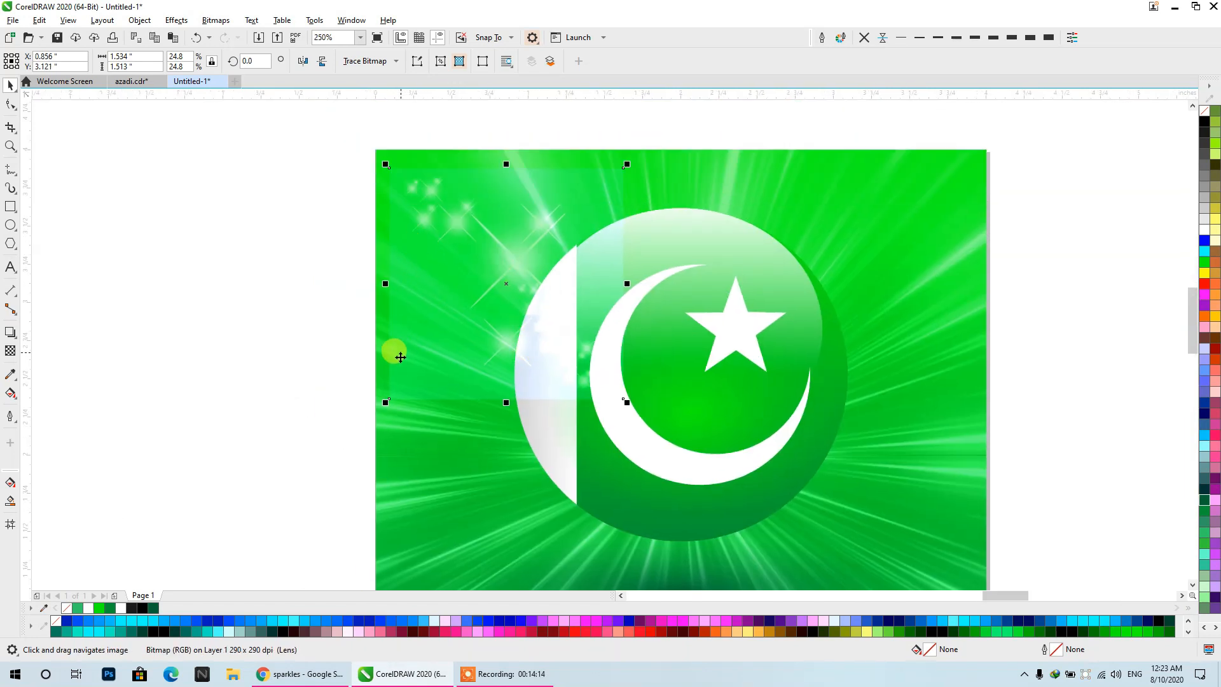
- Set the sparkle overlay's uniform transparency to 0, keeping the Add merge mode
left_click(14, 352)
left_click_drag(276, 79, 250, 94)
left_click(274, 62)
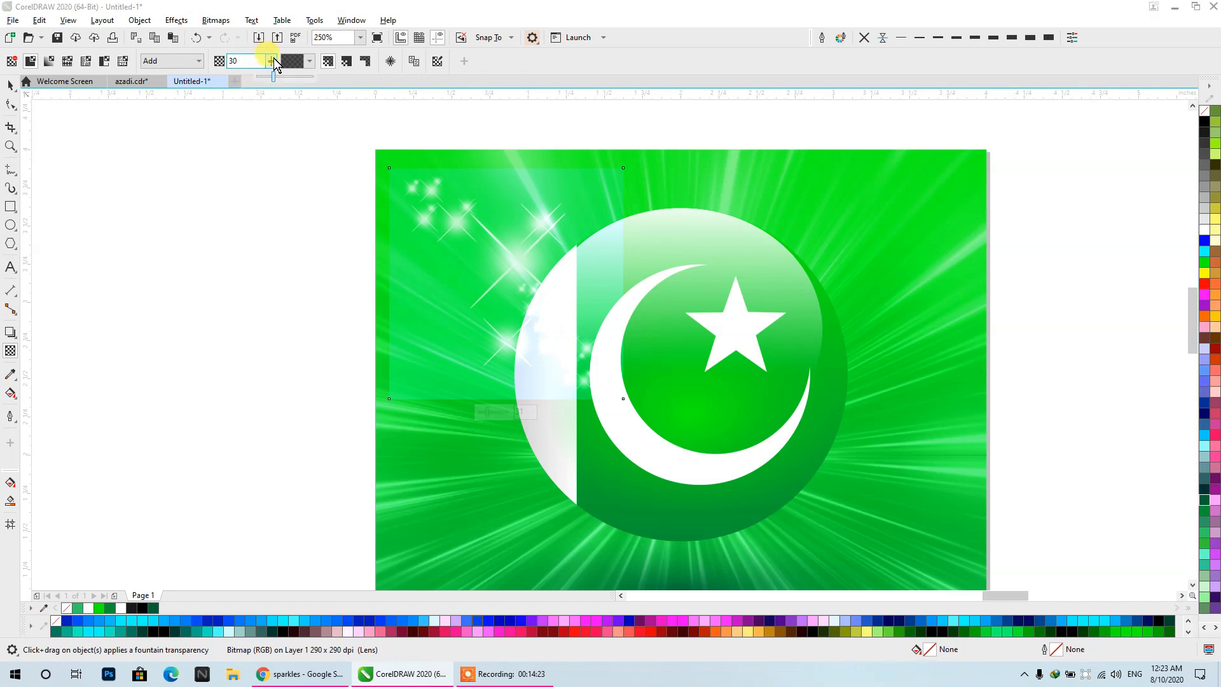
left_click(274, 66)
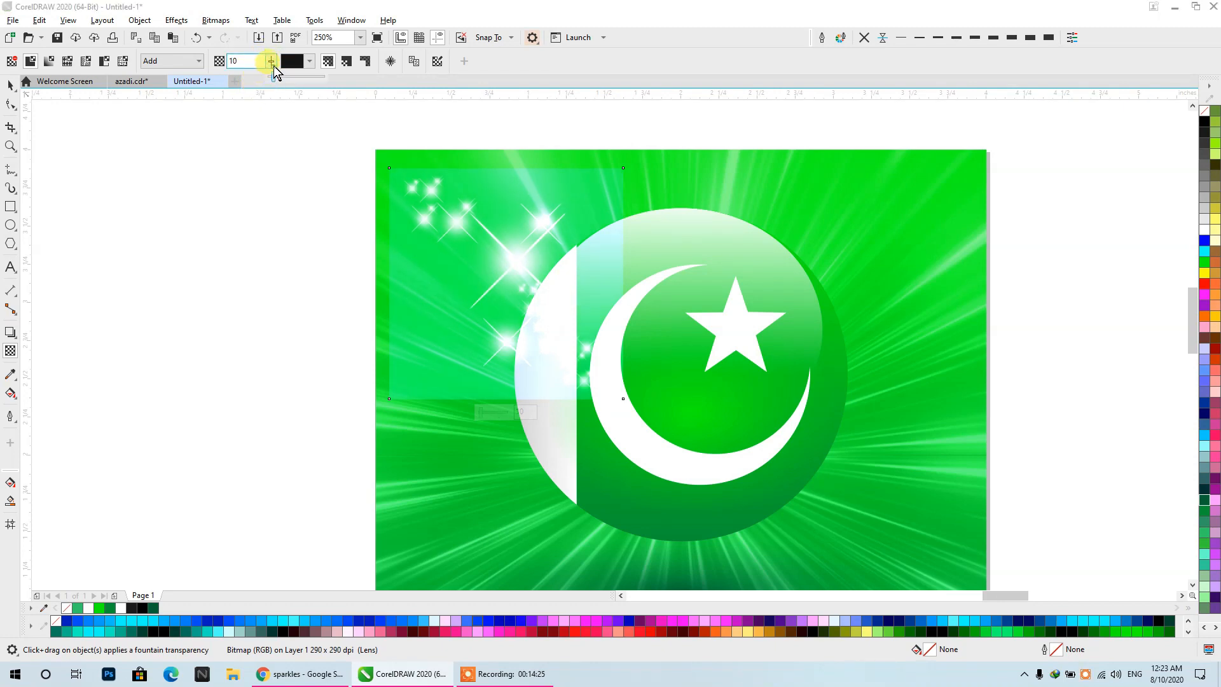
left_click(10, 85)
- Enlarge the sparkle overlay to about 4.38 × 4.33 in and PowerClip it inside the poster's square background
scroll(322, 210, "down", 1)
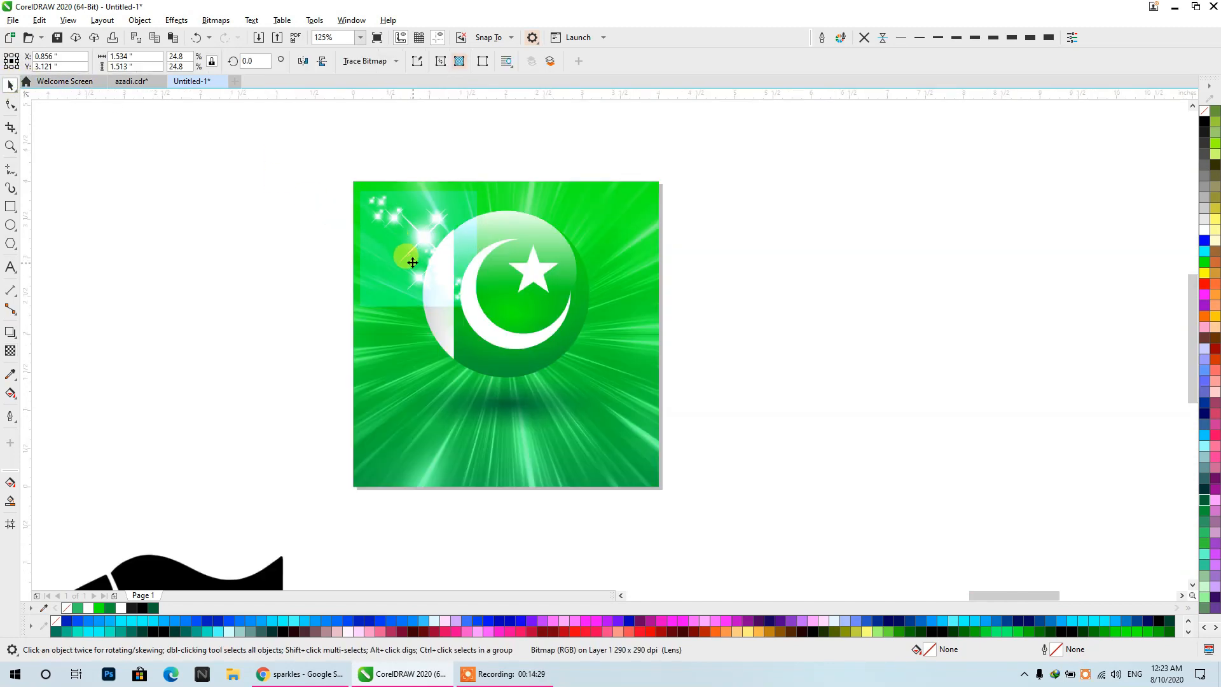
left_click_drag(412, 263, 983, 483)
right_click(927, 395)
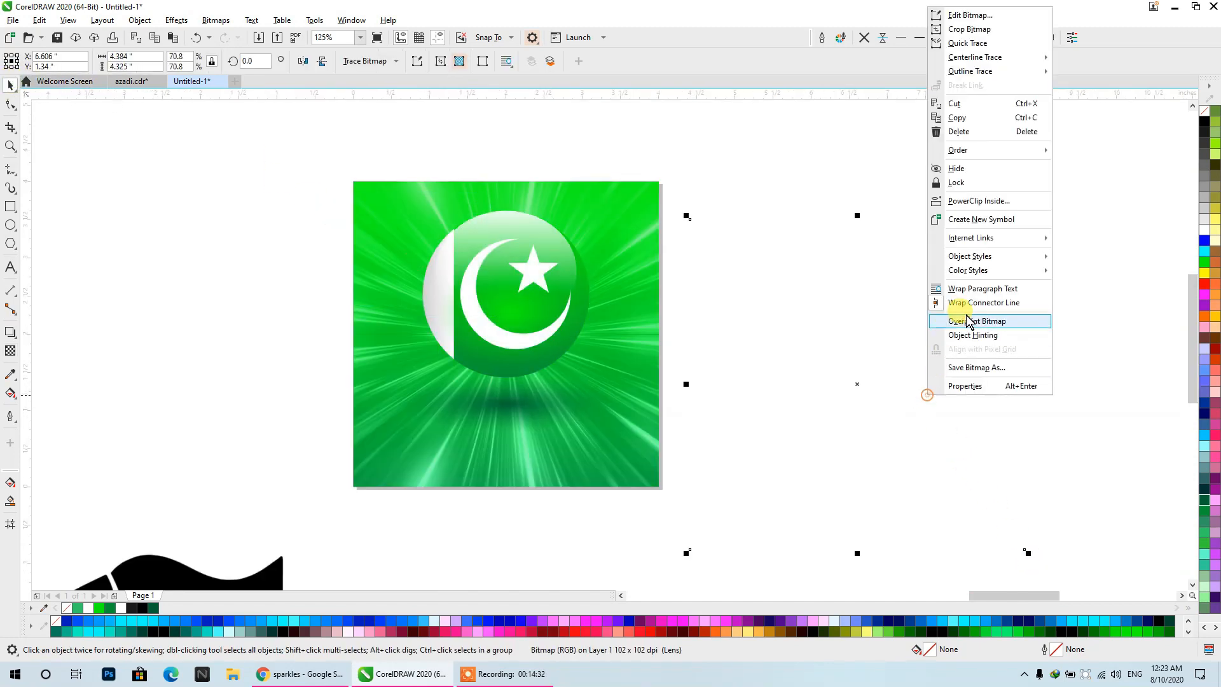
left_click(978, 201)
left_click(595, 415)
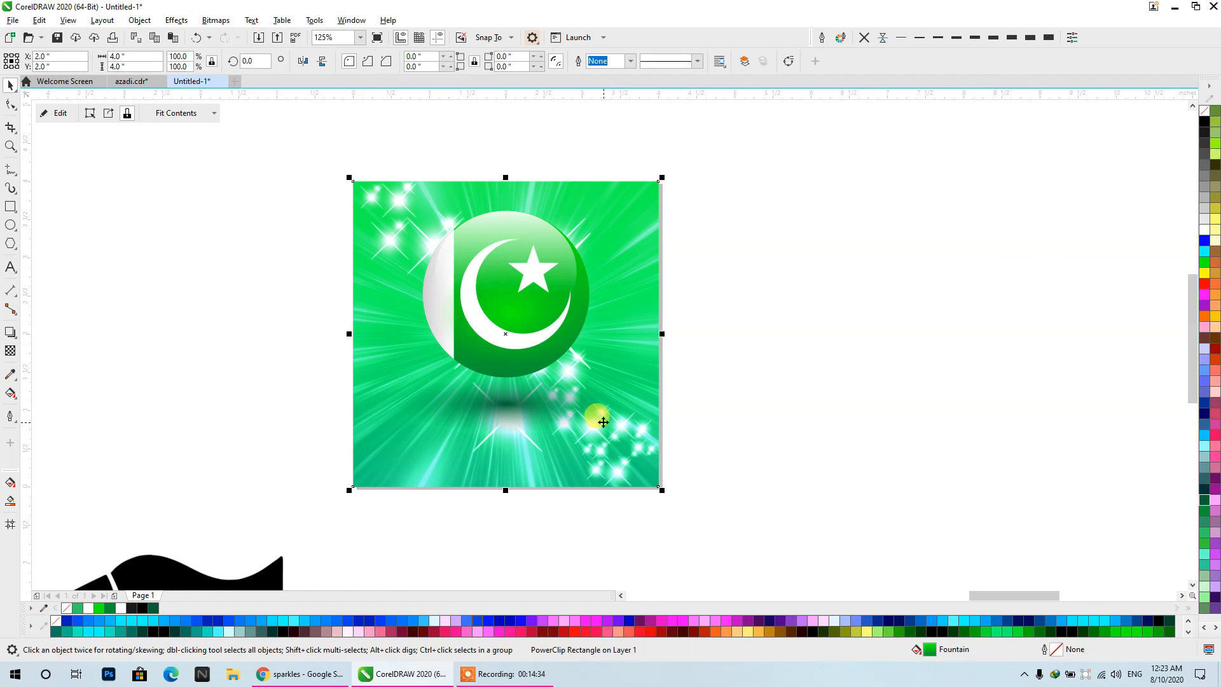
- Open the poster's PowerClip contents to check the sparkle overlay, and finish editing
double_click(586, 414)
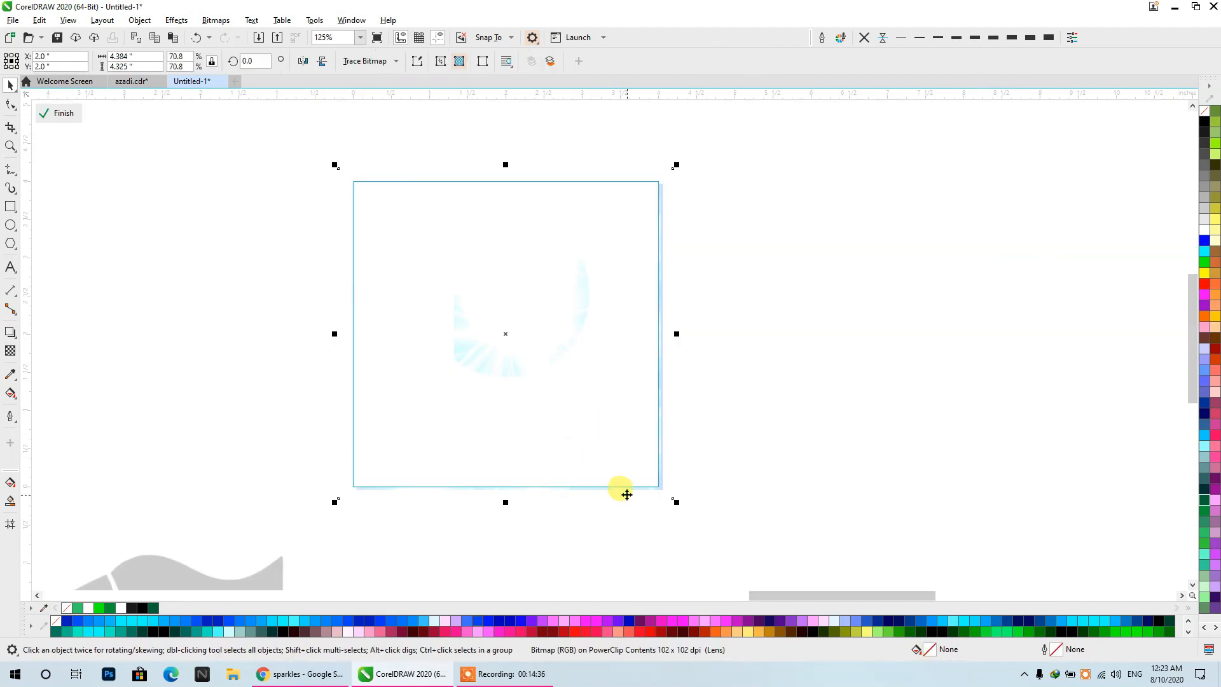
left_click(700, 548, "ctrl")
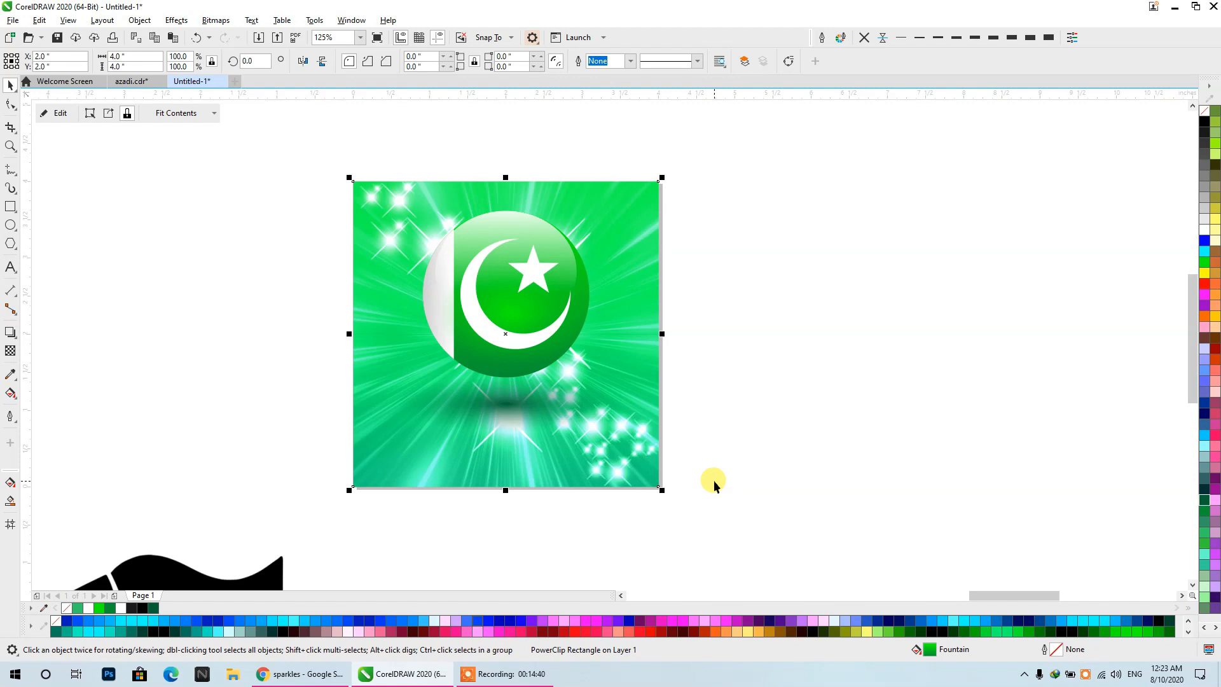
left_click_drag(788, 424, 870, 357)
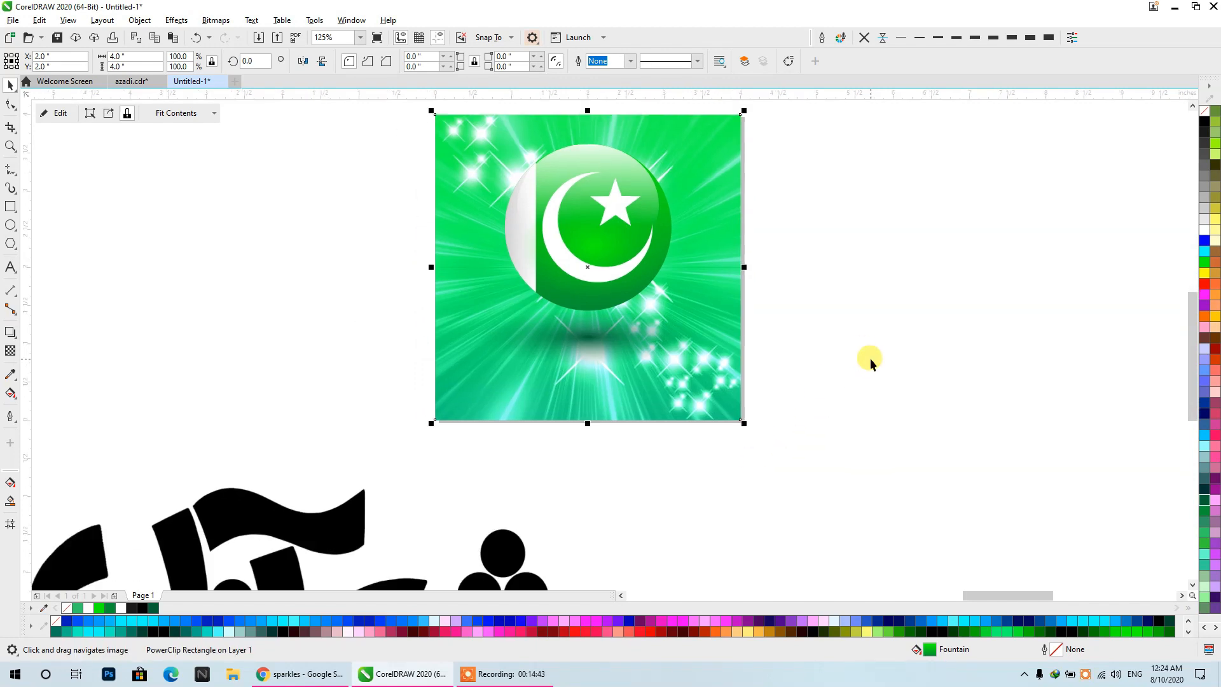
left_click(877, 358)
- Move the black calligraphy image from below the poster to the empty area on the poster's right
scroll(603, 375, "down", 1)
left_click(527, 511)
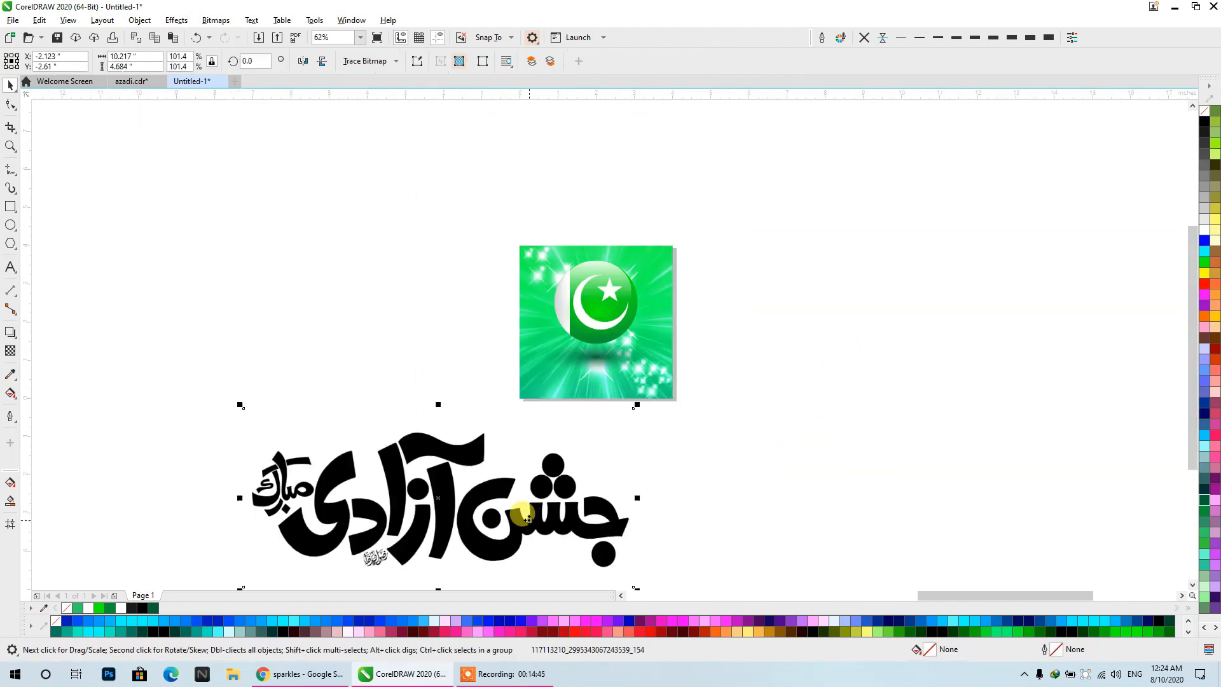
left_click_drag(508, 529, 1095, 312)
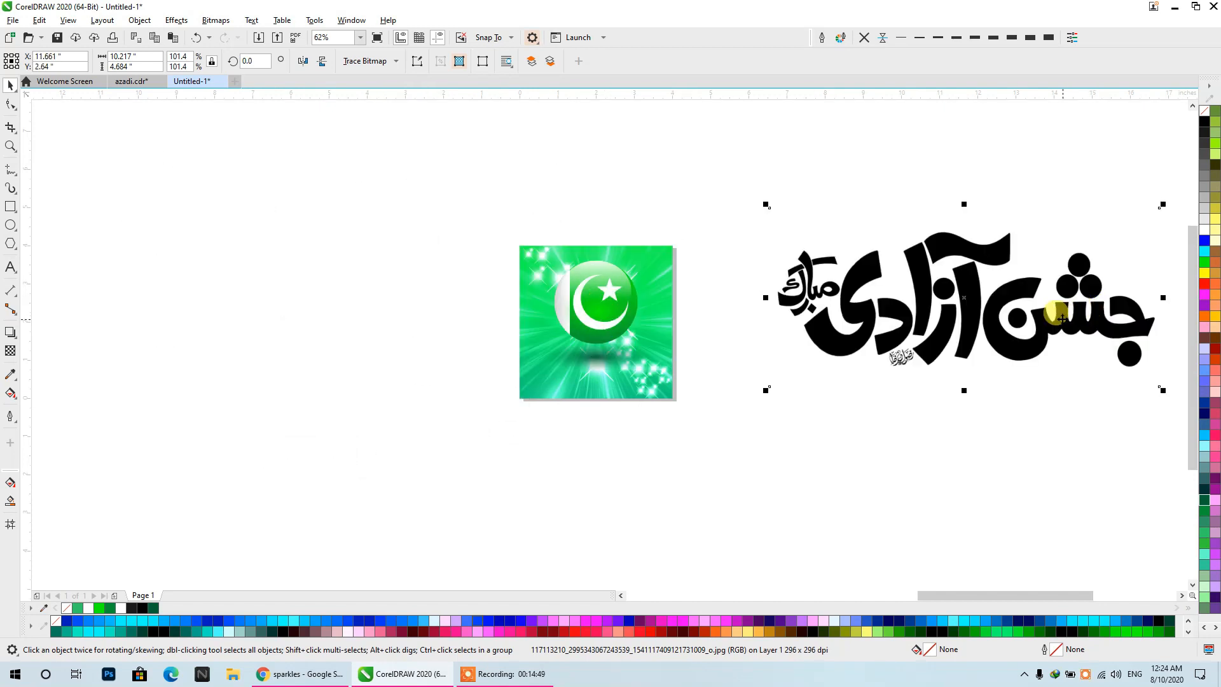
left_click(666, 319)
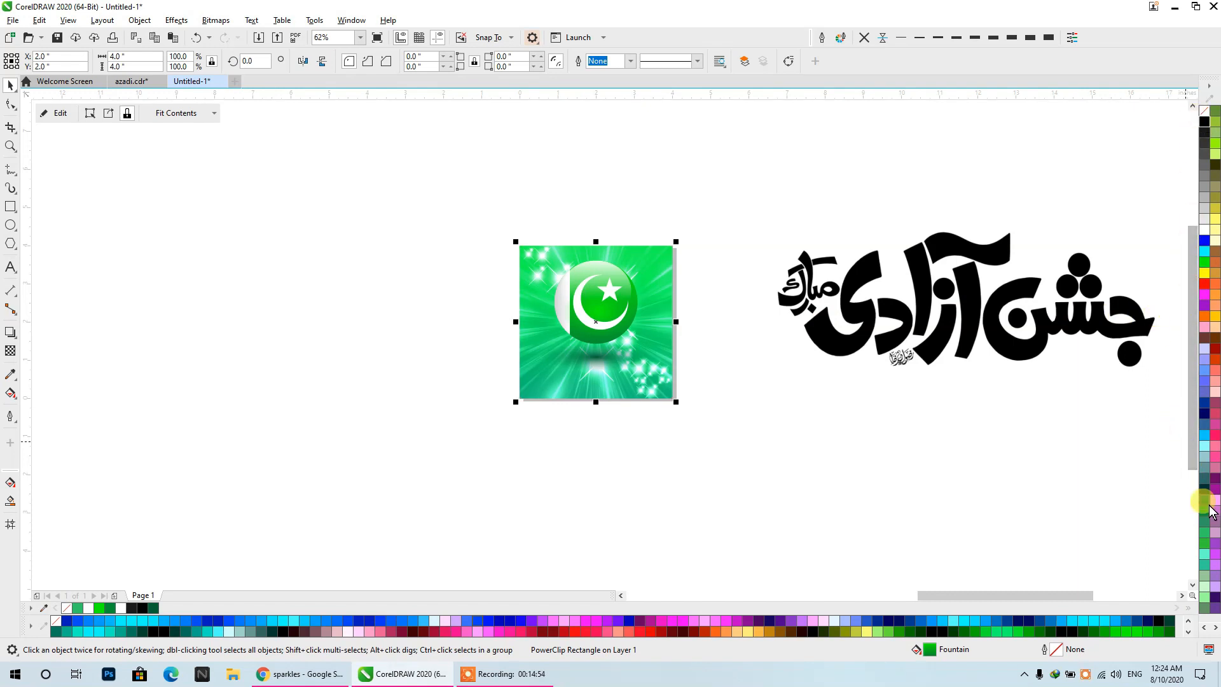
left_click(974, 467)
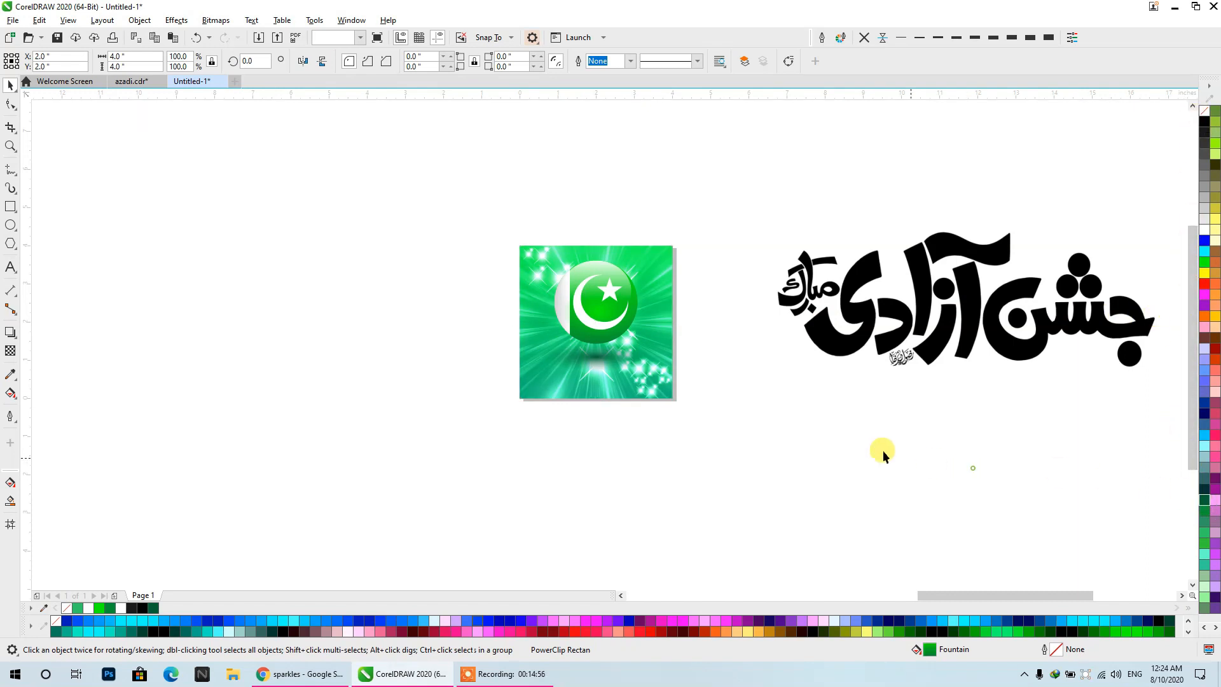
- Open the poster background's PowerClip contents for editing and select the ray texture group
scroll(649, 335, "up", 1)
double_click(655, 368)
double_click(672, 375)
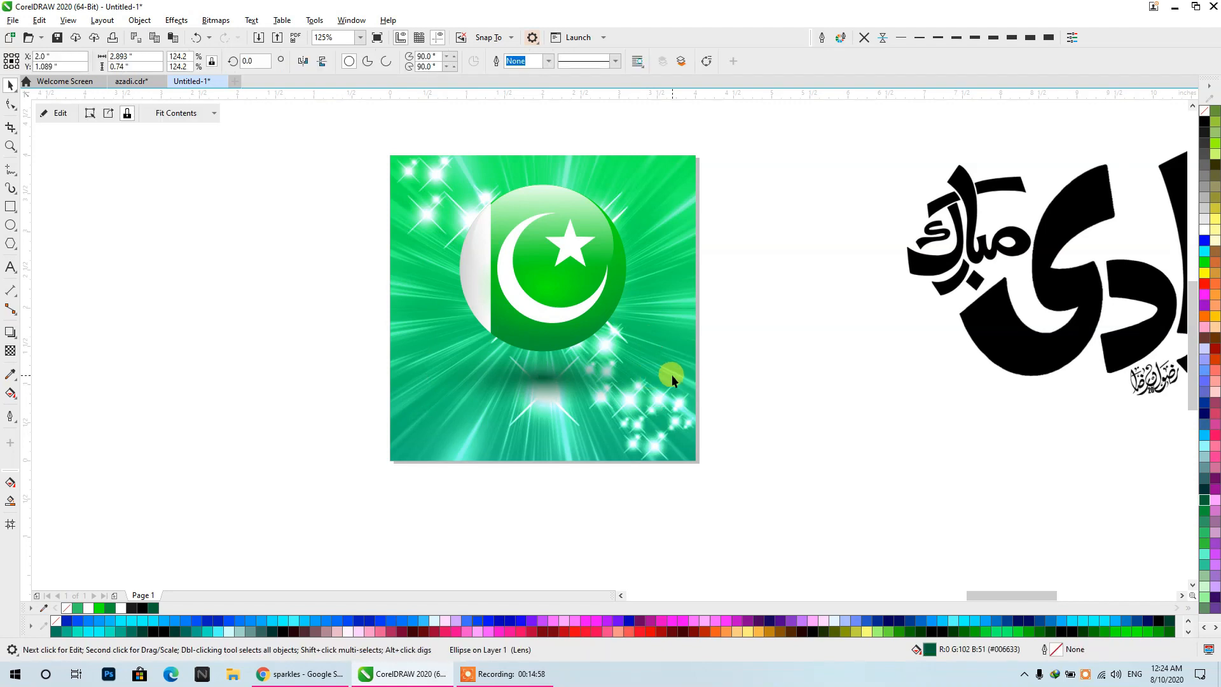
left_click(672, 318)
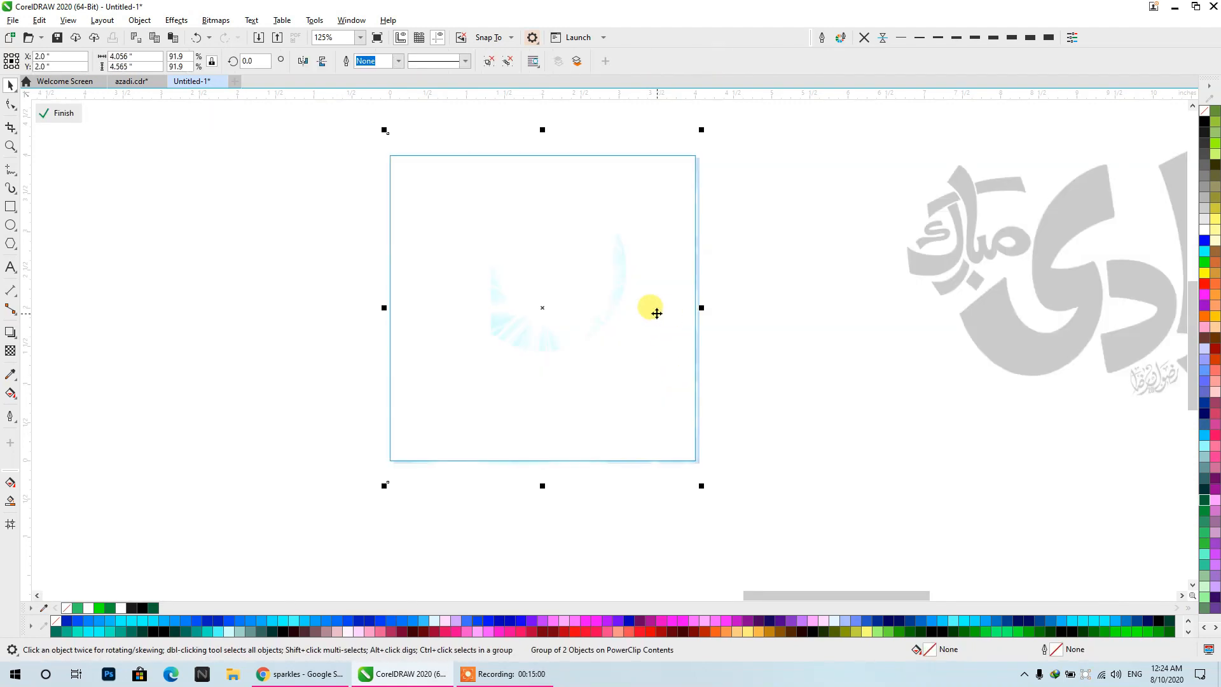
- Undo the removal of the ray texture group and return to editing the poster's PowerClip contents
key("ctrl+z")
key("ctrl+z")
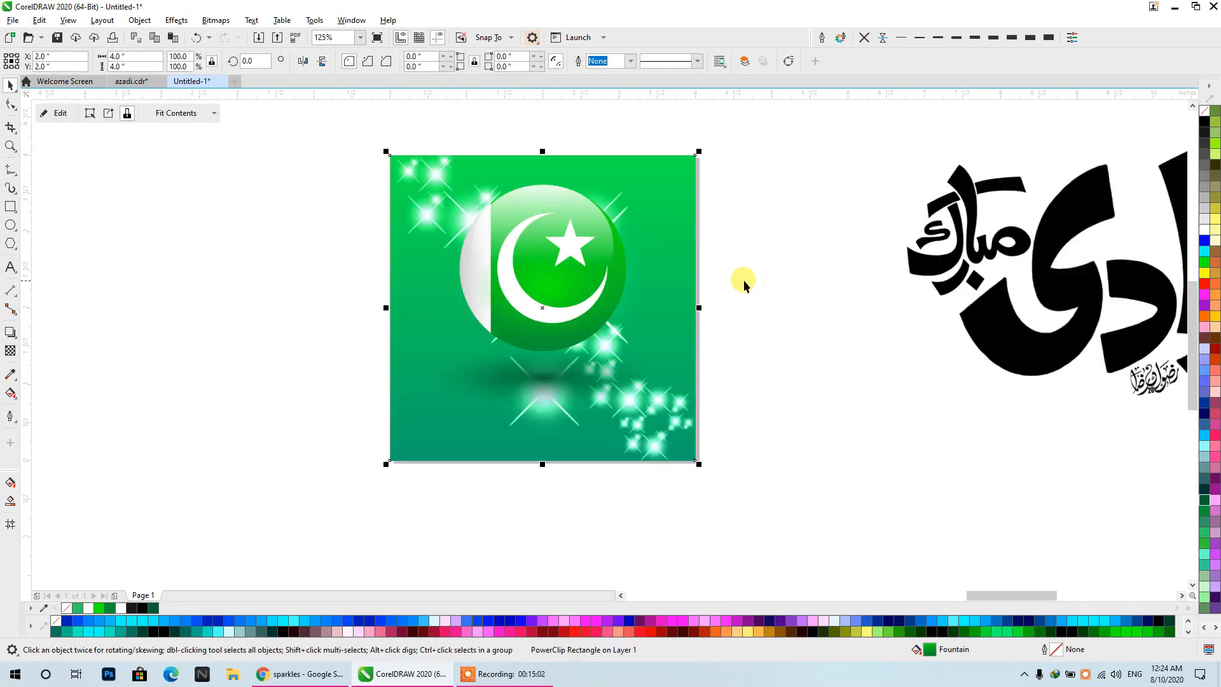
key("ctrl+z")
key("ctrl+z")
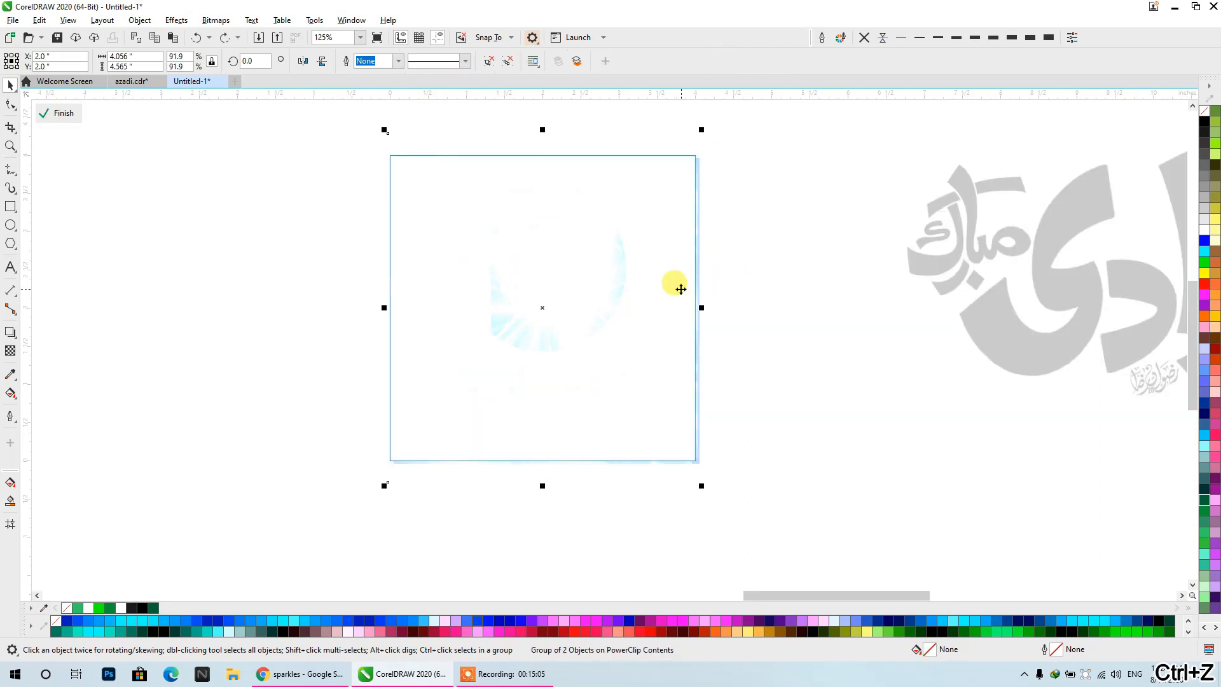
- Delete the sparkle bitmap from the poster's PowerClip contents and finish editing, keeping the ray texture group
left_click_drag(629, 289, 251, 287)
left_click(437, 278)
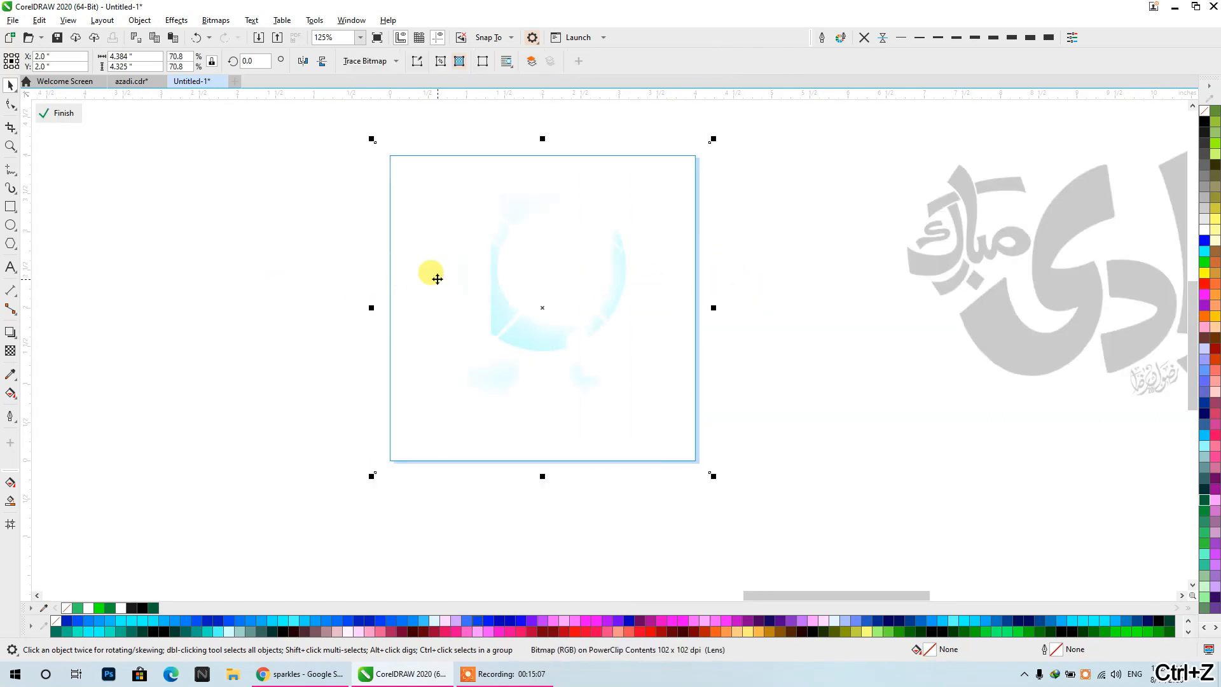
key("Delete")
left_click(169, 291)
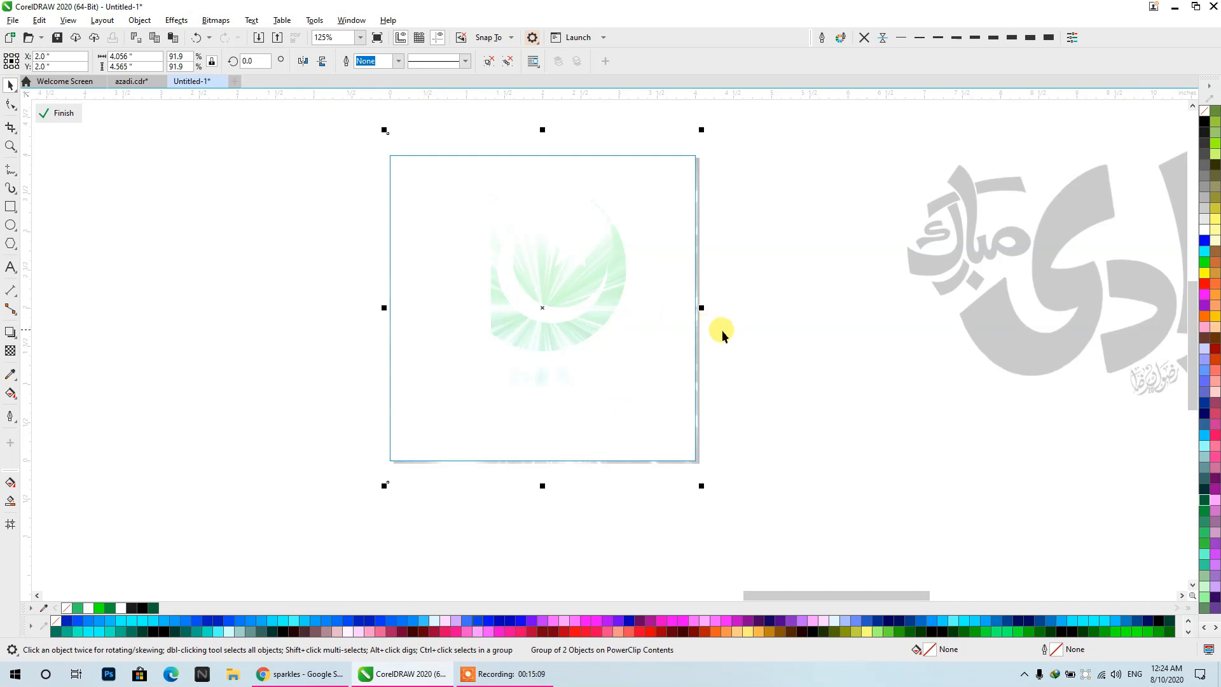
left_click(969, 341)
- Outline-trace the calligraphy bitmap as a Logo in PowerTRACE with Detail 98 and Smoothing 10
scroll(969, 341, "right", 5)
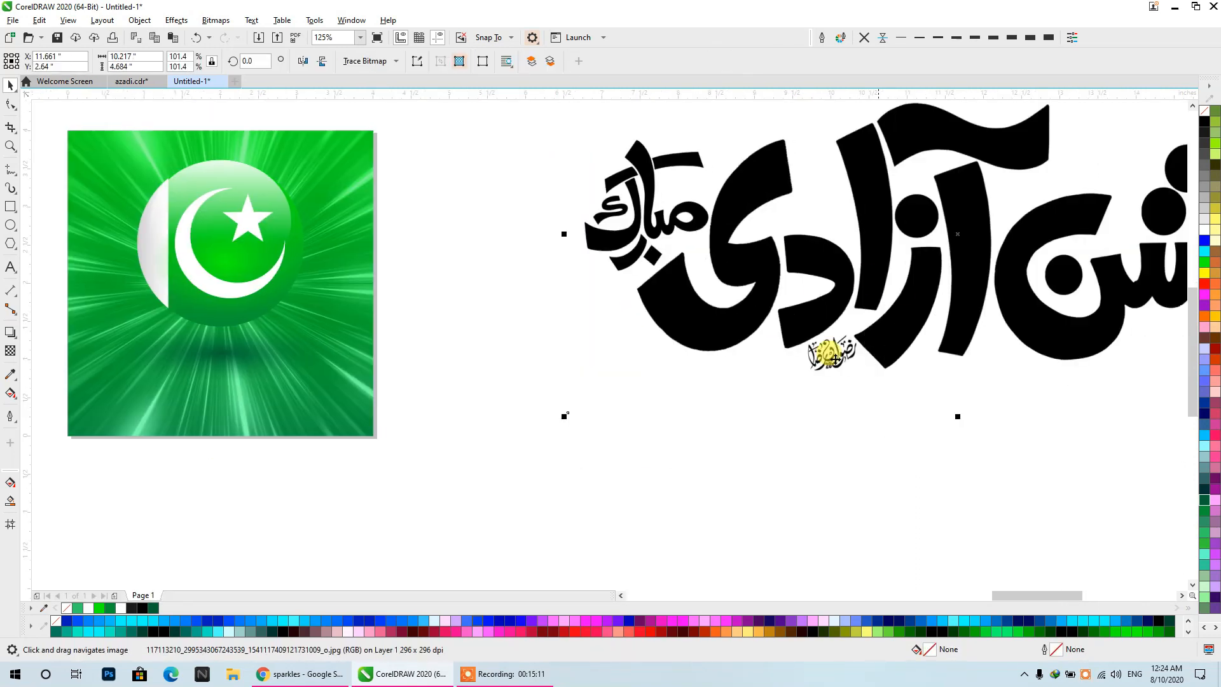
left_click(366, 61)
mouse_move(381, 106)
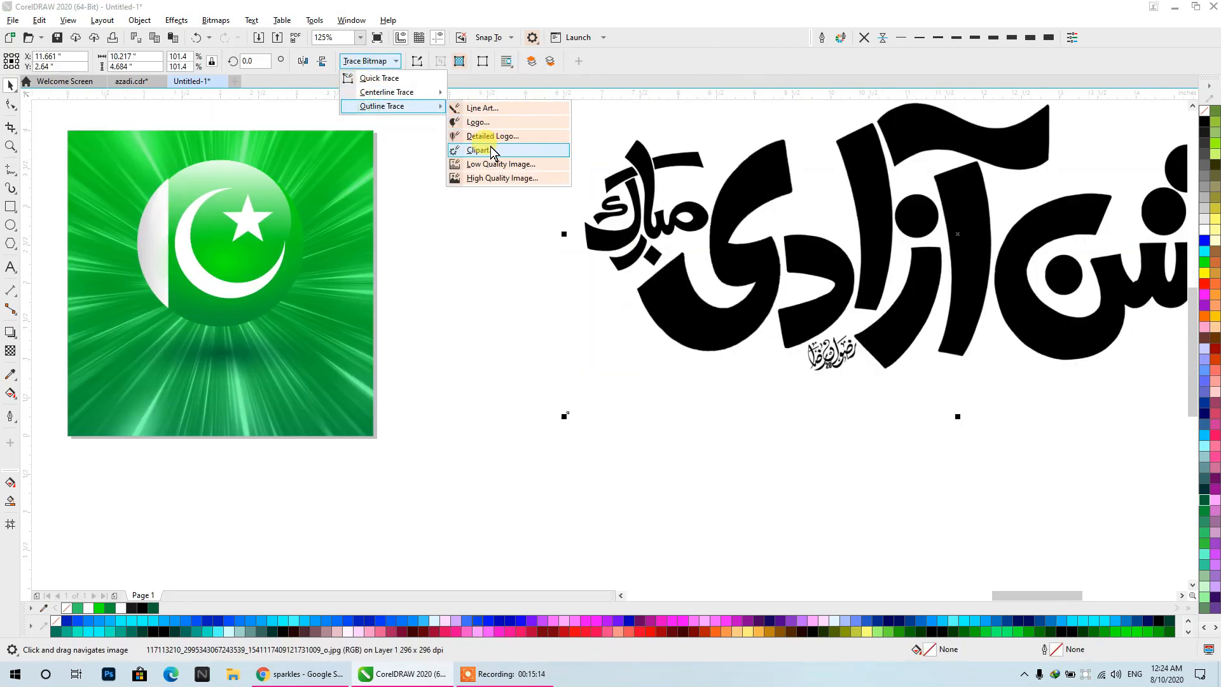
left_click(512, 124)
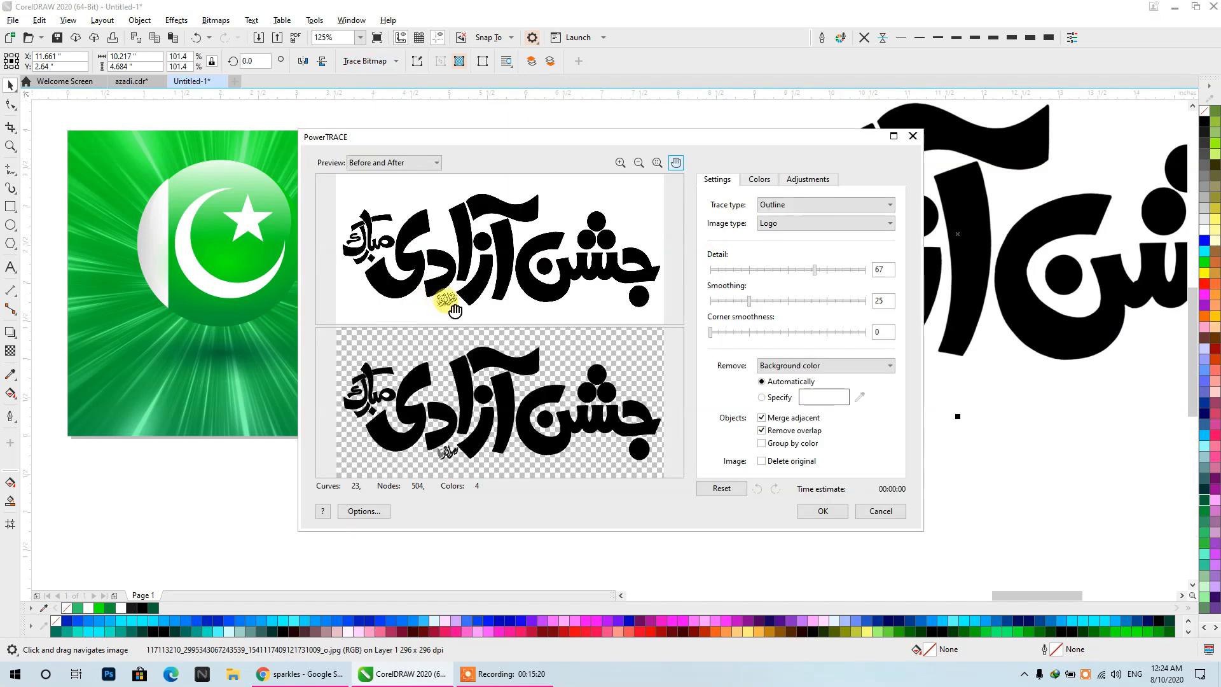
left_click_drag(814, 269, 853, 270)
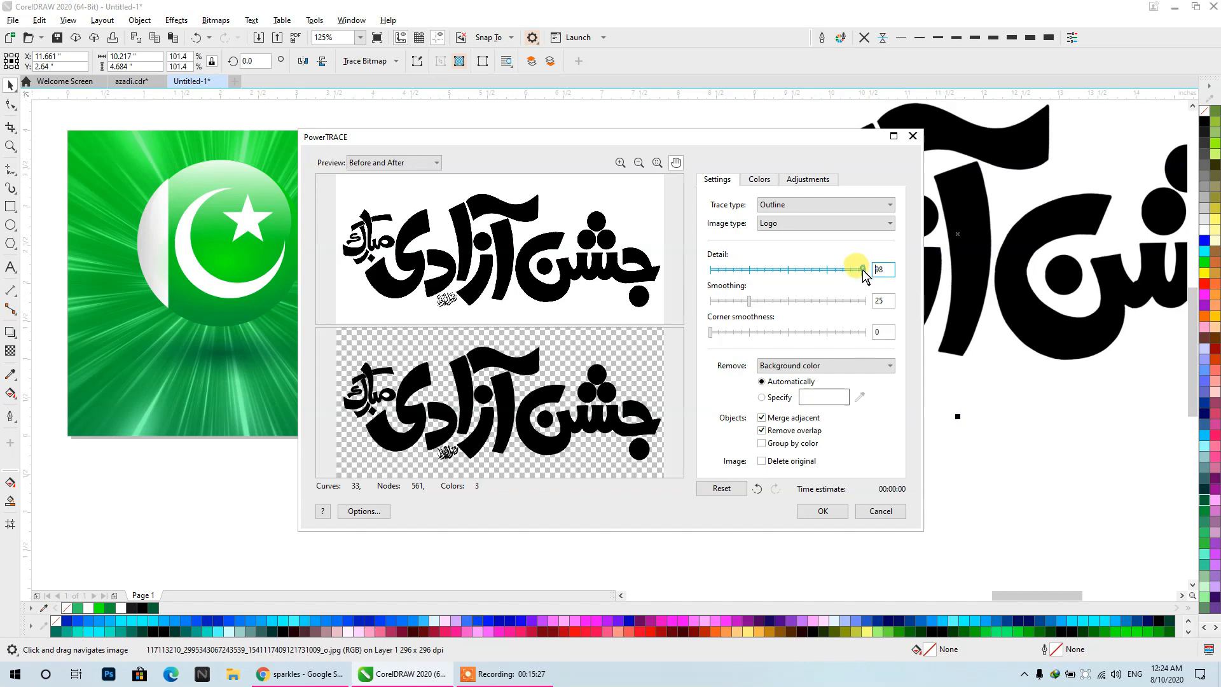
left_click_drag(749, 300, 726, 300)
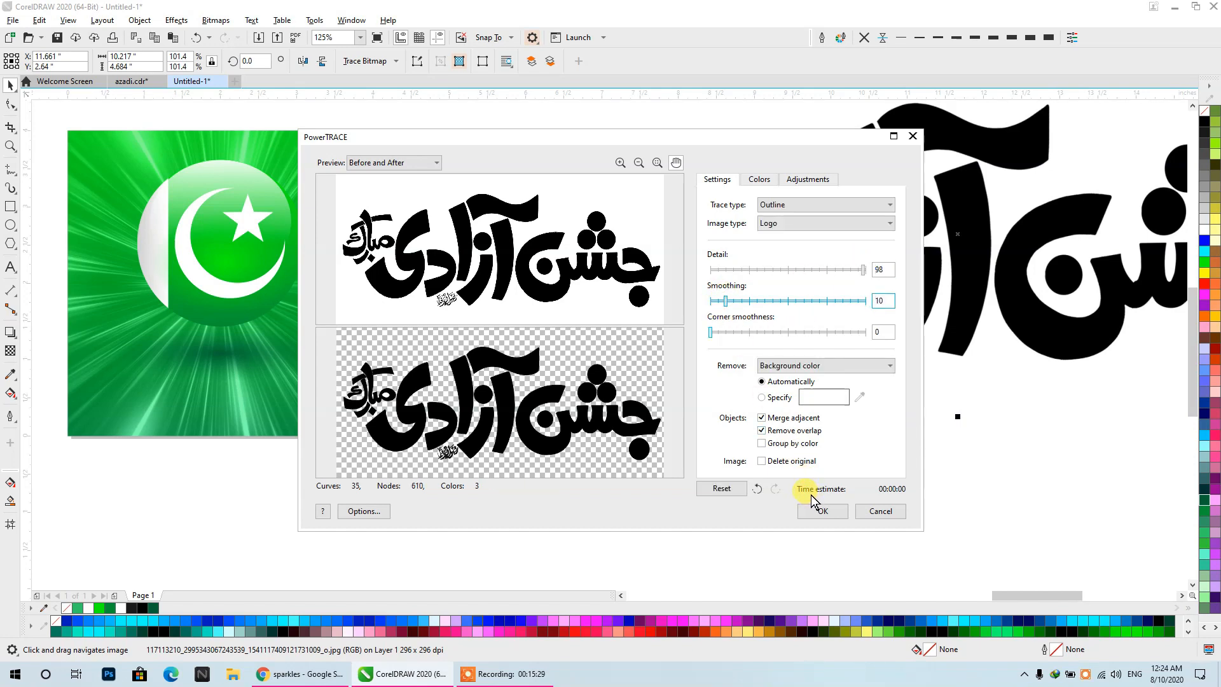
left_click(812, 512)
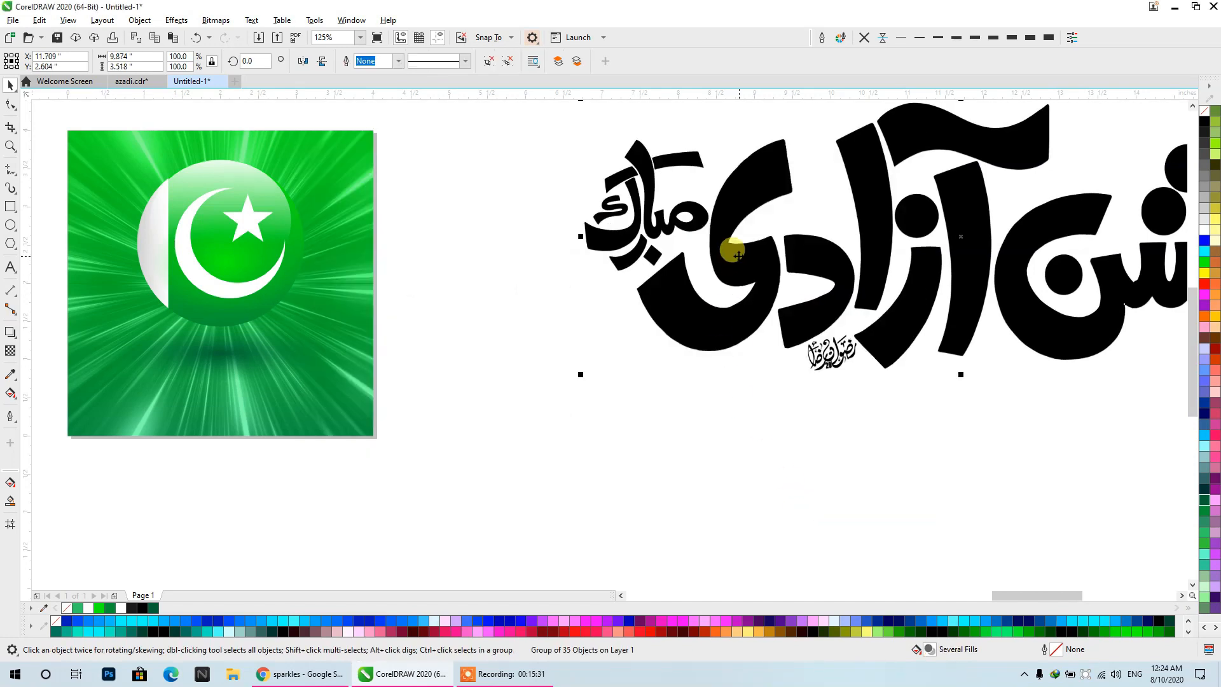
- Move the traced calligraphy below the poster, beside the original bitmap, and give it a red outline
scroll(731, 247, "down", 3)
left_click_drag(723, 318, 477, 498)
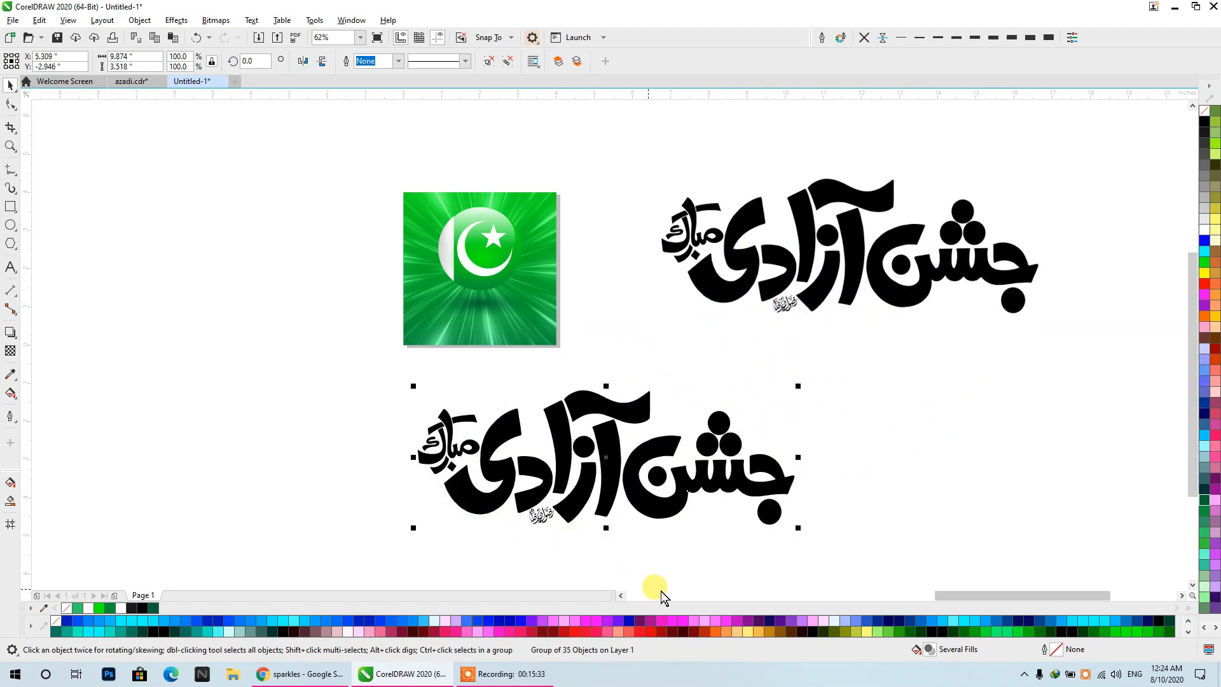
scroll(563, 547, "up", 5)
scroll(1182, 321, "down", 1)
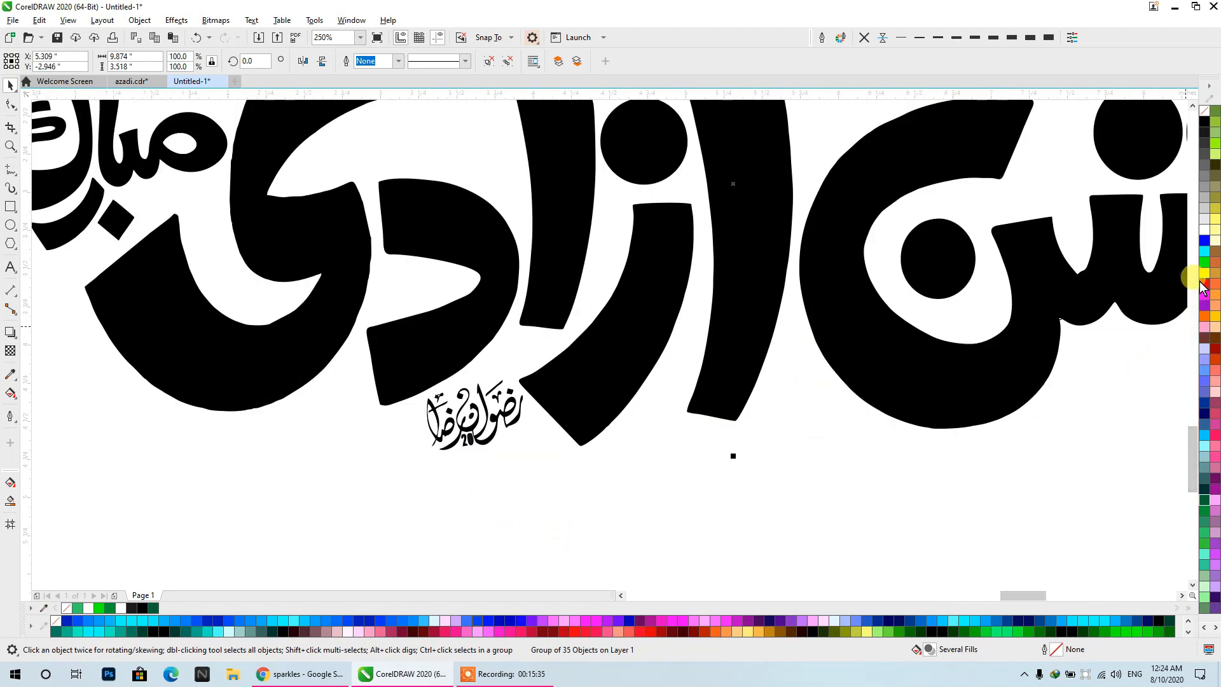
right_click(1204, 283)
scroll(953, 347, "down", 2)
scroll(696, 376, "up", 3)
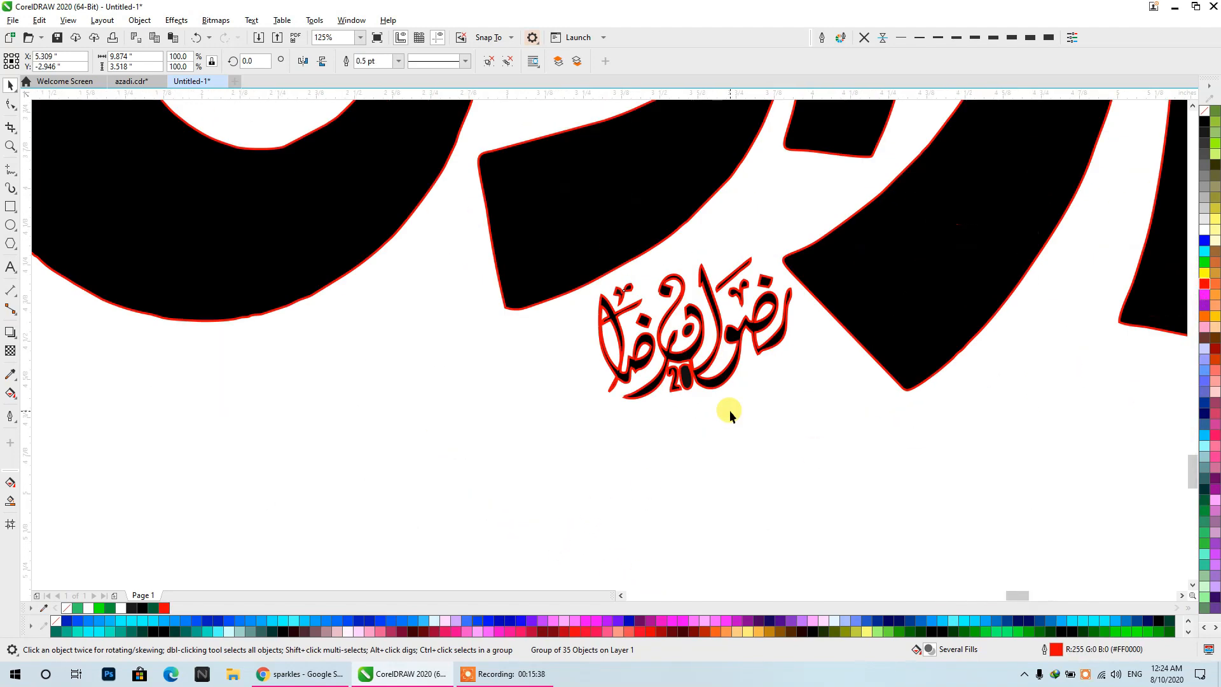
- Ungroup the traced calligraphy into separate curves
scroll(730, 410, "up", 1)
scroll(613, 339, "down", 2)
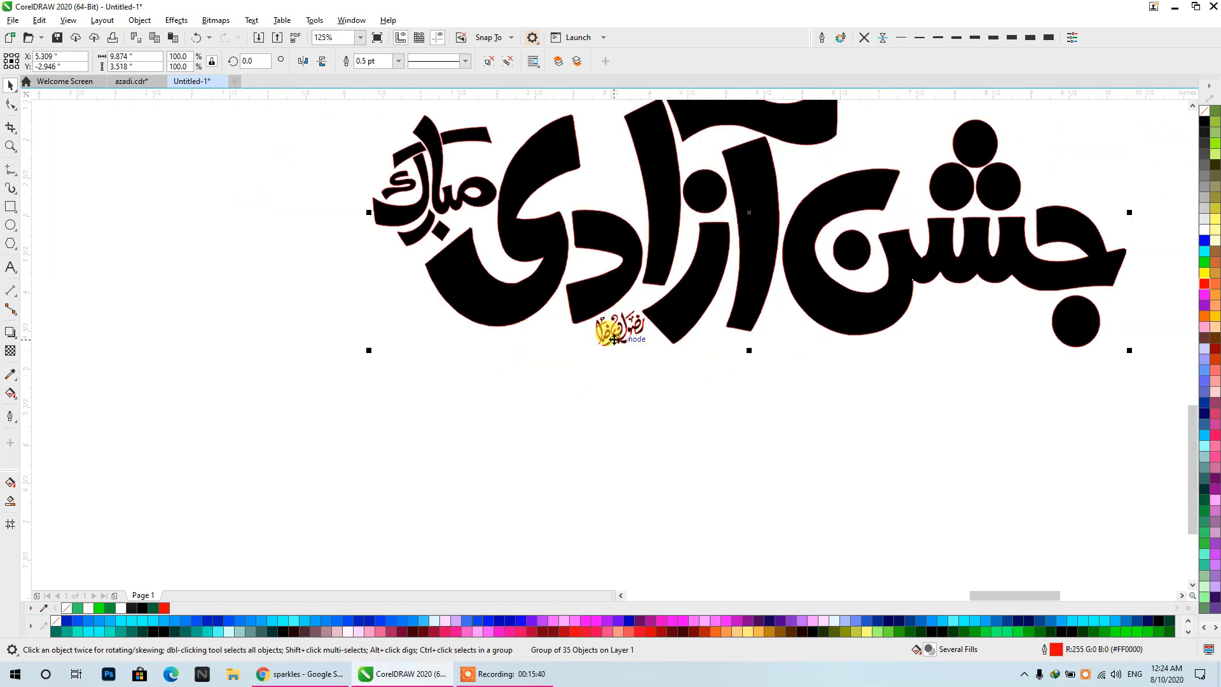
scroll(613, 339, "up", 3)
scroll(583, 293, "down", 3)
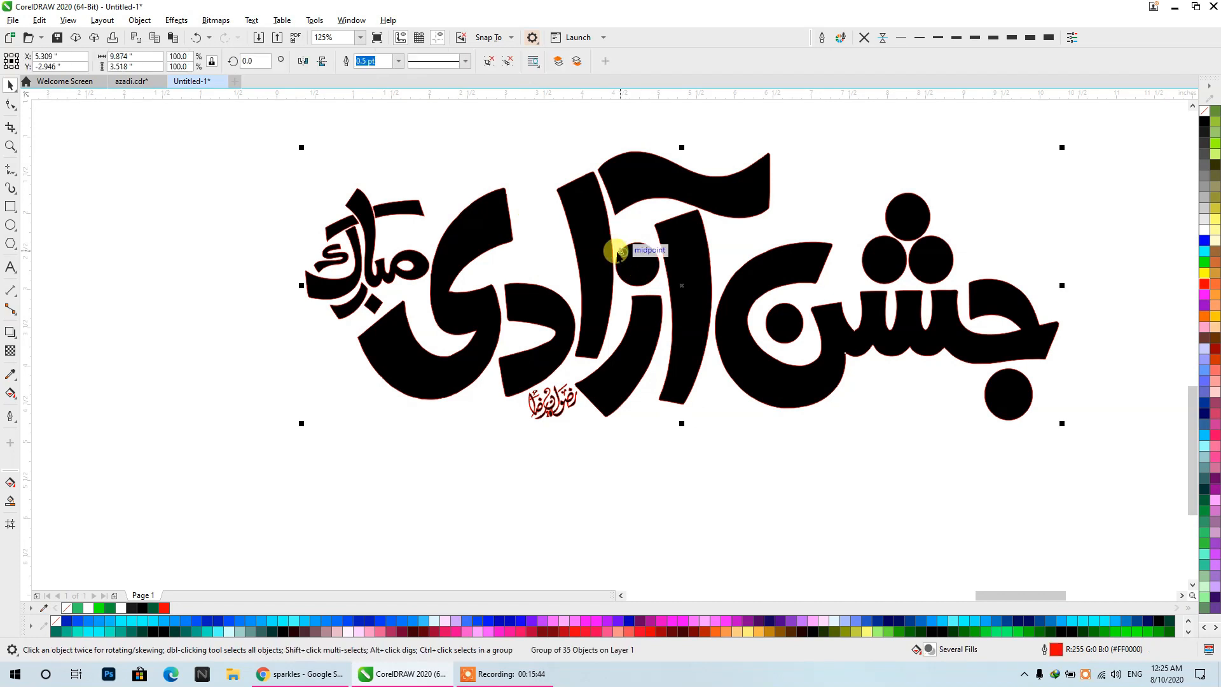
left_click(488, 62)
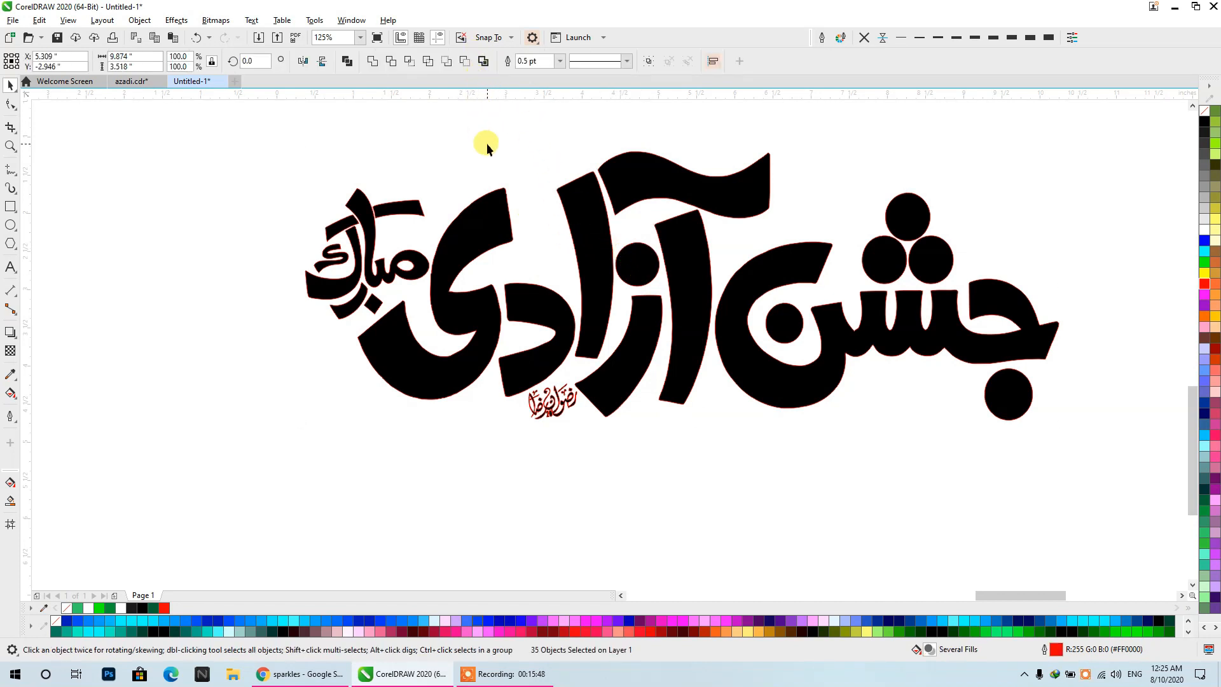
left_click(970, 350)
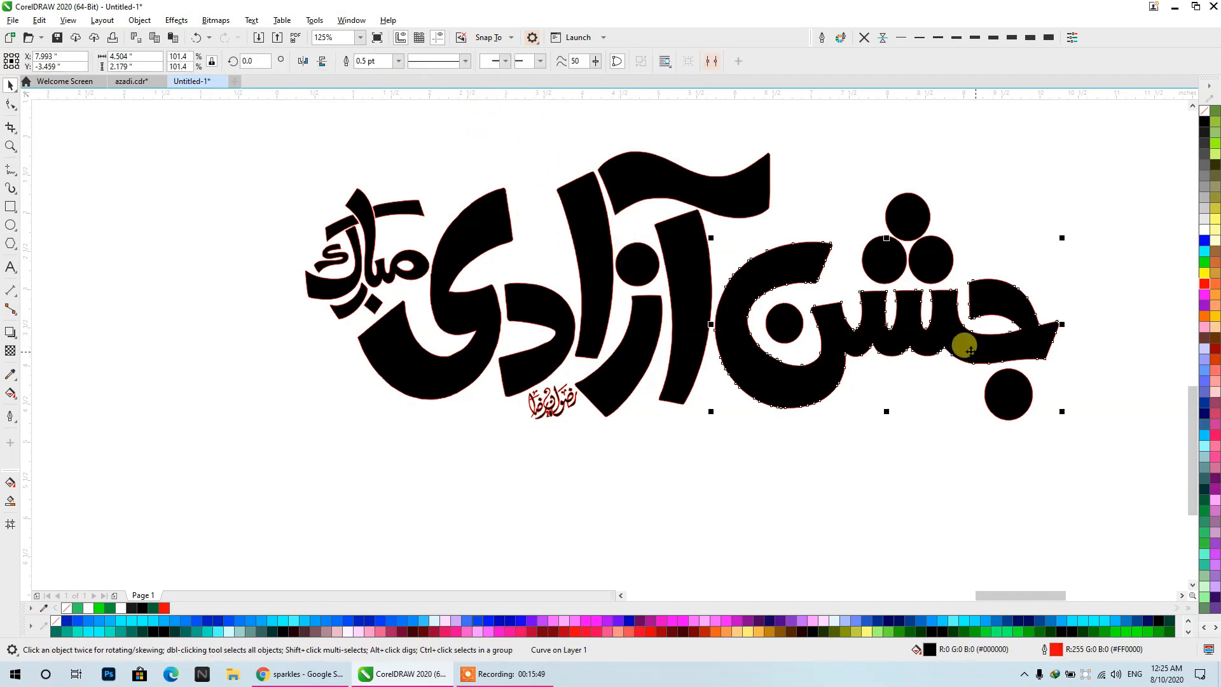
- Try to combine all the ungrouped calligraphy pieces into a single curve
left_click(894, 249)
left_click_drag(1085, 496, 238, 123)
left_click(347, 61)
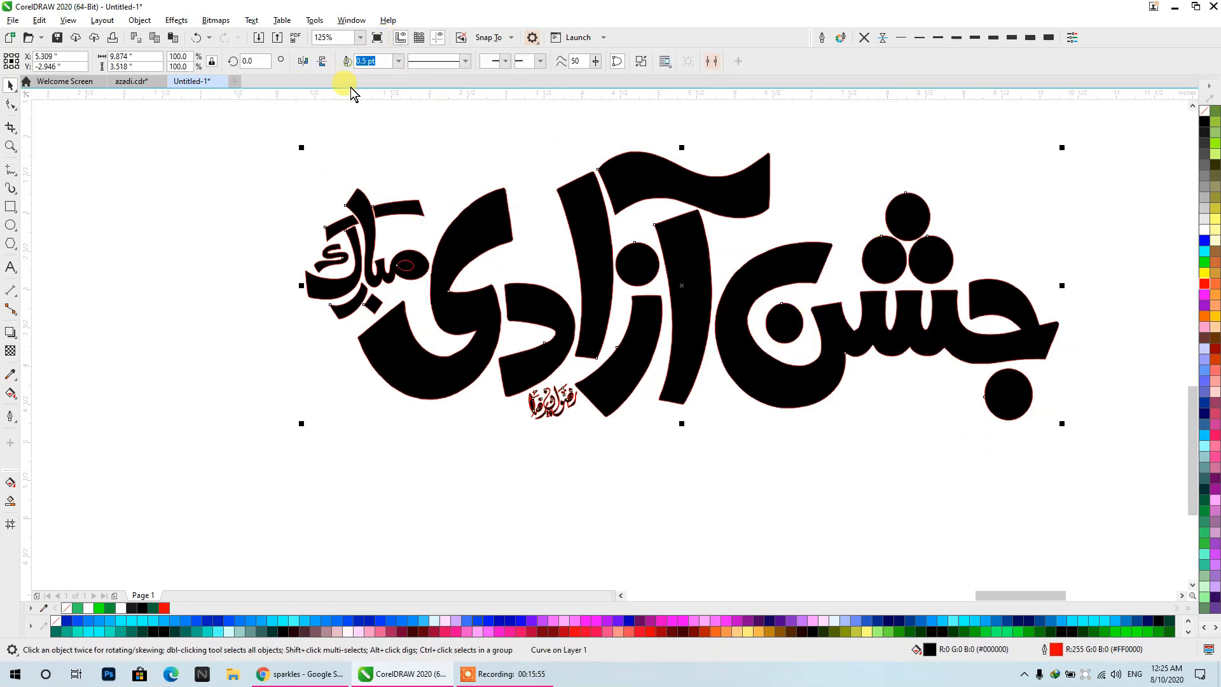
key("ctrl+z")
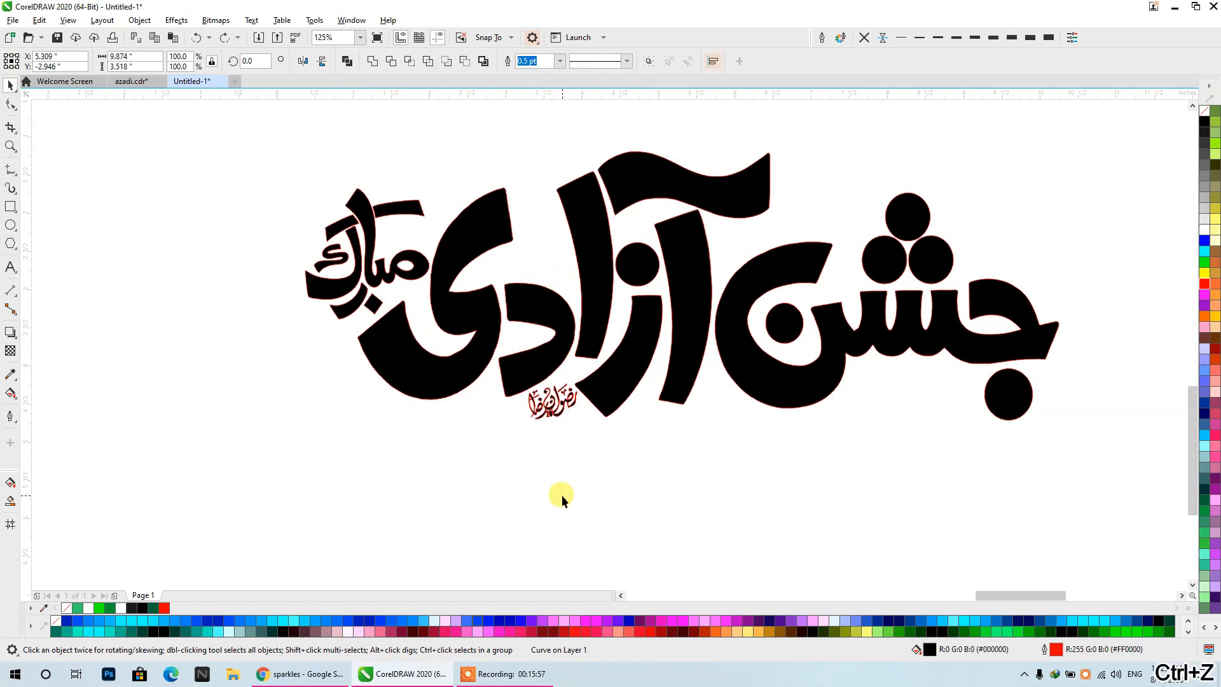
- Delete white filler shapes left inside the closed loops of the calligraphy, starting with the small word beside the large lettering
left_click(560, 495)
left_click(407, 264)
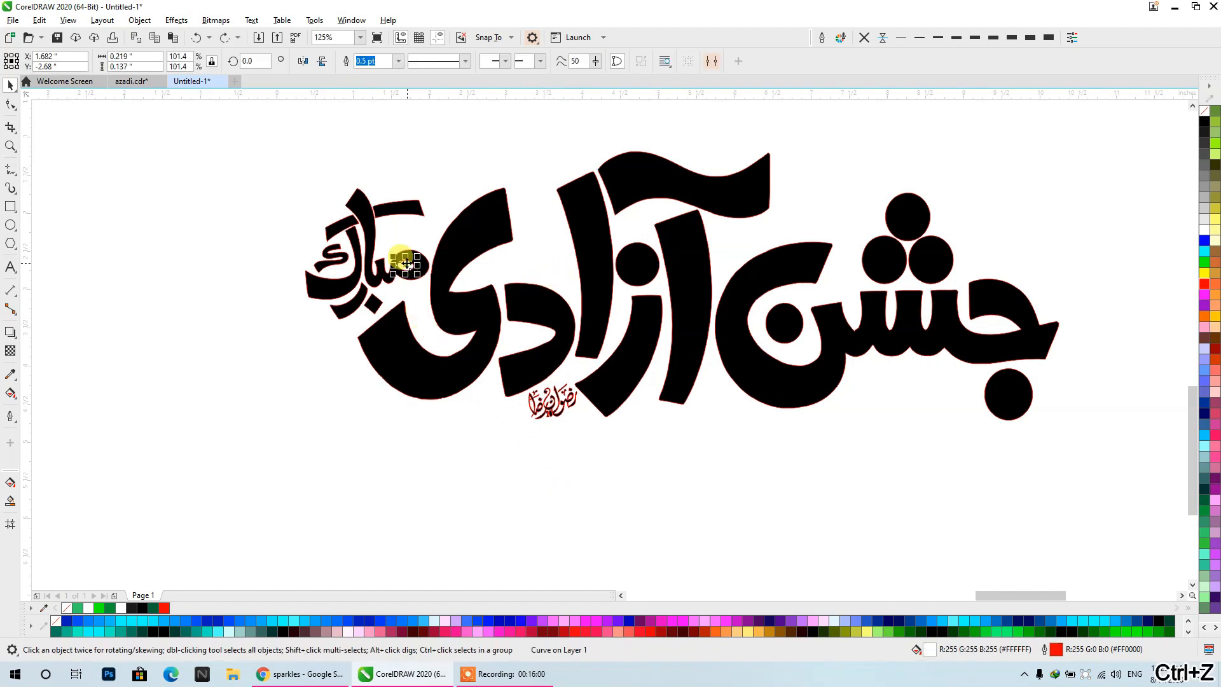
key("Escape")
scroll(574, 400, "up", 5)
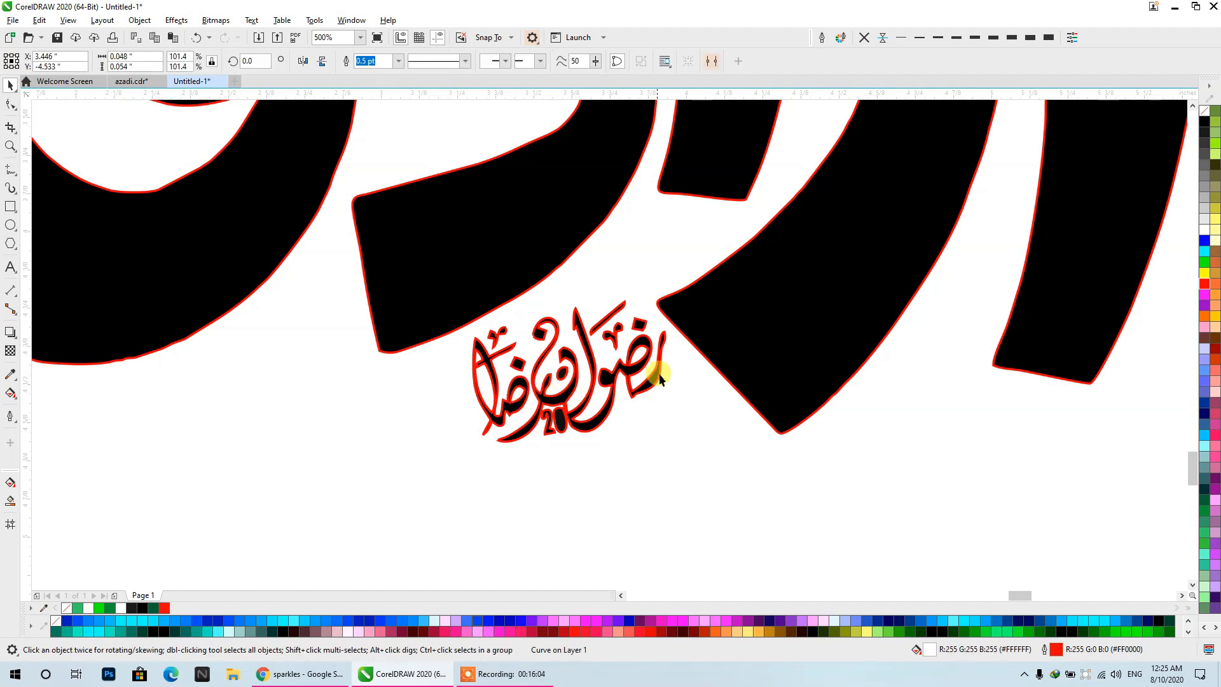
scroll(568, 421, "up", 4)
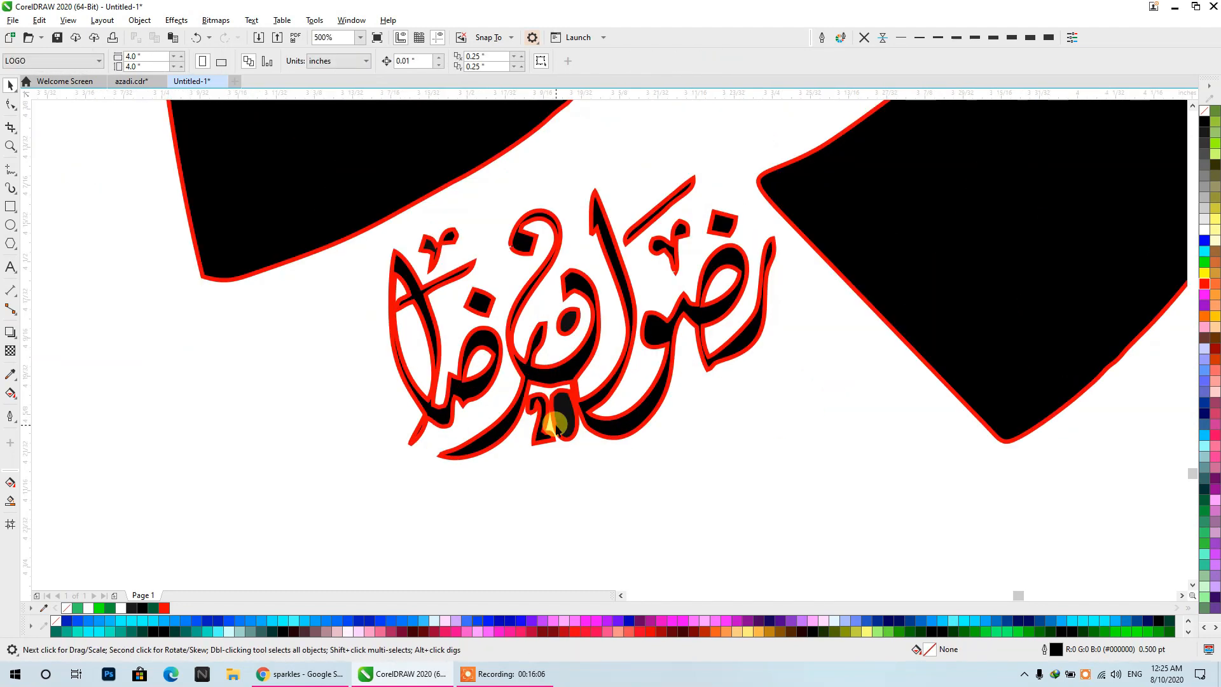
- Try moving the filled 0 of the small "20" away from the signature and undo the move
left_click(571, 423)
left_click_drag(581, 424, 673, 482)
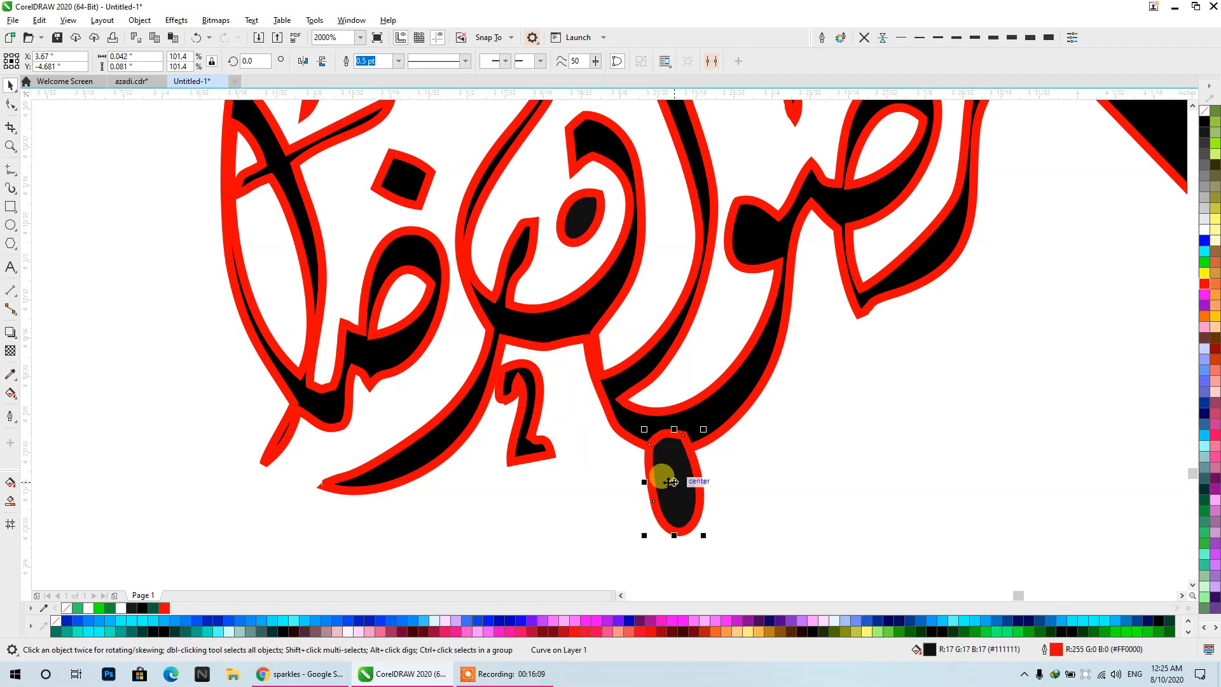
key("ctrl+z")
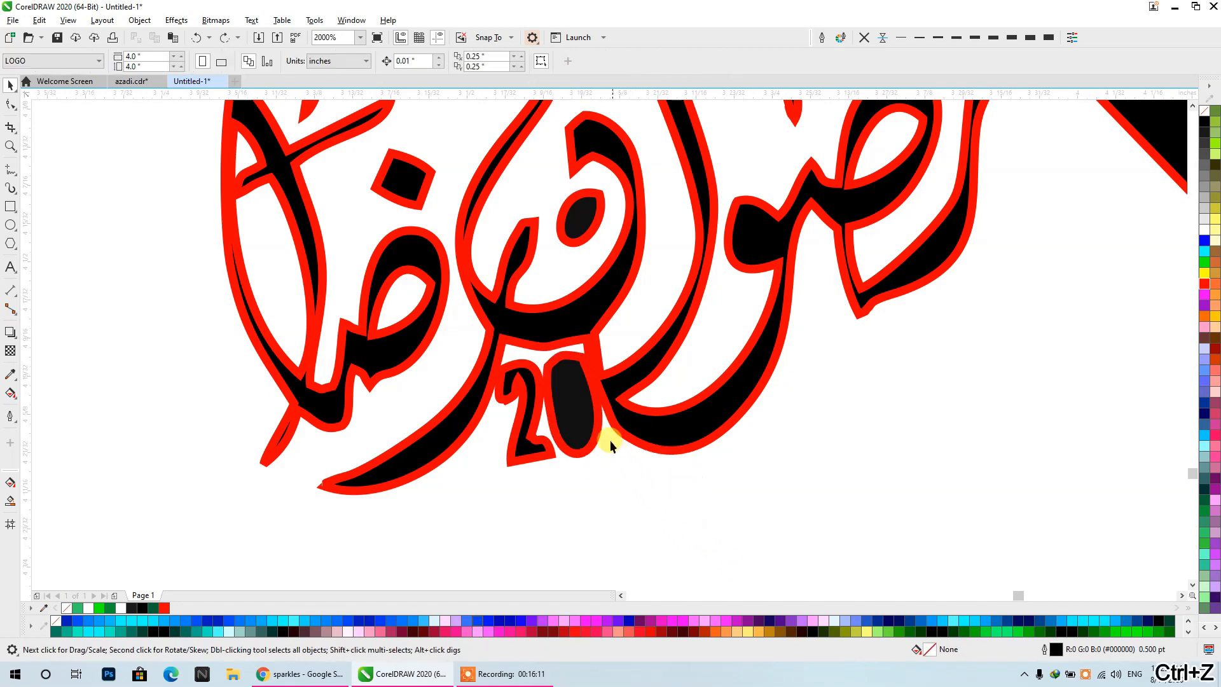
- Apply a one-step inside contour with a 0.013" offset to the 0 of "20" and break the contour apart
scroll(526, 434, "up", 2)
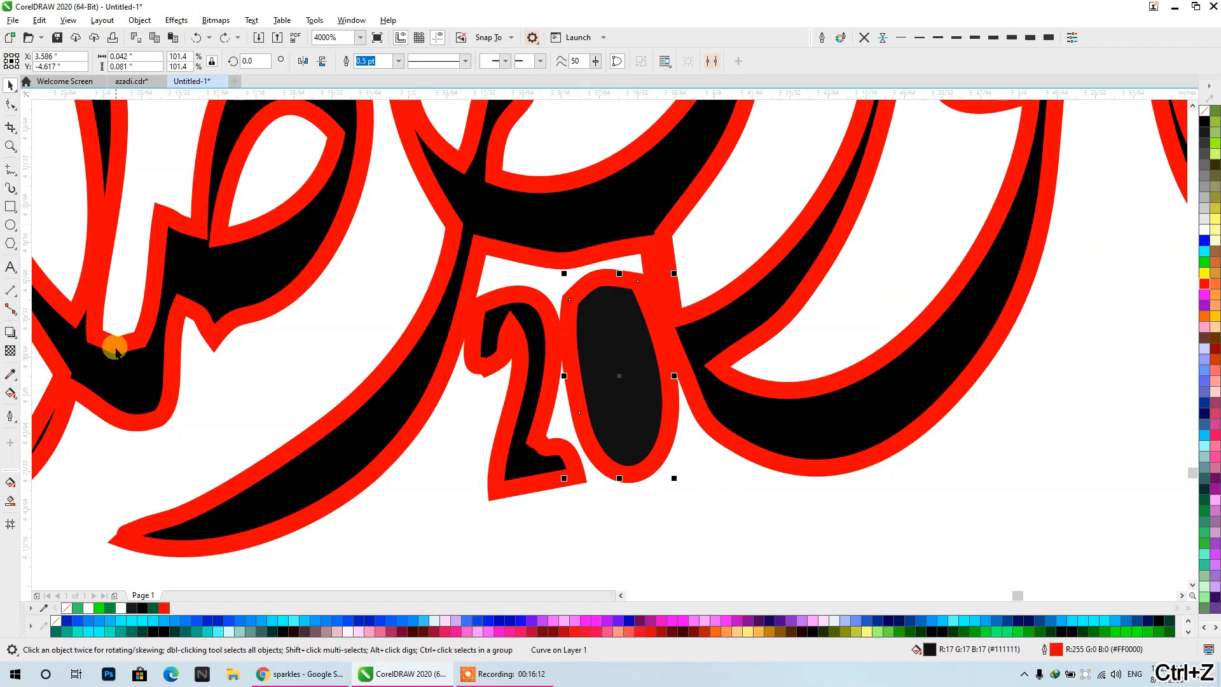
left_click(10, 332)
left_click(48, 347)
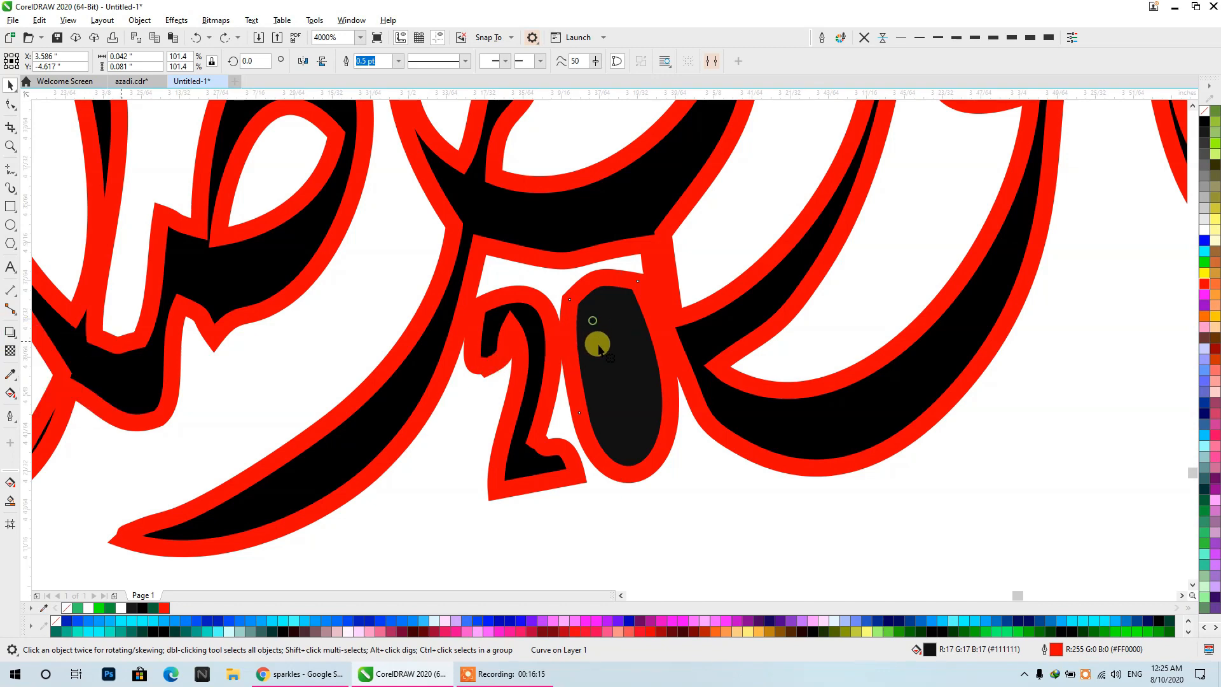
mouse_move(591, 341)
left_mouse_down()
mouse_move(617, 341)
mouse_move(587, 326)
left_mouse_up()
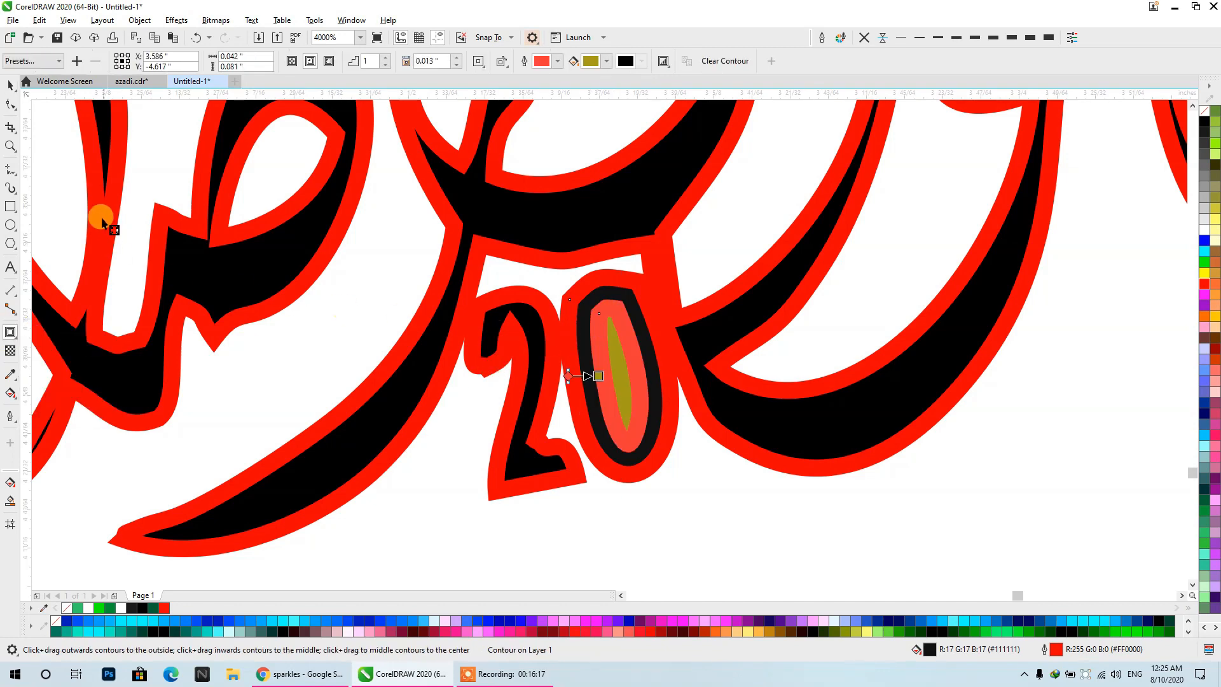
left_click(10, 84)
key("ctrl+k")
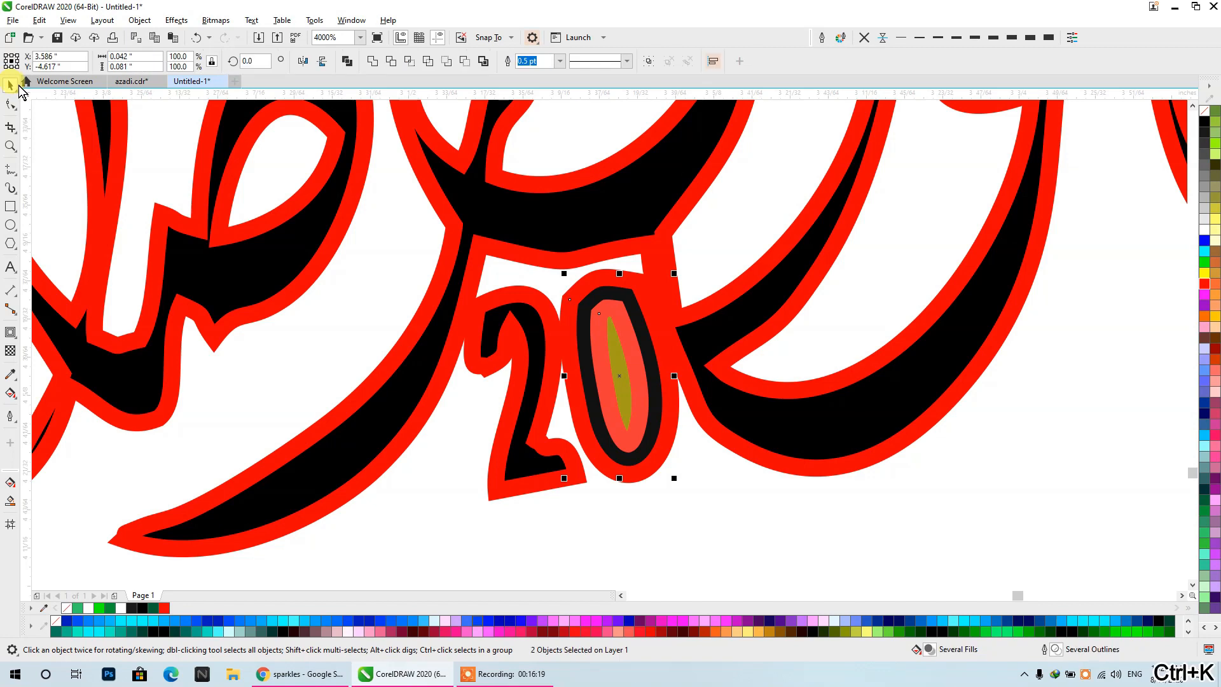
left_click(705, 535)
- Trim the 0 with its inner contour shape and delete that shape to leave a hollow digit
left_click(622, 365)
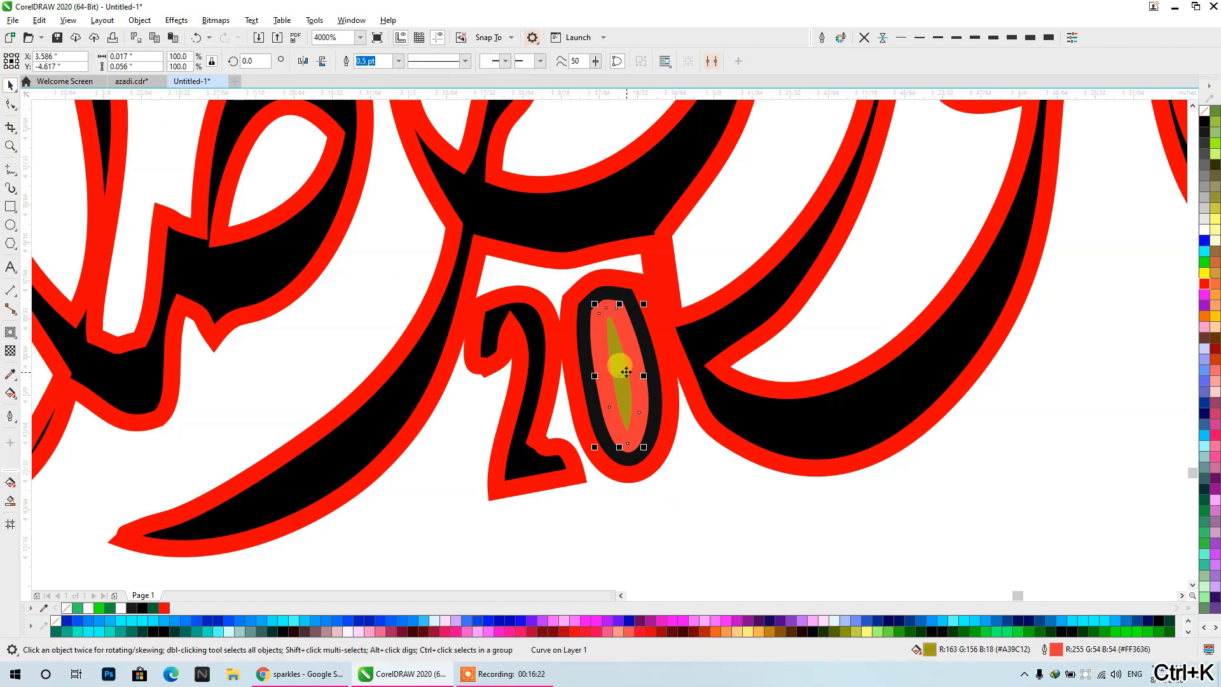
left_click(624, 278, "shift")
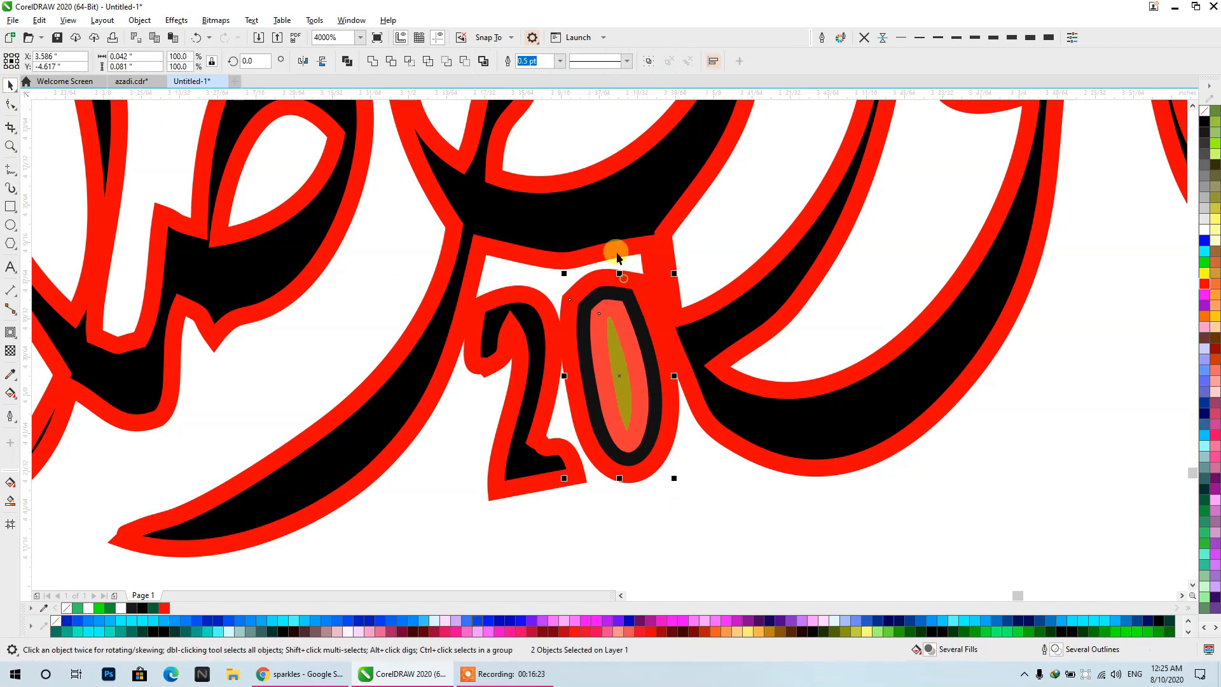
left_click(390, 61)
left_click_drag(618, 385, 671, 424)
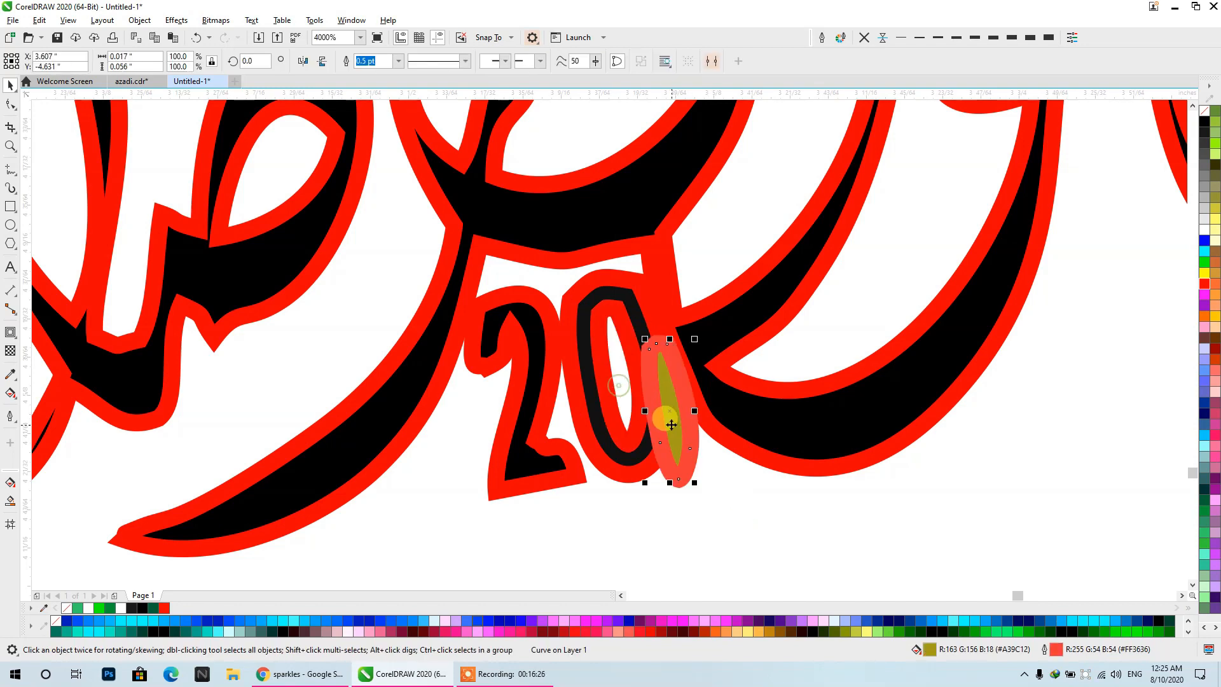
key("Delete")
- Try to combine the small signature's pieces, including the "20", into one curve
scroll(692, 407, "down", 4)
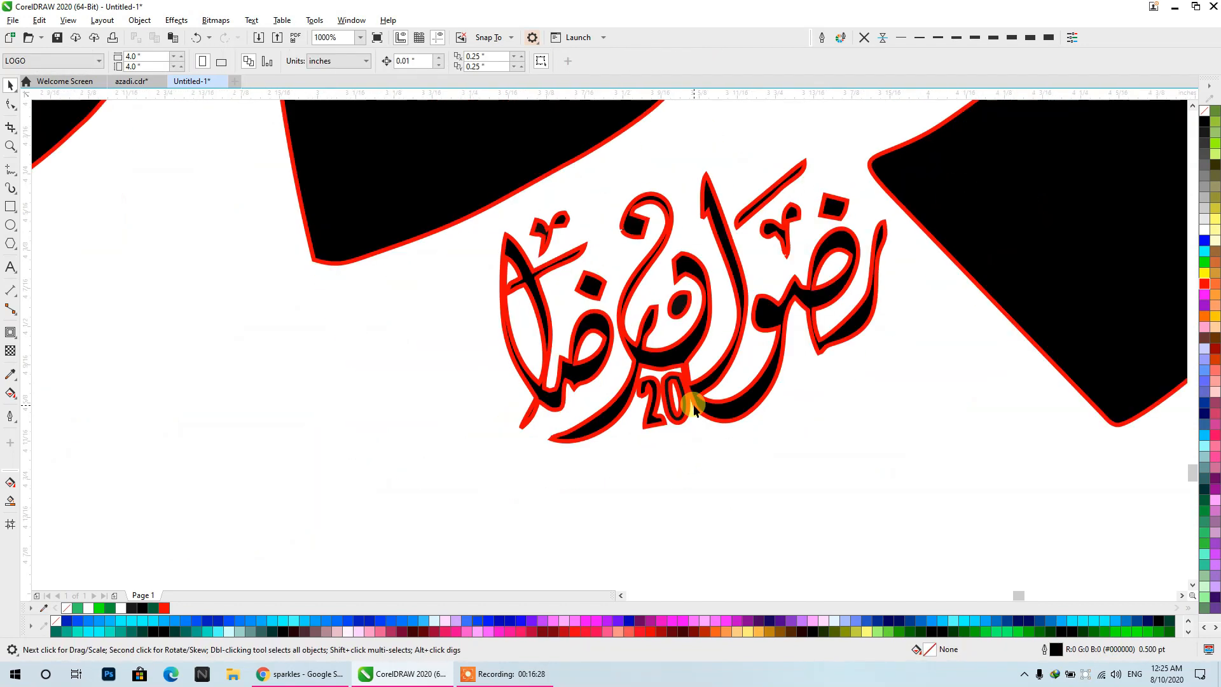
left_click(679, 400)
left_click(774, 472)
left_click_drag(526, 205, 411, 111)
left_click(346, 60)
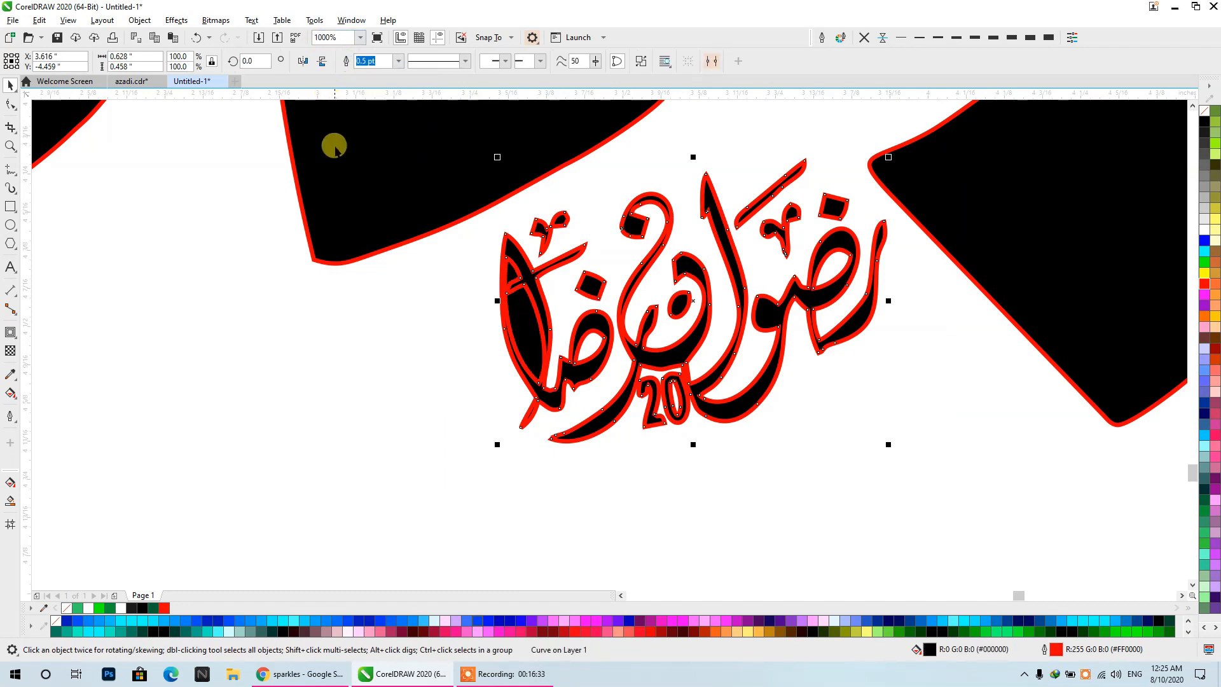
key("ctrl+z")
- Delete the white filler shape inside the signature's tall letter and combine all the signature pieces into one curve
left_click(520, 335)
key("Delete")
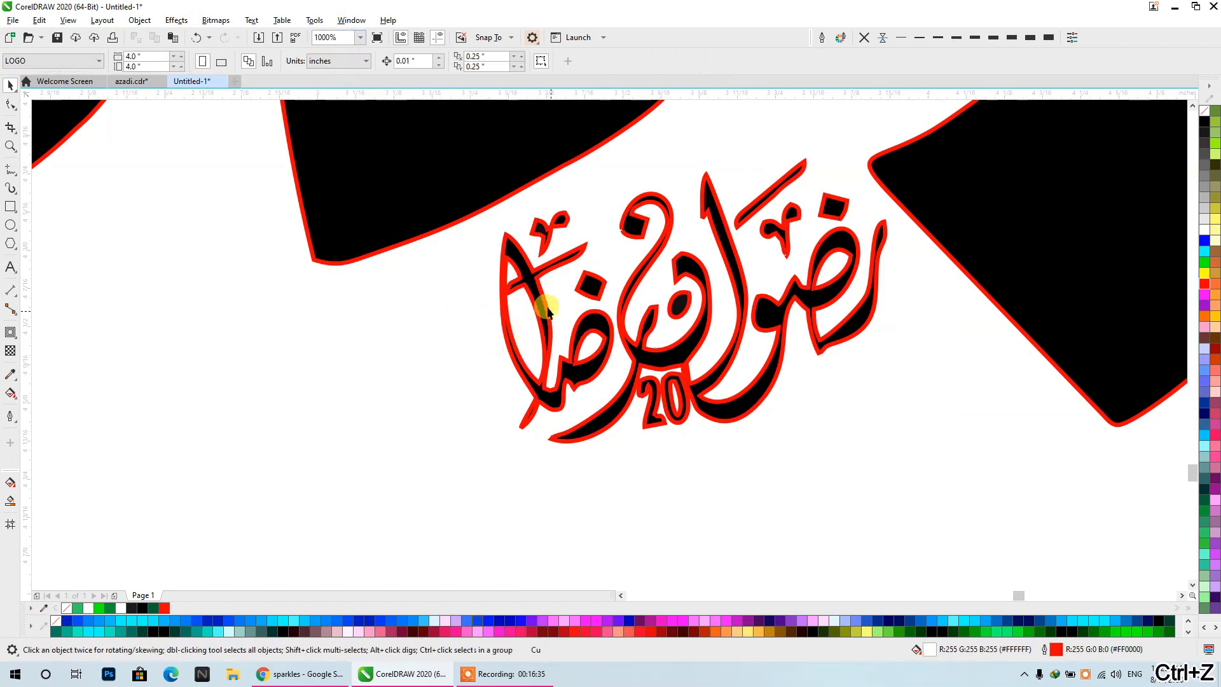
left_click_drag(984, 582, 477, 172)
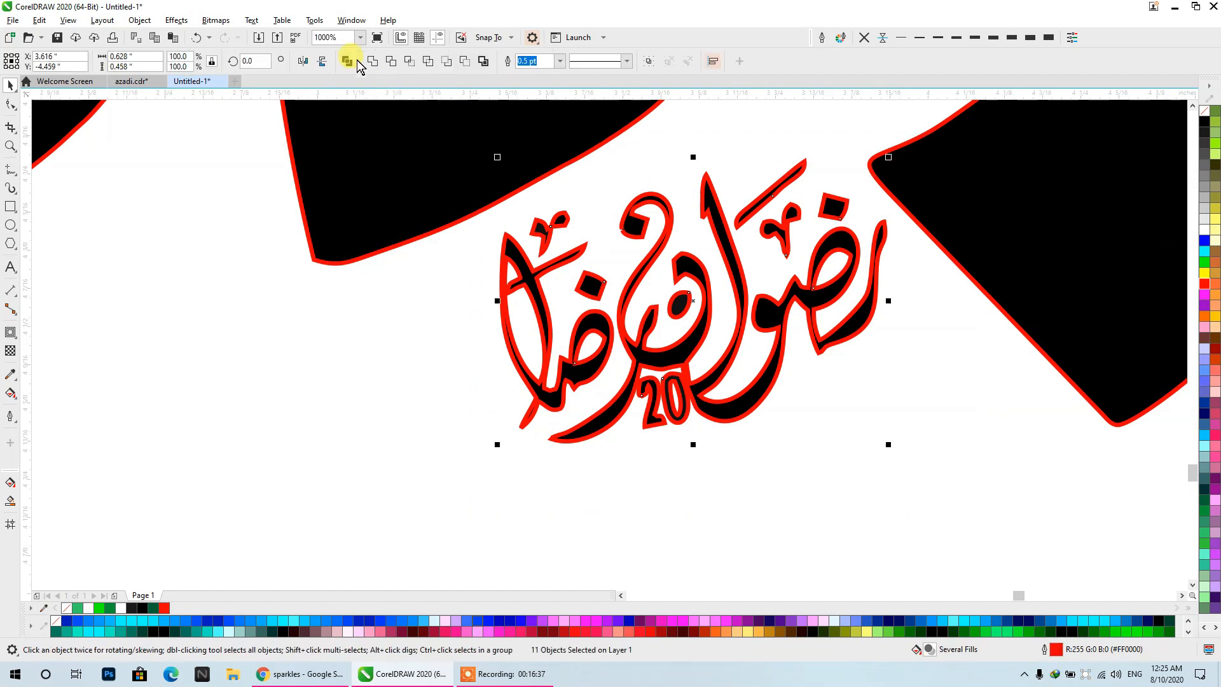
left_click(346, 60)
- Delete two stray nodes at the jagged corner of a small signature stroke with the Shape tool, and check the remaining outline
left_click(25, 106)
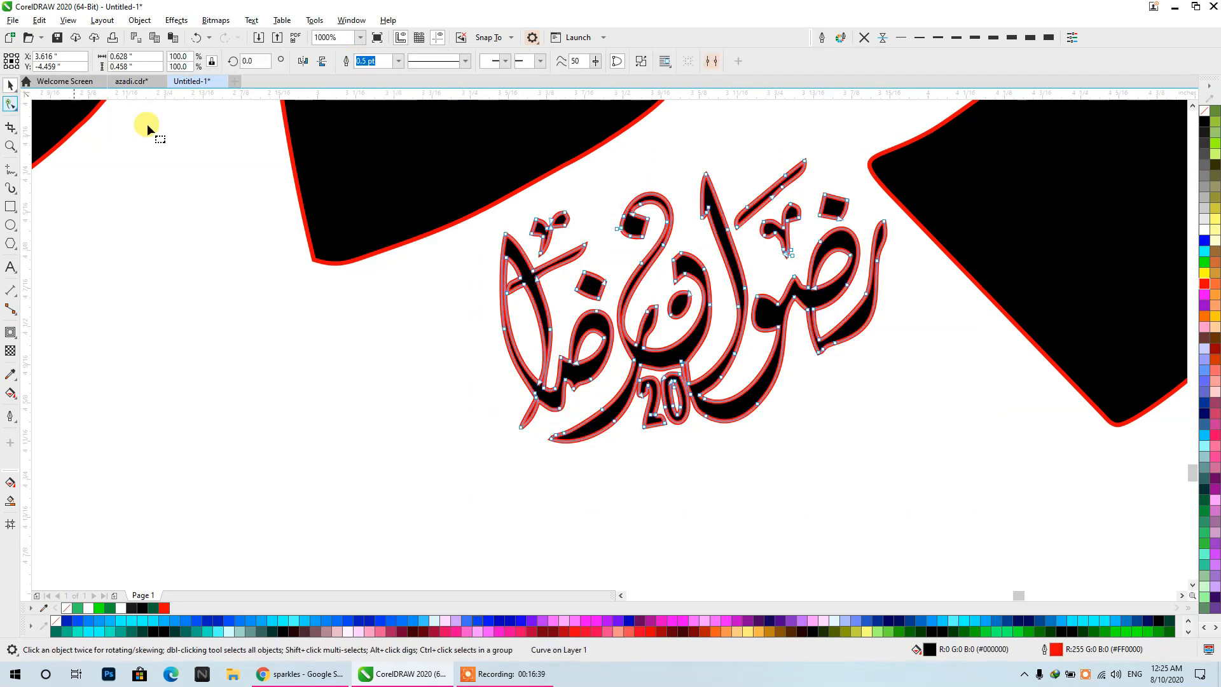
scroll(647, 223, "up", 6)
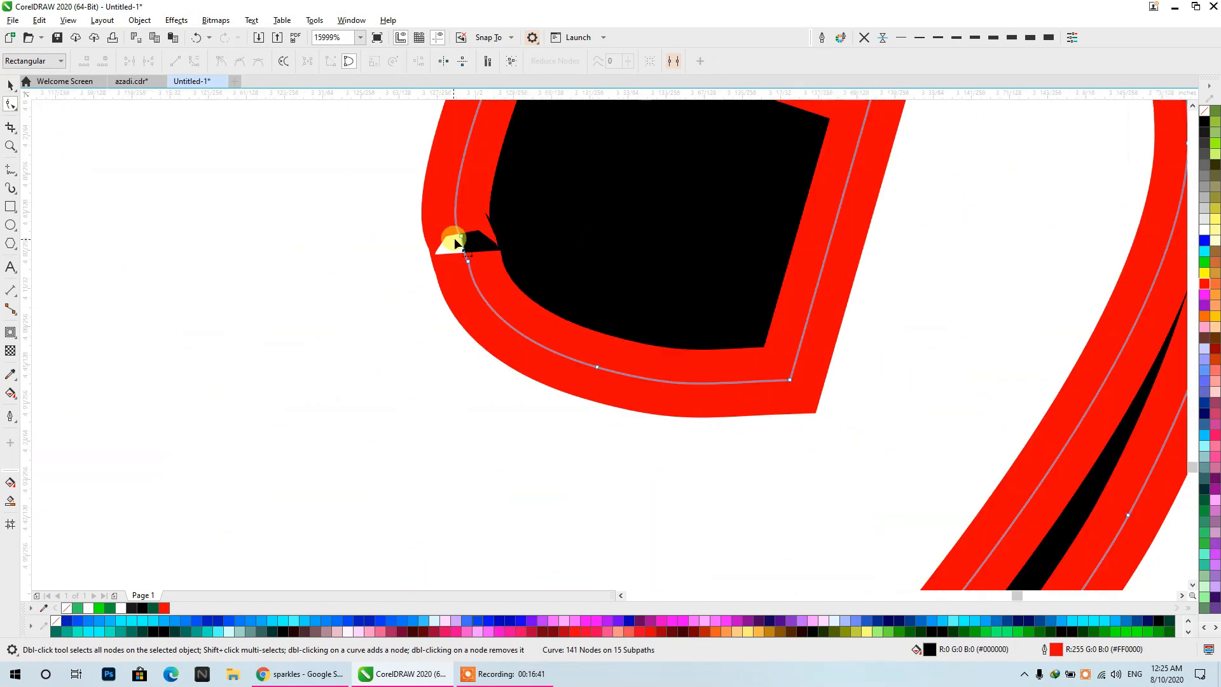
double_click(460, 239)
double_click(470, 266)
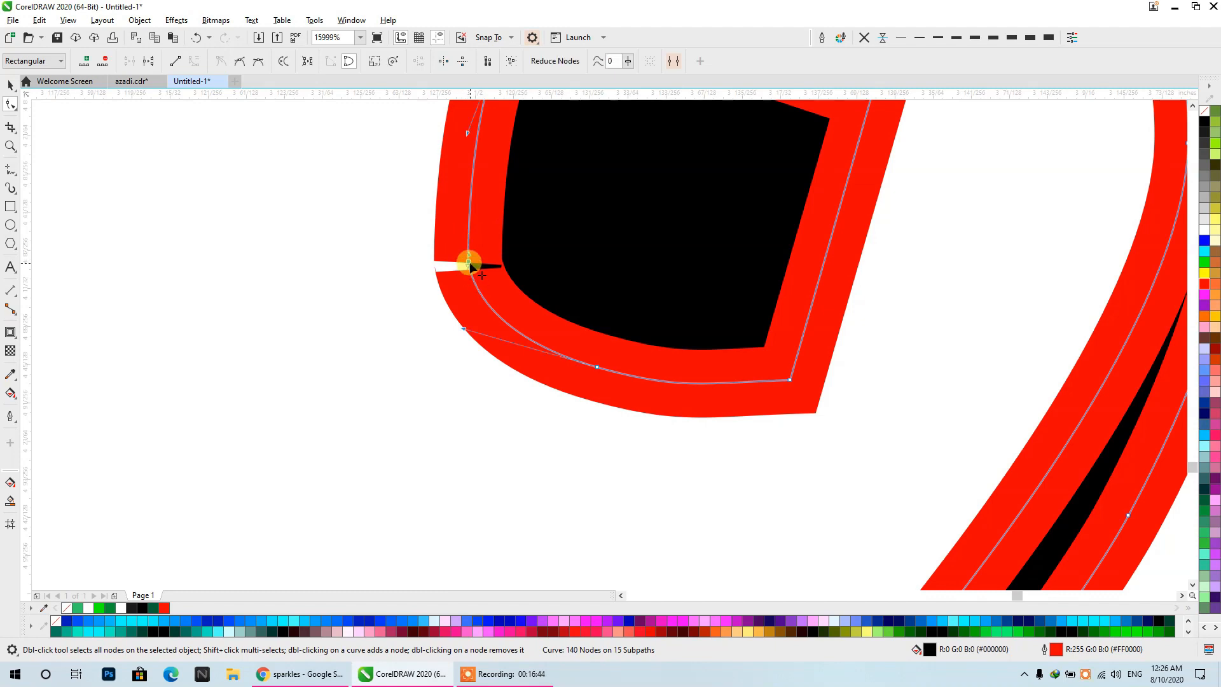
scroll(682, 285, "down", 5)
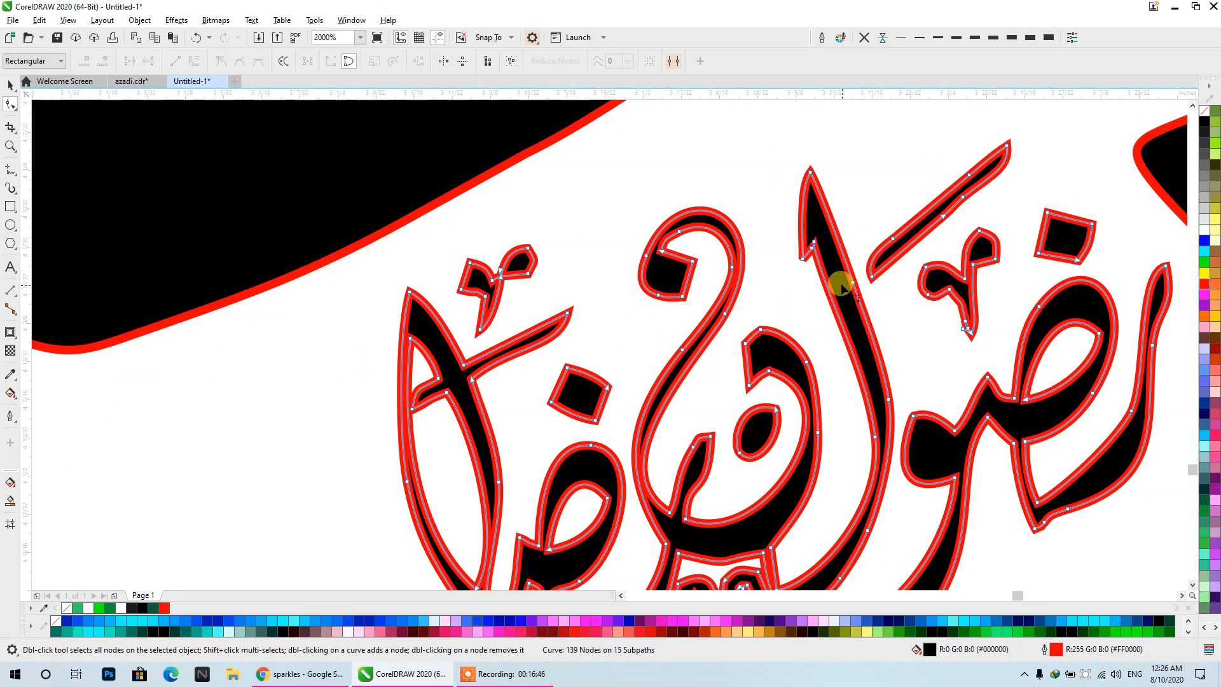
scroll(572, 185, "down", 3)
scroll(810, 273, "up", 3)
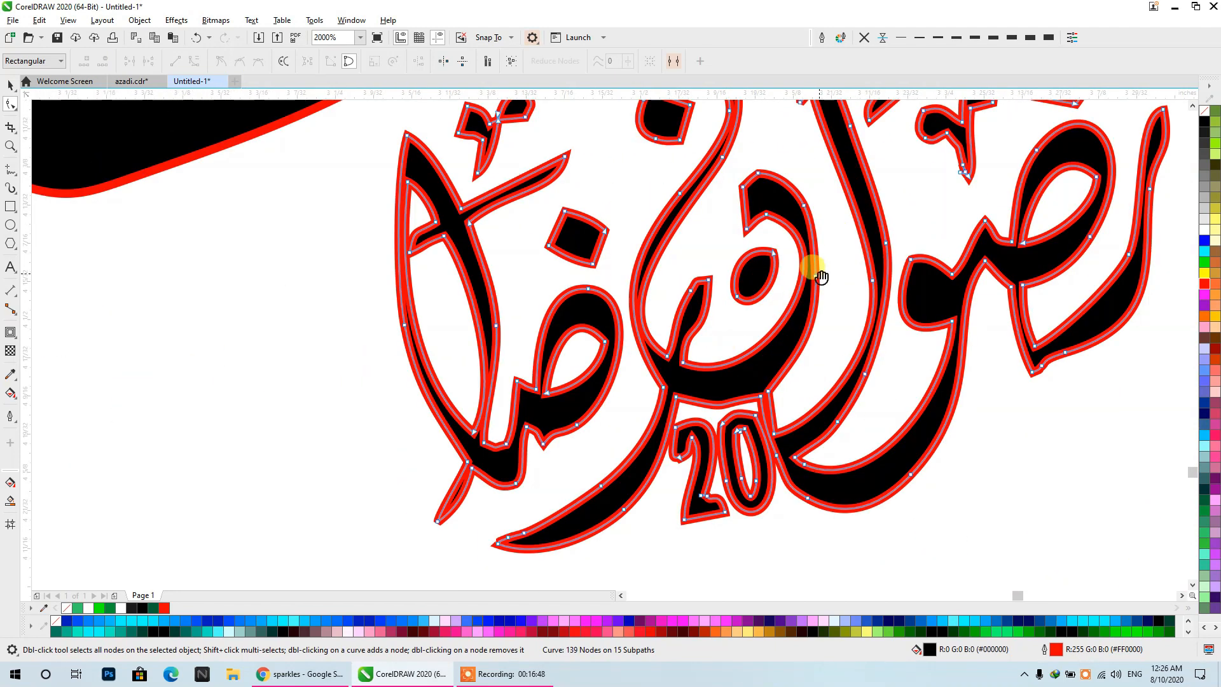
left_click_drag(821, 278, 566, 271)
scroll(191, 280, "down", 2)
left_click_drag(198, 265, 479, 407)
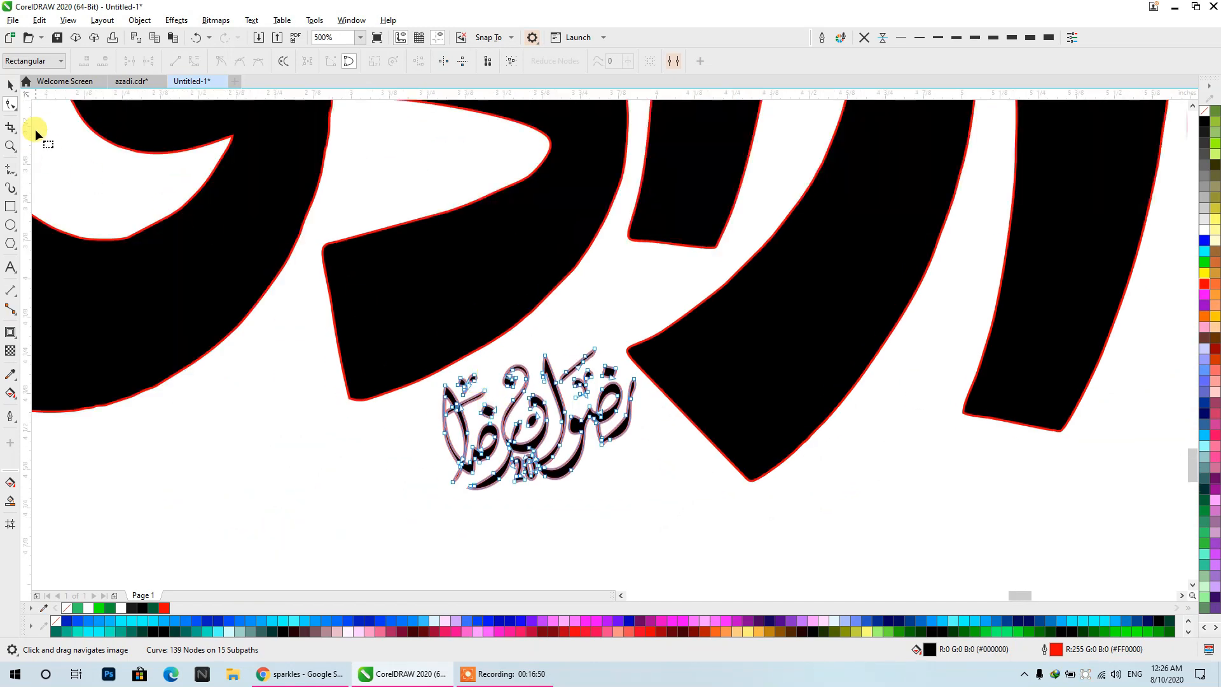
- Weld the whole traced calligraphy, including the signature, into a single curve
left_click(10, 85)
scroll(410, 198, "down", 2)
scroll(611, 259, "down", 1)
left_click_drag(843, 422, 290, 156)
left_click(372, 61)
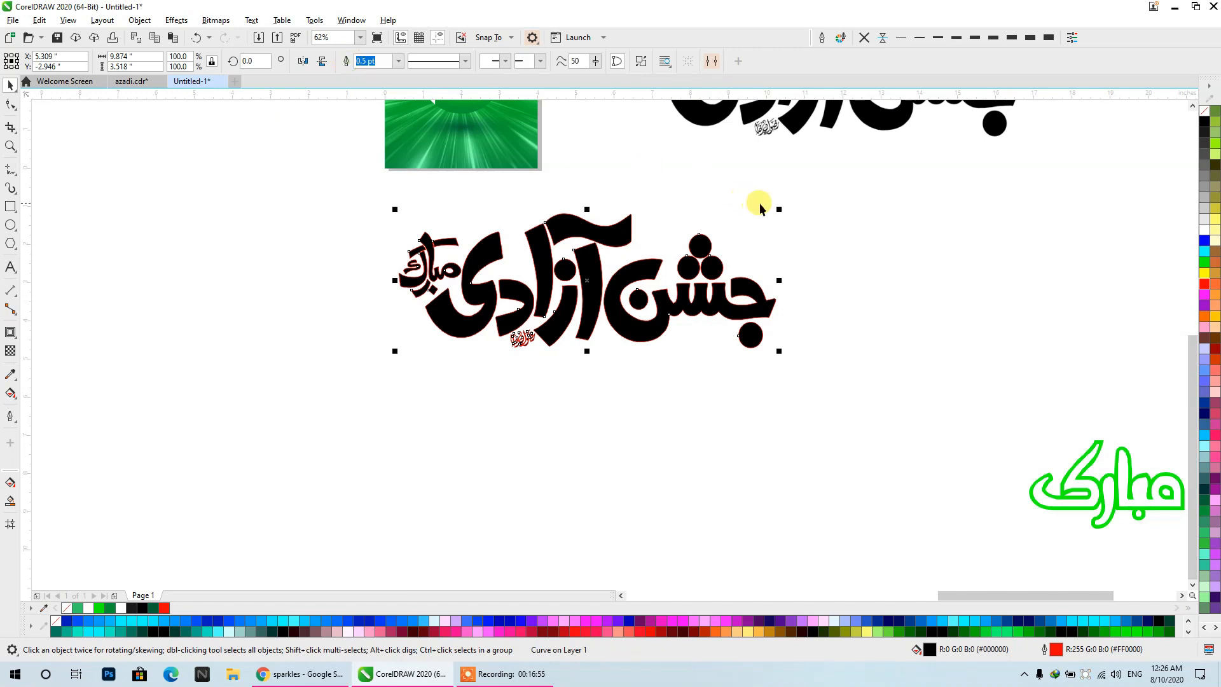
- Scale the calligraphy down to about 3.62" wide and place it on the poster below the flag ball
left_click_drag(779, 209, 541, 294)
left_click_drag(444, 347, 547, 288)
scroll(547, 288, "up", 3)
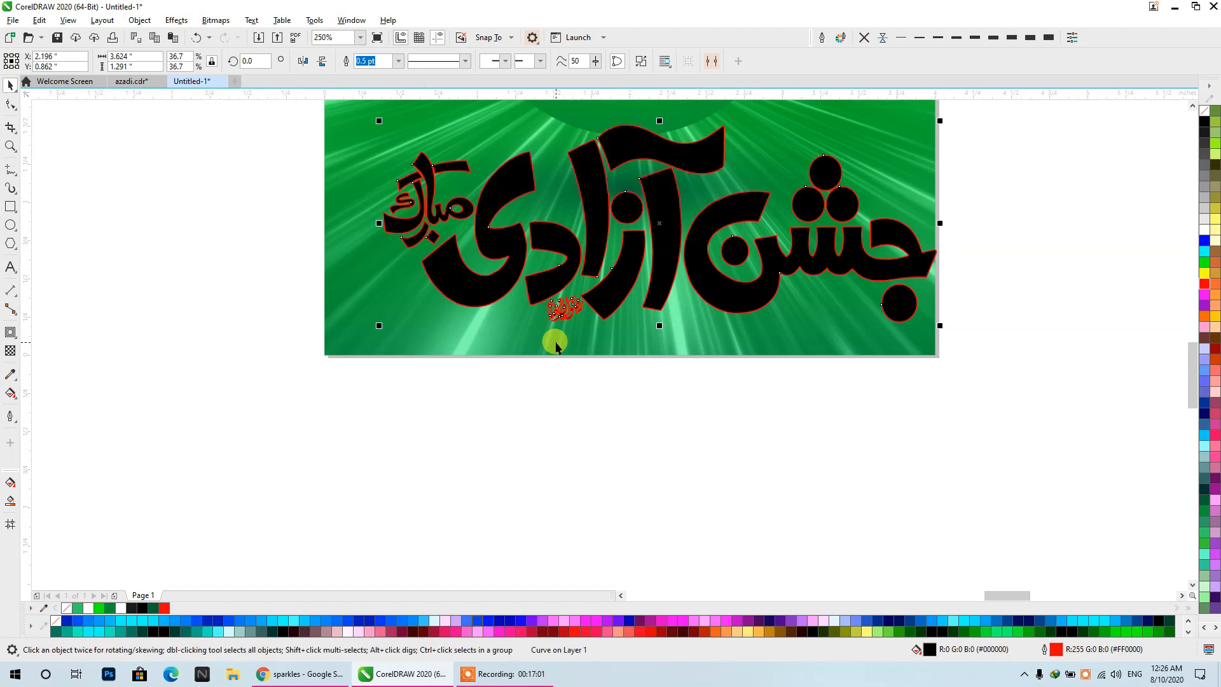
- Center the calligraphy horizontally on the poster background and reselect the calligraphy alone
left_click(622, 338, "shift")
key("c")
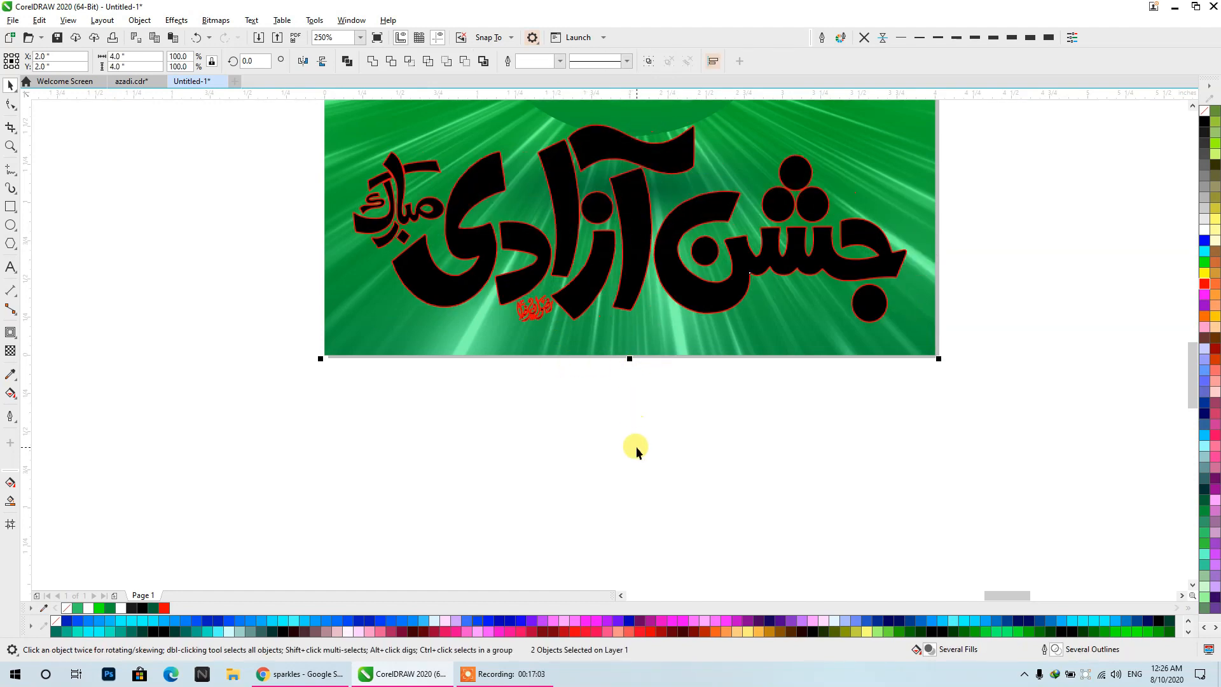
left_click(636, 446)
left_click_drag(649, 419, 682, 528)
left_click(802, 368)
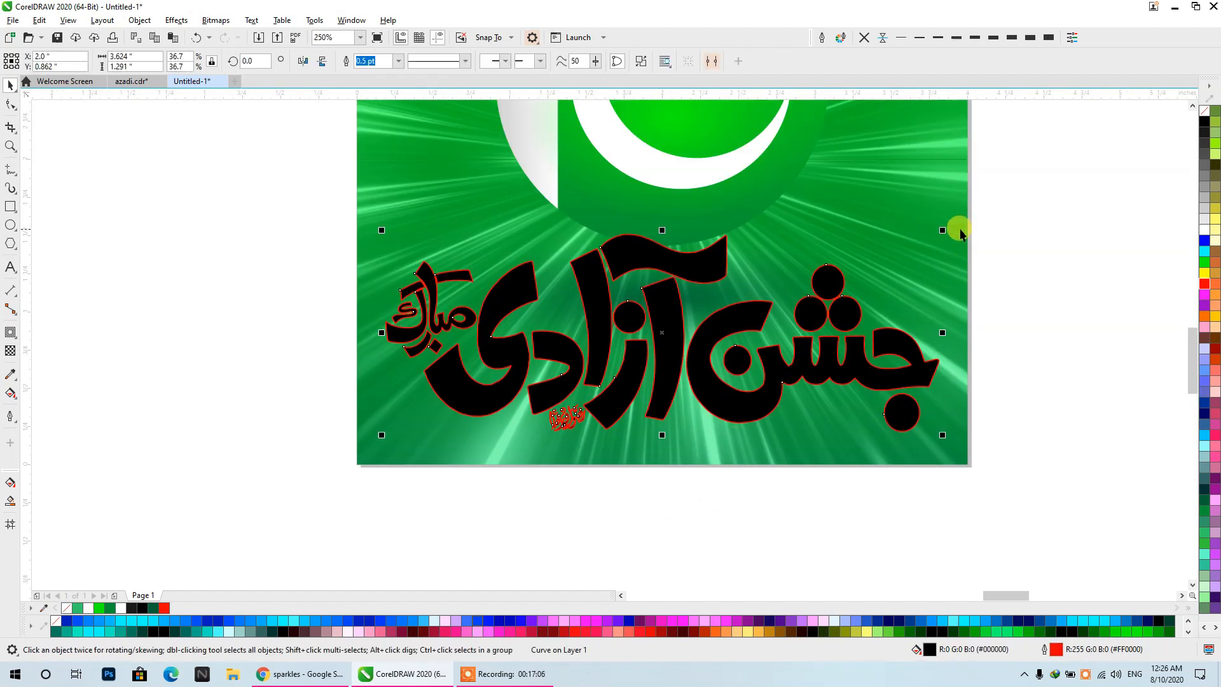
- Scale the calligraphy down to about 2.5" wide and recolor it white without an outline
left_click_drag(944, 230, 859, 262)
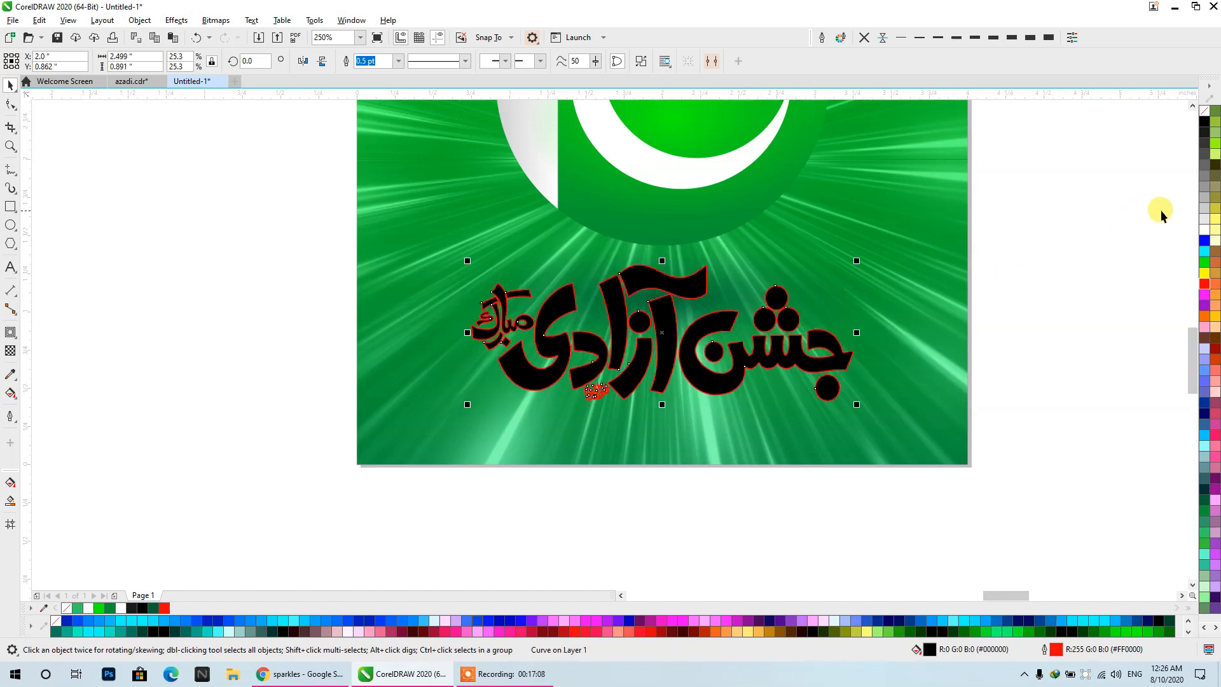
left_click(1205, 230)
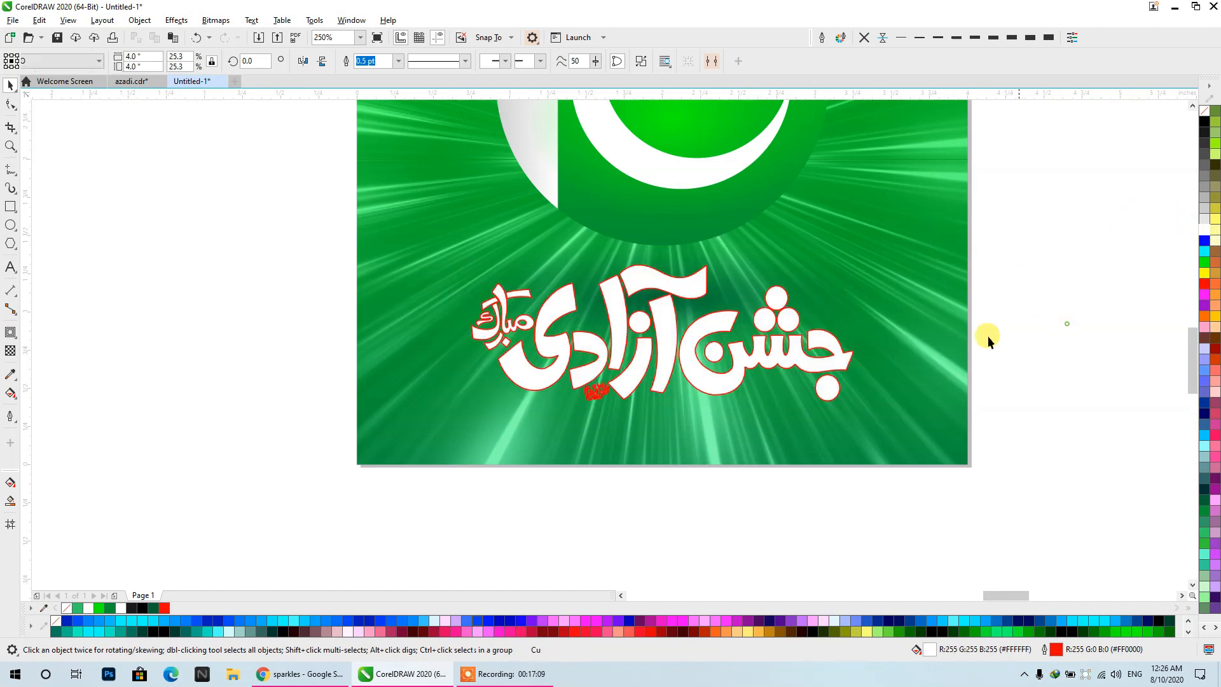
left_click(865, 38)
left_click(1015, 286)
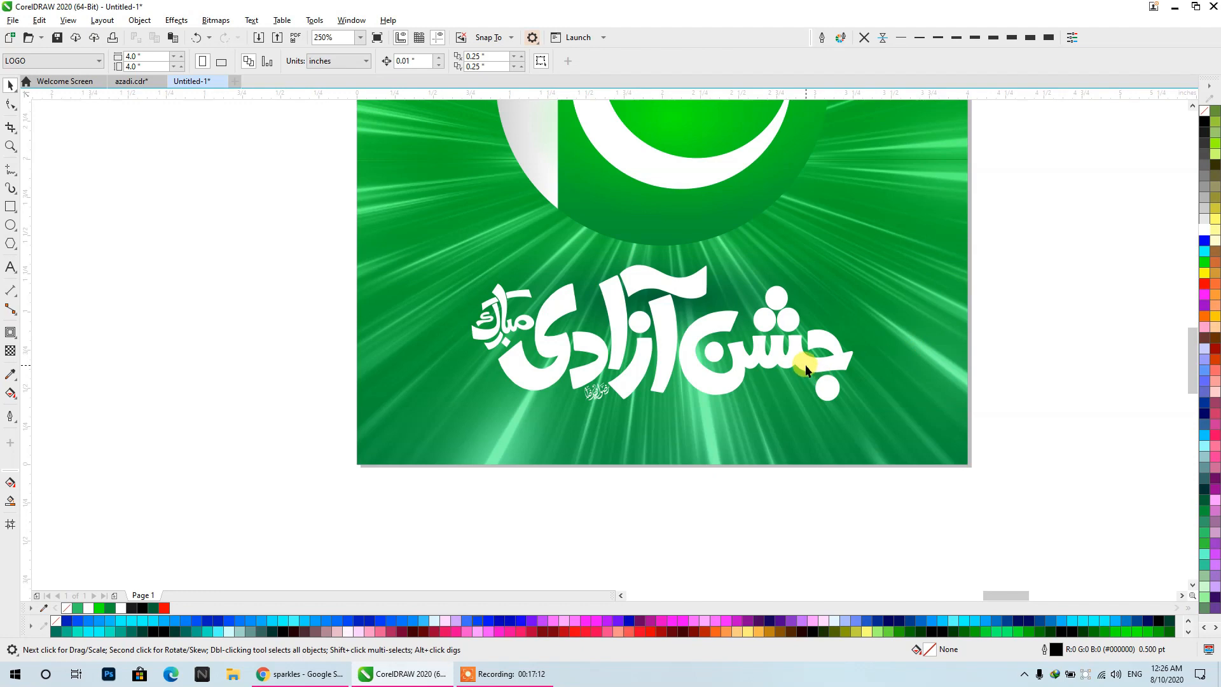
- Move the white calligraphy slightly lower on the poster, to about Y 0.737"
left_click_drag(805, 365, 806, 384)
left_click(1087, 441)
scroll(669, 330, "down", 1)
left_click_drag(668, 331, 774, 404)
scroll(700, 440, "up", 1)
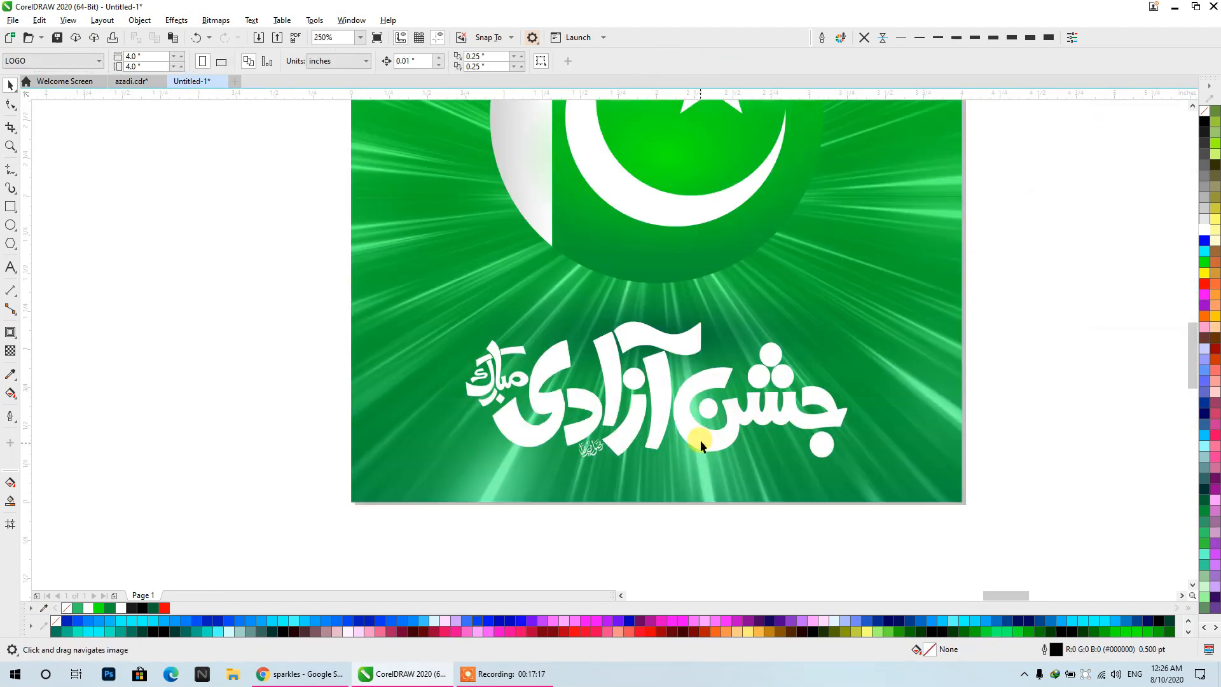
- Fill the calligraphy with bright green (#00FF00) and give it a 2 pt white outline
left_click(700, 440)
left_click(1204, 261)
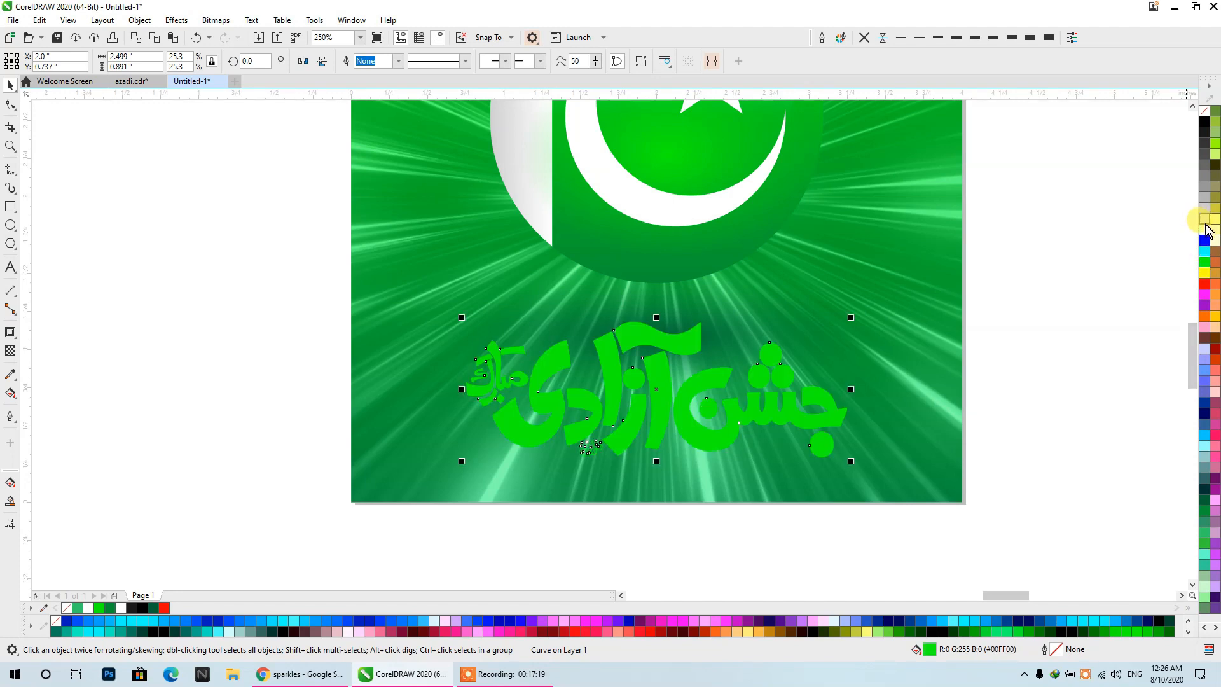
right_click(1204, 229)
left_click(973, 37)
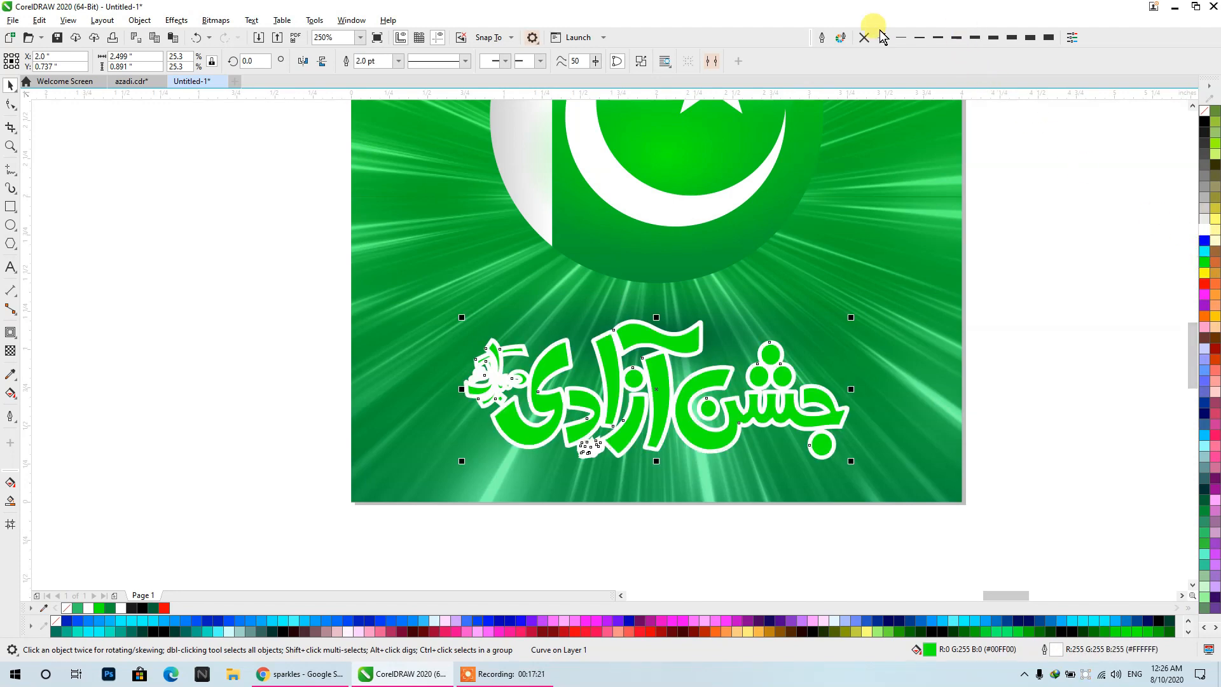
- Set the calligraphy's outline to rounded corners, overprinting, and drawn behind the fill
left_click(821, 37)
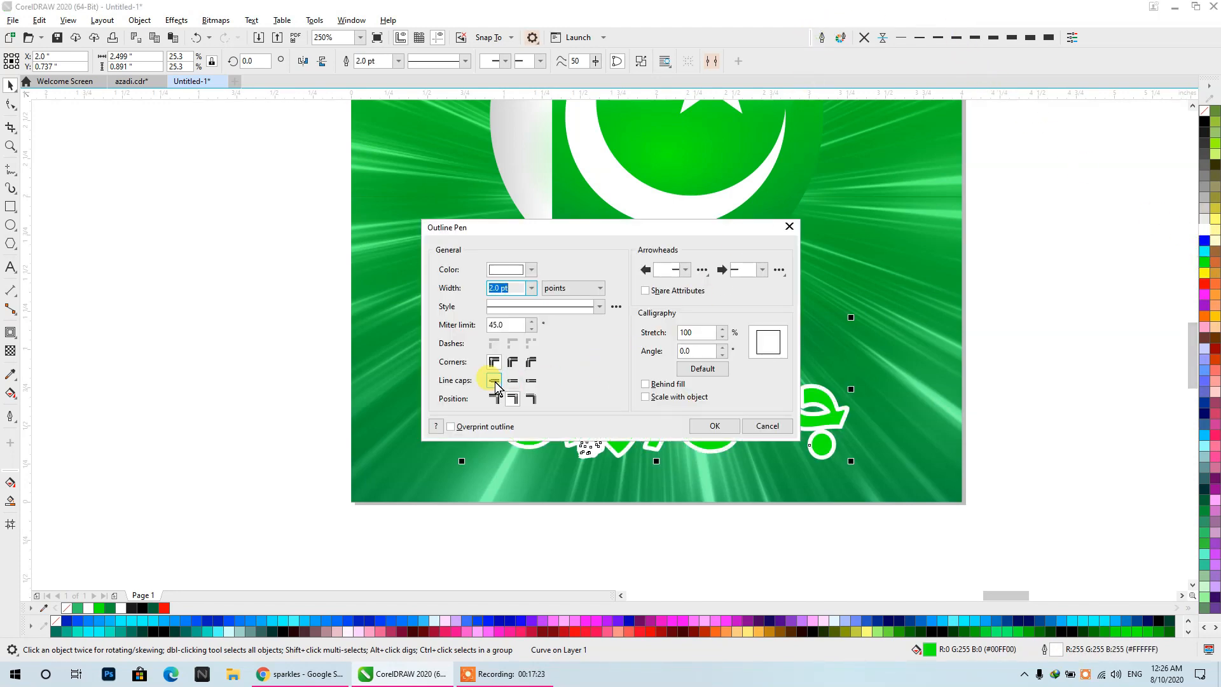
left_click(512, 363)
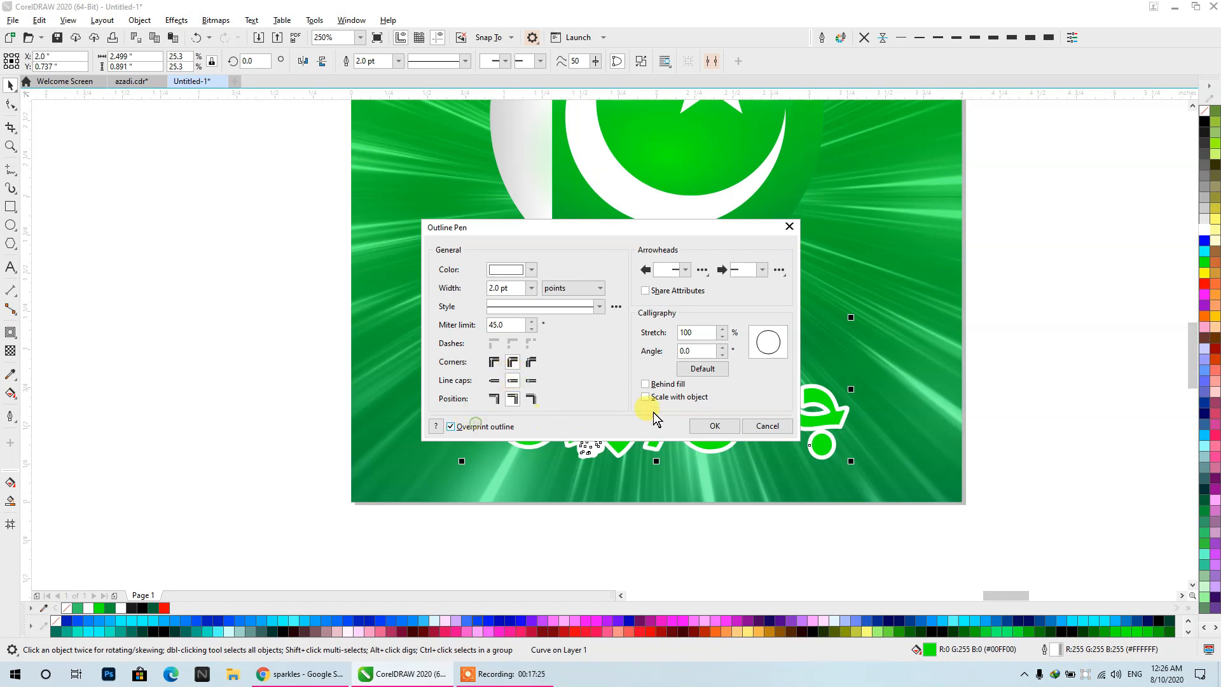
left_click(666, 384)
left_click(712, 426)
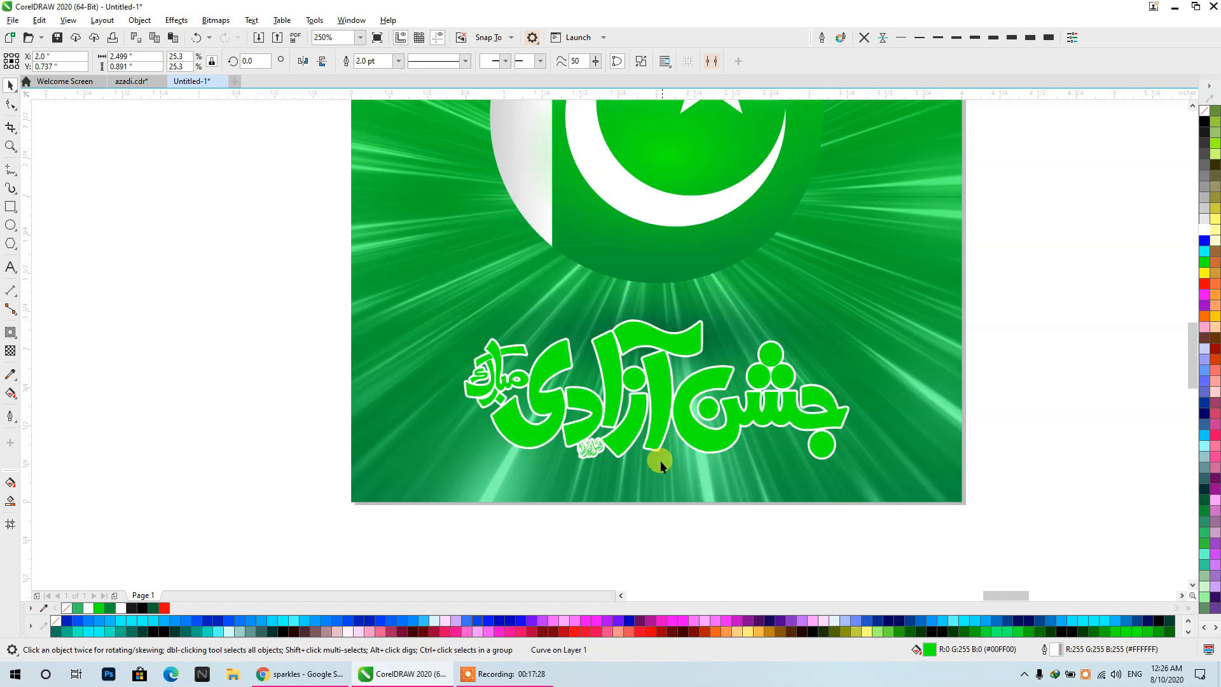
- Set the white outline's width to 3 pt and deselect the calligraphy
scroll(660, 455, "up", 2)
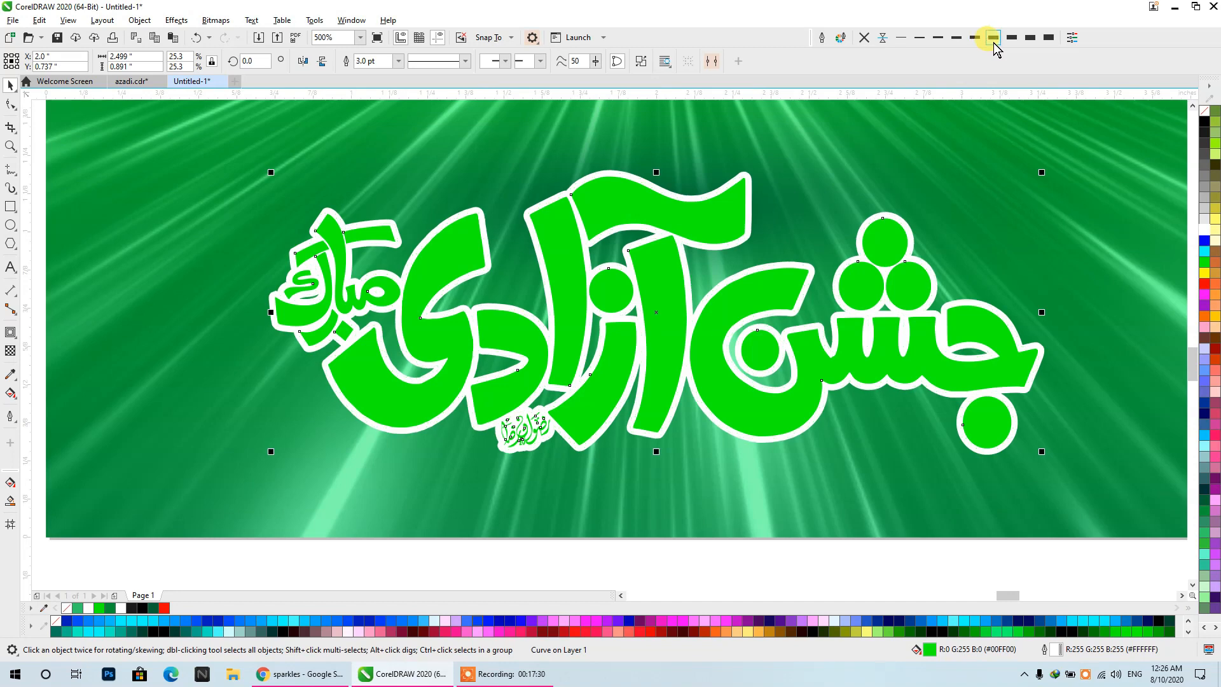
scroll(755, 177, "down", 2)
left_click(849, 341)
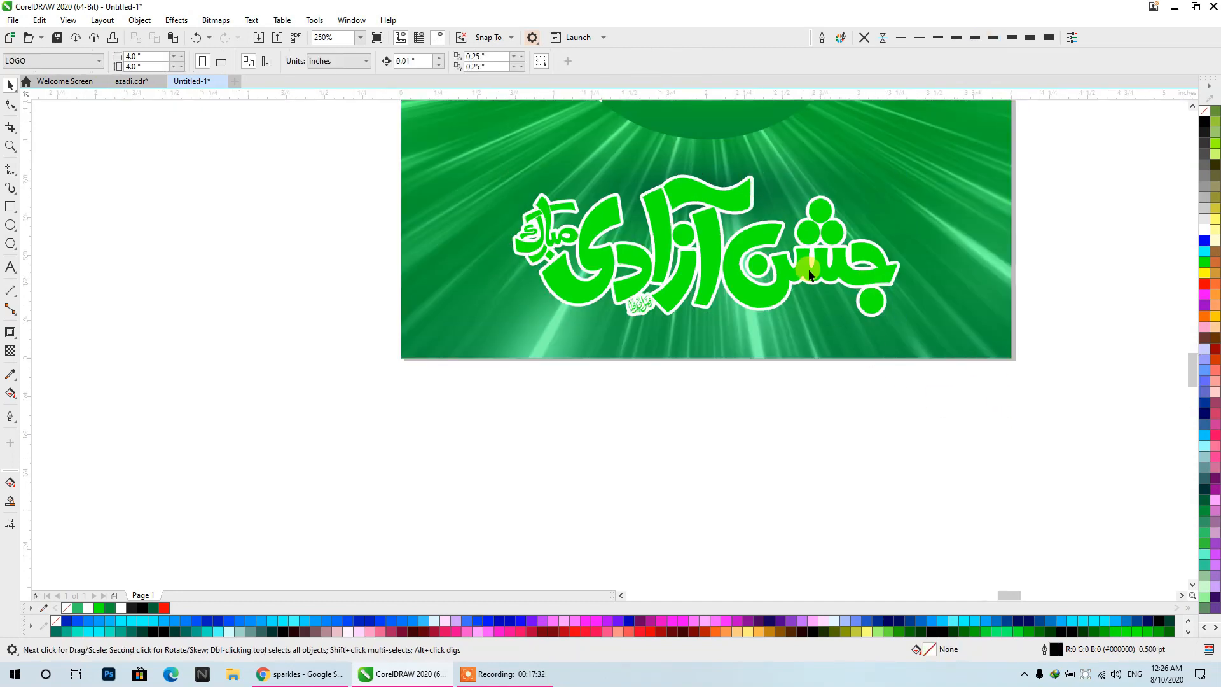
- Duplicate the calligraphy with a slight downward offset and fill the front copy black
scroll(805, 269, "up", 2)
left_click_drag(801, 269, 800, 286)
left_click(728, 519)
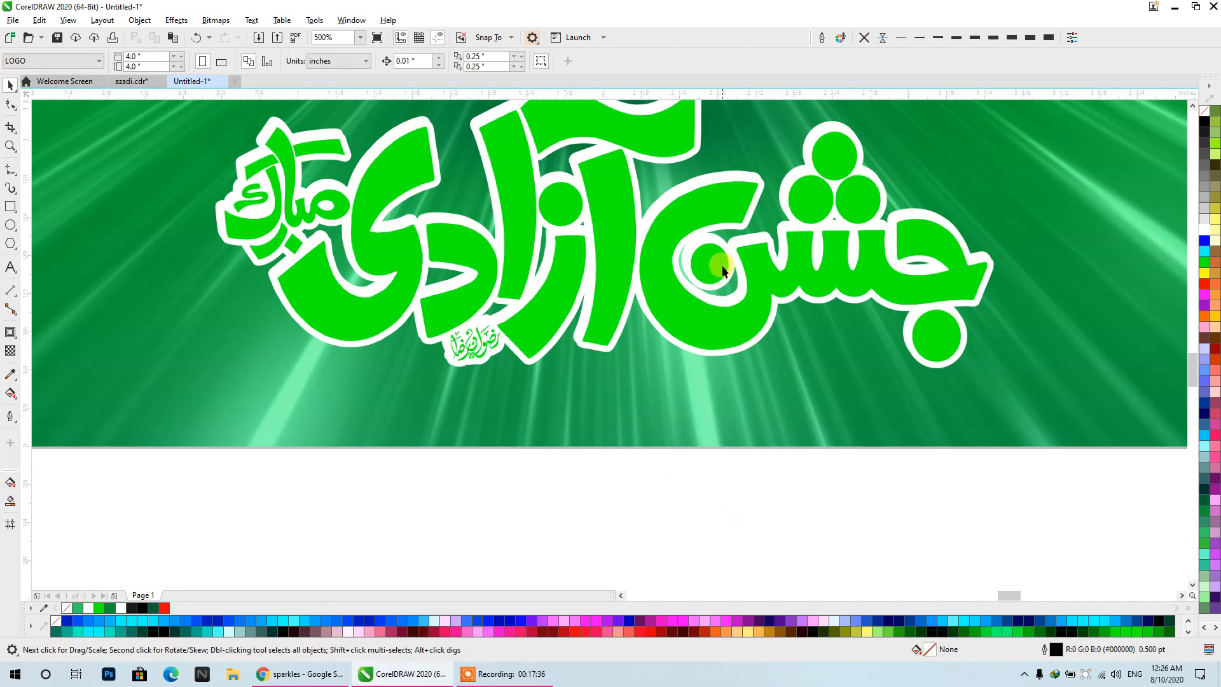
scroll(692, 224, "up", 4)
left_click(700, 199)
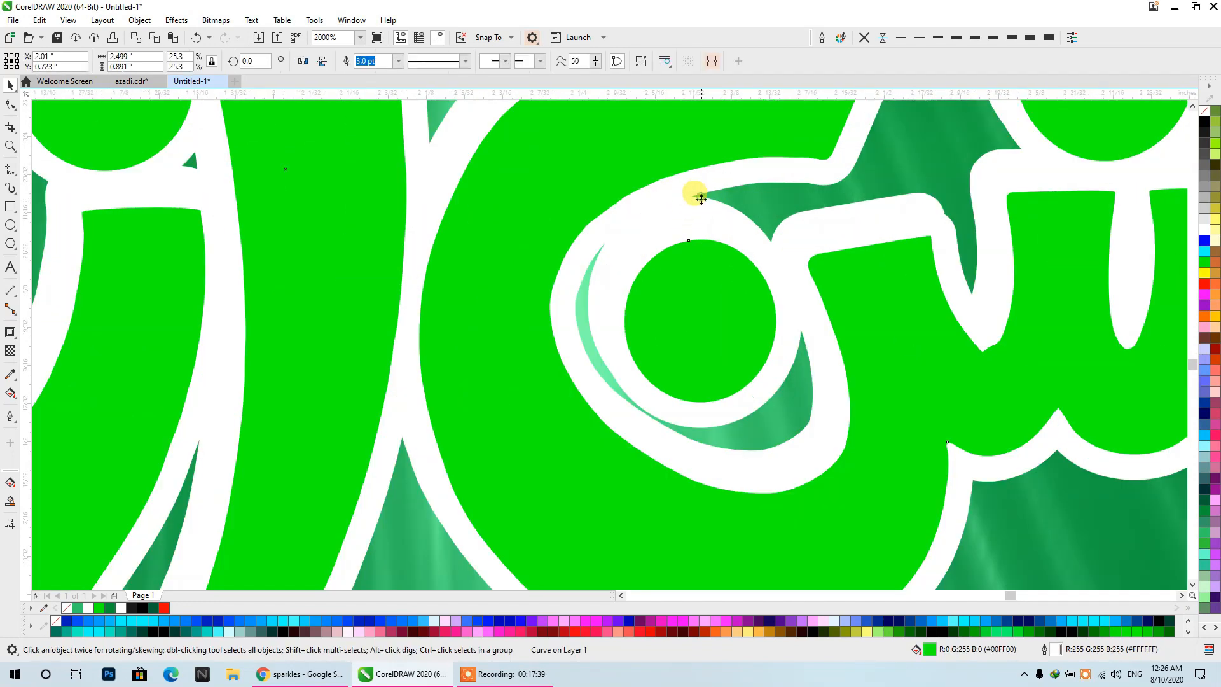
scroll(664, 233, "down", 2)
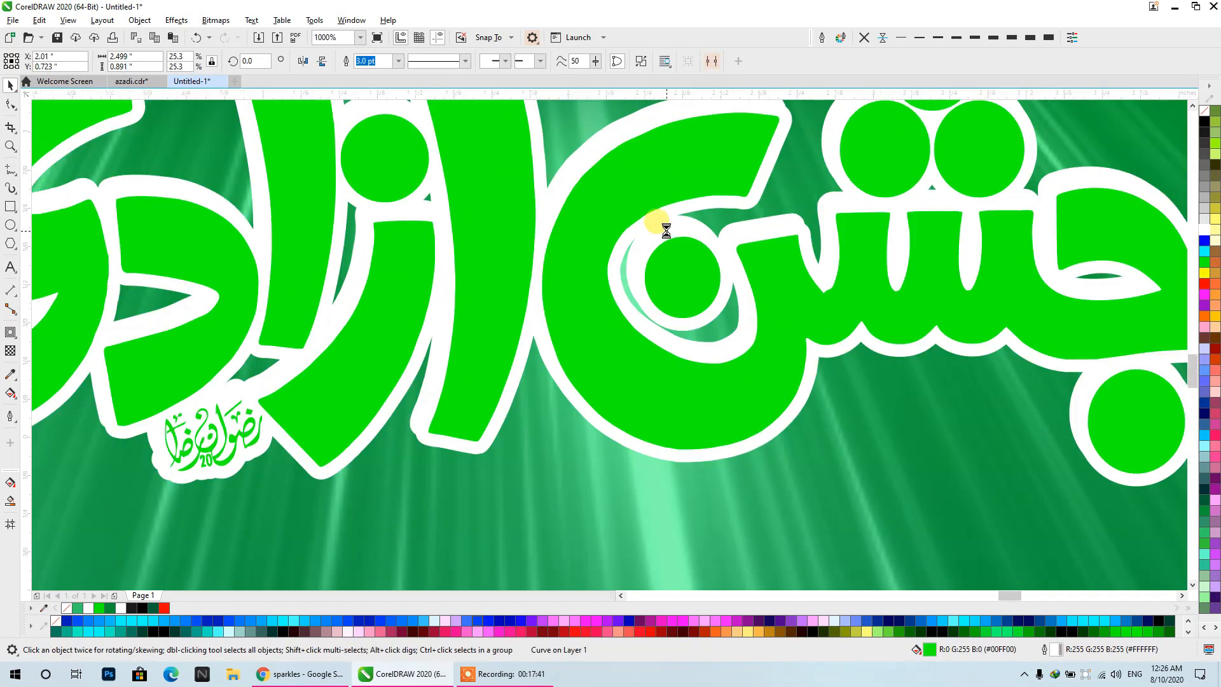
scroll(665, 230, "down", 2)
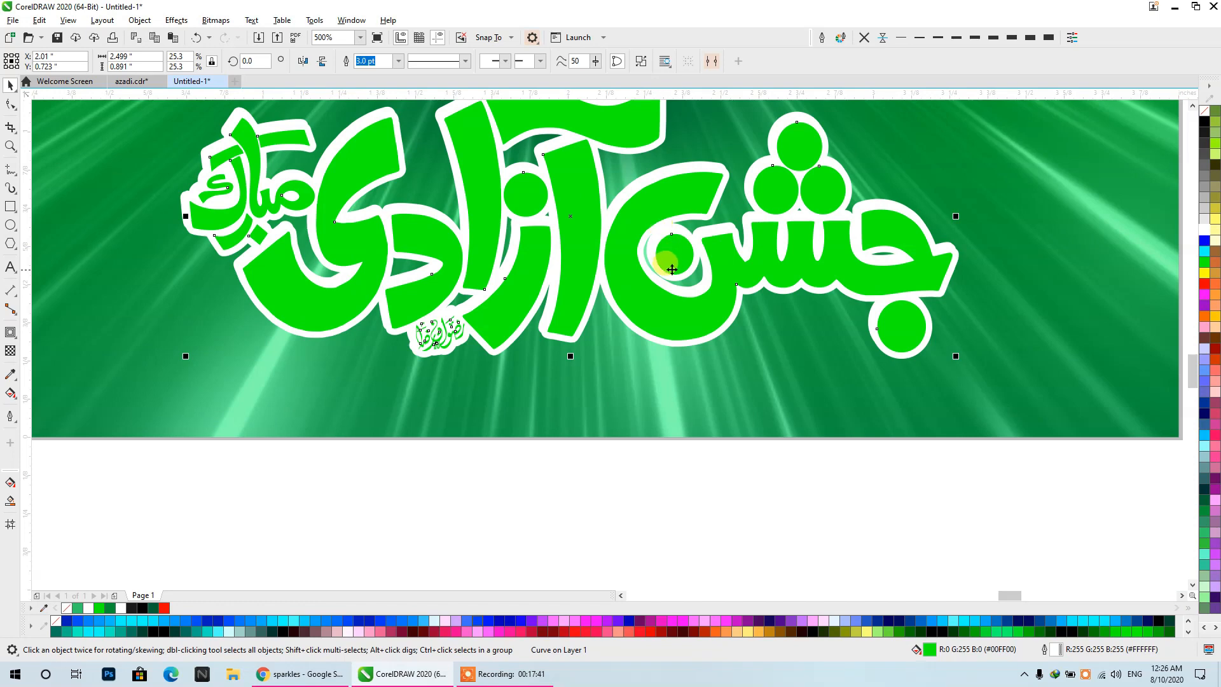
left_click(1206, 123)
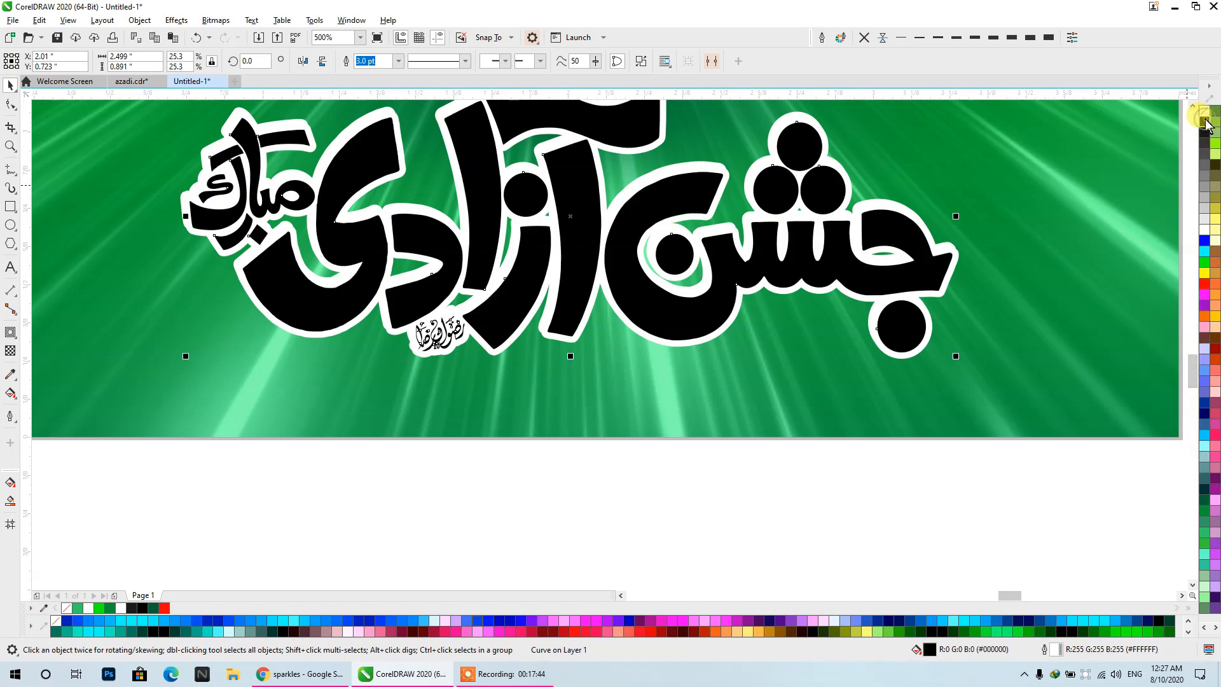
left_click(727, 525)
- Move the front copy aside and give the calligraphy behind it a black fill with an 8 pt black outline
left_click_drag(697, 323, 561, 340)
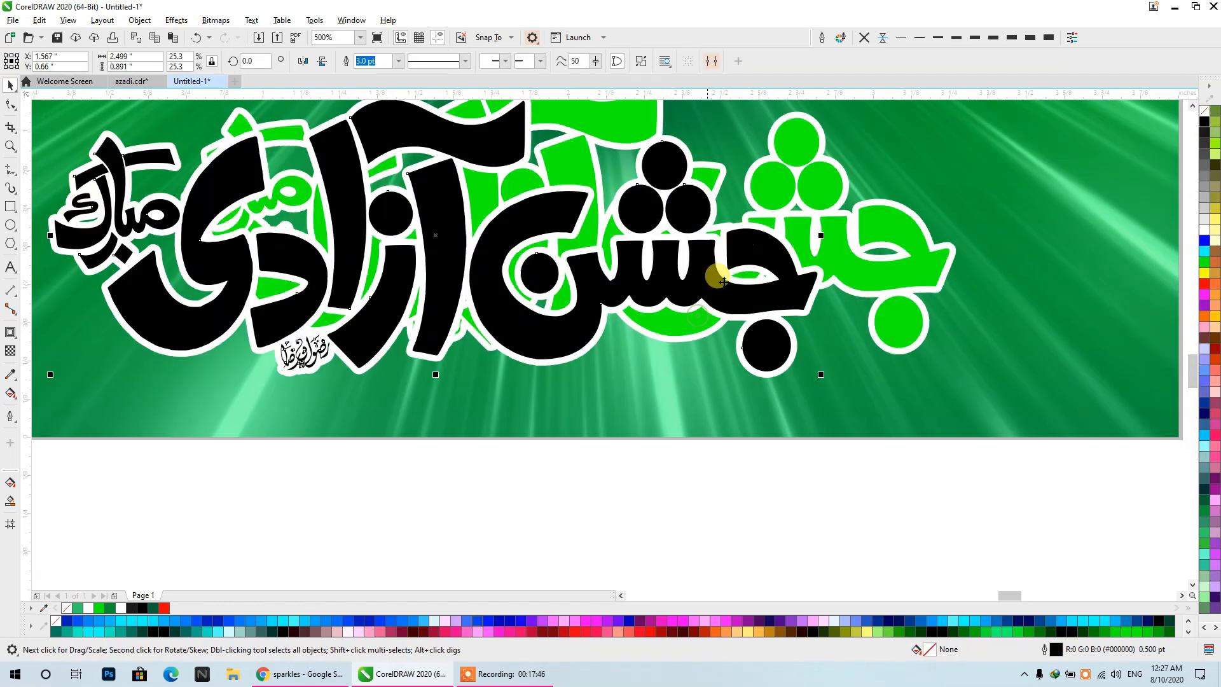
left_click(809, 183)
left_click(1206, 123)
right_click(1206, 123)
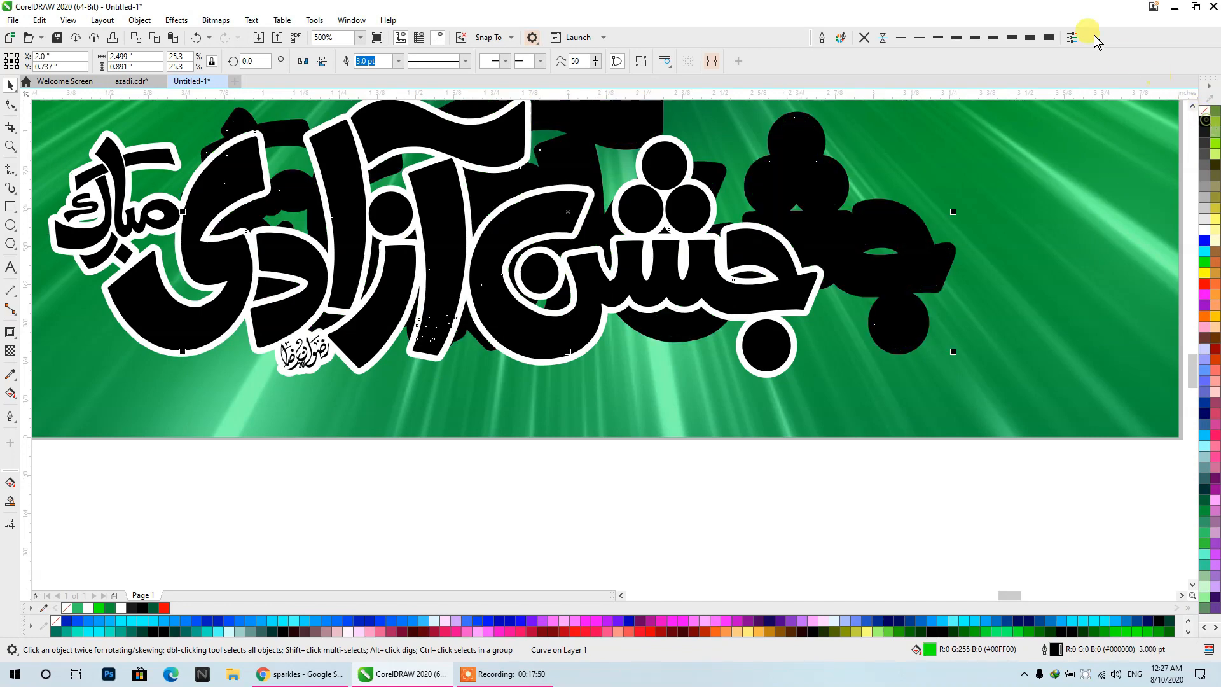
left_click(1012, 37)
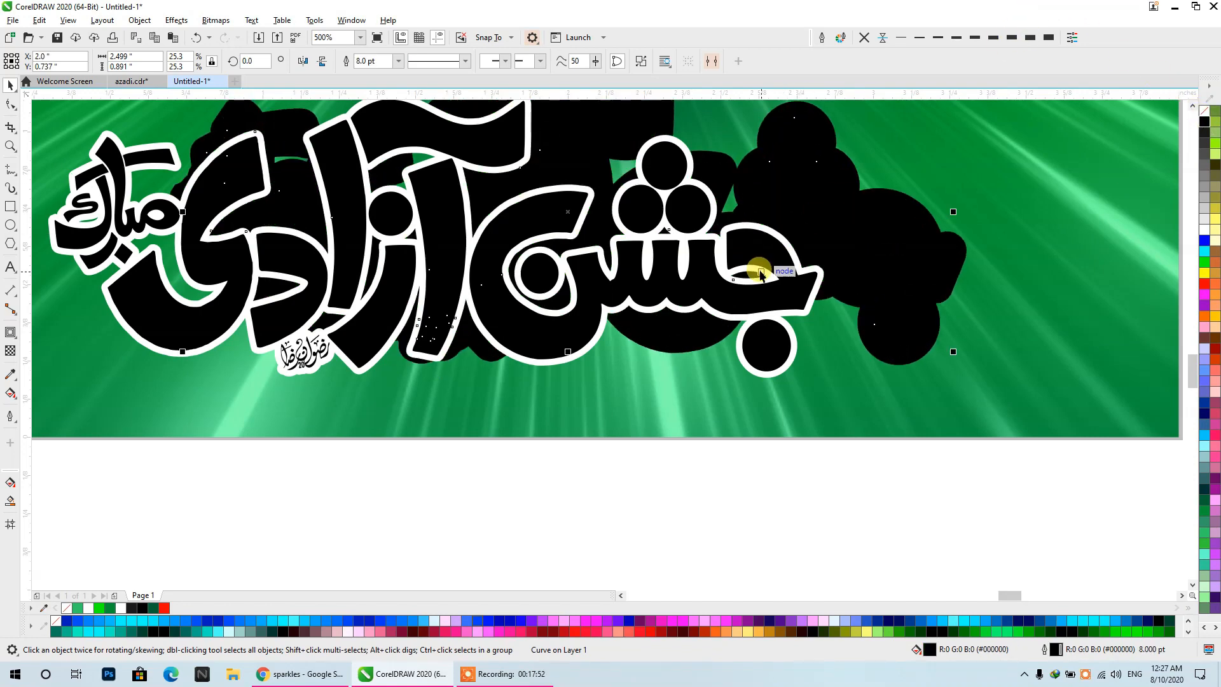
- Fill the white-outlined front copy with bright green (#00FF00)
left_click(761, 309)
left_click(1203, 514)
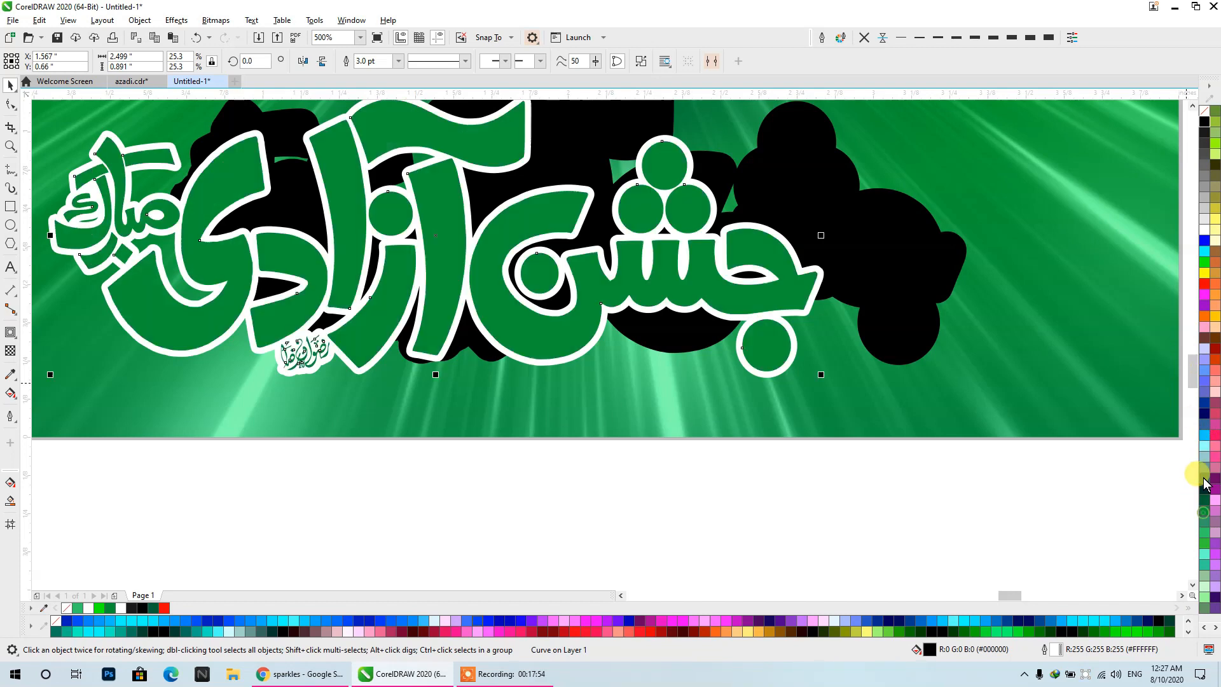
left_click(1203, 261)
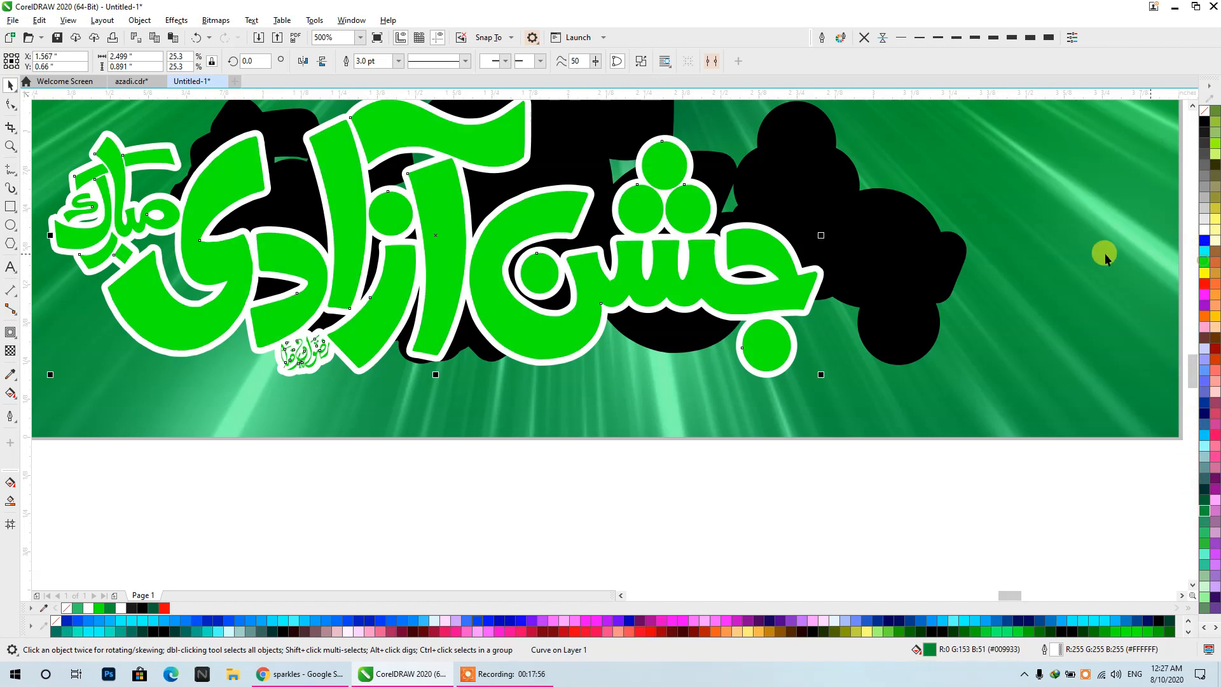
- Align the green front copy and the thick black copy on their horizontal and vertical centers
left_click(883, 232, "shift")
key("e")
key("c")
left_click(772, 527)
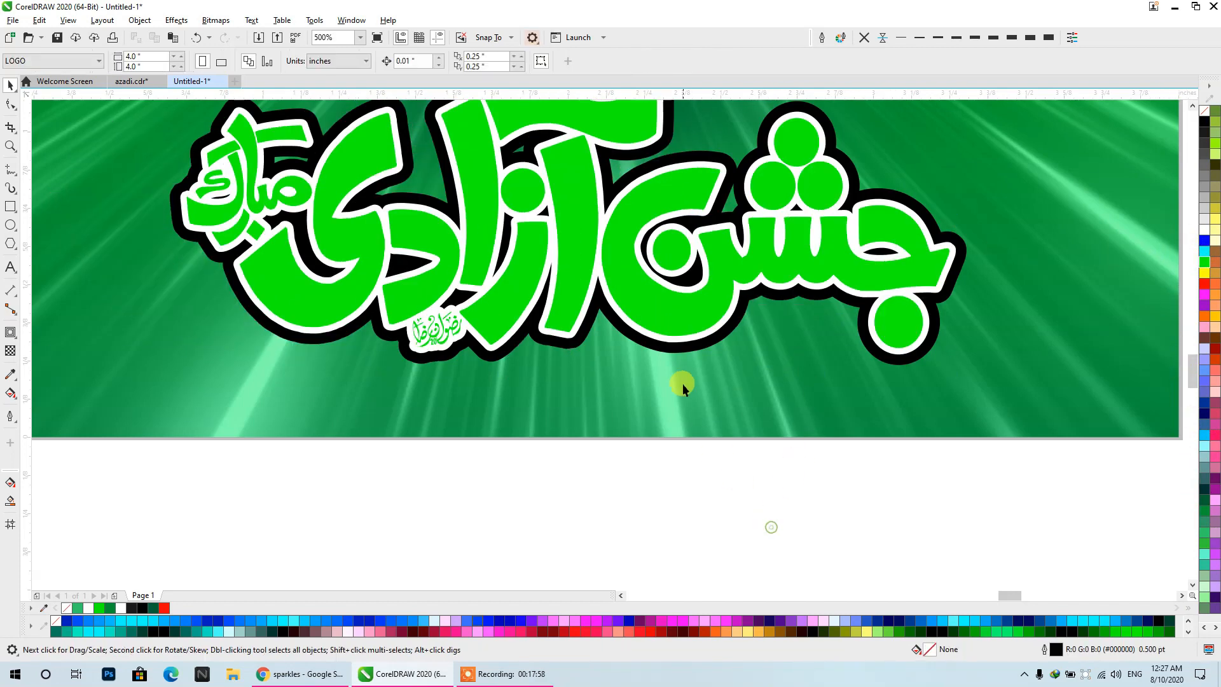
- Apply a Gaussian Blur with a 7.5-pixel radius to the thick black calligraphy behind the green one
scroll(682, 348, "up", 2)
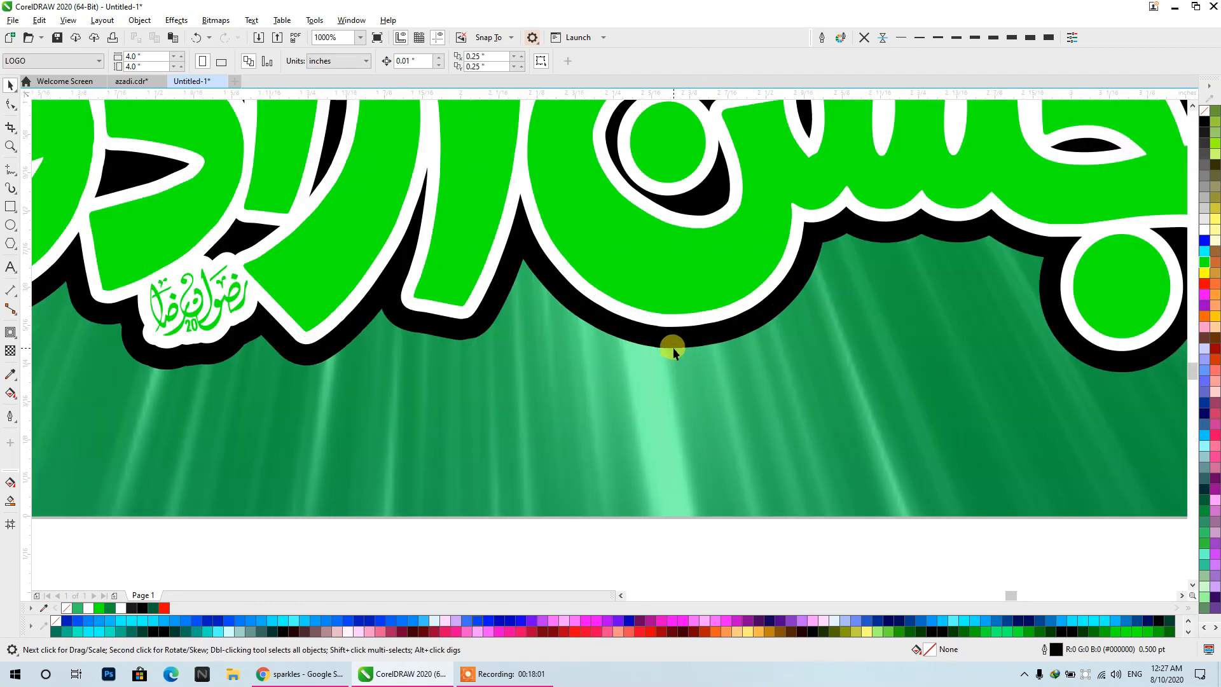
left_click(673, 348)
scroll(775, 387, "down", 4)
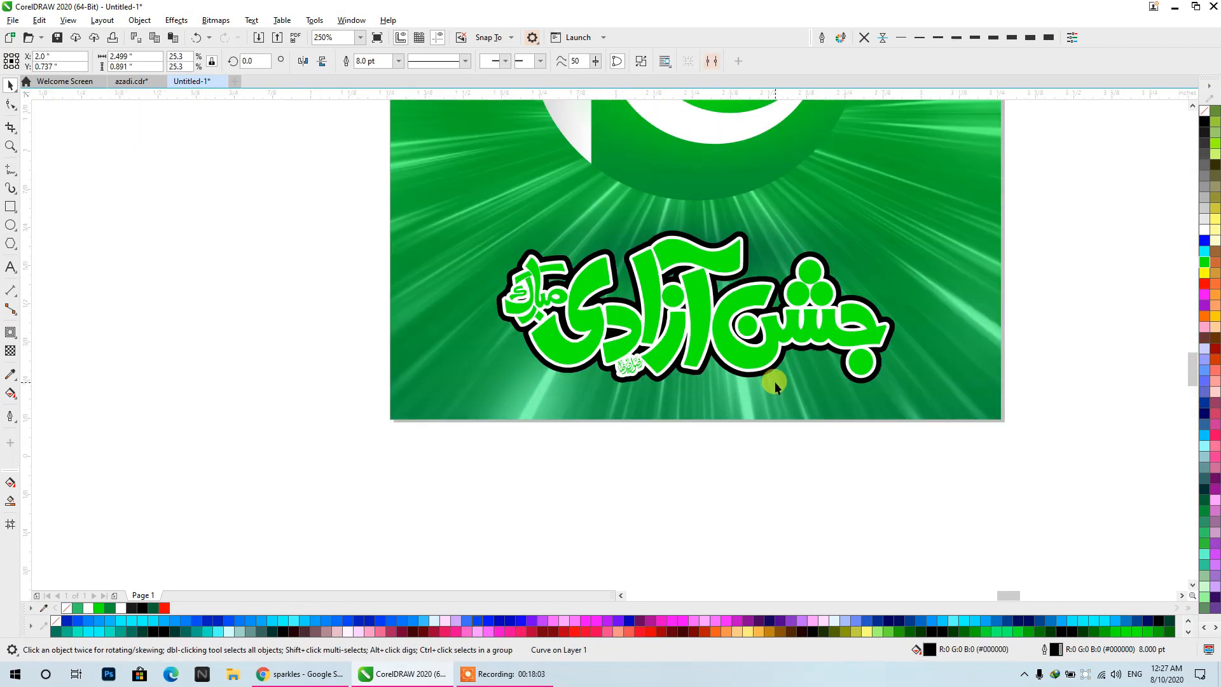
scroll(775, 381, "up", 2)
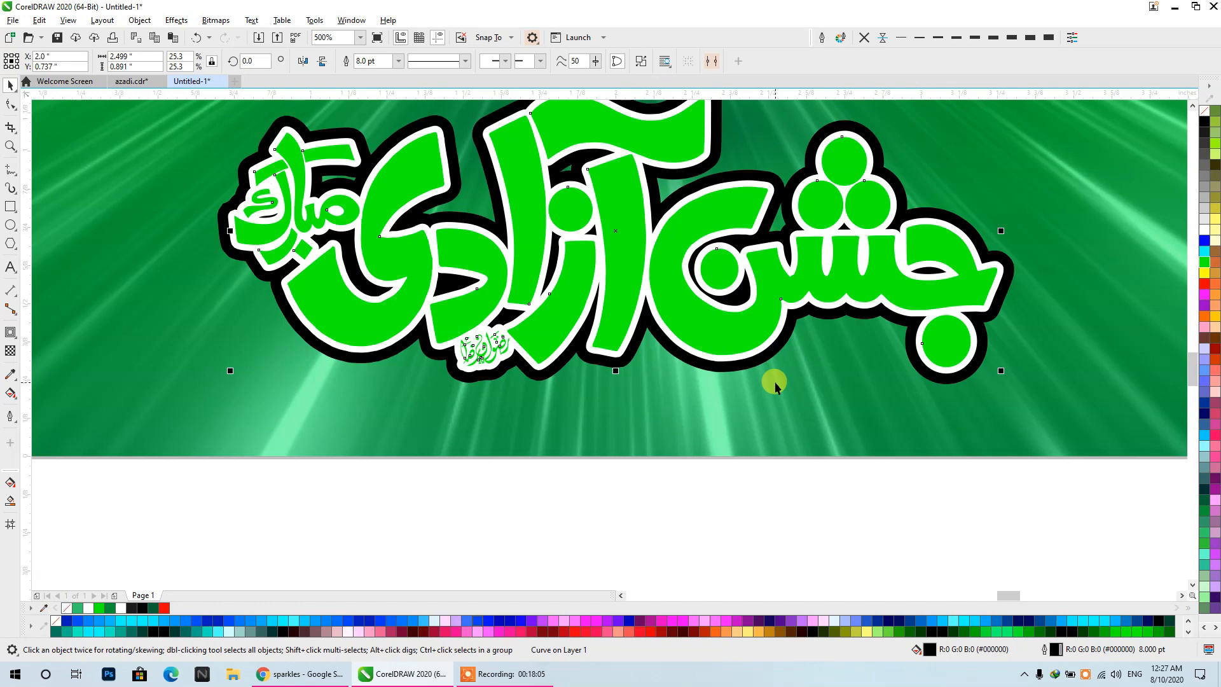
scroll(775, 381, "up", 2)
left_click(185, 23)
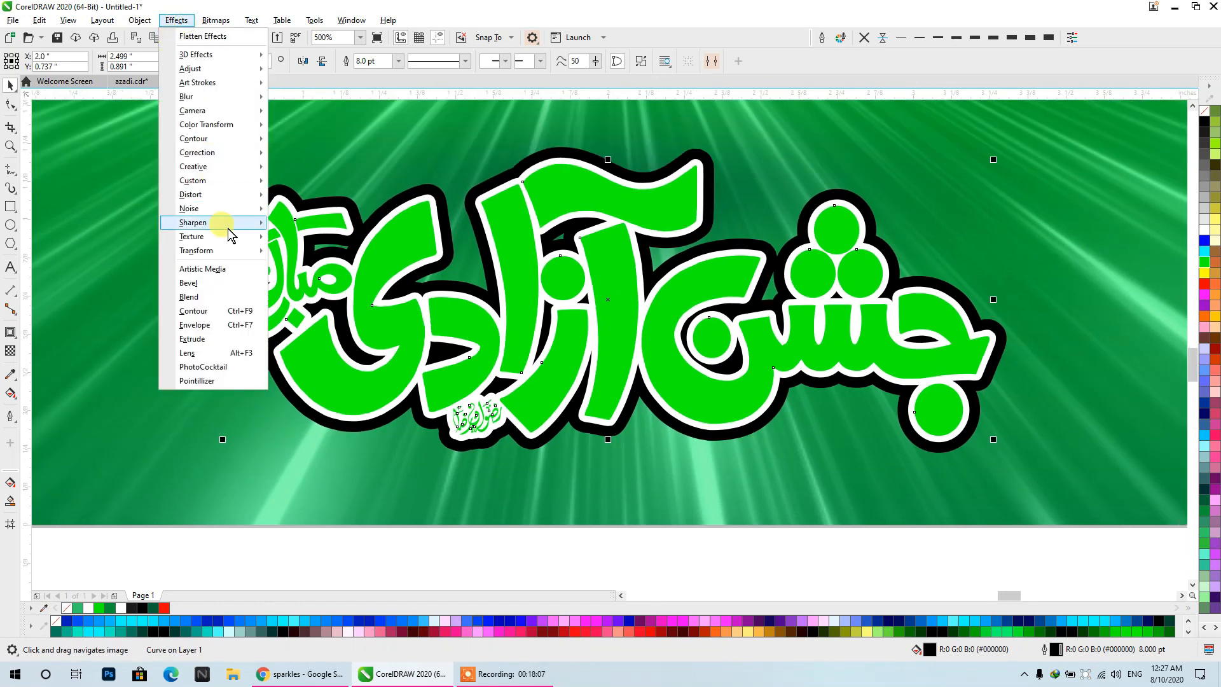
mouse_move(216, 97)
left_click(294, 127)
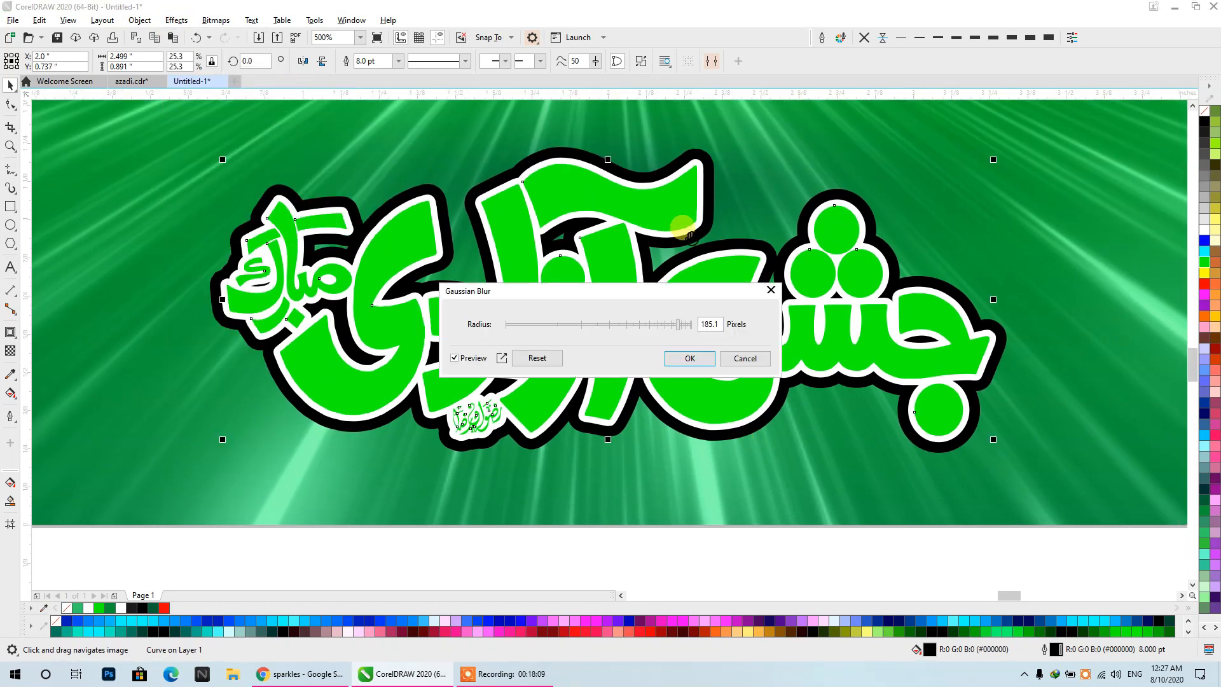
left_click_drag(613, 332, 582, 331)
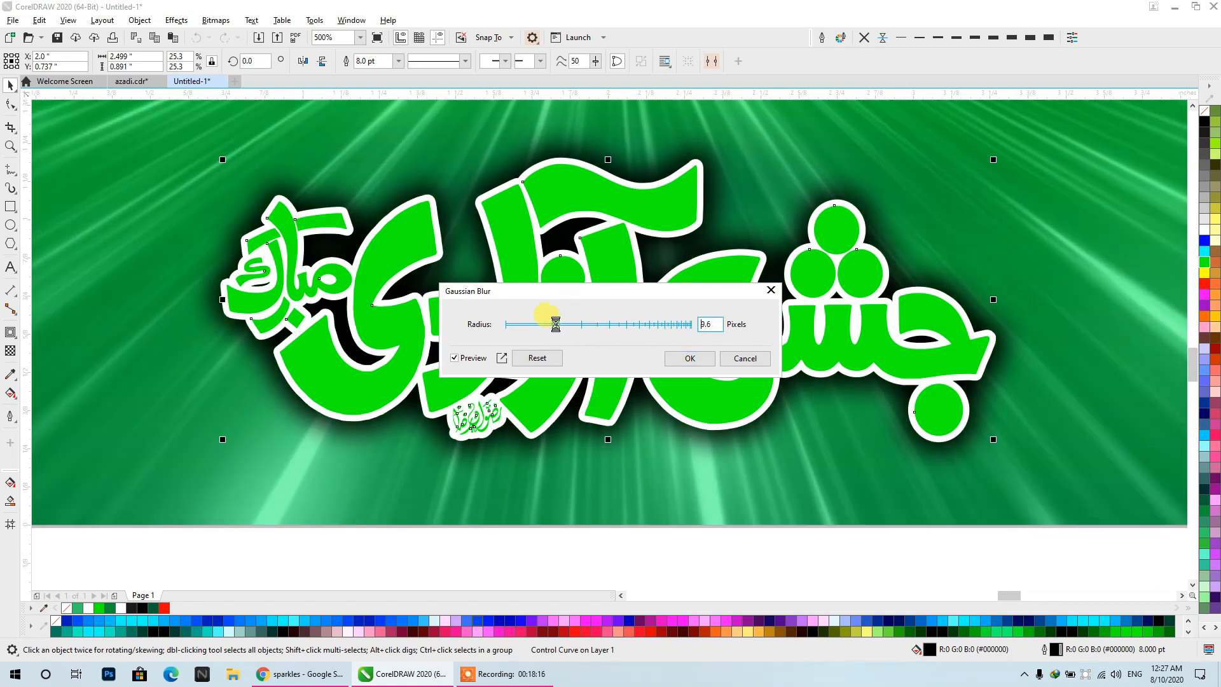
left_click_drag(555, 324, 548, 324)
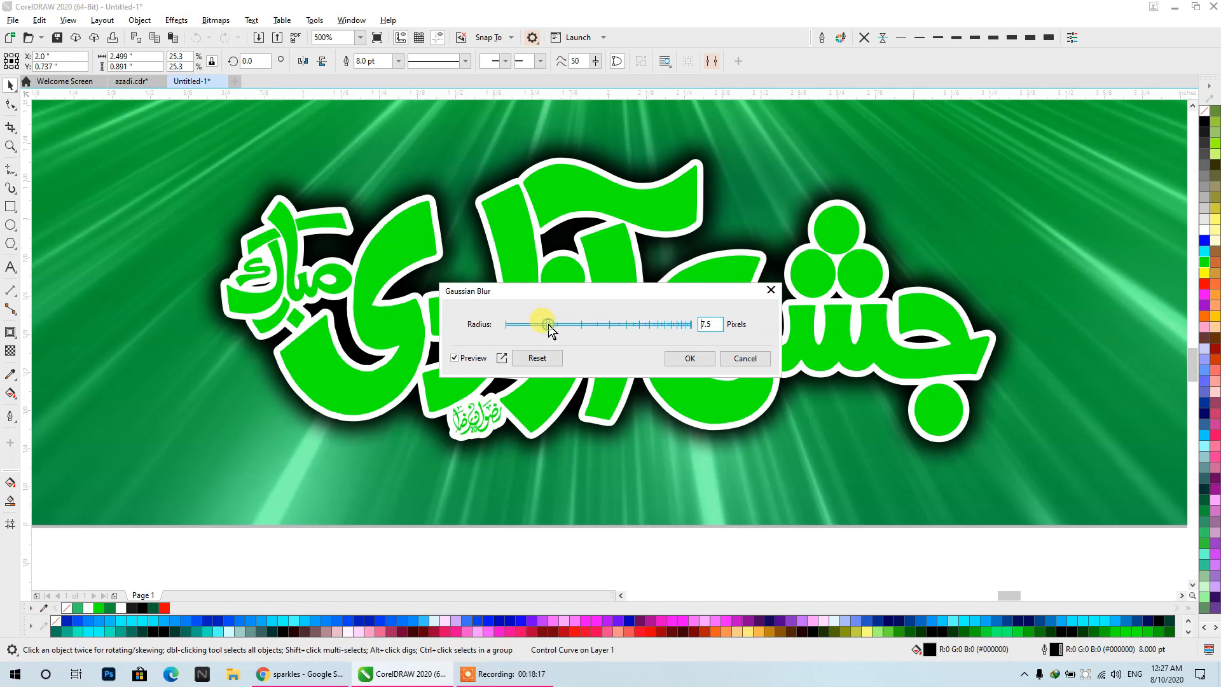
left_click(690, 359)
- Try several fill colors on the blurred back calligraphy, ending with yellow (#FFFF00)
left_click(1208, 231)
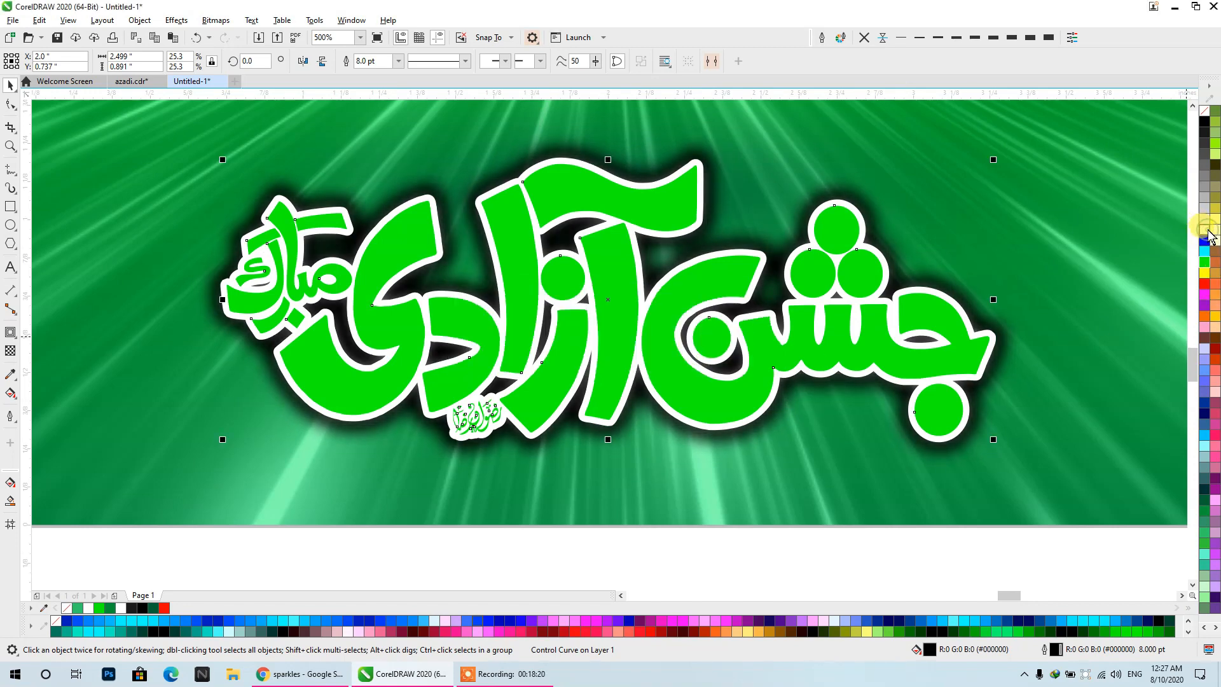
left_click(1204, 263)
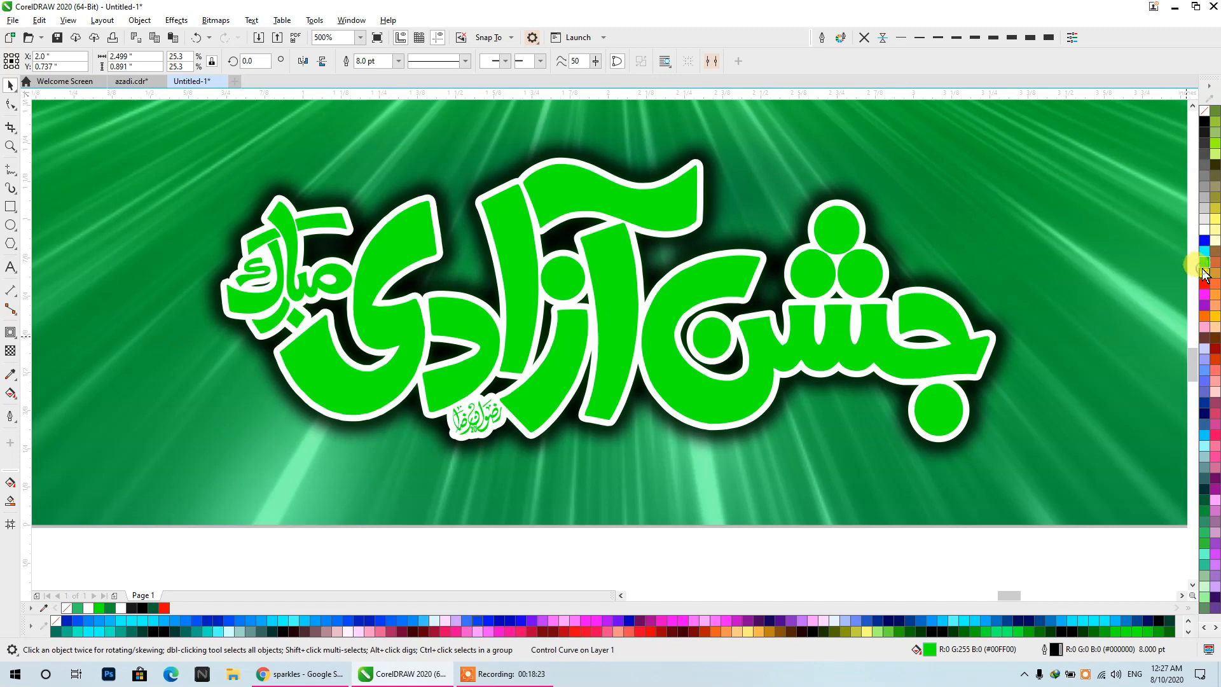
left_click(1204, 272)
scroll(827, 214, "down", 1)
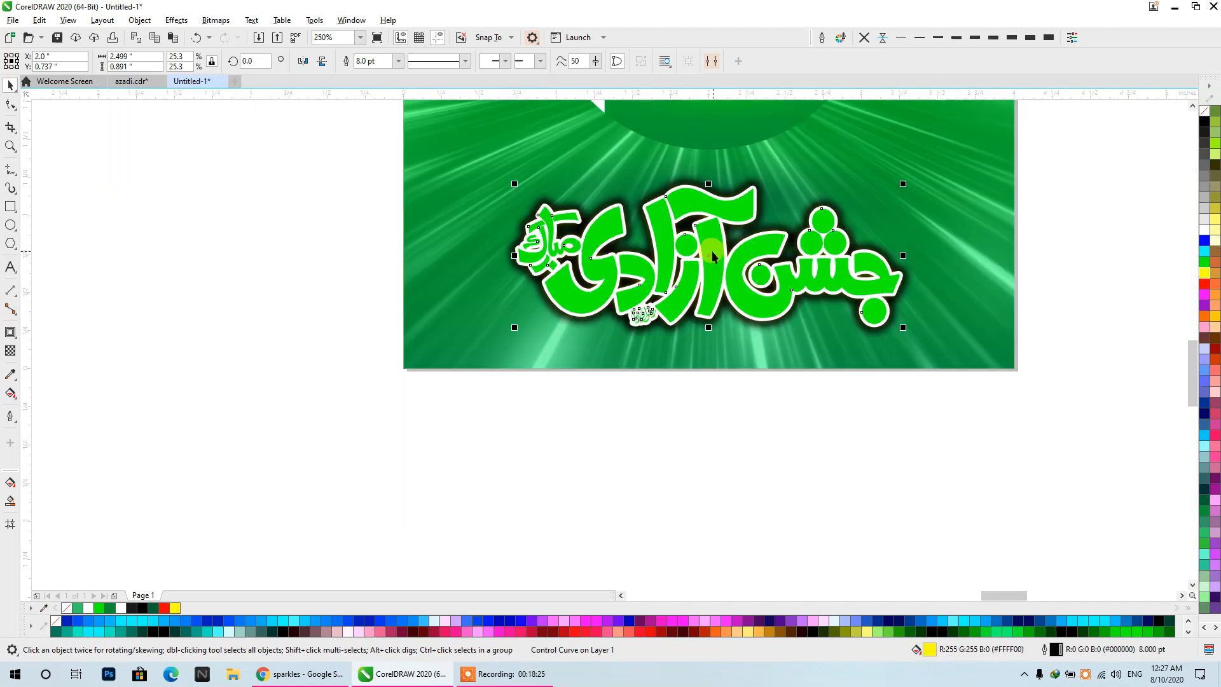
- Undo moving the blurred calligraphy aside and set its outline color to white
left_click_drag(710, 272, 791, 368)
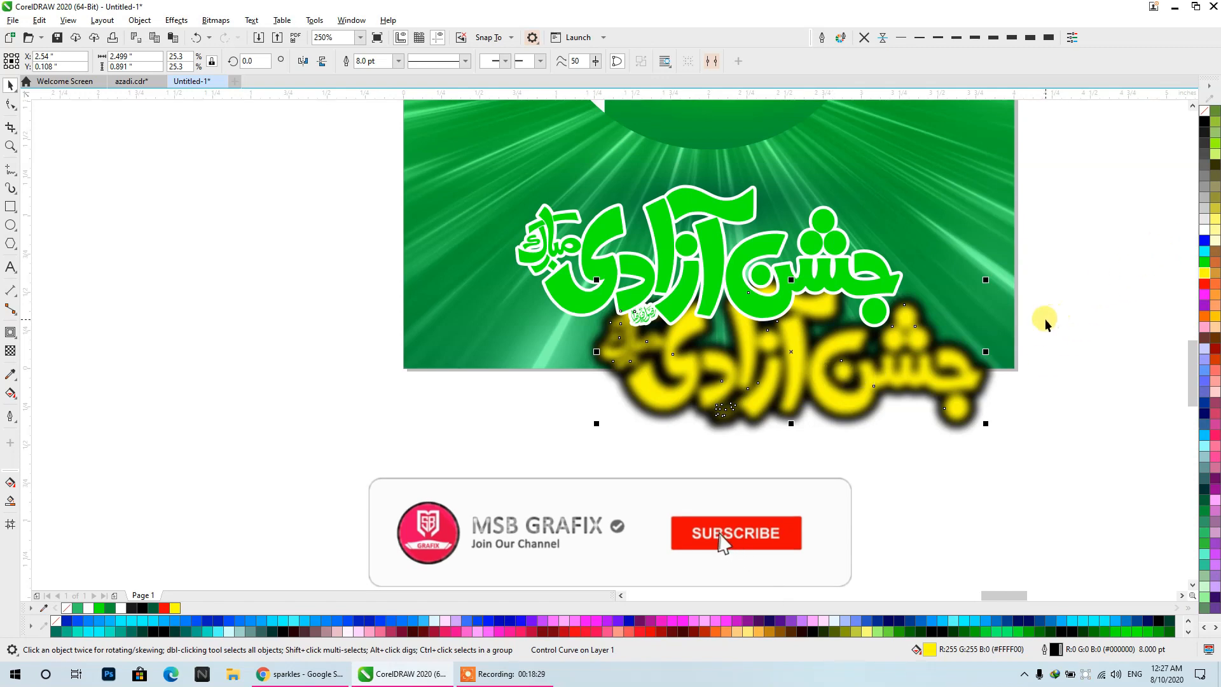
key("ctrl+z")
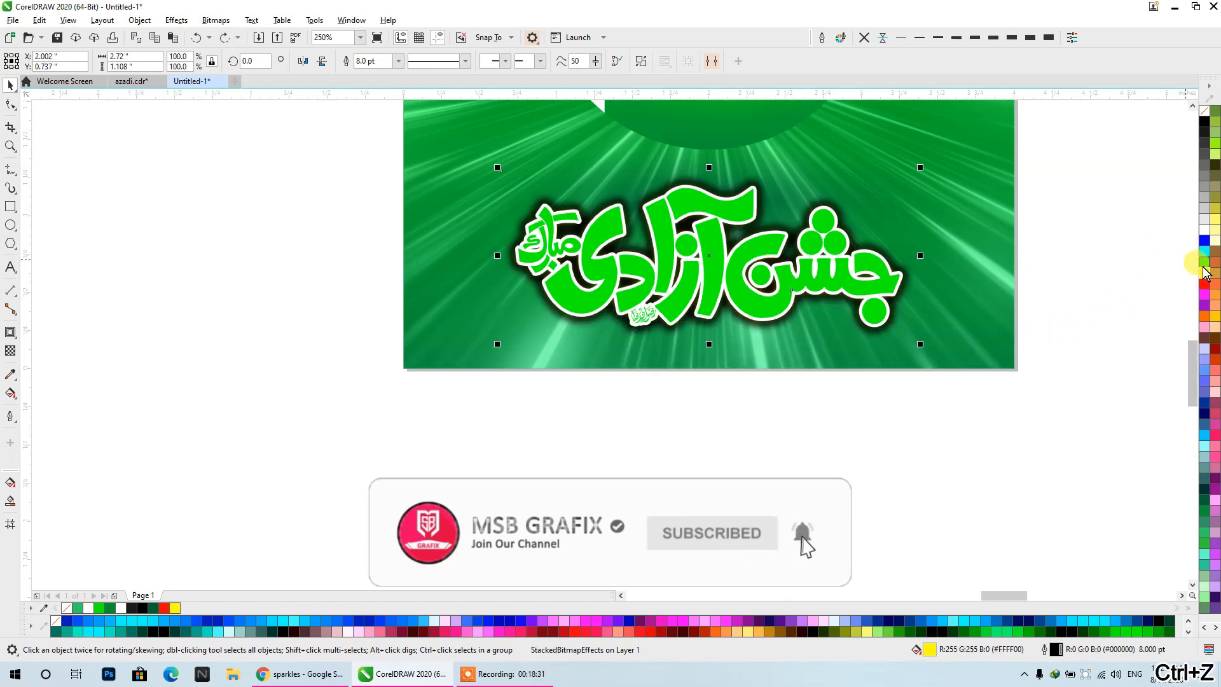
right_click(1204, 232)
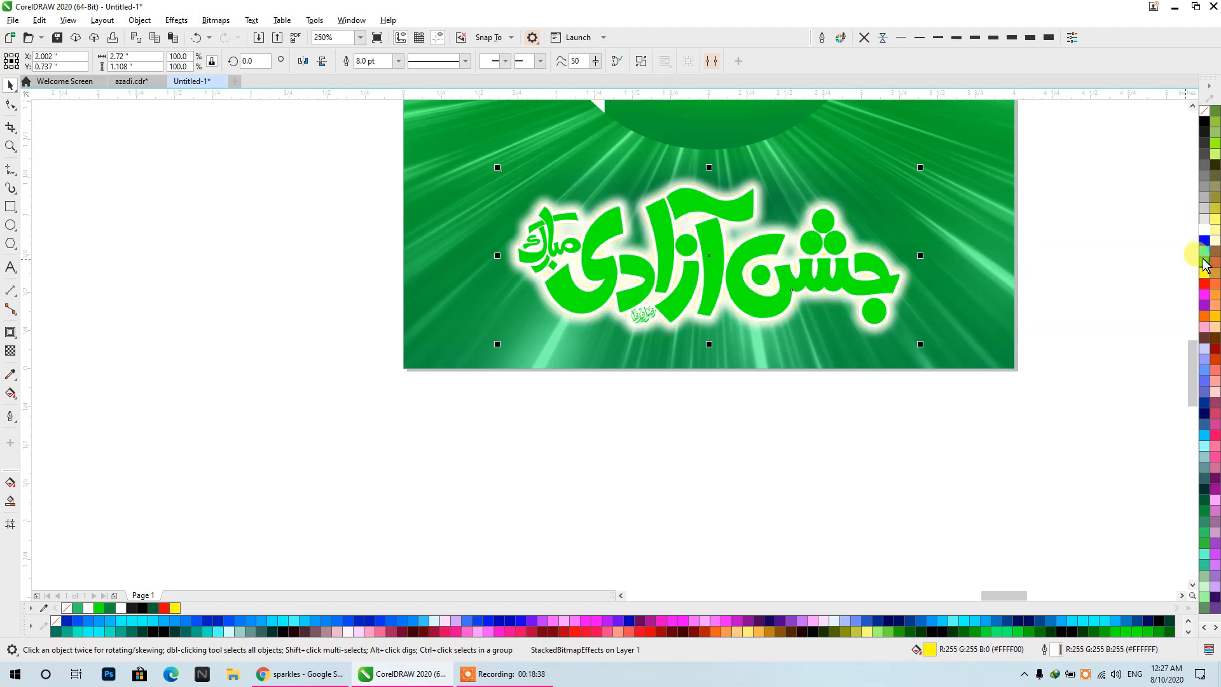
- Try several outline colors on the blurred back calligraphy, ending with yellow (#FFFF00)
right_click(1205, 261)
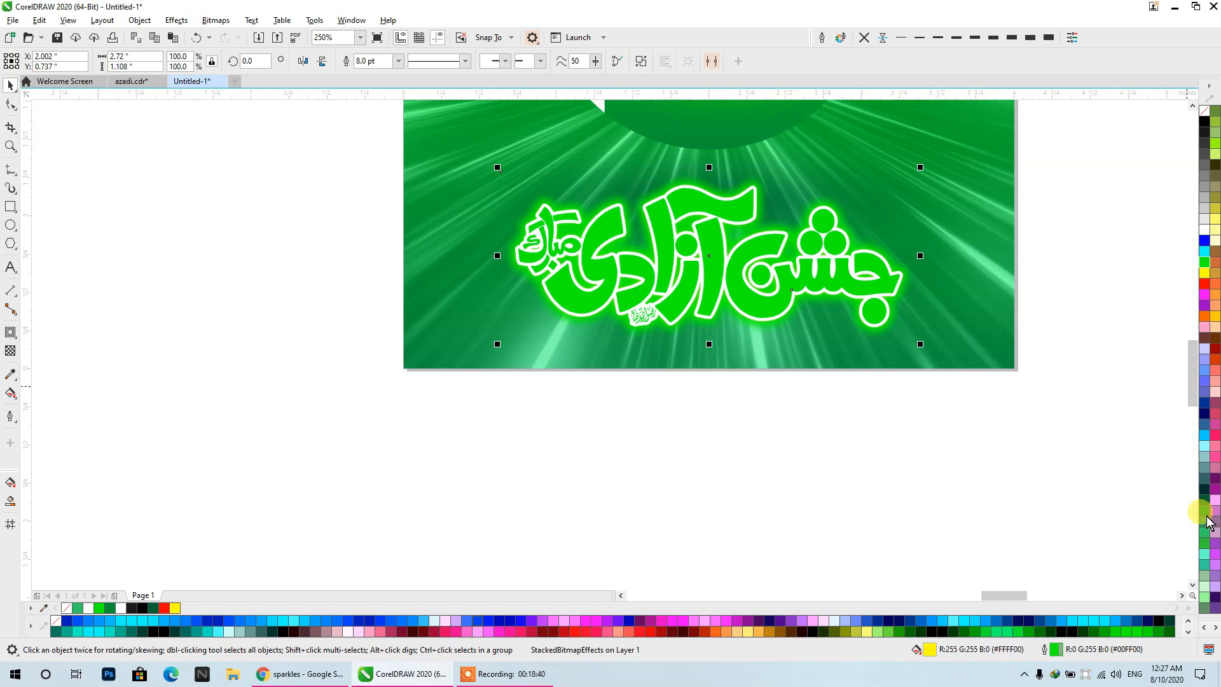
right_click(1206, 514)
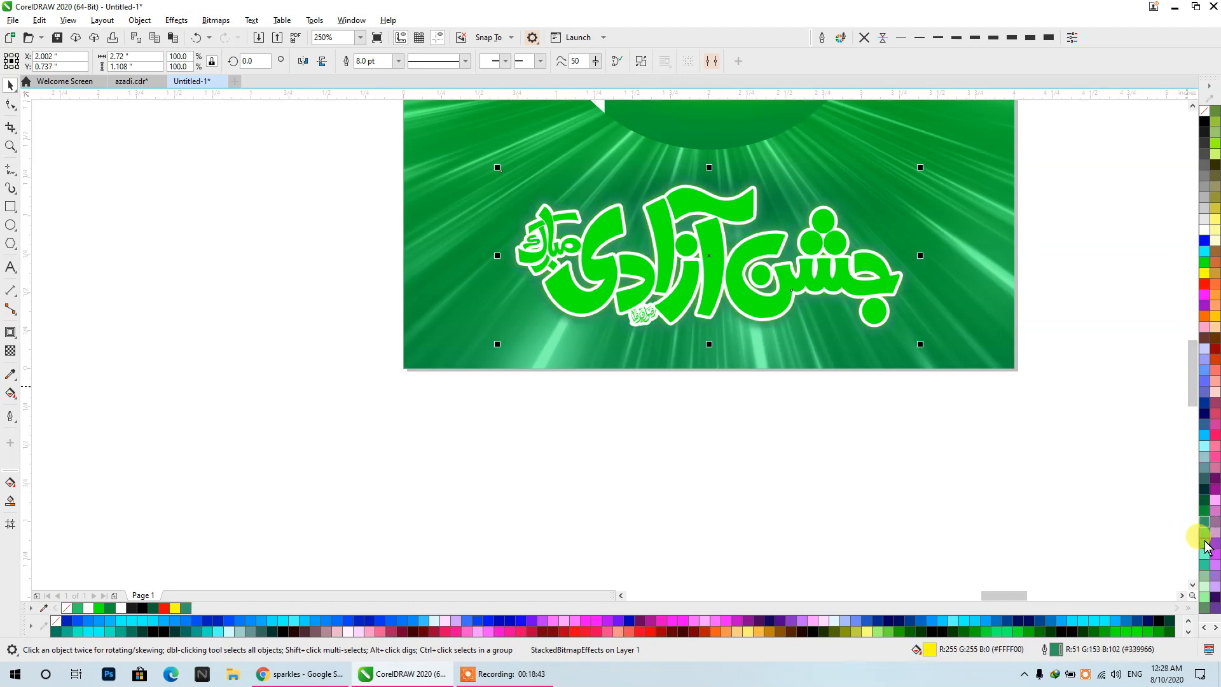
right_click(1206, 542)
right_click(1204, 292)
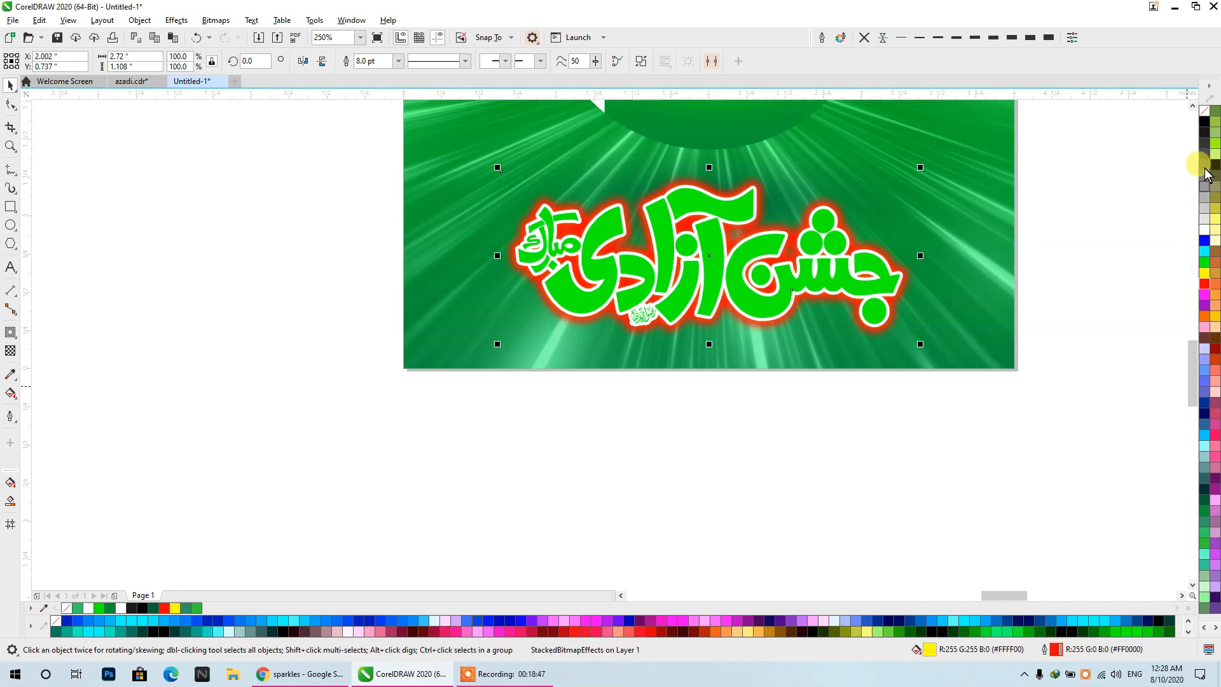
right_click(1202, 199)
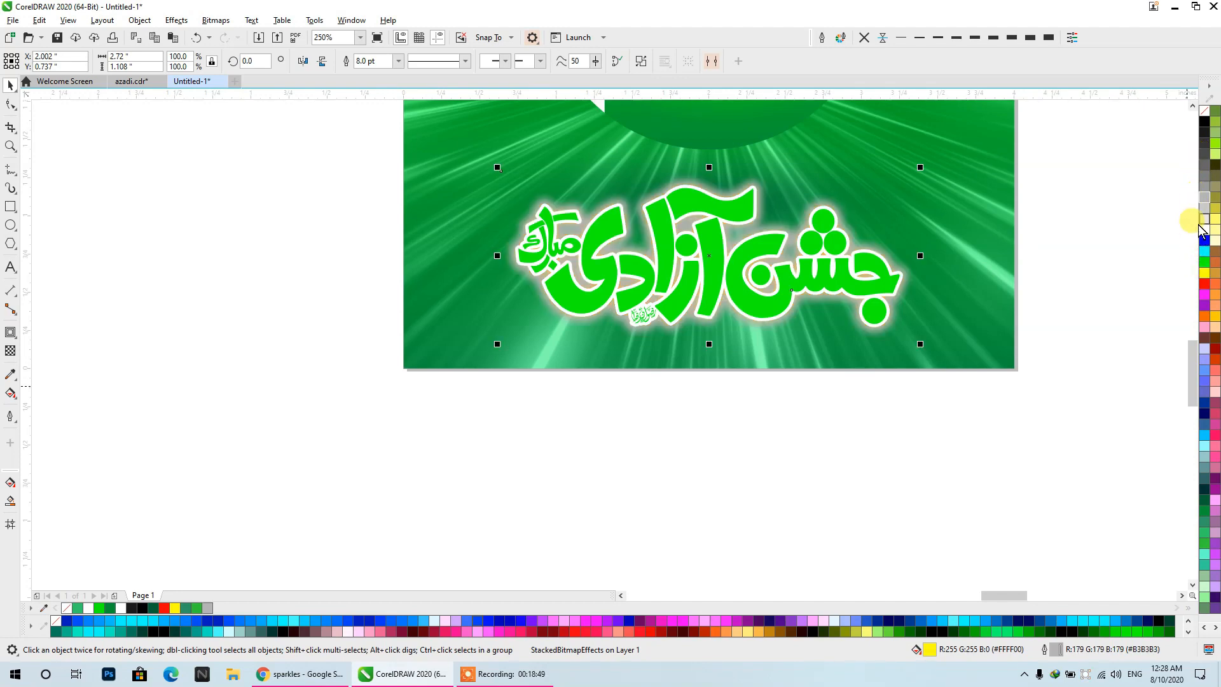
left_click(1202, 274)
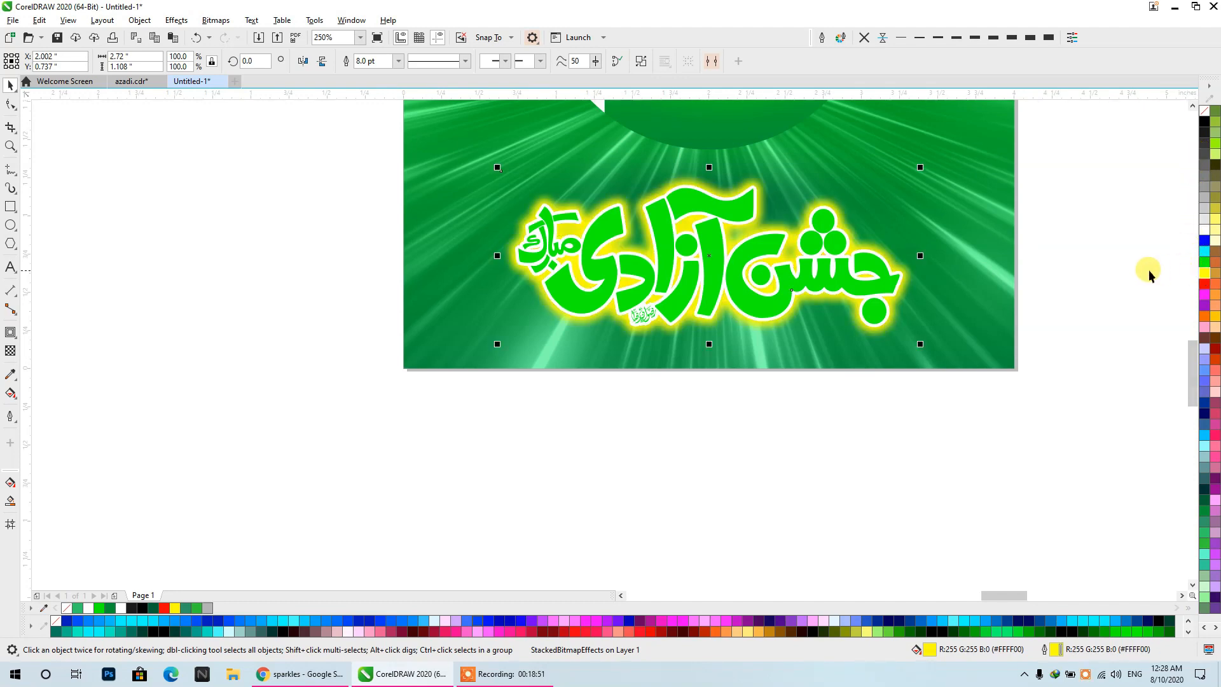
left_click(1092, 265)
- Copy the green fountain fill of the background square onto the front calligraphy
left_click(886, 283)
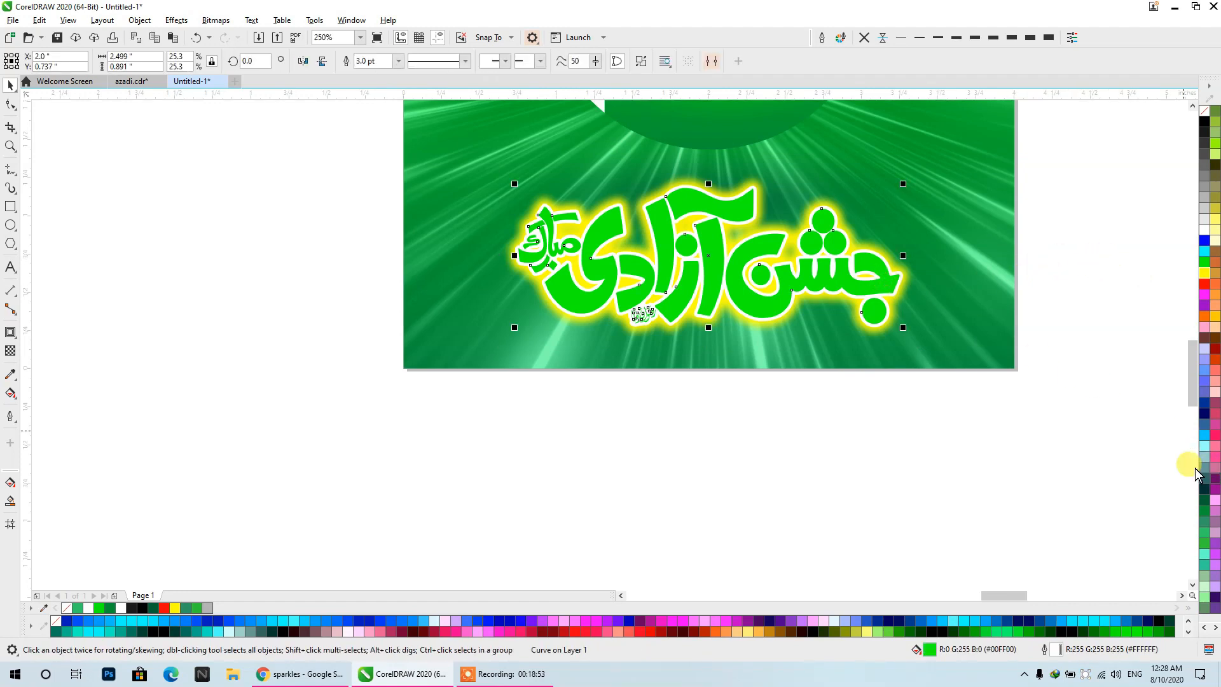
left_click_drag(975, 308, 874, 291)
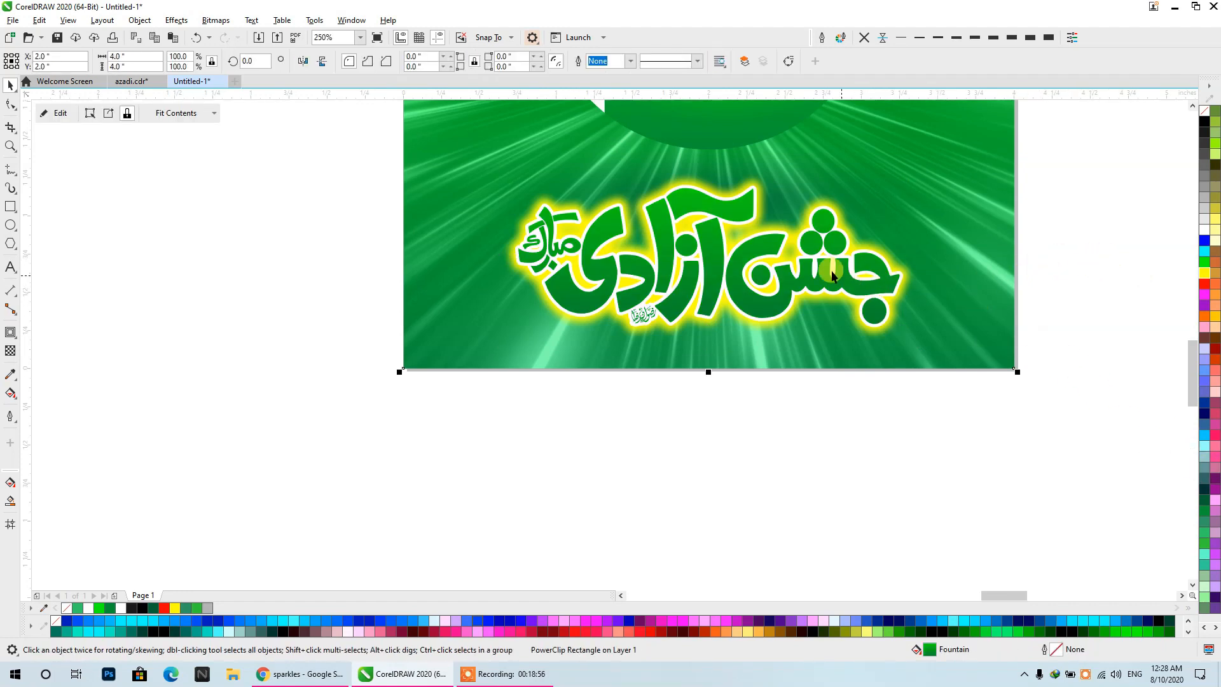
scroll(832, 275, "up", 2)
- Recolor the upper end node of the front calligraphy's fountain fill to dark green, after trying #339966
left_click(731, 245)
left_click(10, 392)
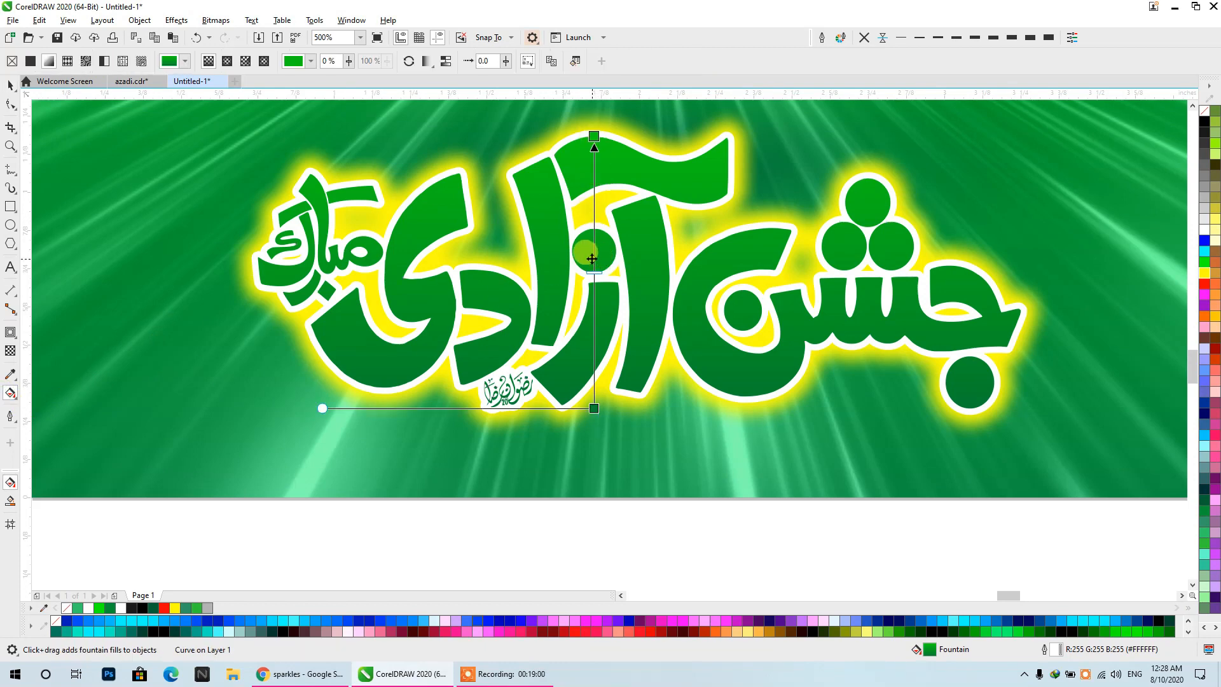
left_click(591, 138)
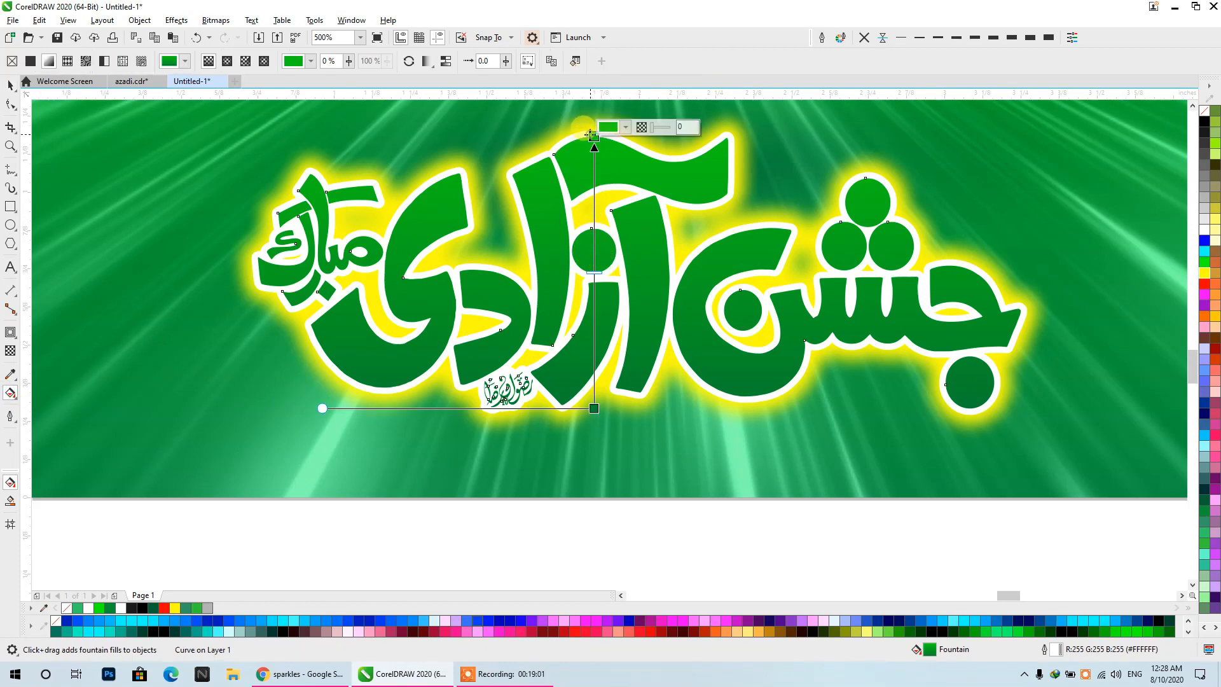
left_click(184, 609)
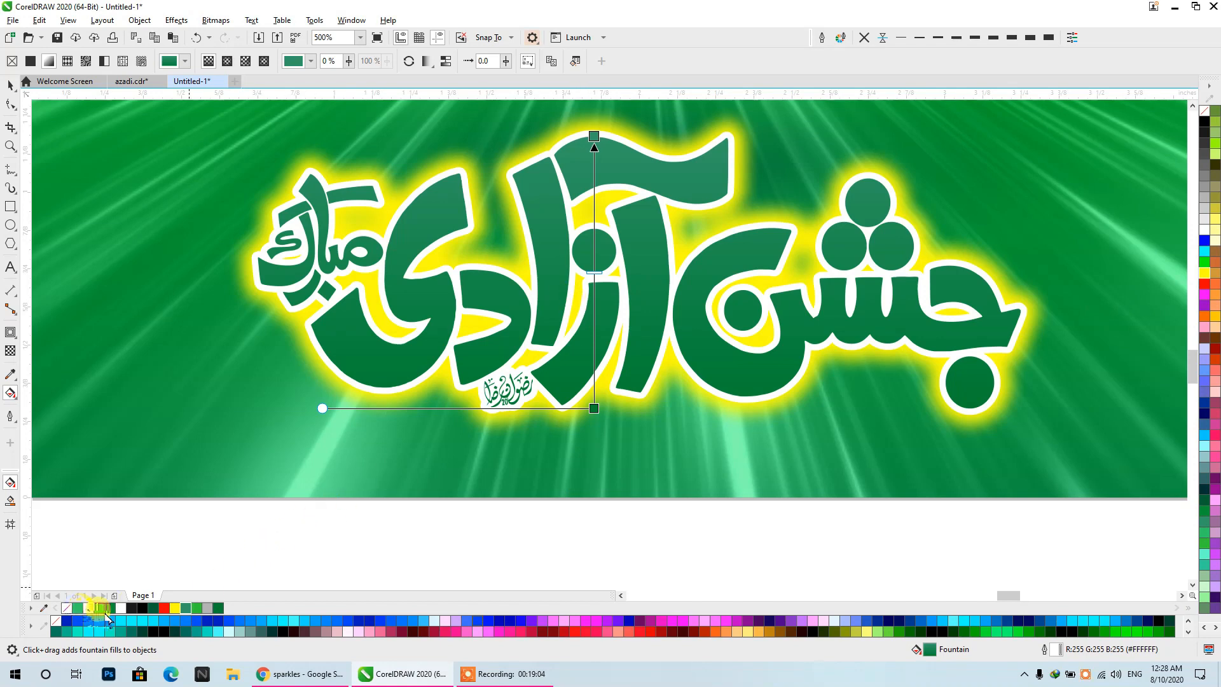
left_click(108, 609)
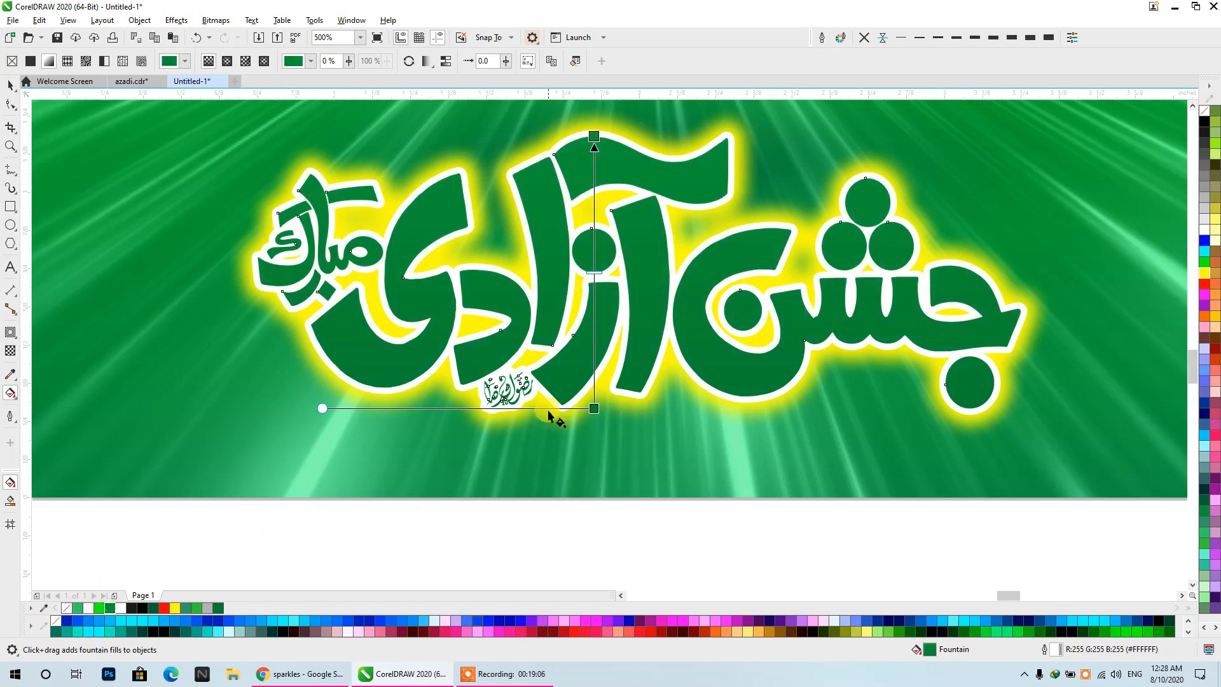
- Add a bright green node midway in the fountain fill, shorten the gradient vertically over the upper letters, and set it to Repeat
double_click(592, 279)
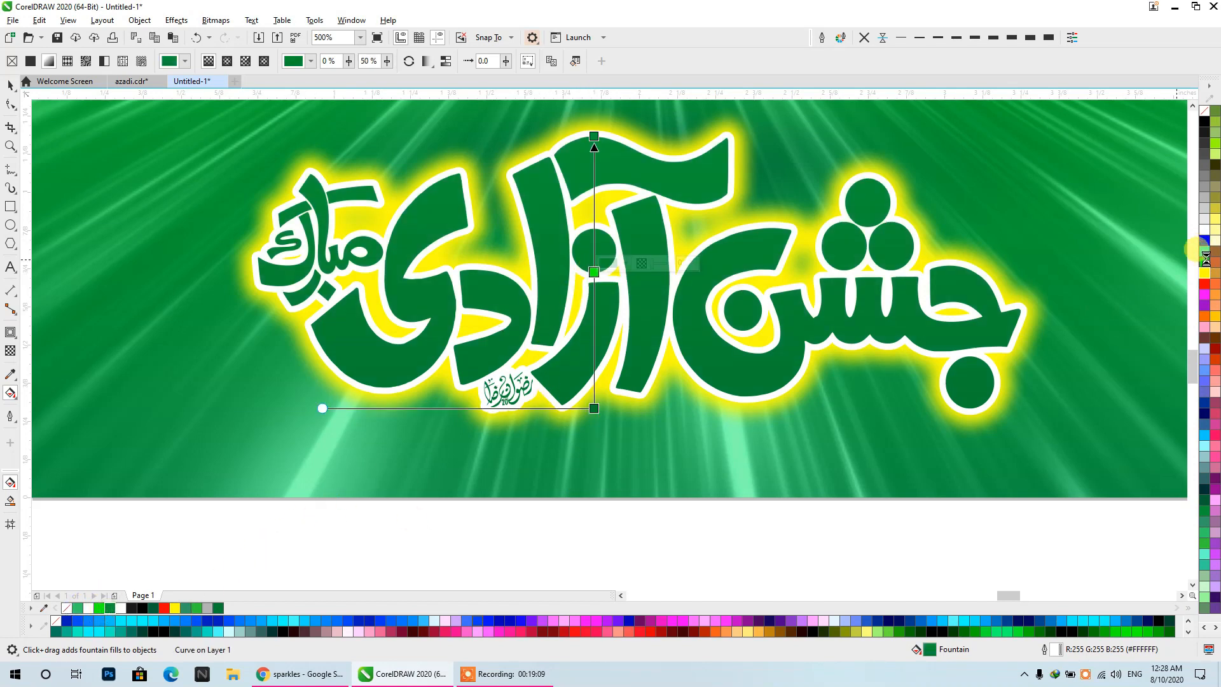
left_click_drag(670, 171, 657, 217)
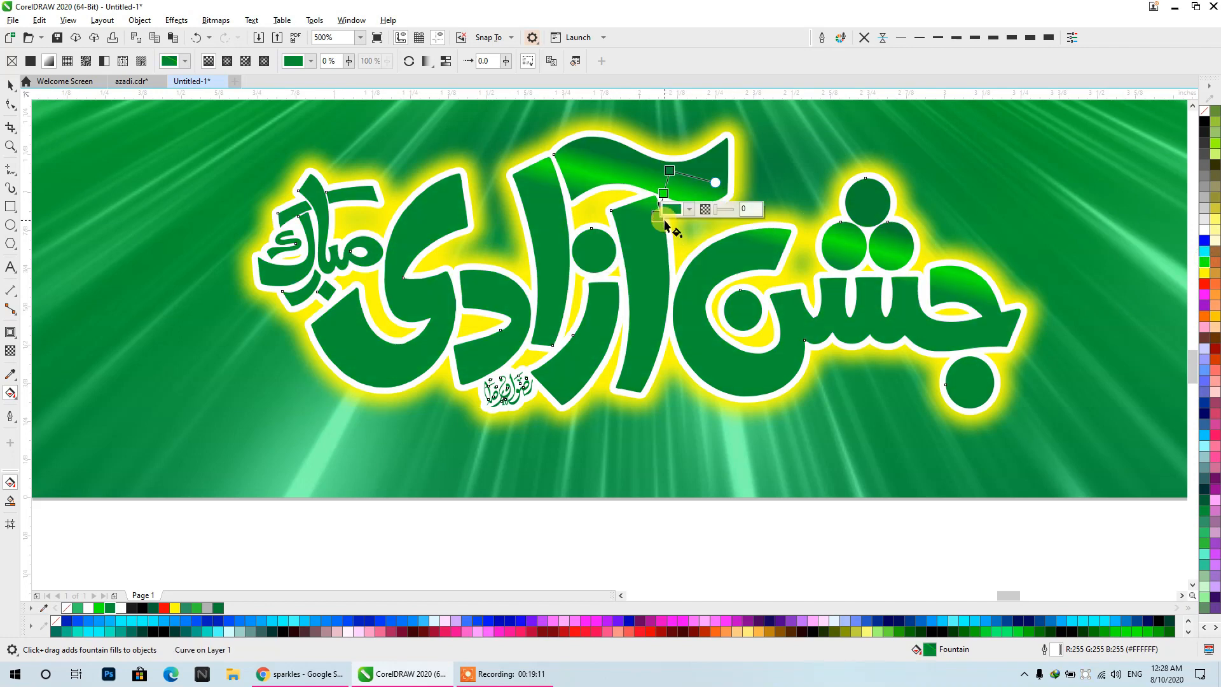
left_click_drag(605, 165, 606, 210)
left_click(428, 64)
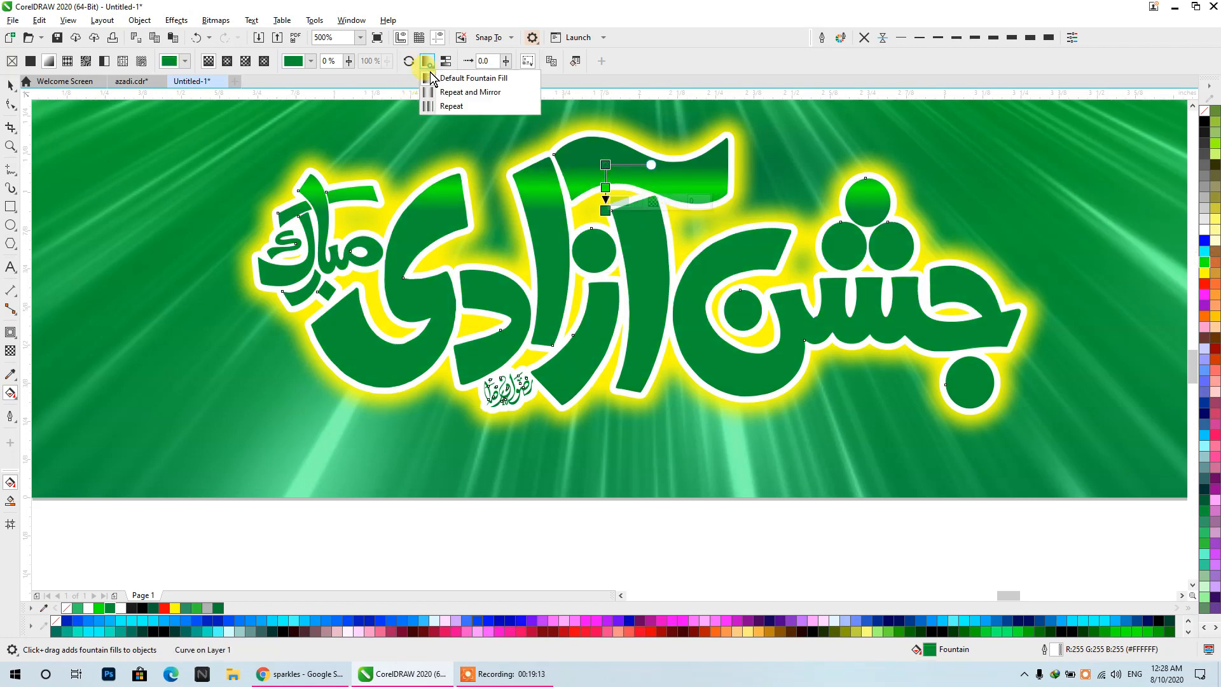
left_click(431, 103)
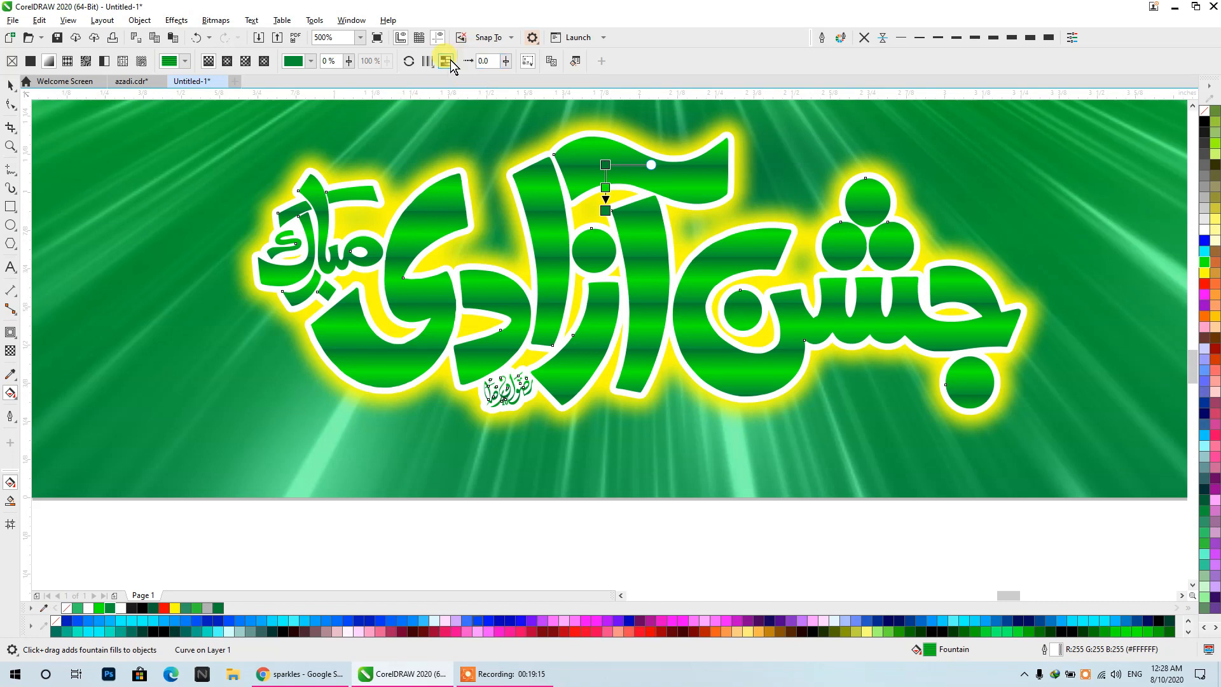
- Stretch the repeating gradient down to the middle of the calligraphy and recolor its start node to the lighter dark green
left_click_drag(605, 210, 600, 293)
left_click(604, 165)
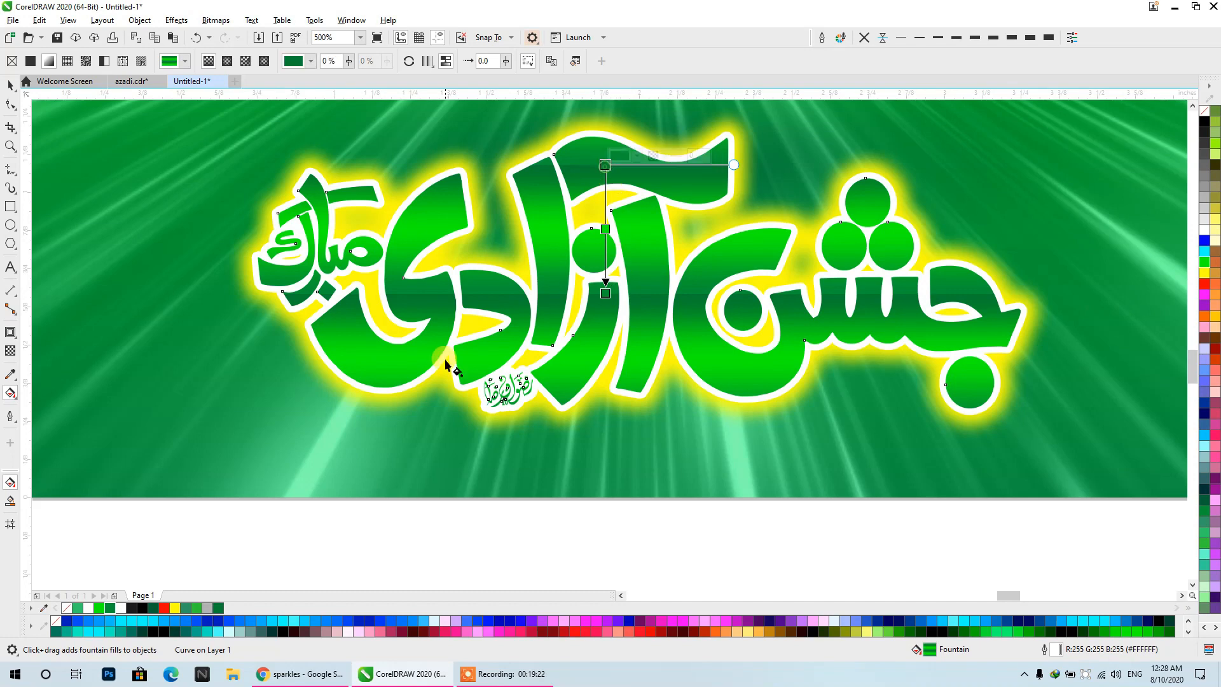
left_click(110, 609)
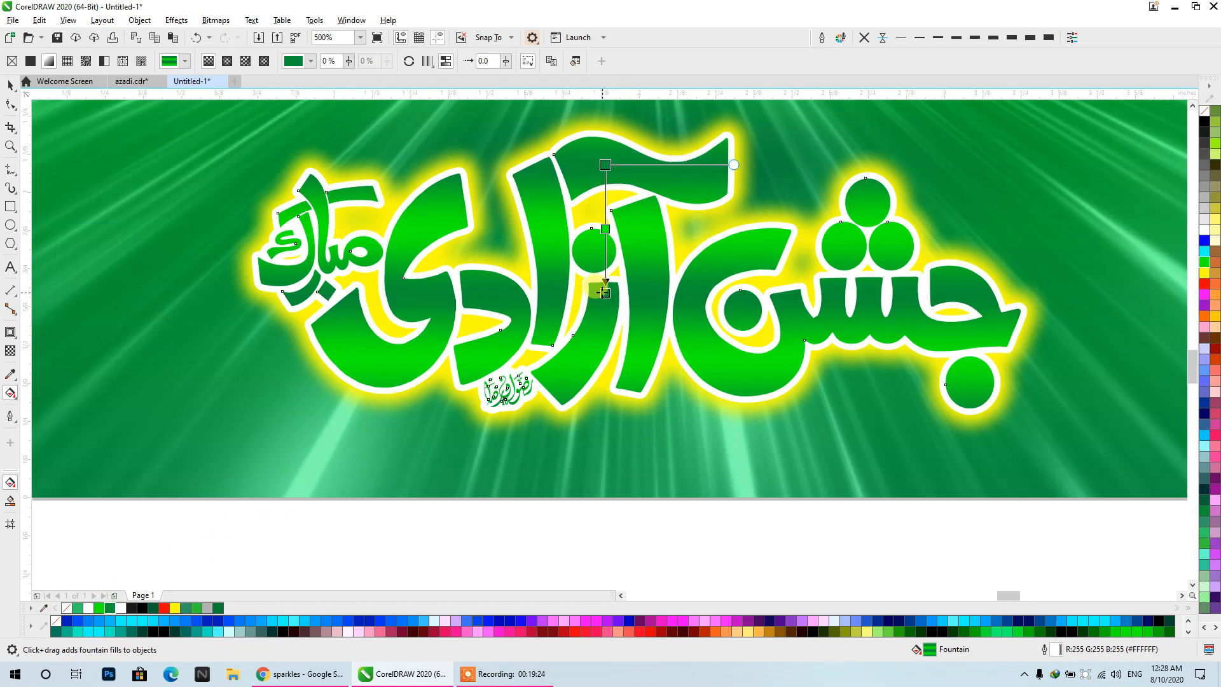
left_click(11, 85)
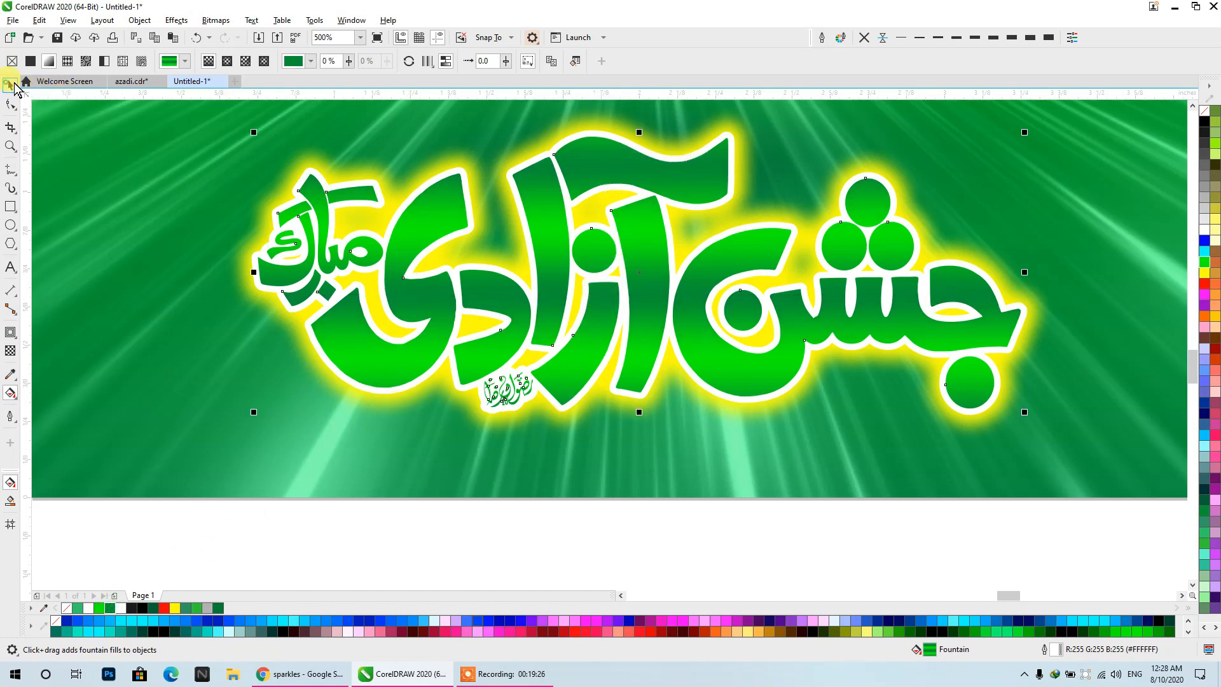
scroll(653, 204, "down", 2)
left_click_drag(652, 205, 611, 373)
left_click(853, 436)
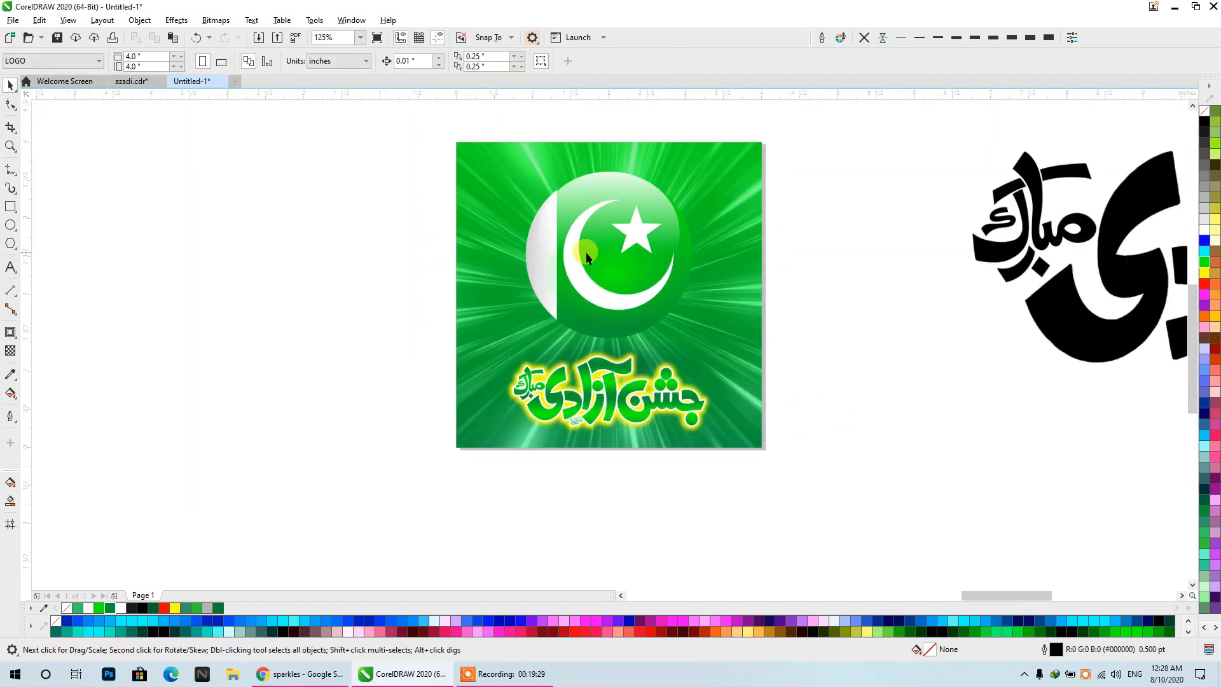
scroll(589, 356, "up", 2)
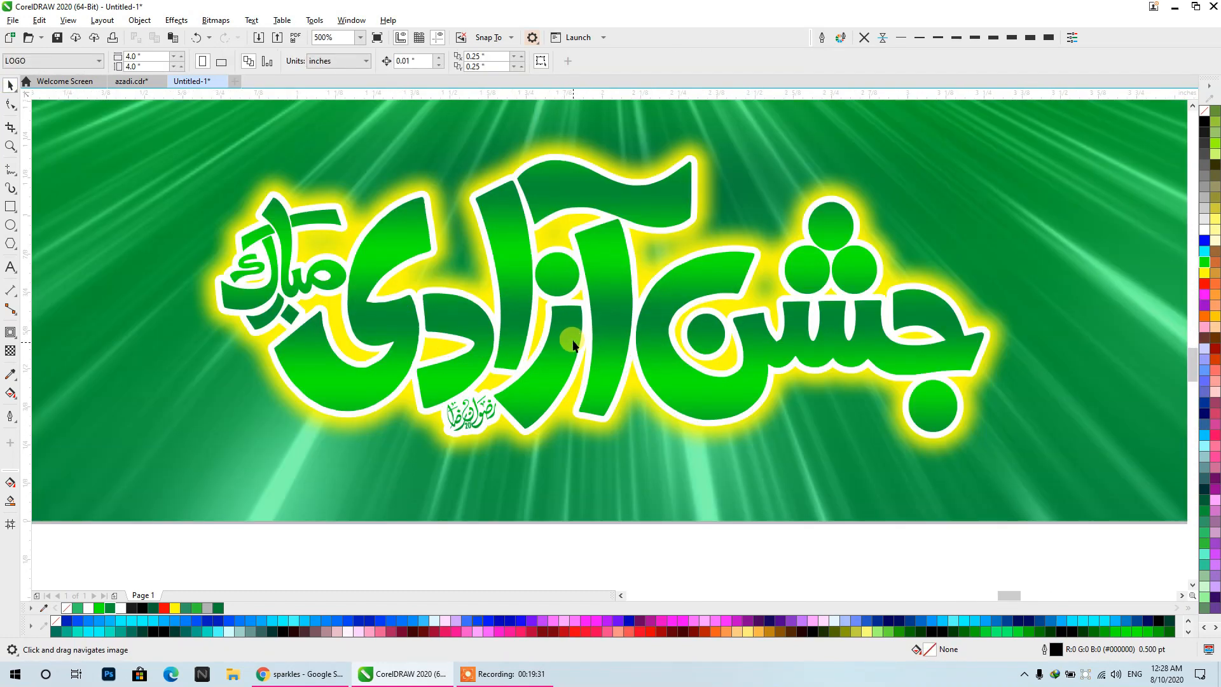
scroll(573, 344, "down", 1)
- Import the gold texture image d38bb6e17d8fe1f8156ea5c28e796e98 from the Aug folder and place it on the poster
right_click(947, 280)
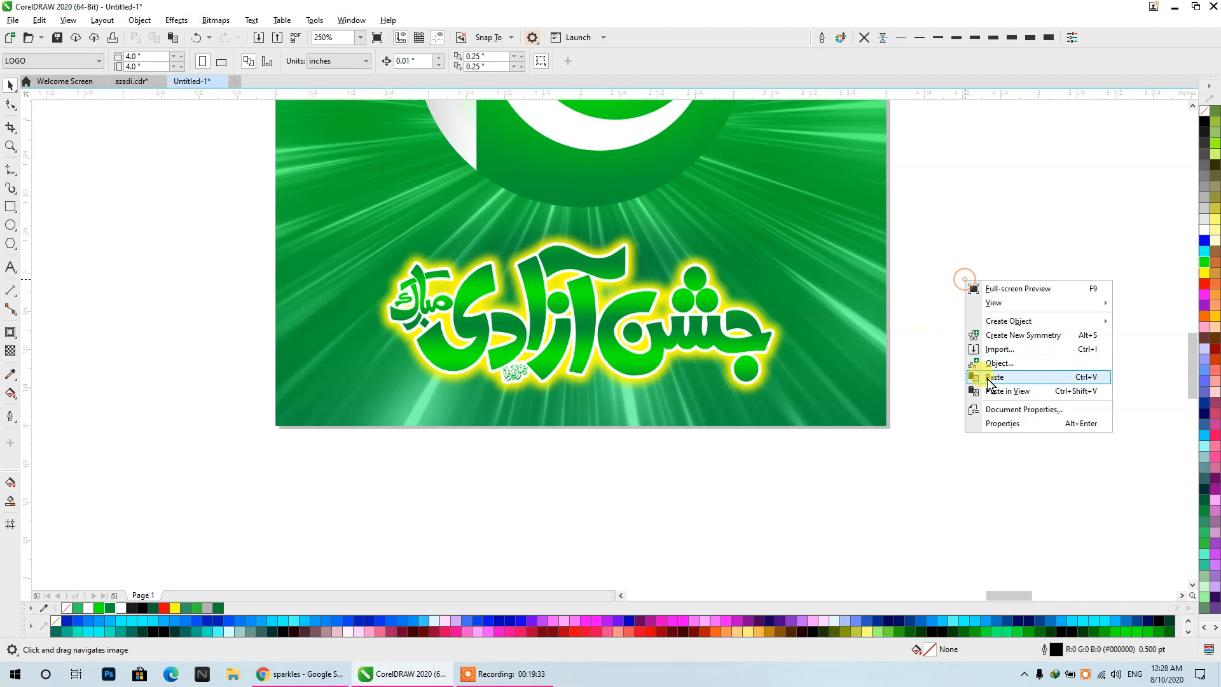
left_click(1005, 349)
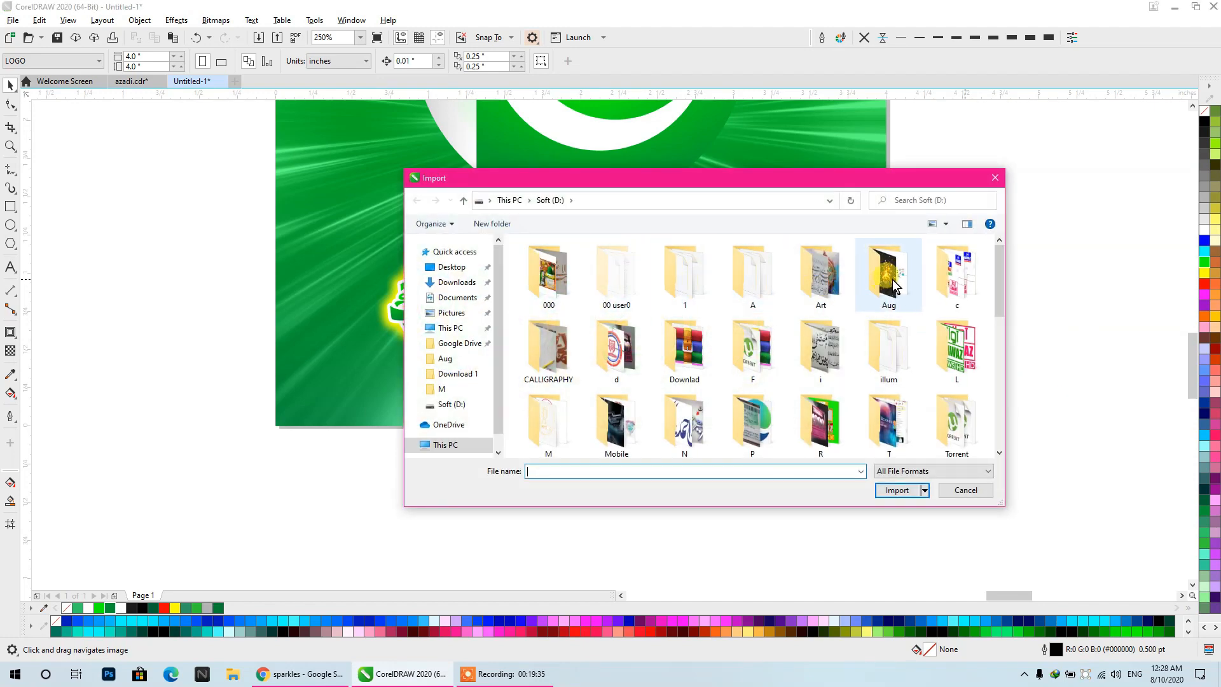
double_click(876, 294)
left_click(540, 383)
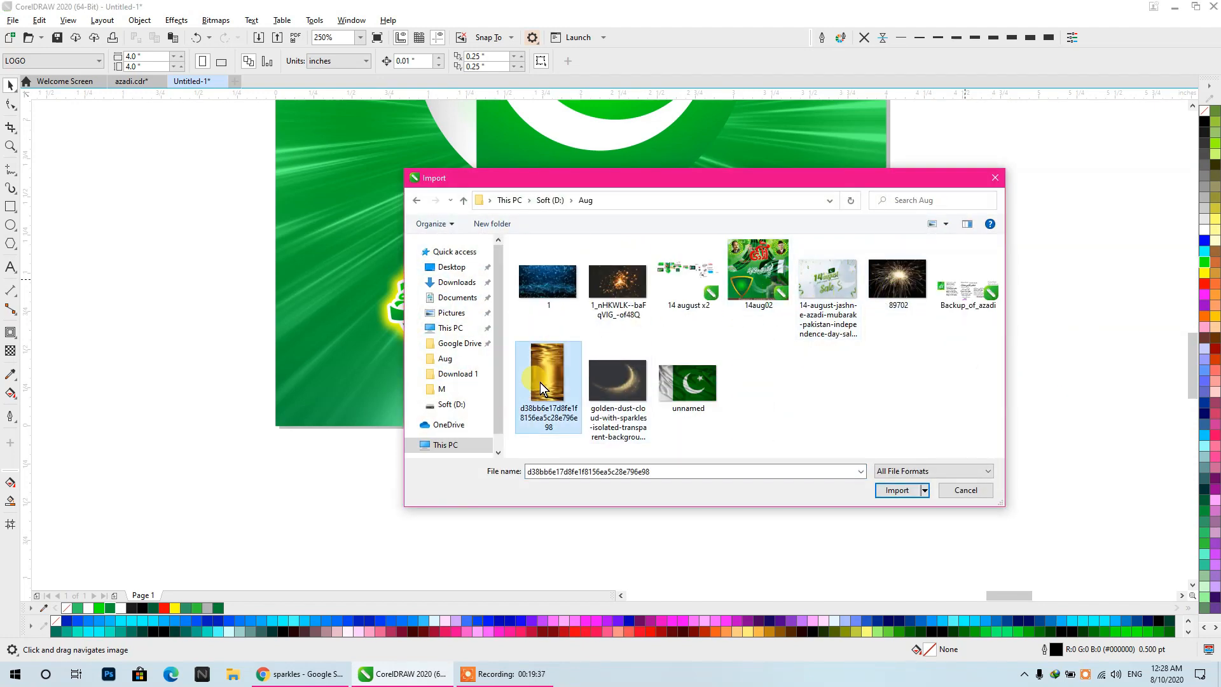
left_click(885, 487)
left_click(351, 208)
scroll(863, 600, "down", 1)
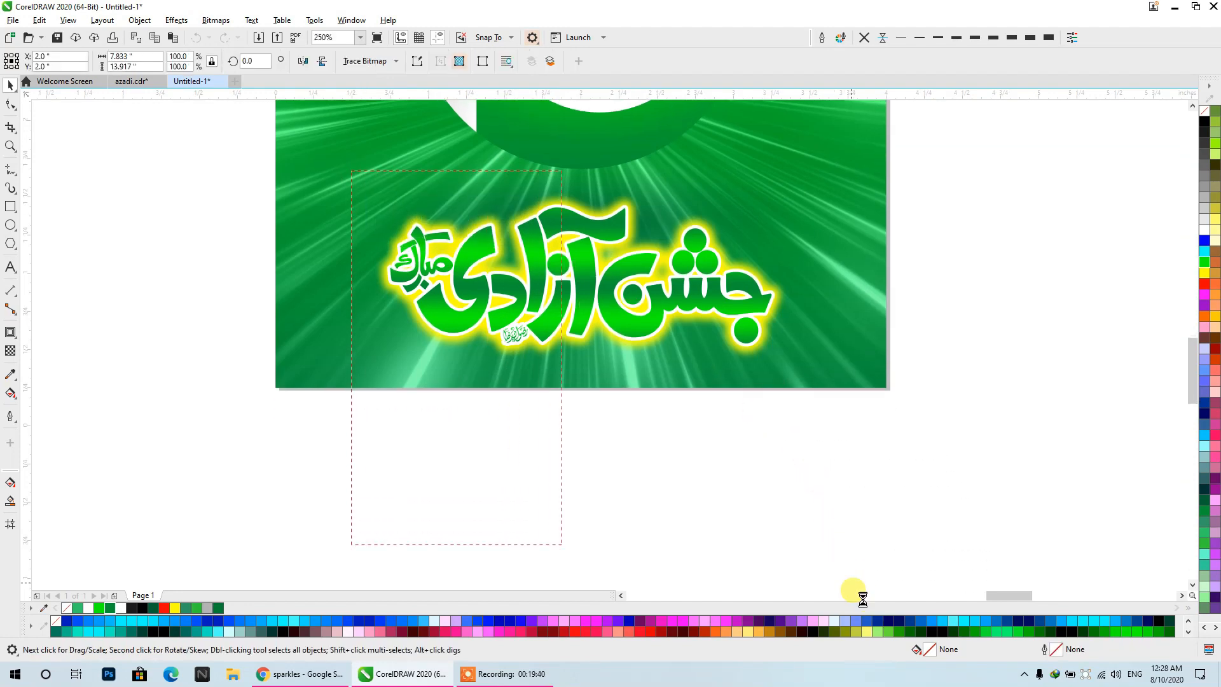
- Move the gold image off the page, enlarge it to about 1.75 by 3.11 inches, and rotate it 90 degrees
left_click_drag(532, 477, 190, 375)
scroll(283, 343, "down", 2)
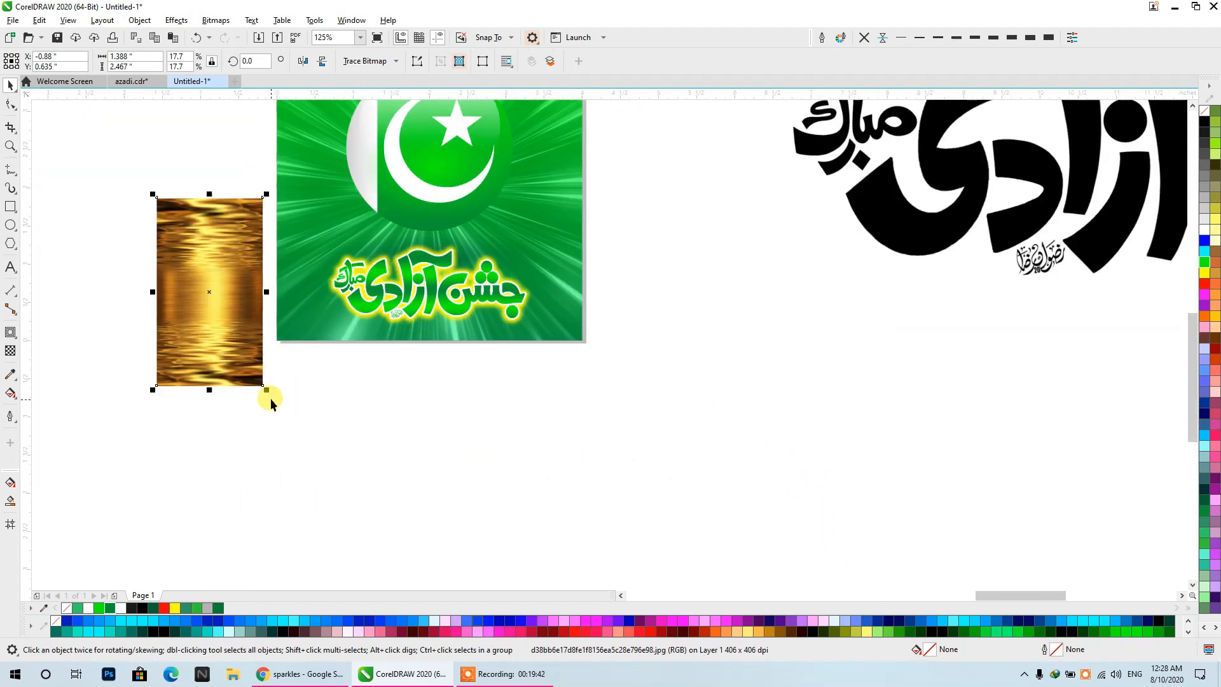
left_click_drag(271, 399, 302, 433)
left_click_drag(254, 366, 163, 360)
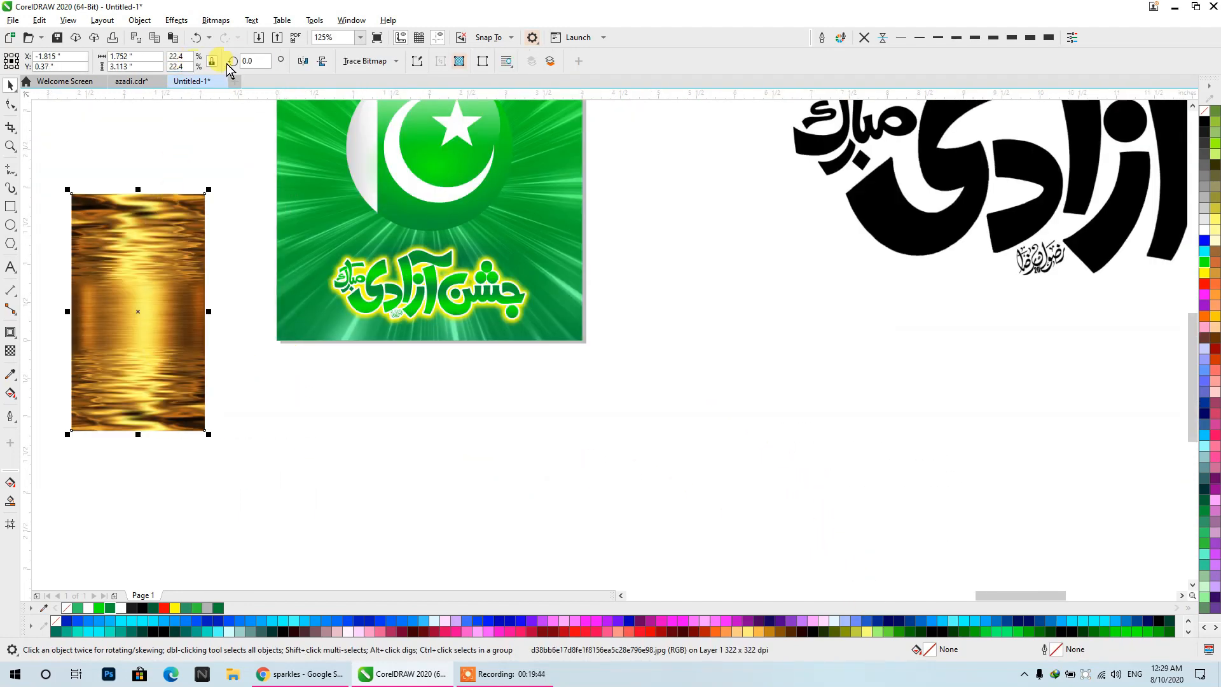
type("90")
key("Return")
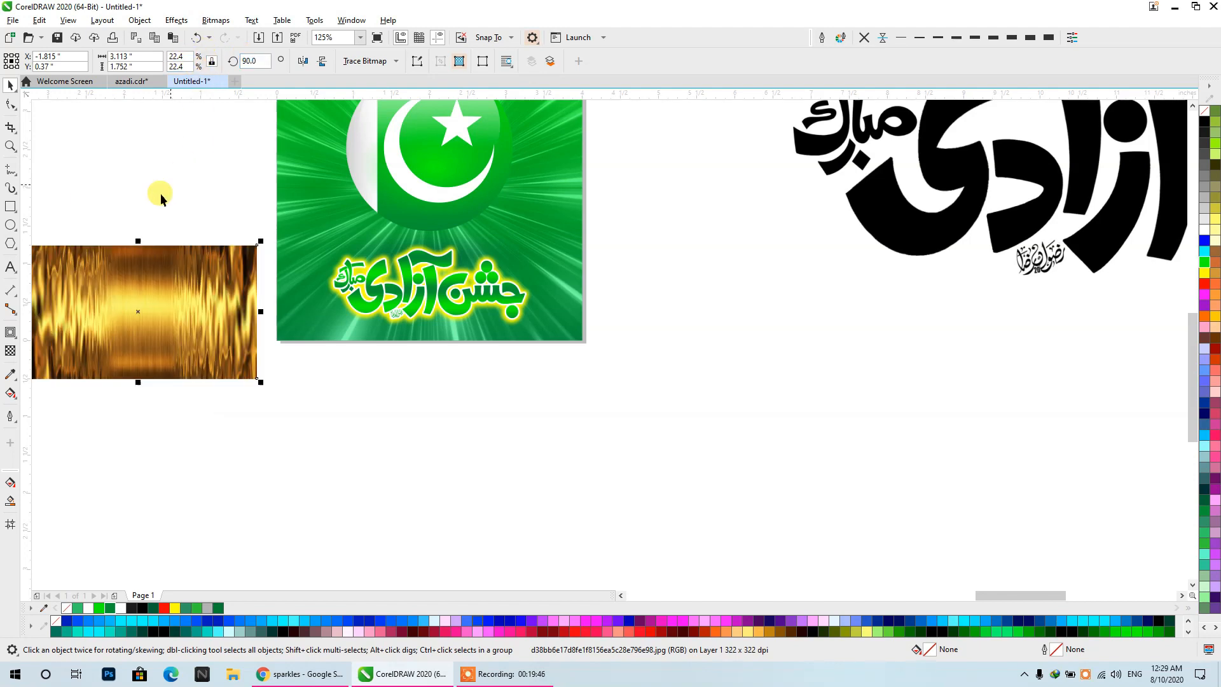
- Scale the gold image to about 2.58 by 1.45 inches and PowerClip it inside the front calligraphy
left_click_drag(166, 290, 506, 335)
left_click_drag(463, 325, 736, 368)
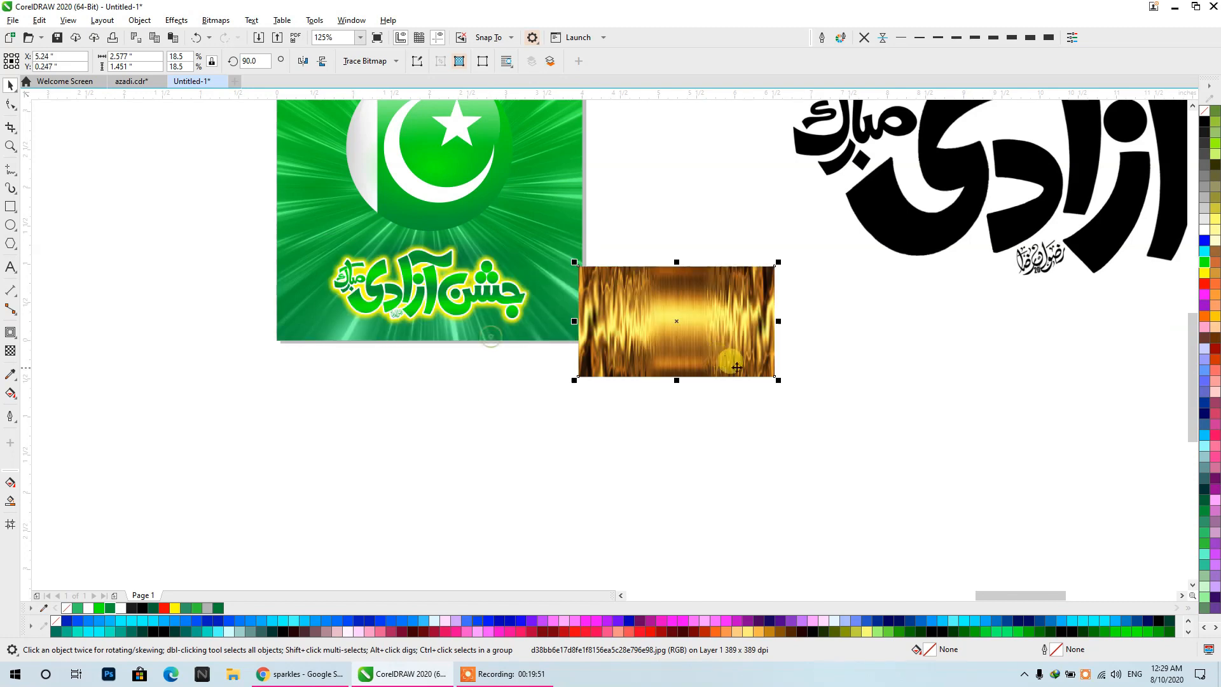
right_click(730, 359)
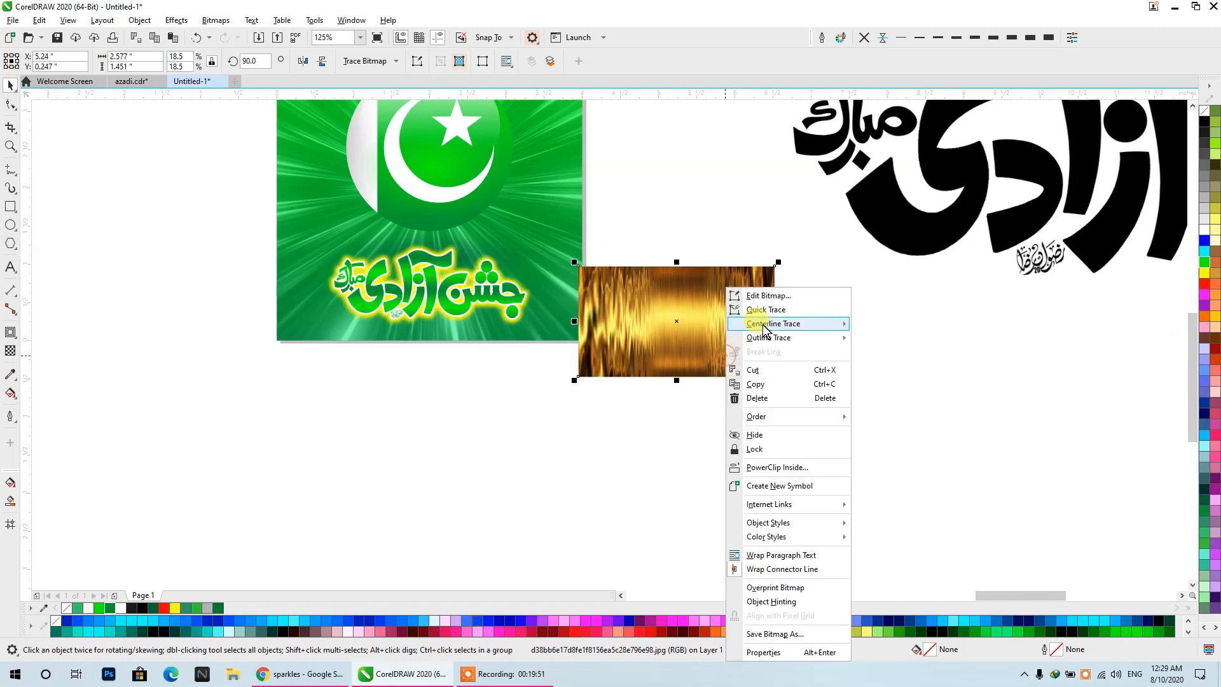
left_click(764, 468)
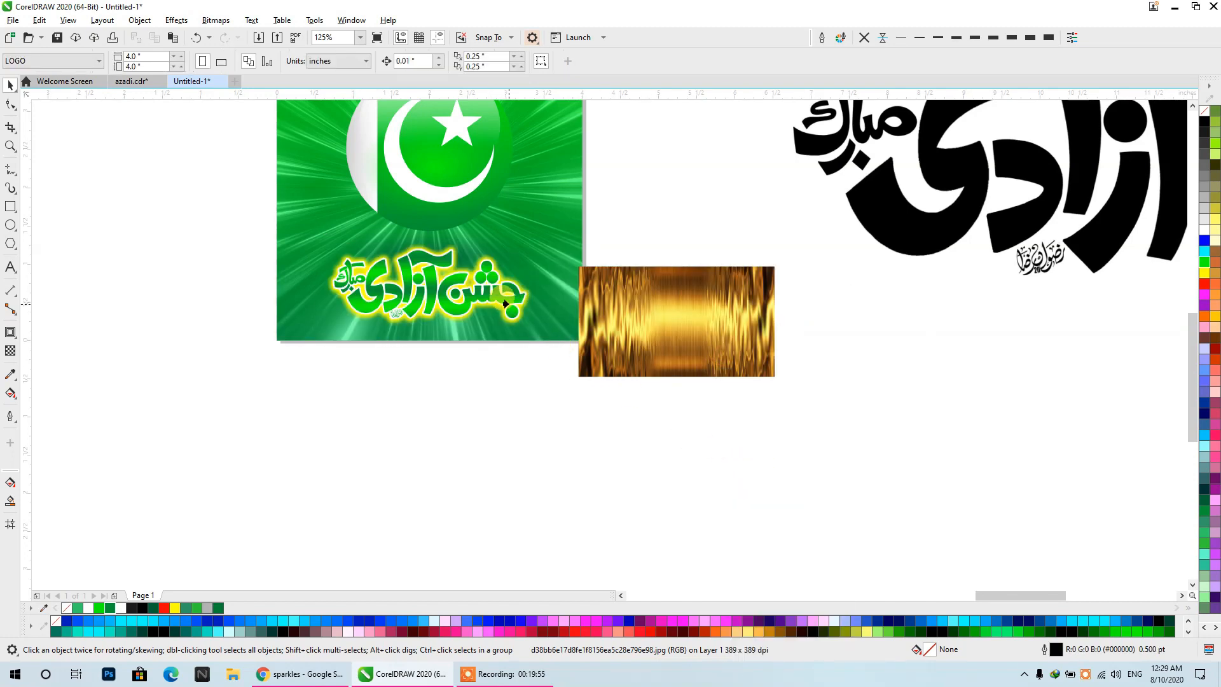
left_click(505, 303)
scroll(391, 285, "up", 2)
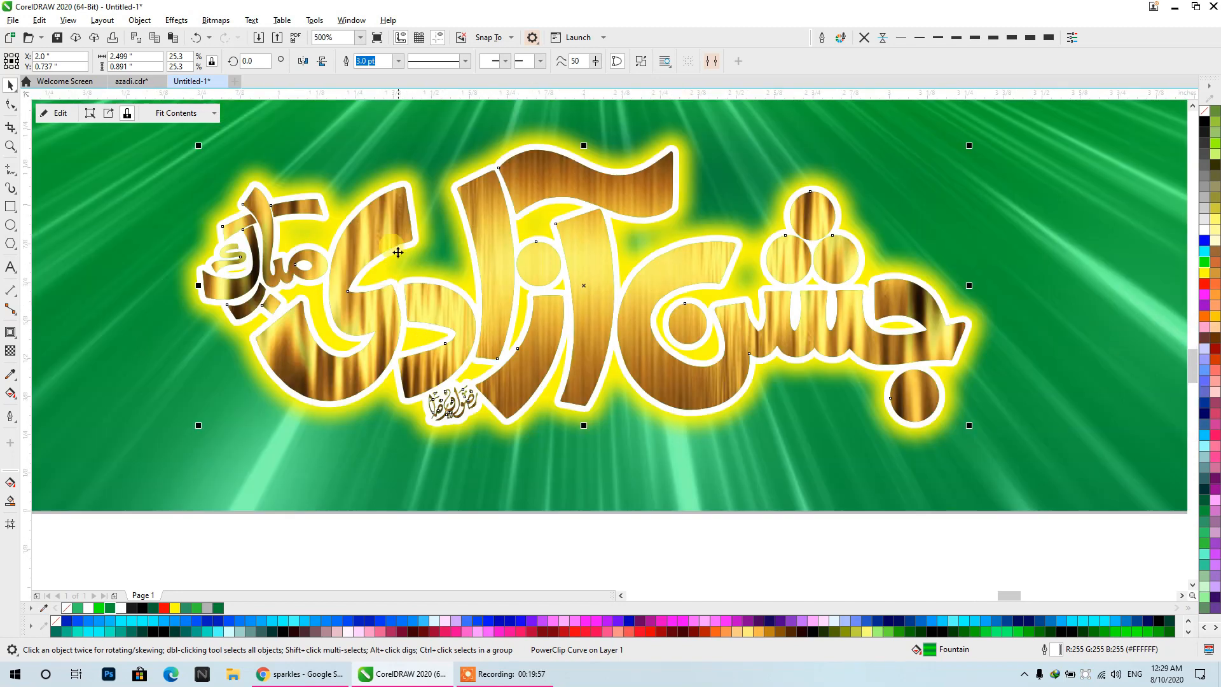
- Edit the PowerClip contents, squeezing the gold image vertically to about 0.96 inch high around the lettering, and finish editing
left_click(399, 253, "ctrl")
scroll(469, 224, "down", 1)
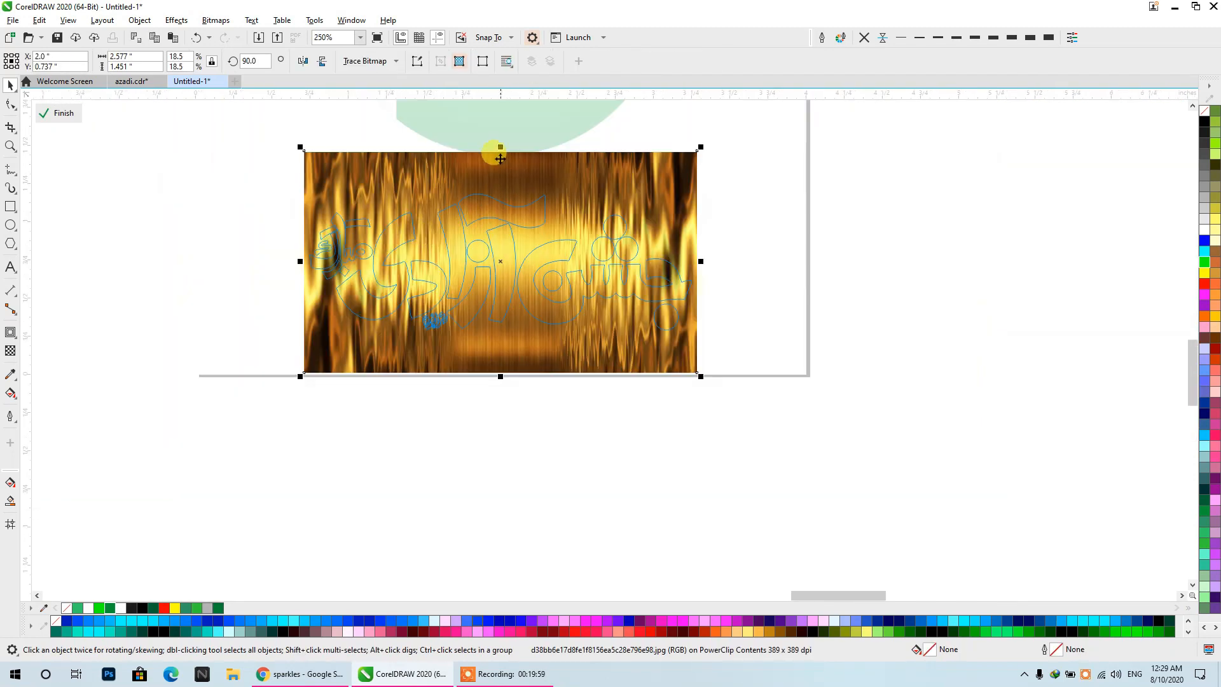
left_click_drag(500, 148, 504, 186)
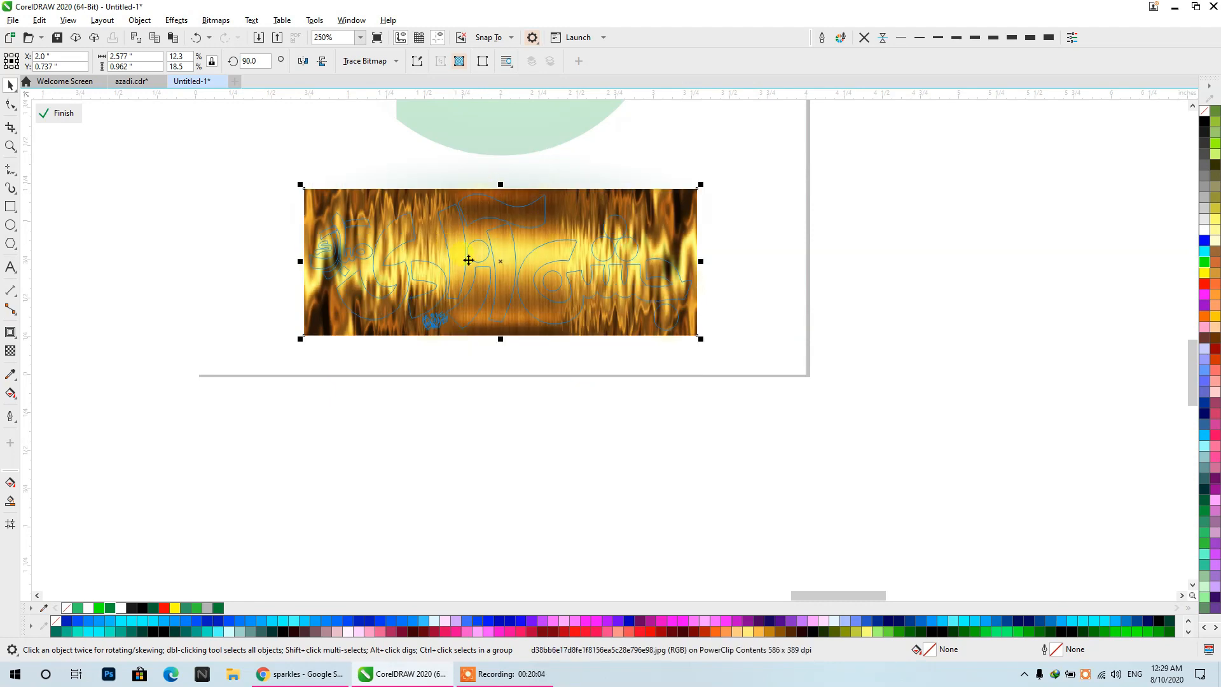
scroll(696, 287, "up", 1)
left_click_drag(698, 236, 692, 239)
left_click(998, 265, "ctrl")
scroll(782, 268, "down", 1)
scroll(508, 255, "up", 1)
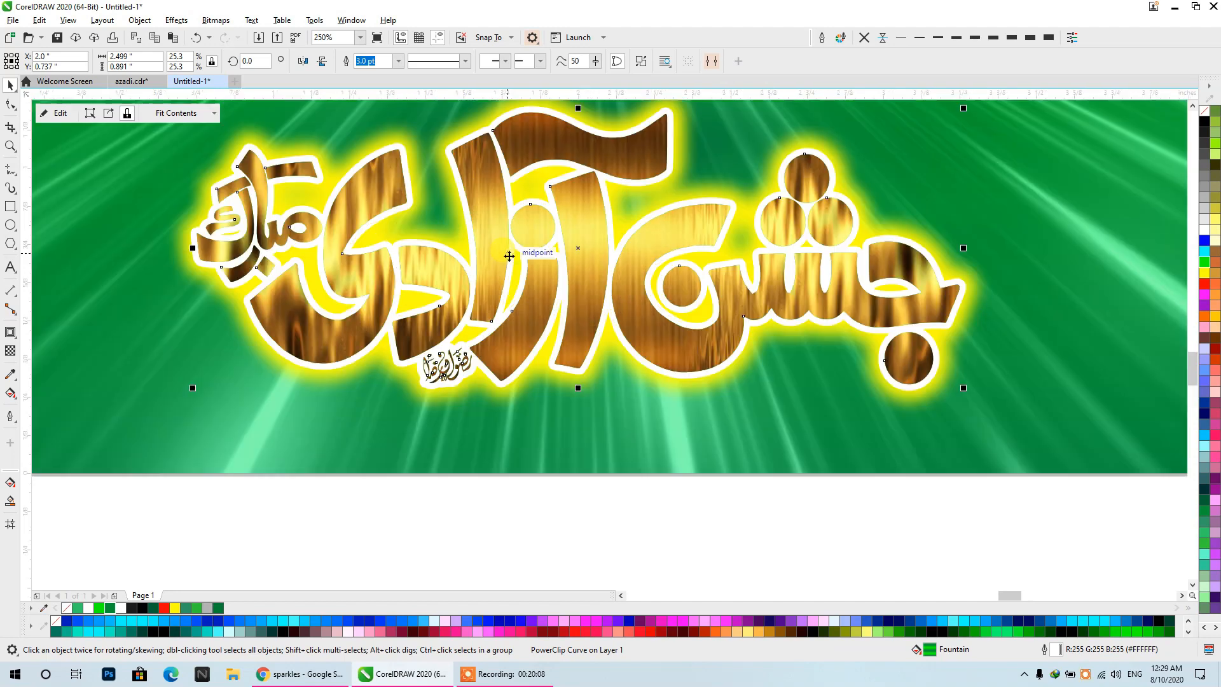
- Try a golden yellow (#FFCC00) outline and a black outline on the front calligraphy
right_click(1212, 320)
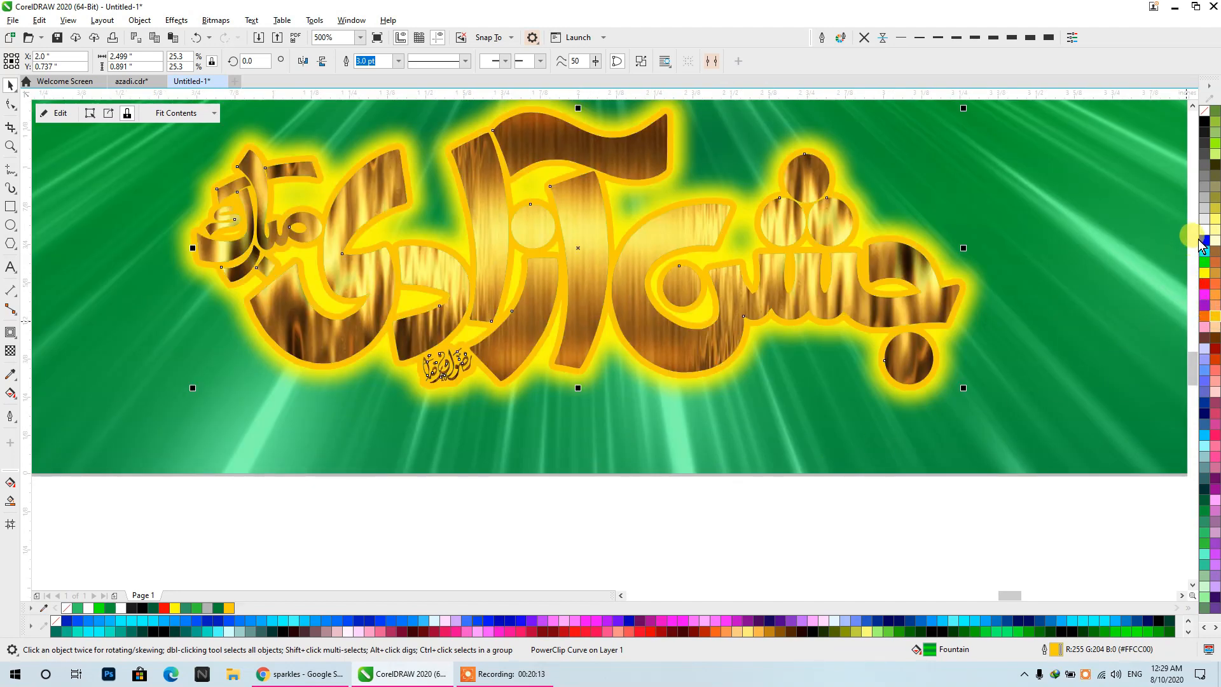
right_click(1205, 122)
scroll(862, 257, "down", 1)
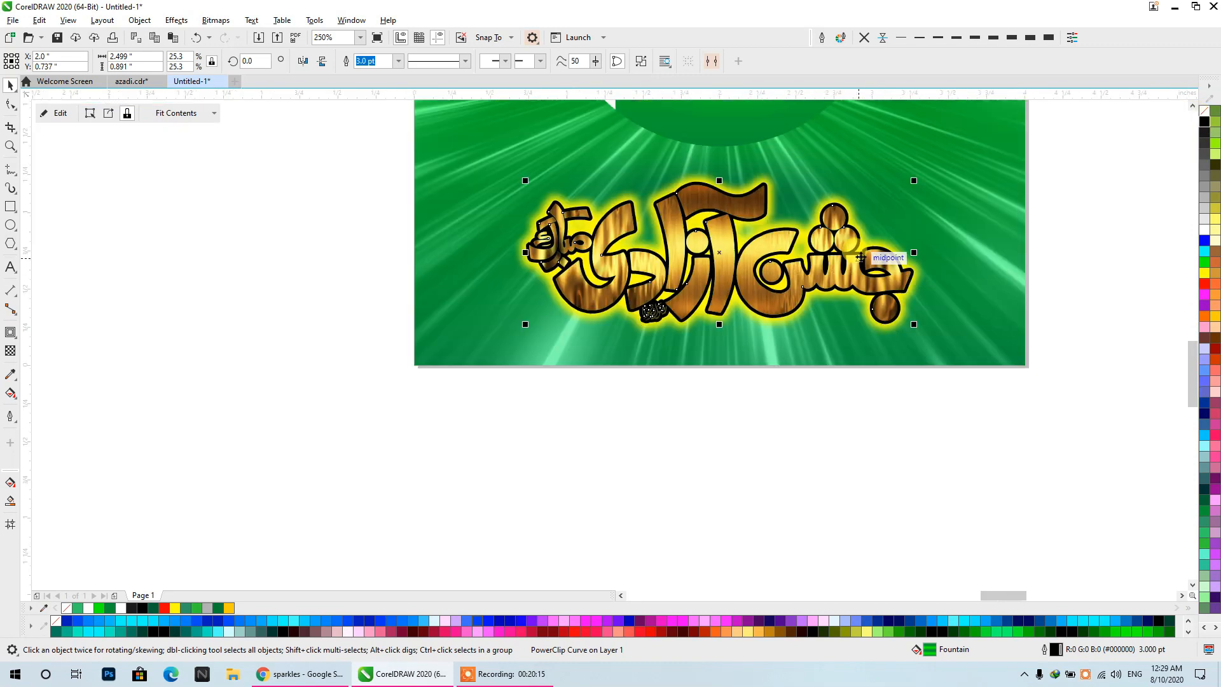
left_click_drag(863, 256, 766, 346)
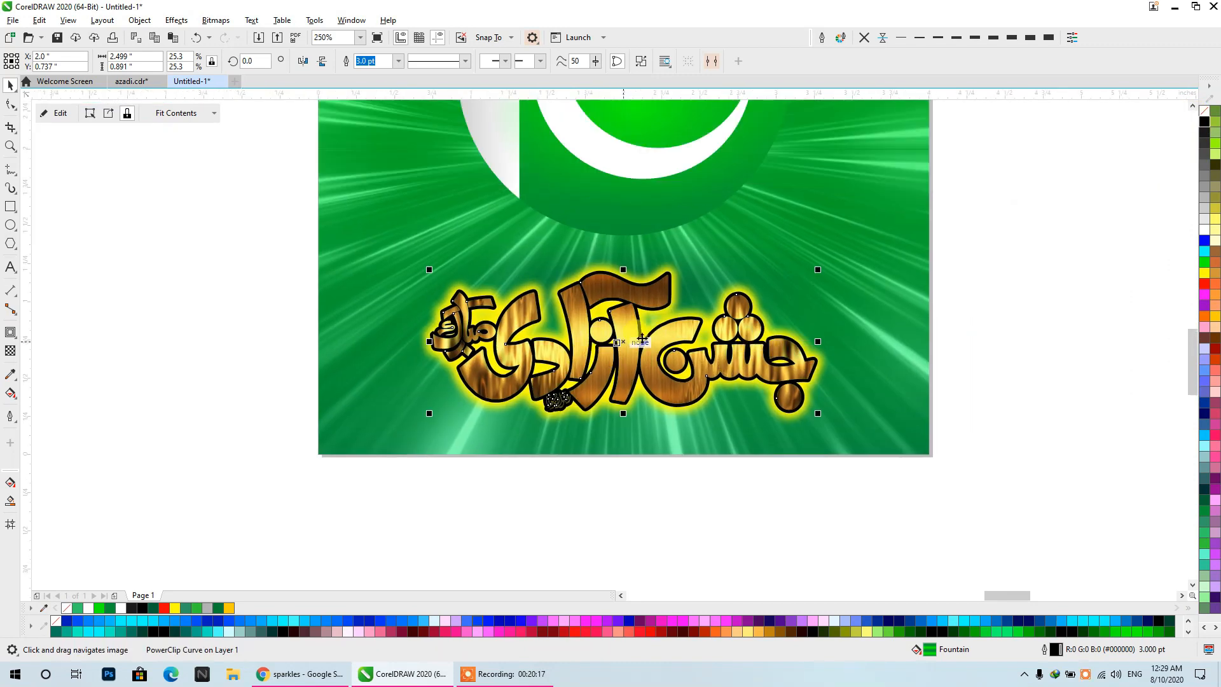
left_click(995, 312)
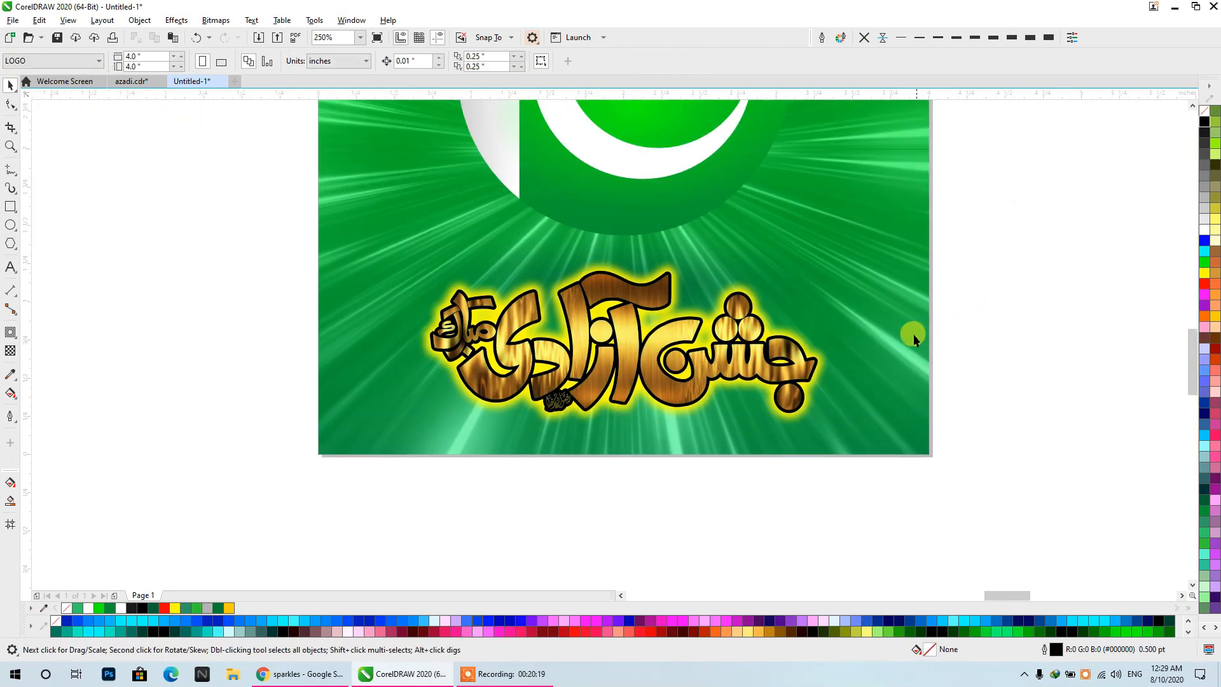
- Remove the PowerClip frame from the front calligraphy and set its outline colour to white
left_click(574, 338)
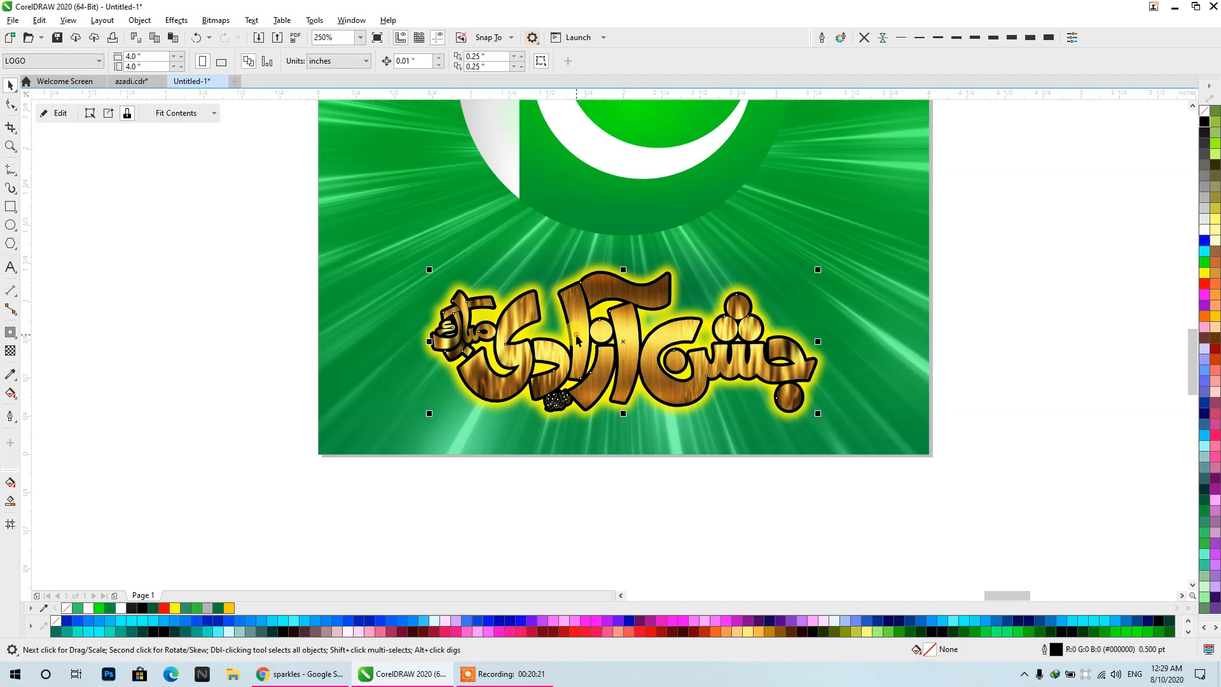
right_click(575, 340)
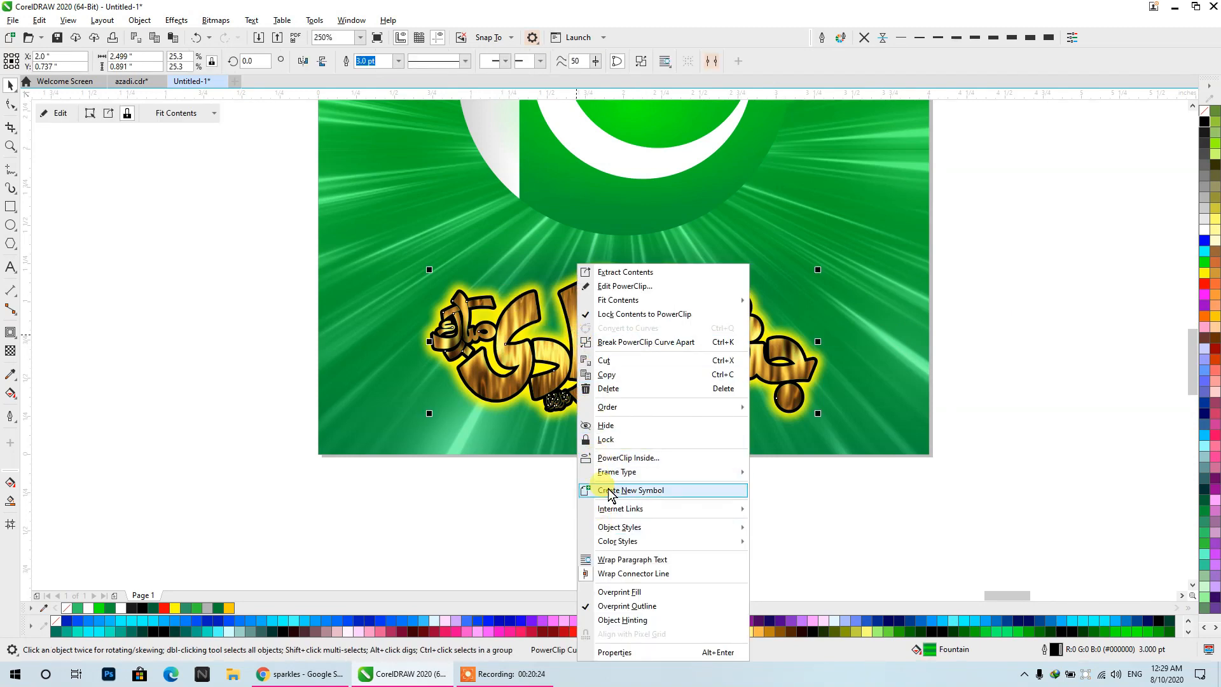
left_click(616, 472)
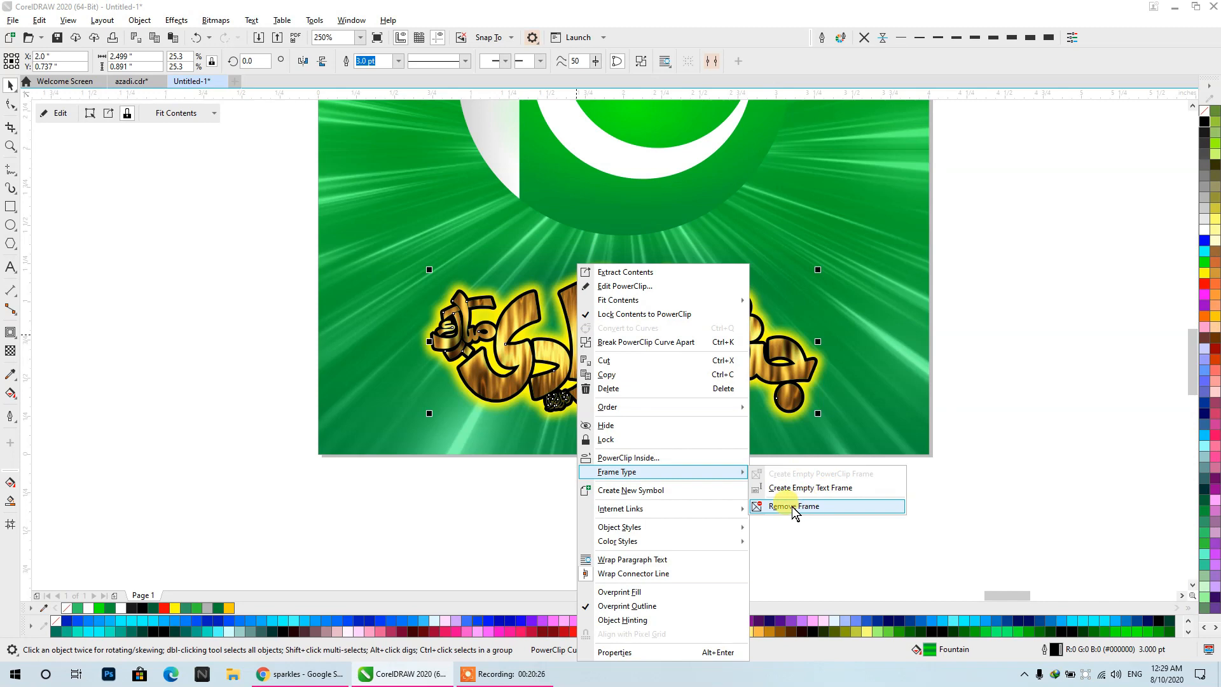
left_click(814, 507)
left_click(657, 363)
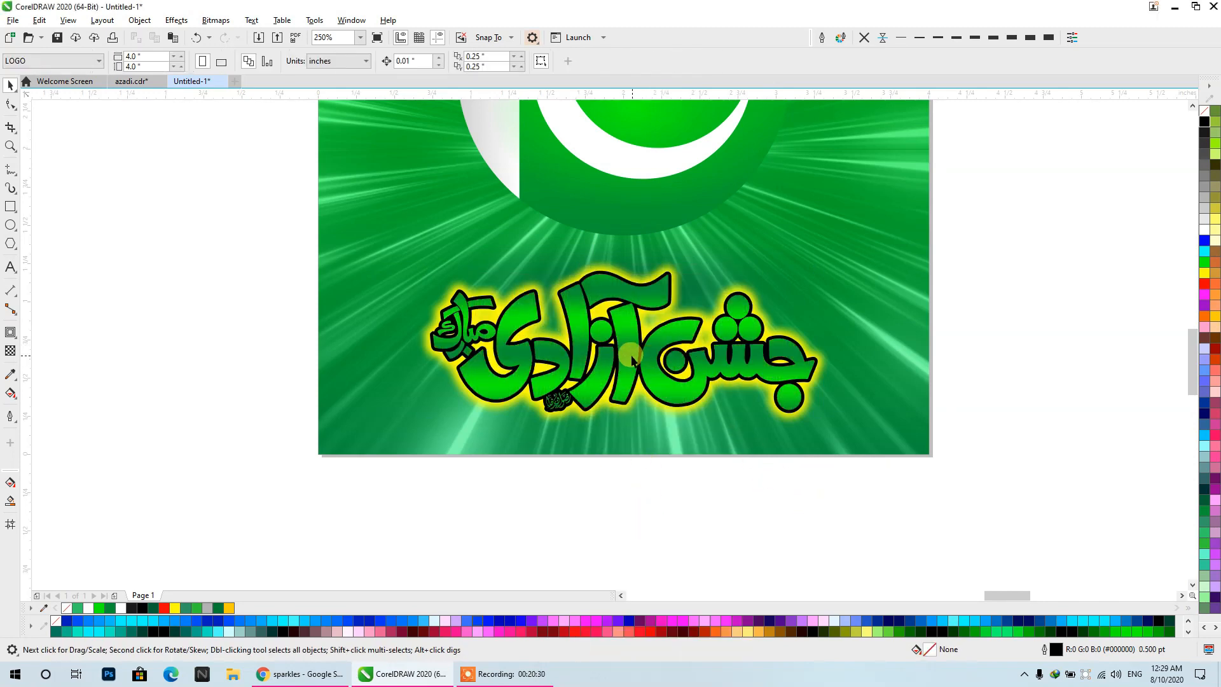
right_click(1204, 230)
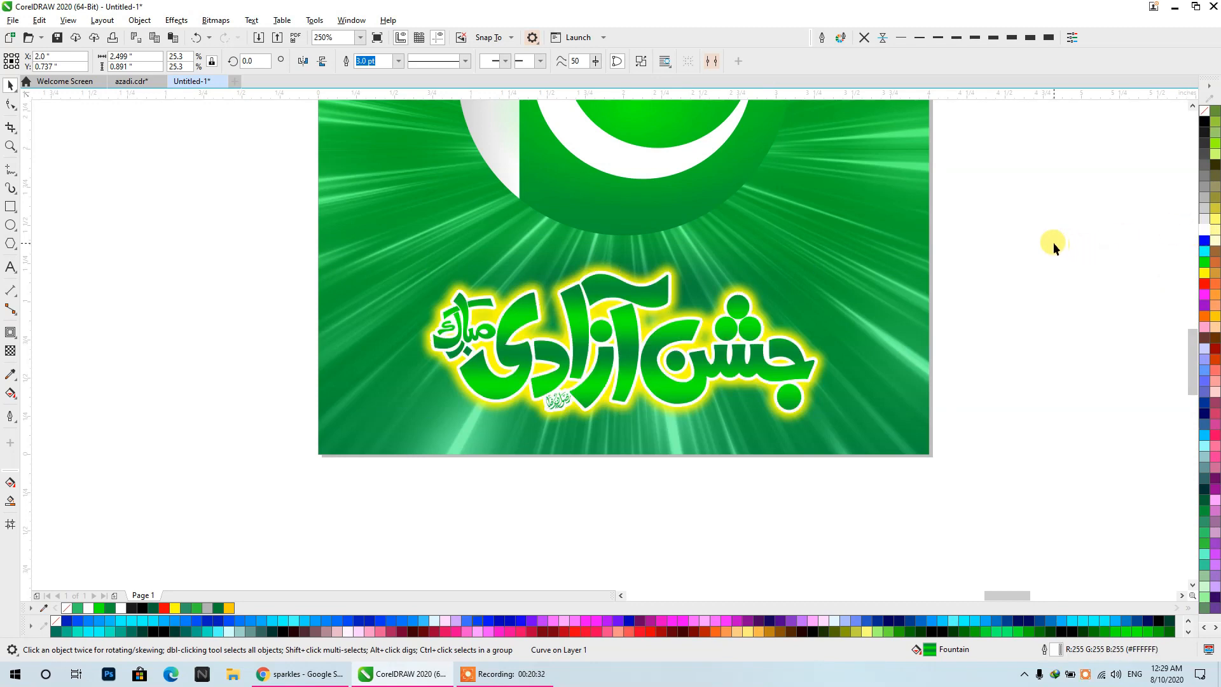
left_click(1055, 245)
- Copy one green zigzag ribbon from the reference poster into the empty space just beside the new poster
scroll(711, 236, "down", 2)
left_click_drag(712, 235, 319, 249)
scroll(446, 240, "down", 1)
scroll(488, 239, "down", 1)
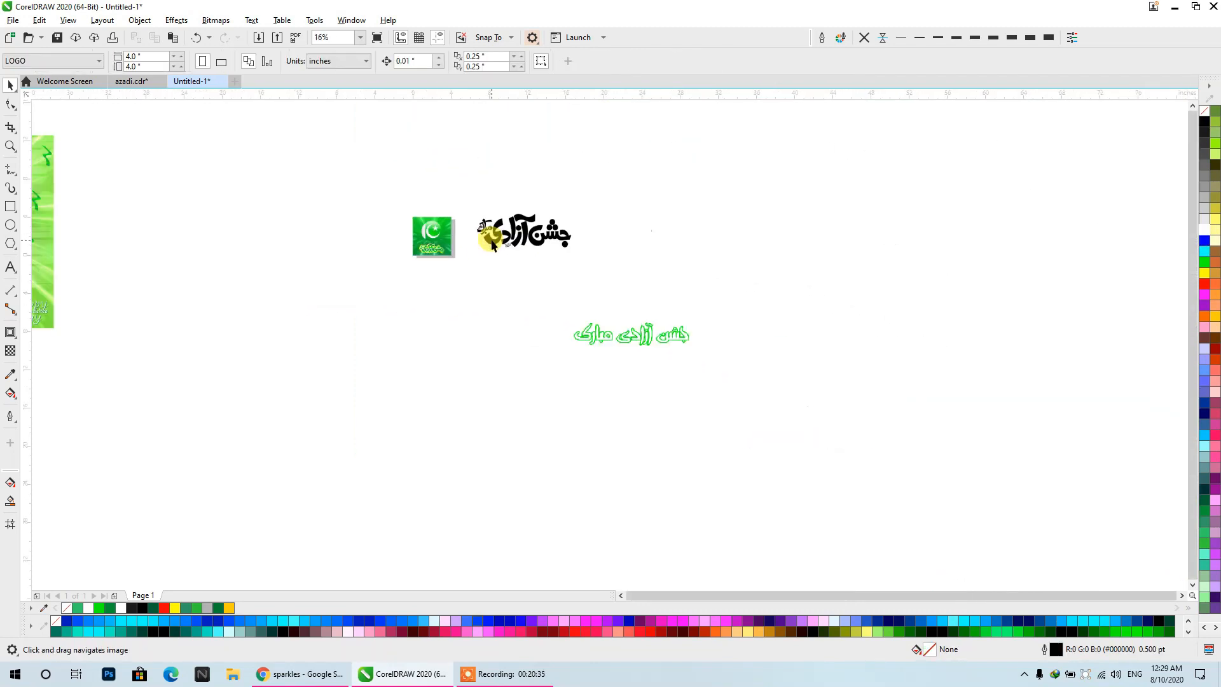
left_click_drag(488, 239, 982, 290)
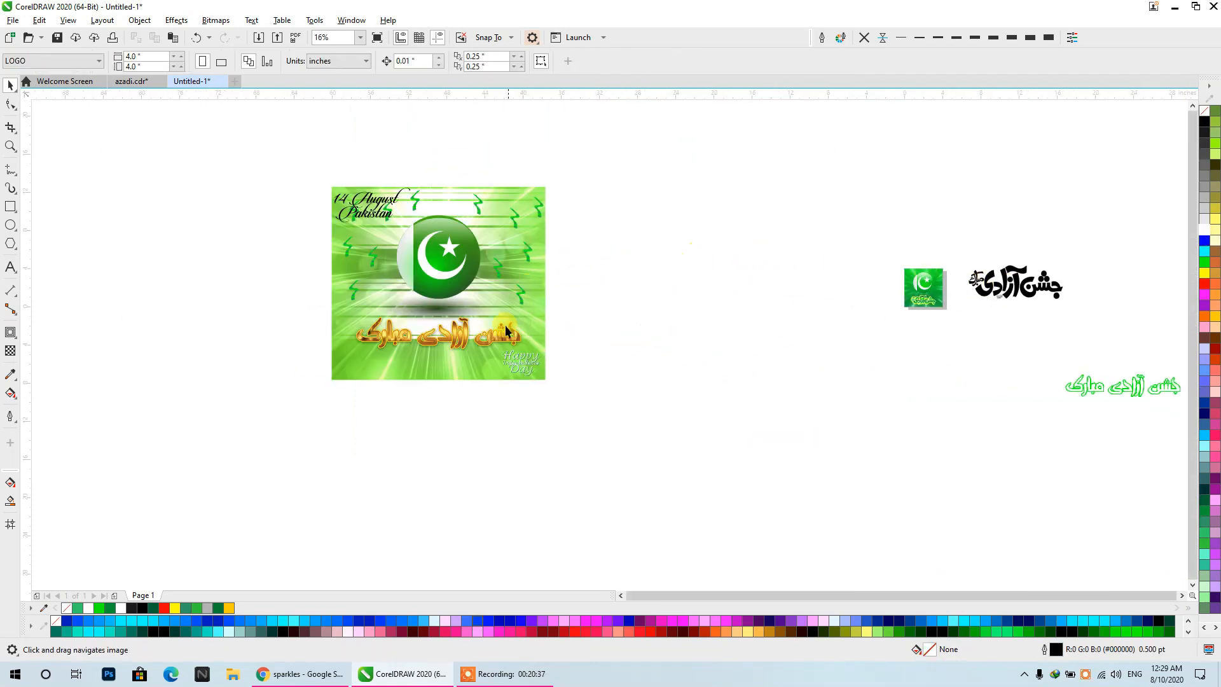
left_click(365, 210)
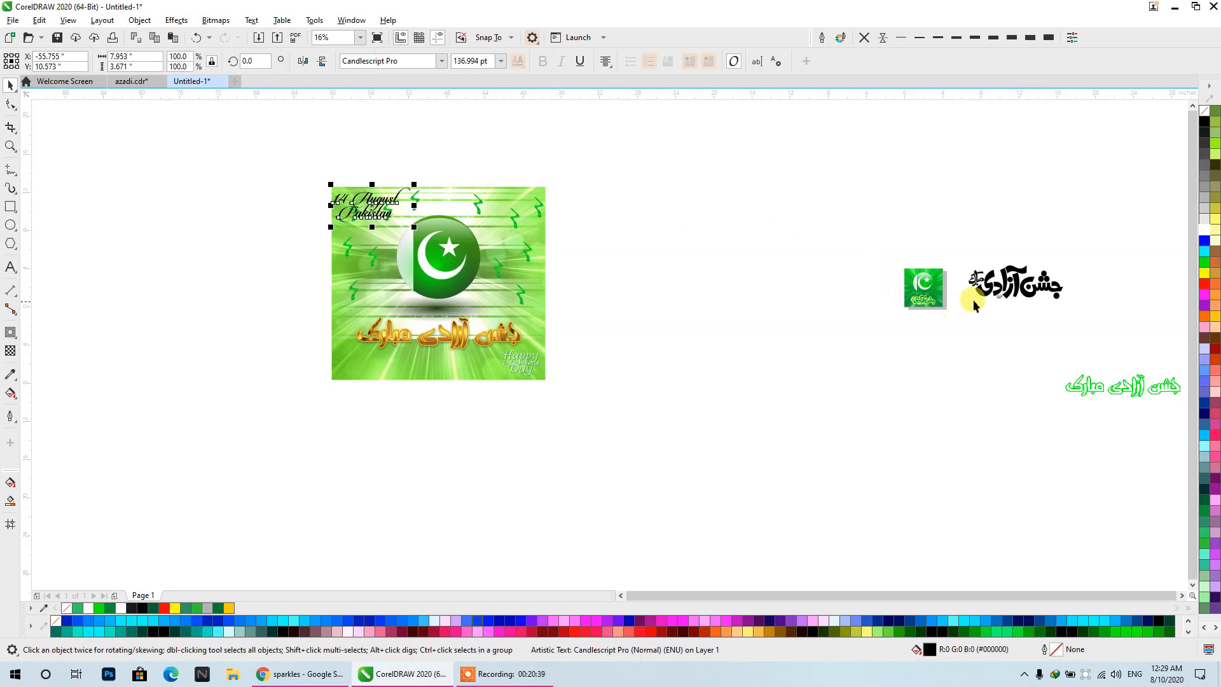
mouse_move(517, 214)
left_mouse_down()
mouse_move(807, 262)
mouse_move(867, 286)
left_mouse_up()
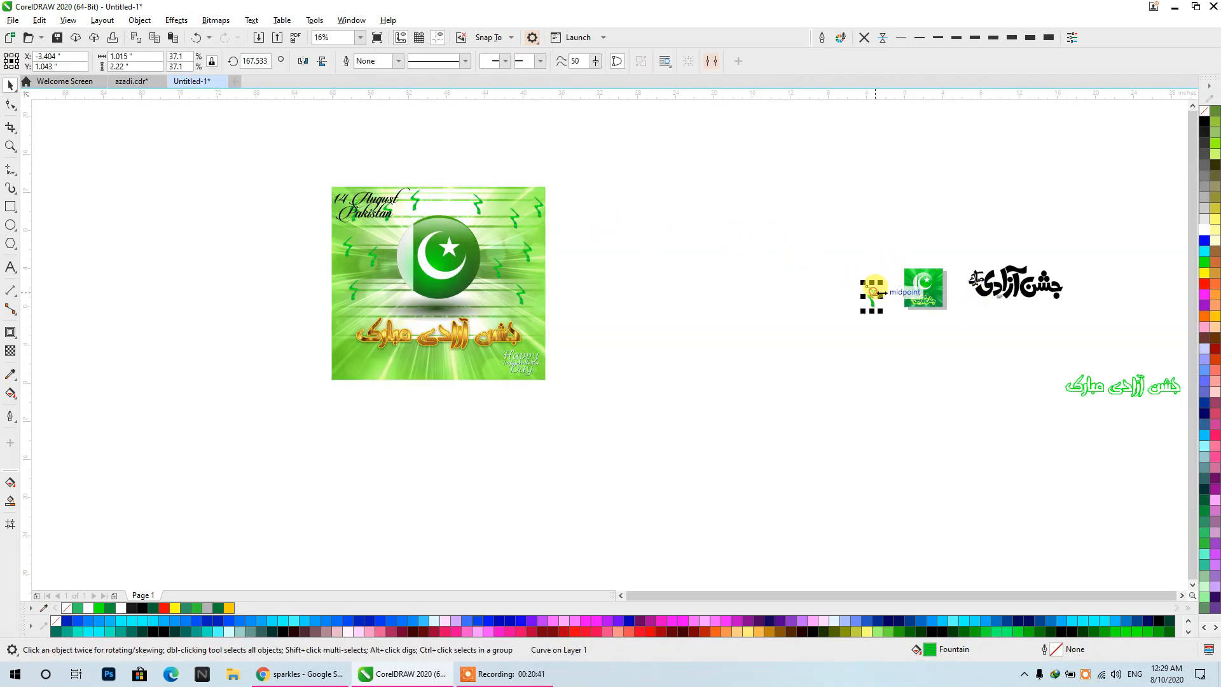
- Draw five wavy black ribbon strokes with the calligraphic Artistic Media tool, 1.0 inch wide at a 12-degree angle
scroll(871, 291, "up", 2)
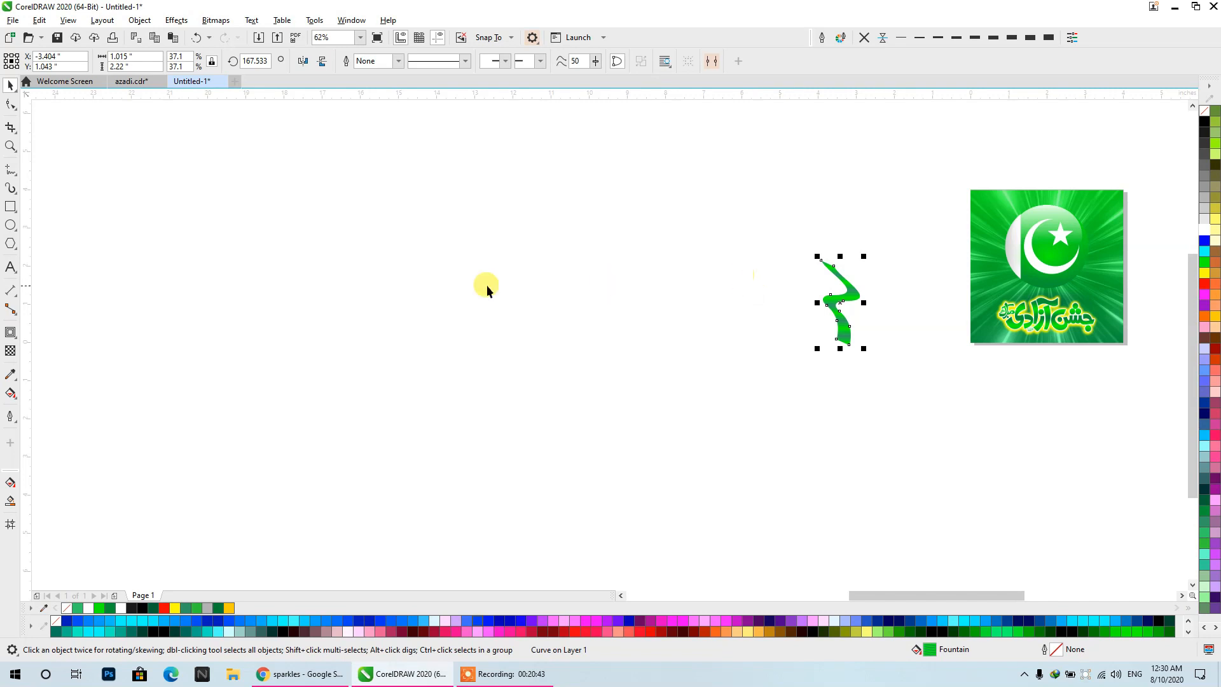
left_click(14, 191)
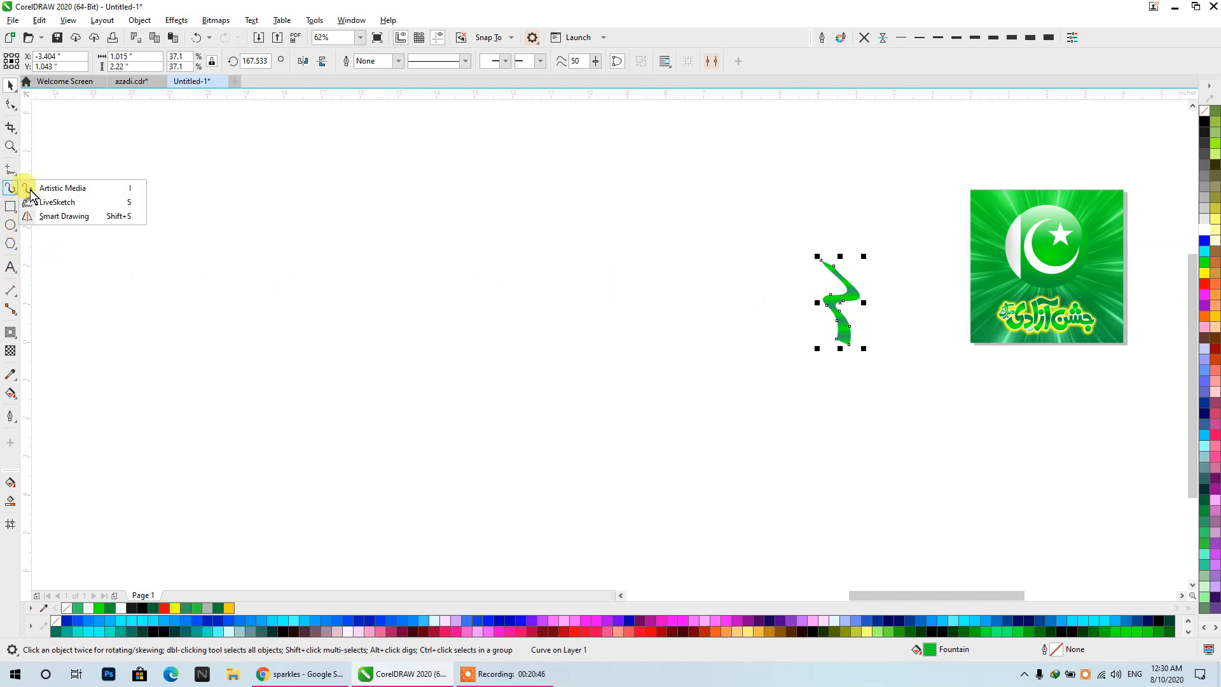
left_click(67, 190)
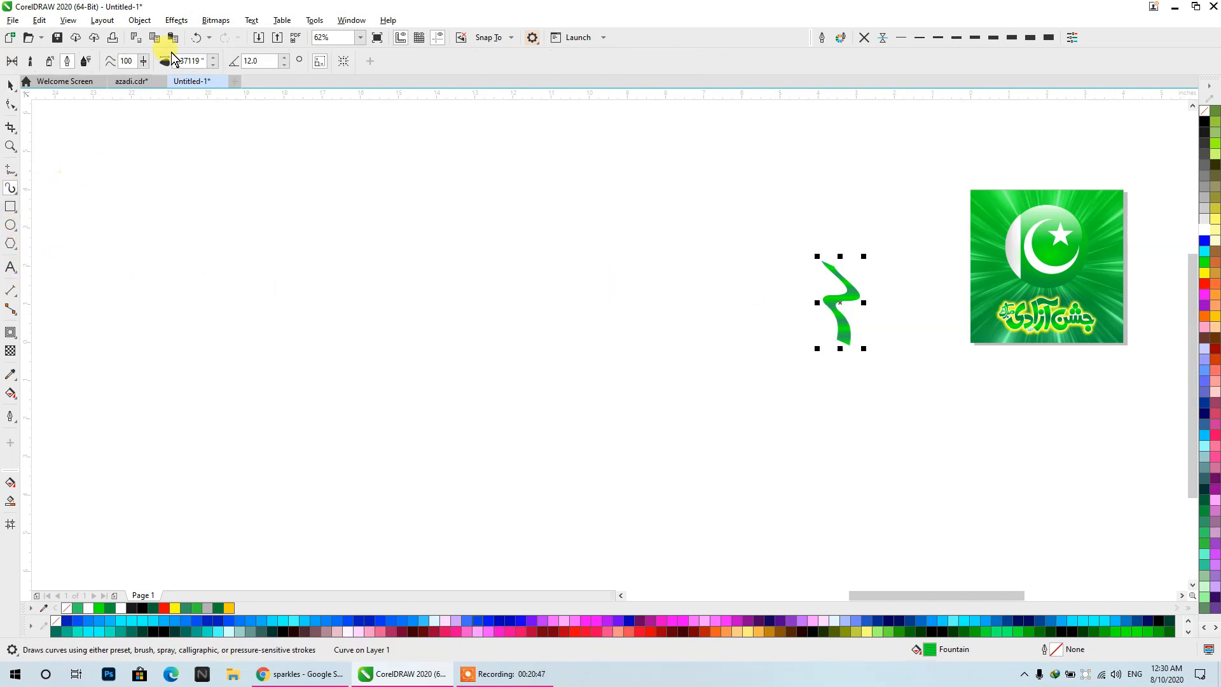
left_click(66, 61)
mouse_move(537, 218)
left_mouse_down()
mouse_move(559, 212)
mouse_move(528, 304)
left_mouse_up()
mouse_move(445, 248)
left_mouse_down()
mouse_move(414, 265)
mouse_move(439, 499)
left_mouse_up()
mouse_move(717, 257)
left_mouse_down()
mouse_move(731, 333)
mouse_move(713, 528)
left_mouse_up()
left_click_drag(603, 408, 580, 130)
left_click_drag(356, 142, 318, 382)
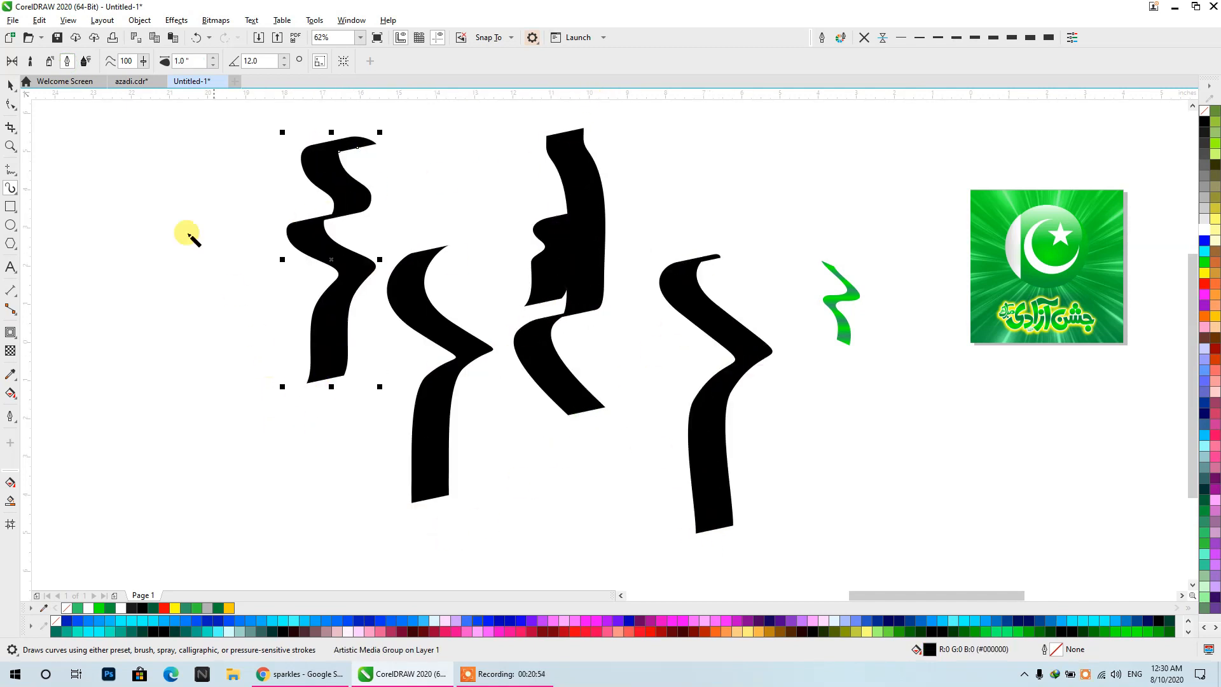
- Draw another wavy stroke with the Artistic Media brush and apply the teardrop-shaped Artistic brush stroke to it
left_click(11, 86)
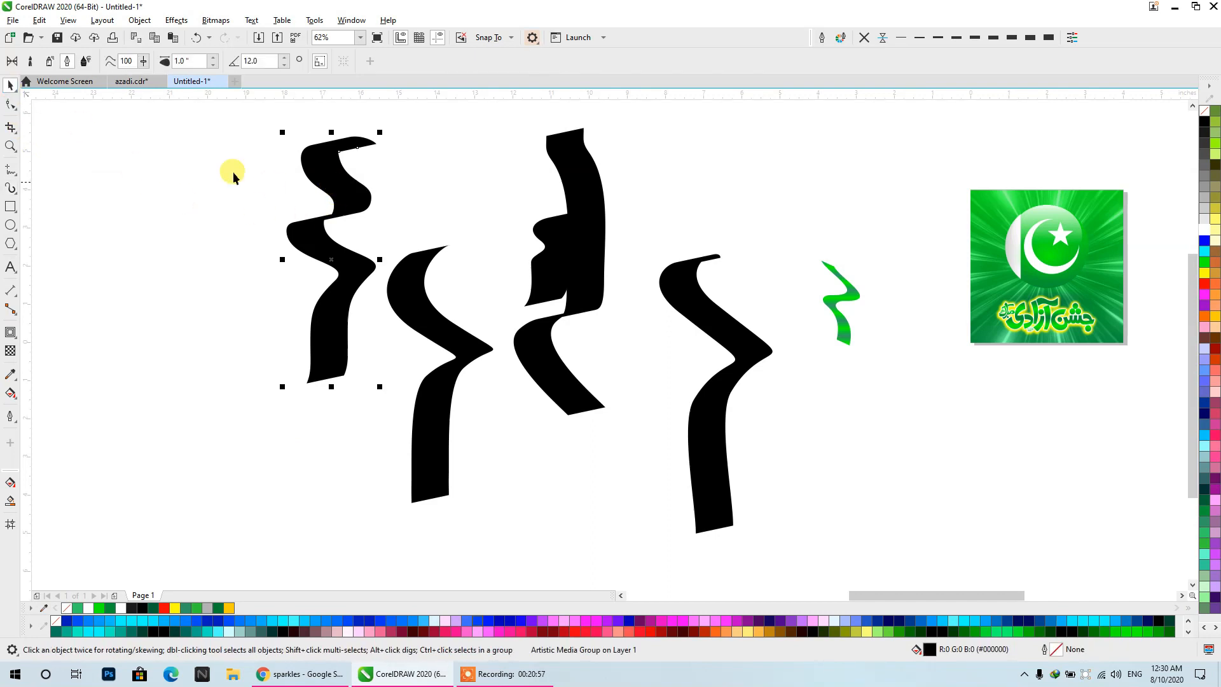
left_click(47, 61)
left_click(30, 61)
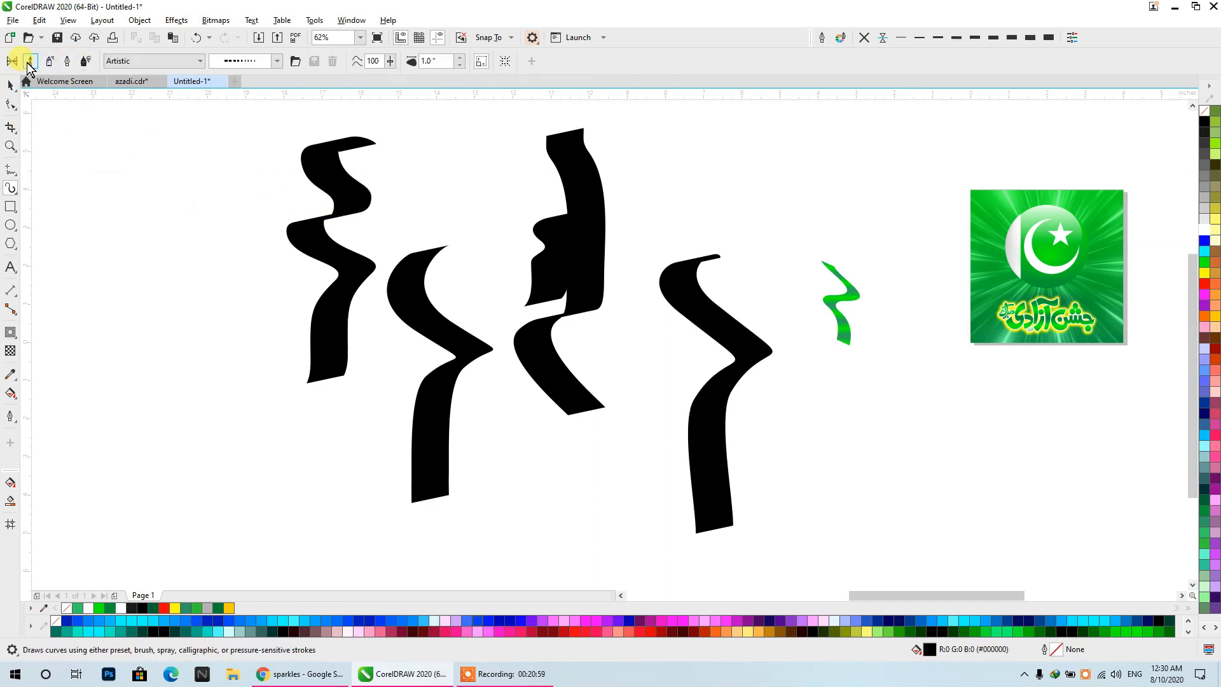
mouse_move(183, 148)
left_mouse_down()
mouse_move(223, 245)
mouse_move(210, 416)
left_mouse_up()
left_click(252, 60)
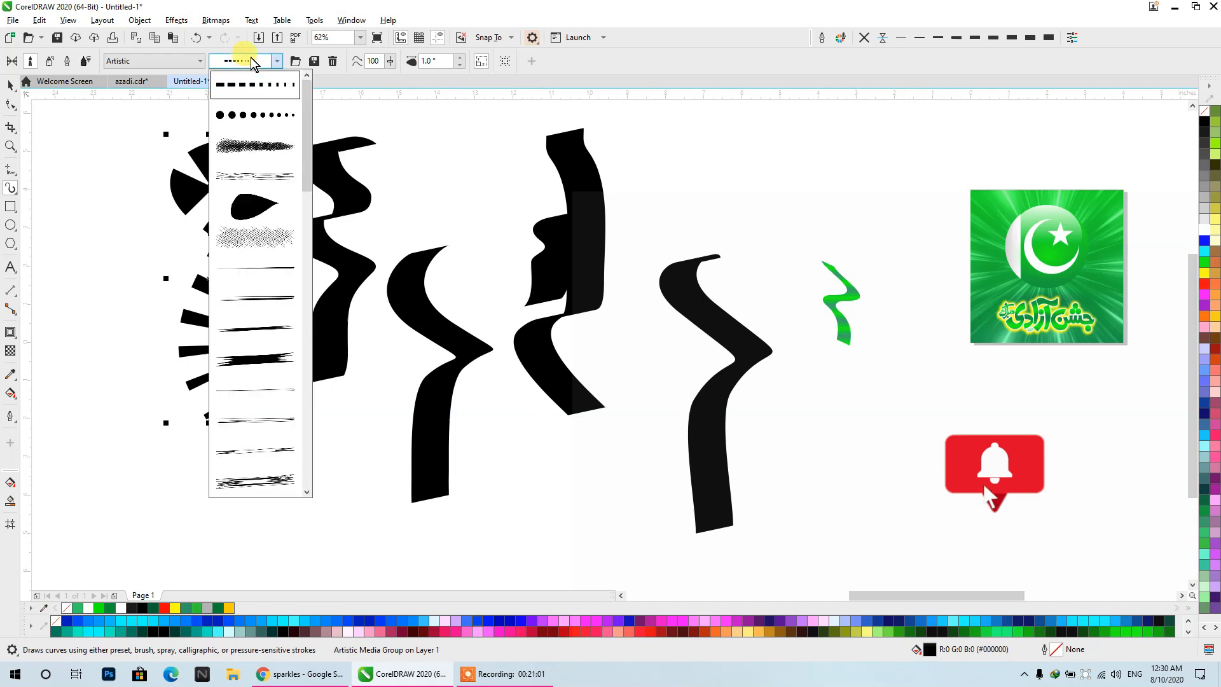
left_click(255, 205)
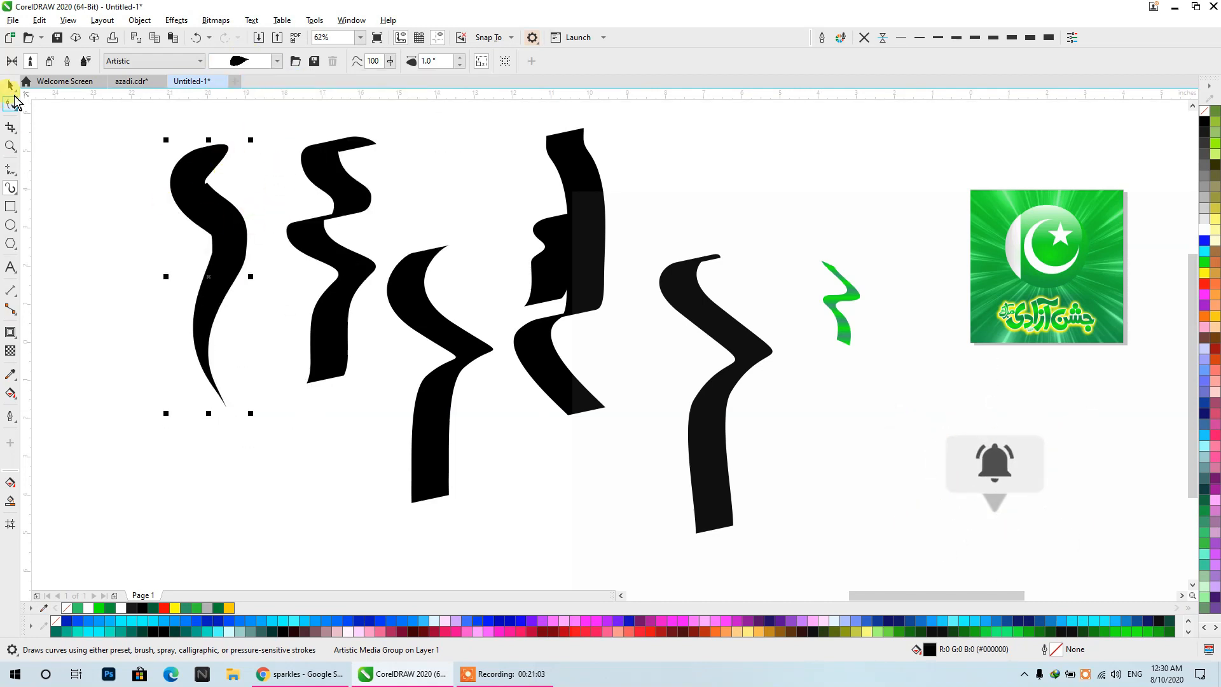
left_click(10, 85)
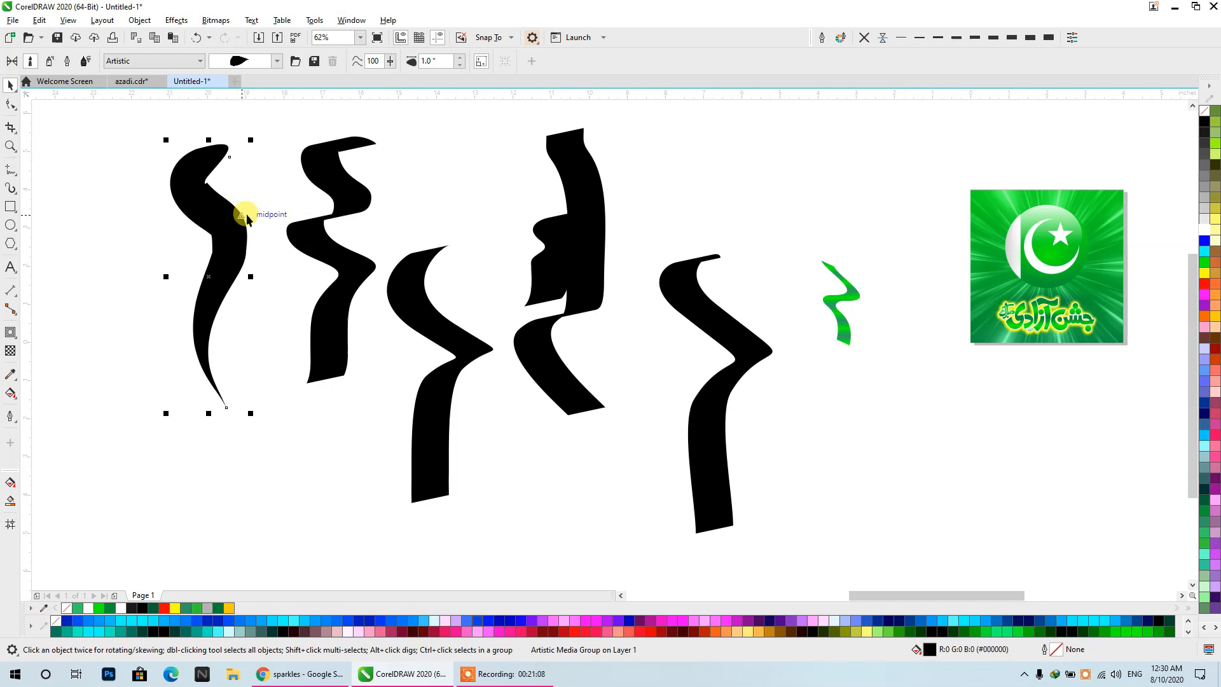
- Break the teardrop brush stroke apart from its control path, delete the path, and check the remaining curve's nodes
key("ctrl+k")
mouse_move(224, 271)
left_mouse_down()
mouse_move(66, 287)
mouse_move(112, 305)
left_mouse_up()
key("Delete")
left_click(228, 264)
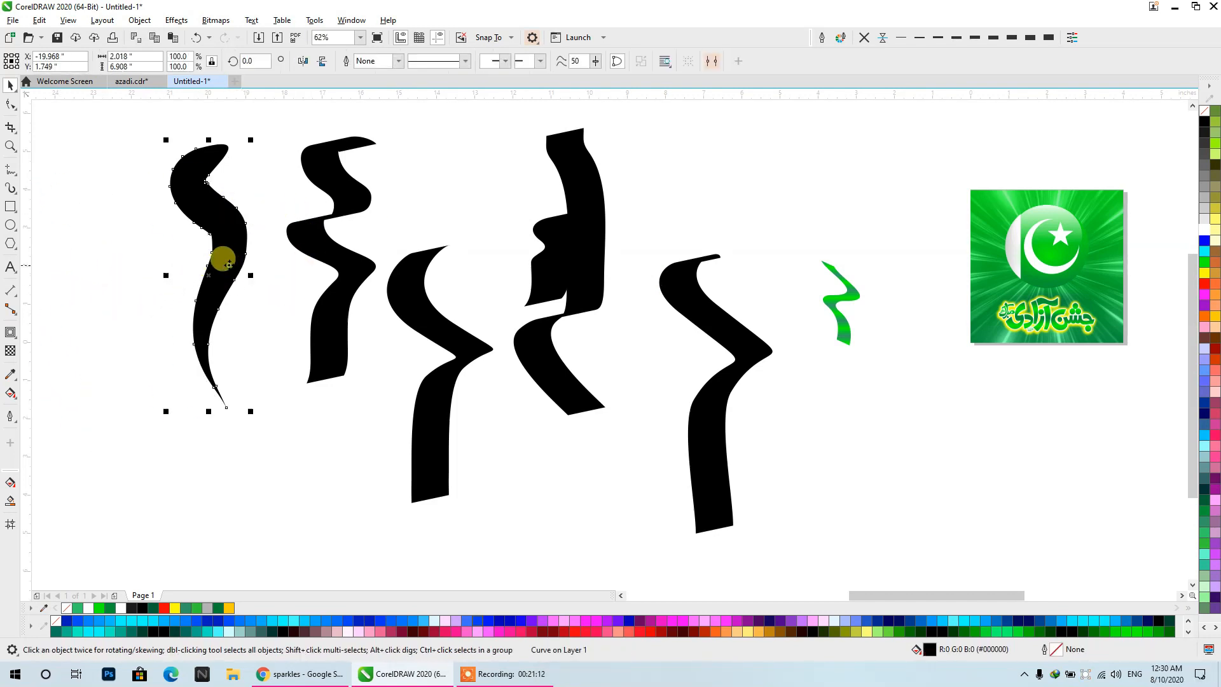
double_click(238, 228)
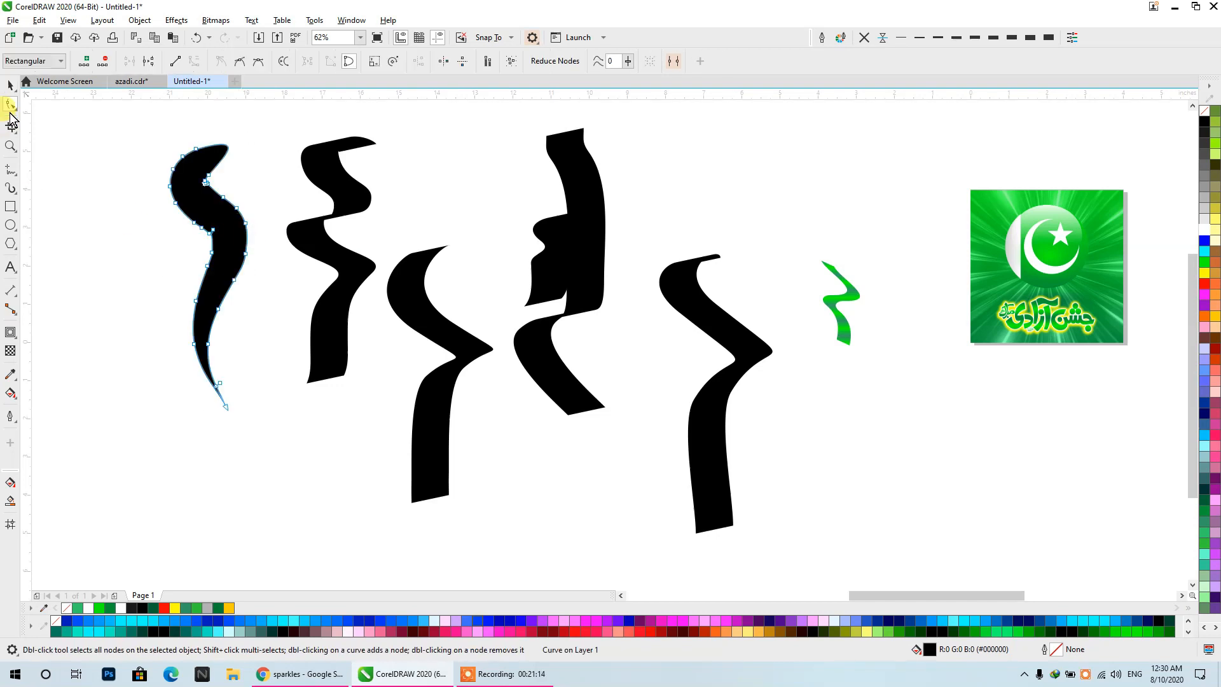
left_click(11, 85)
- Copy the sample ribbon's green fountain fill to the new ribbon and shrink it to about 0.48 by 1.66 inches beside the poster
left_click(827, 303)
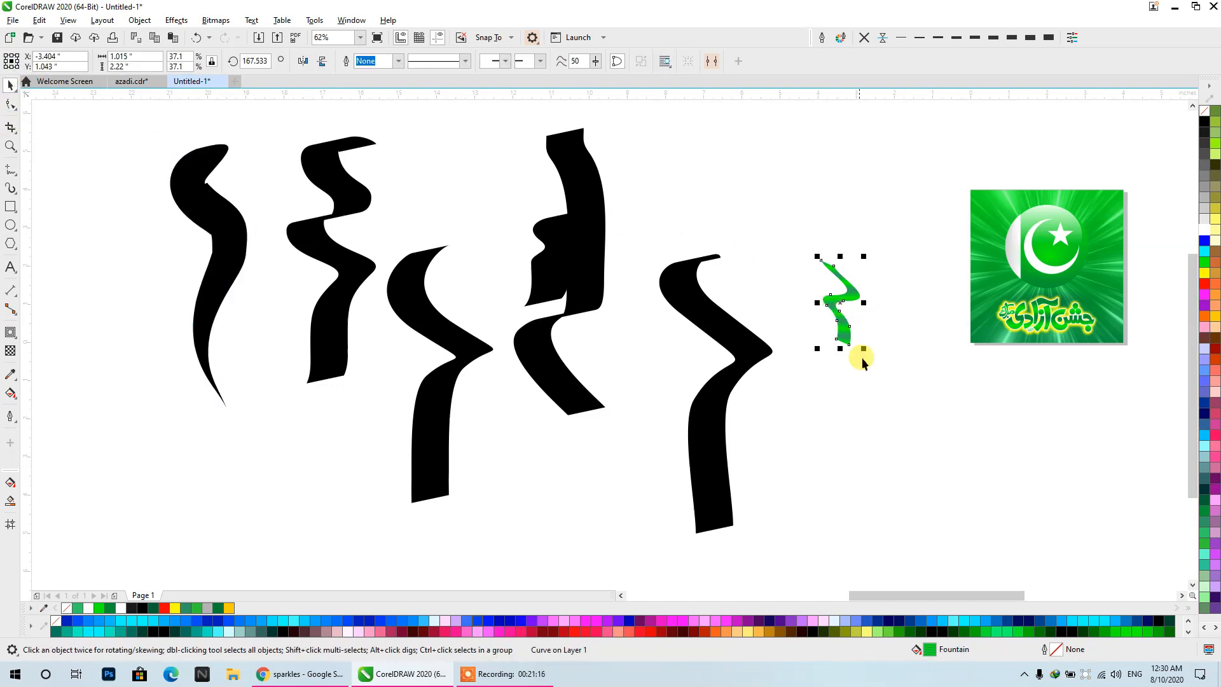
mouse_move(936, 654)
left_mouse_down()
mouse_move(744, 573)
mouse_move(253, 253)
mouse_move(235, 219)
left_mouse_up()
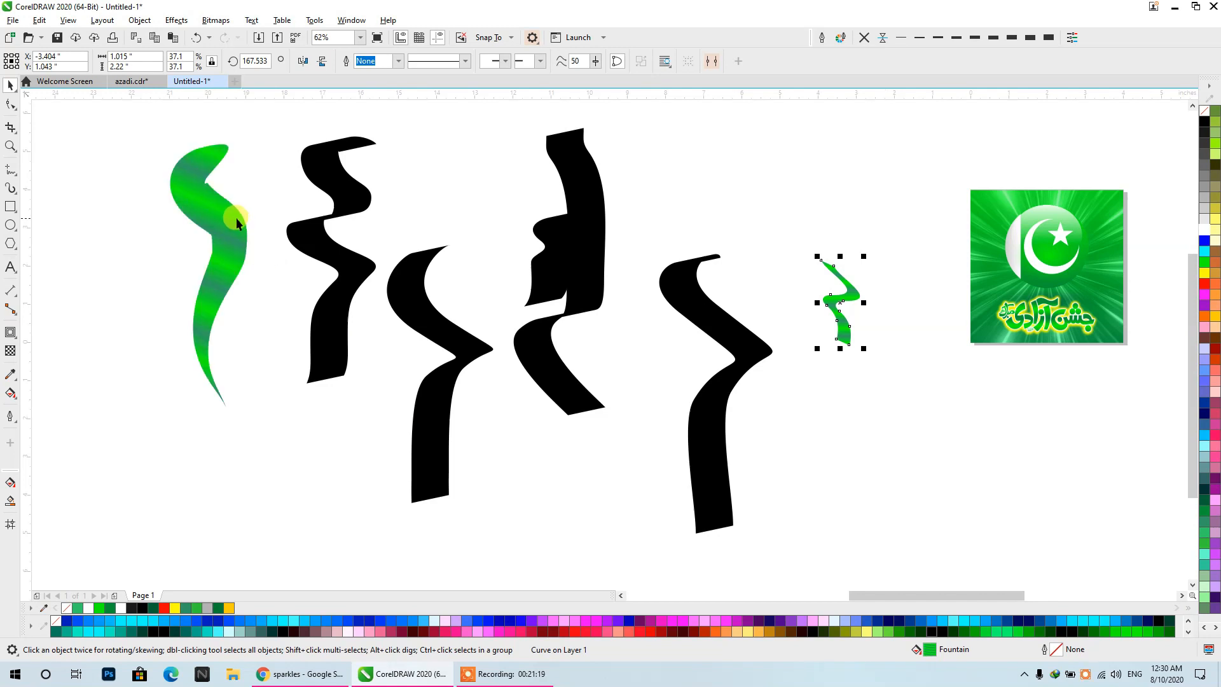
left_click(236, 218)
mouse_move(253, 135)
left_mouse_down()
mouse_move(185, 245)
mouse_move(170, 350)
mouse_move(891, 308)
mouse_move(985, 223)
mouse_move(899, 224)
mouse_move(866, 202)
left_mouse_up()
left_click(867, 331)
- Select all six objects of the green poster in Untitled-1 and copy them
scroll(818, 251, "down", 4)
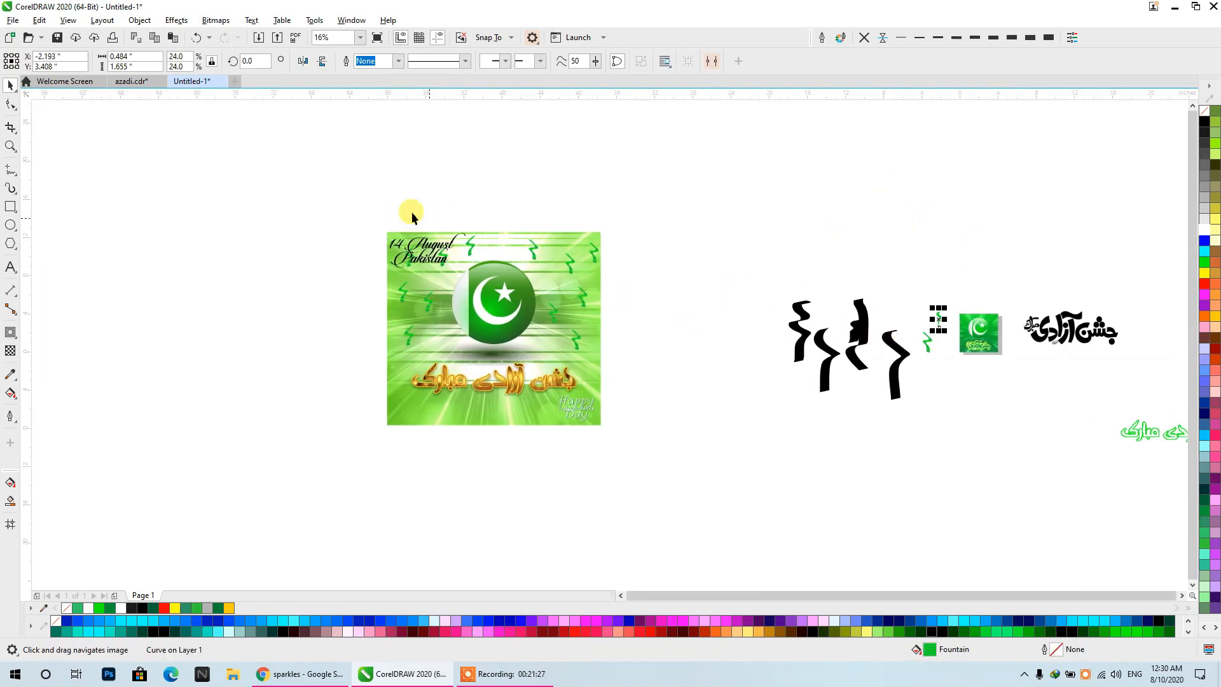
left_click(1031, 326)
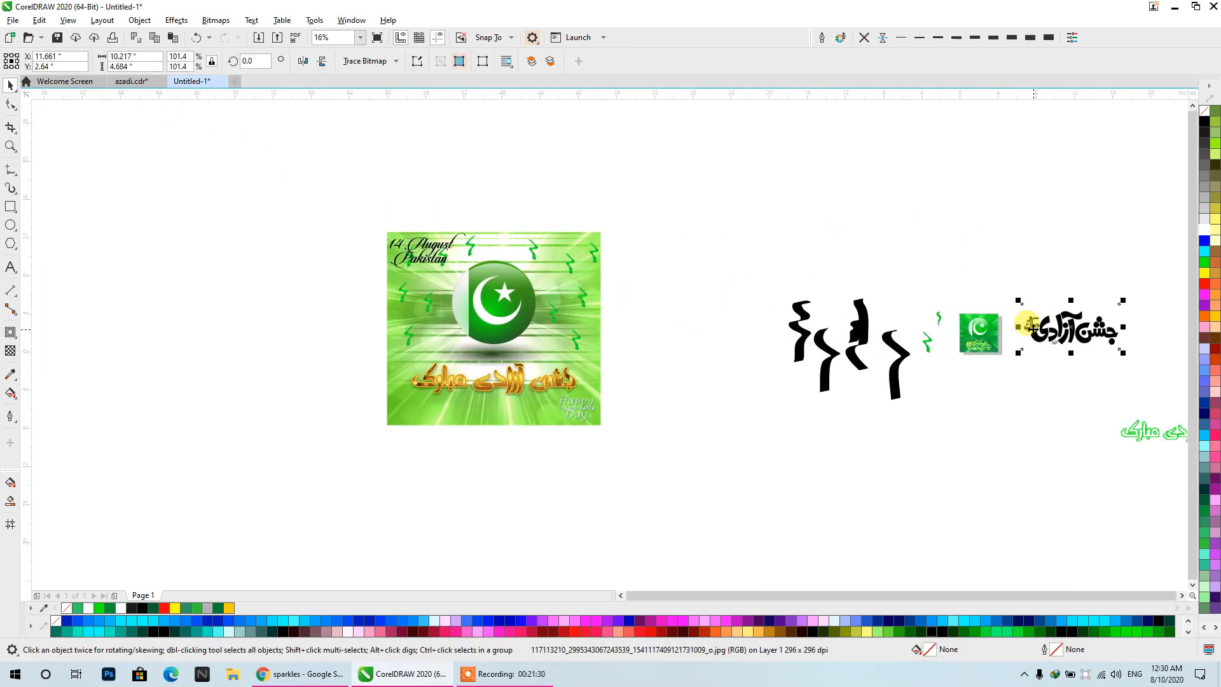
scroll(968, 380, "up", 2)
left_click(1009, 243)
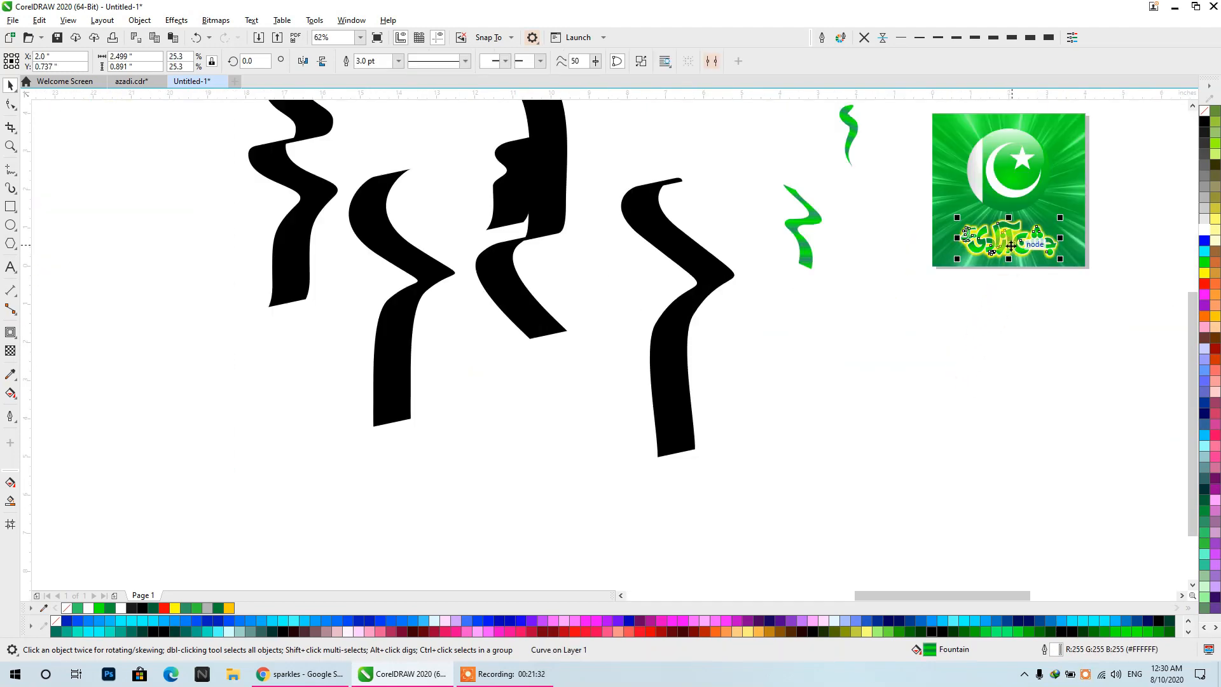
left_click_drag(948, 238, 853, 290)
left_click_drag(800, 122, 995, 377)
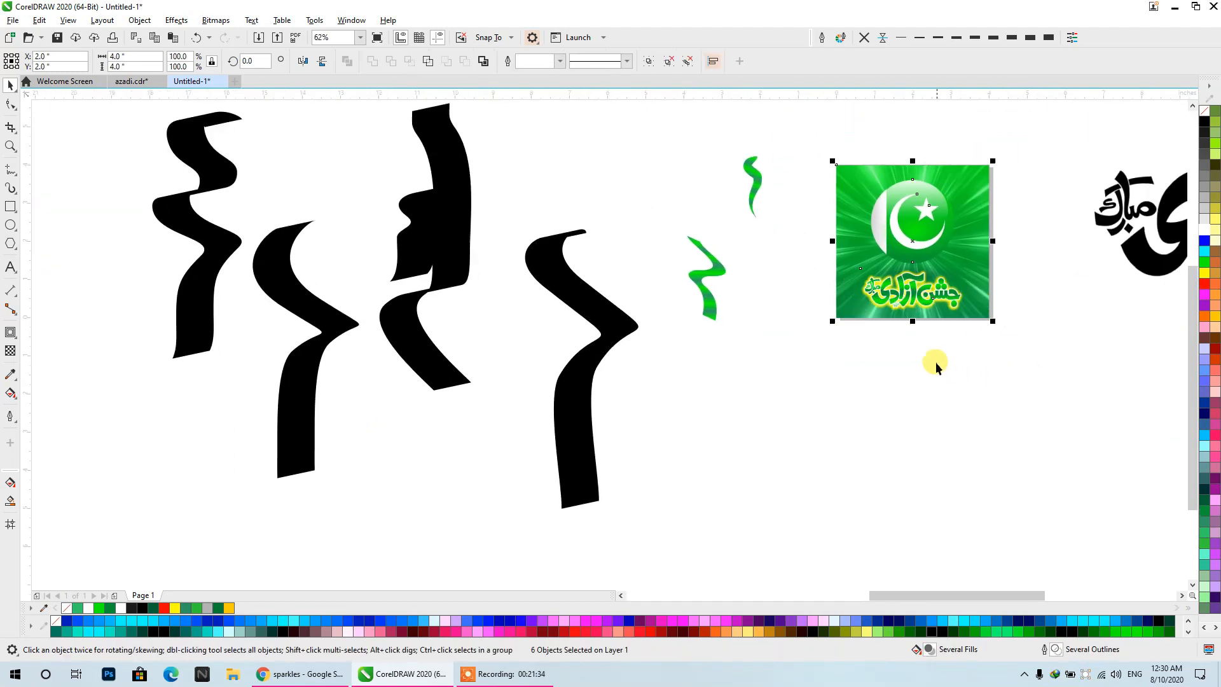
key("ctrl+c")
- Paste the poster into azadi.cdr, enlarged to 23.2 by 23.2 inches, and place it beside the reference design
left_click(139, 81)
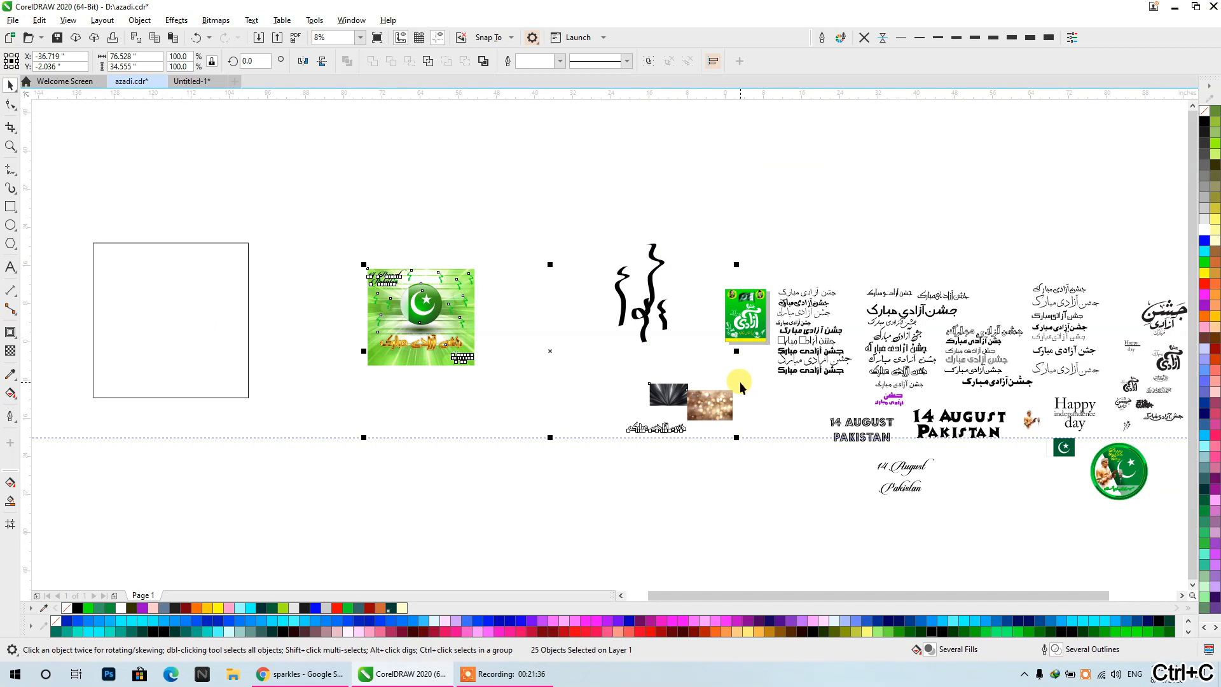
key("ctrl+v")
left_click_drag(756, 324, 225, 327)
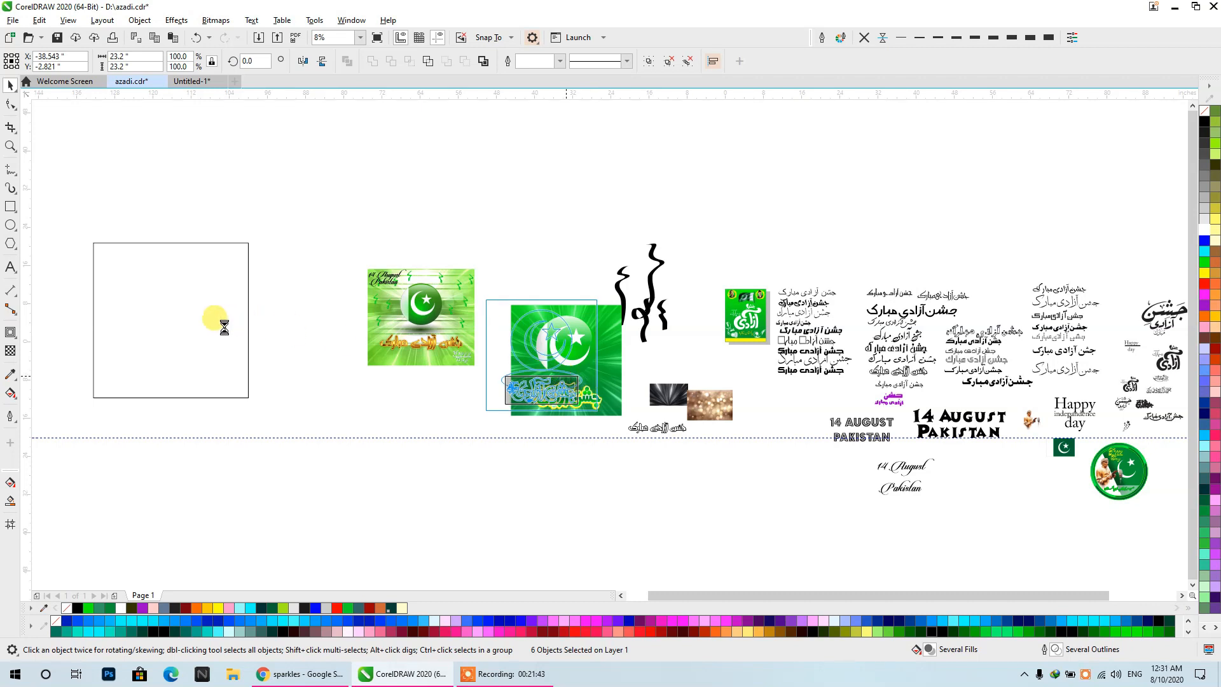
- Delete the empty rectangle at the far side of the reference design and save azadi.cdr
left_click(224, 327)
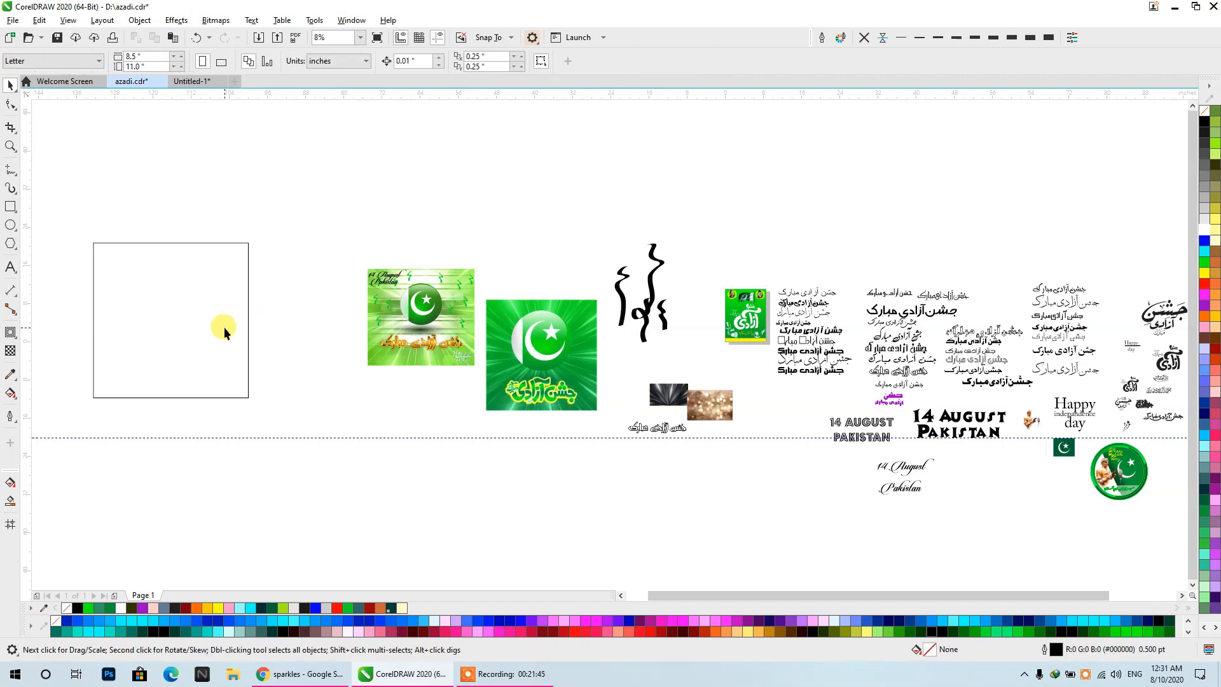
left_click(224, 329)
key("Delete")
key("ctrl+s")
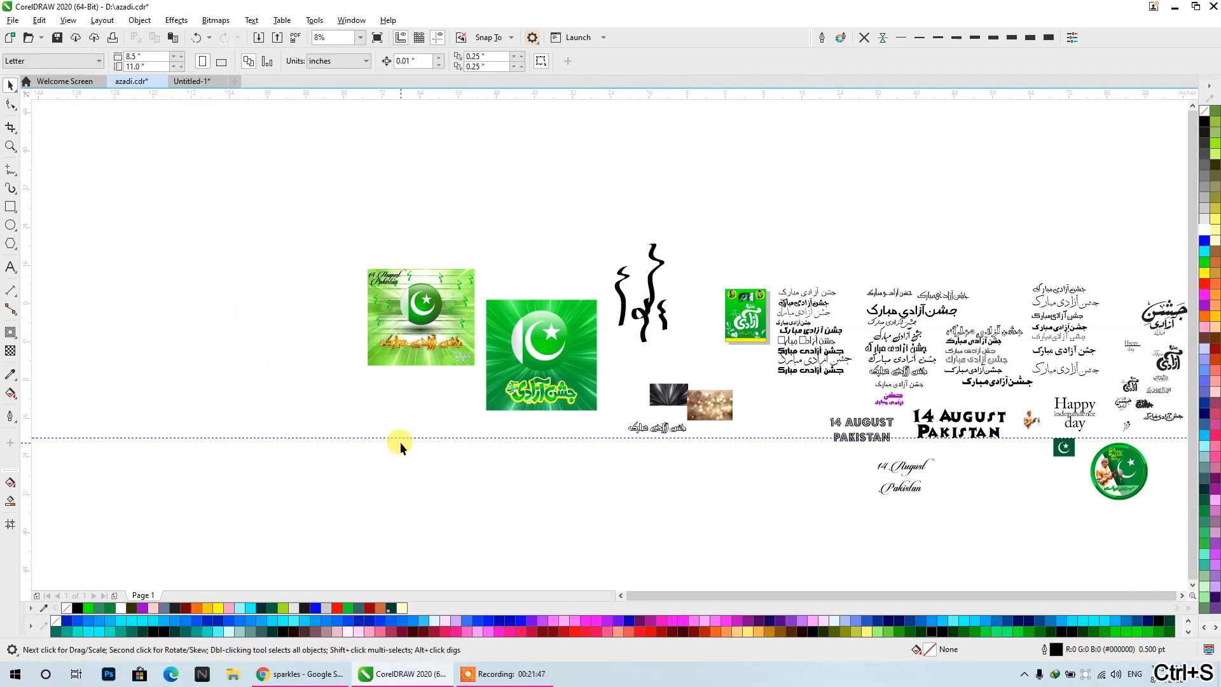
- Start Save As for the azadi.cdr drawing
left_click(646, 372)
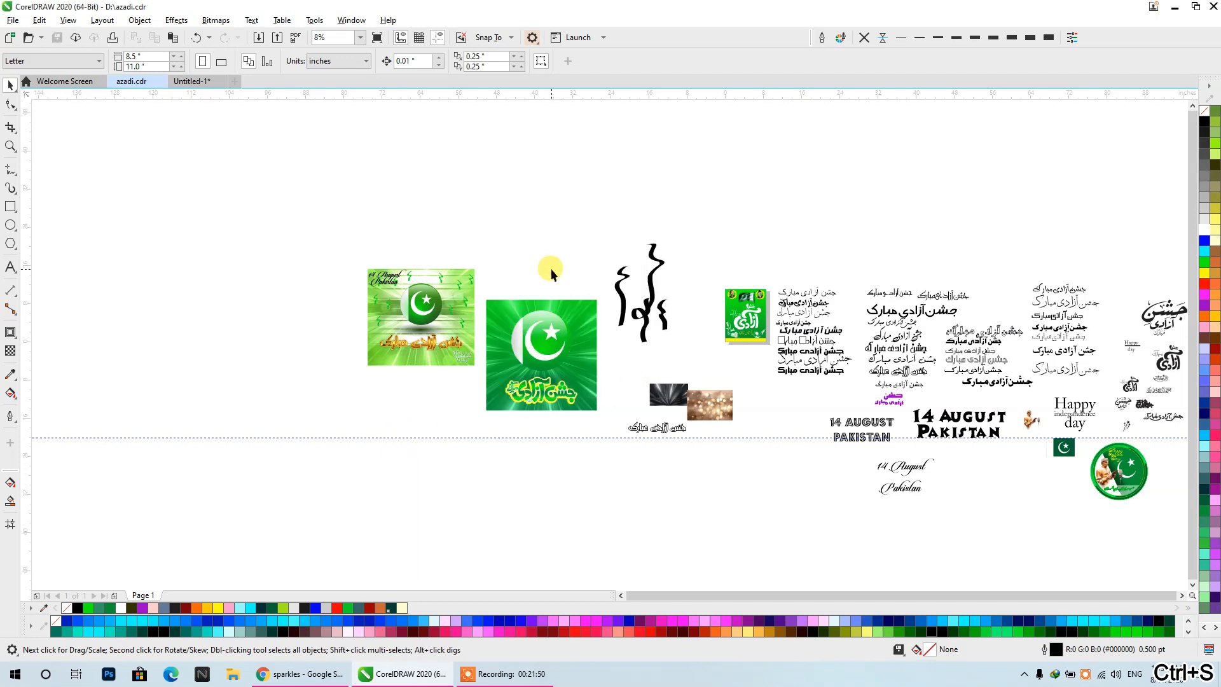
key("ctrl+shift+s")
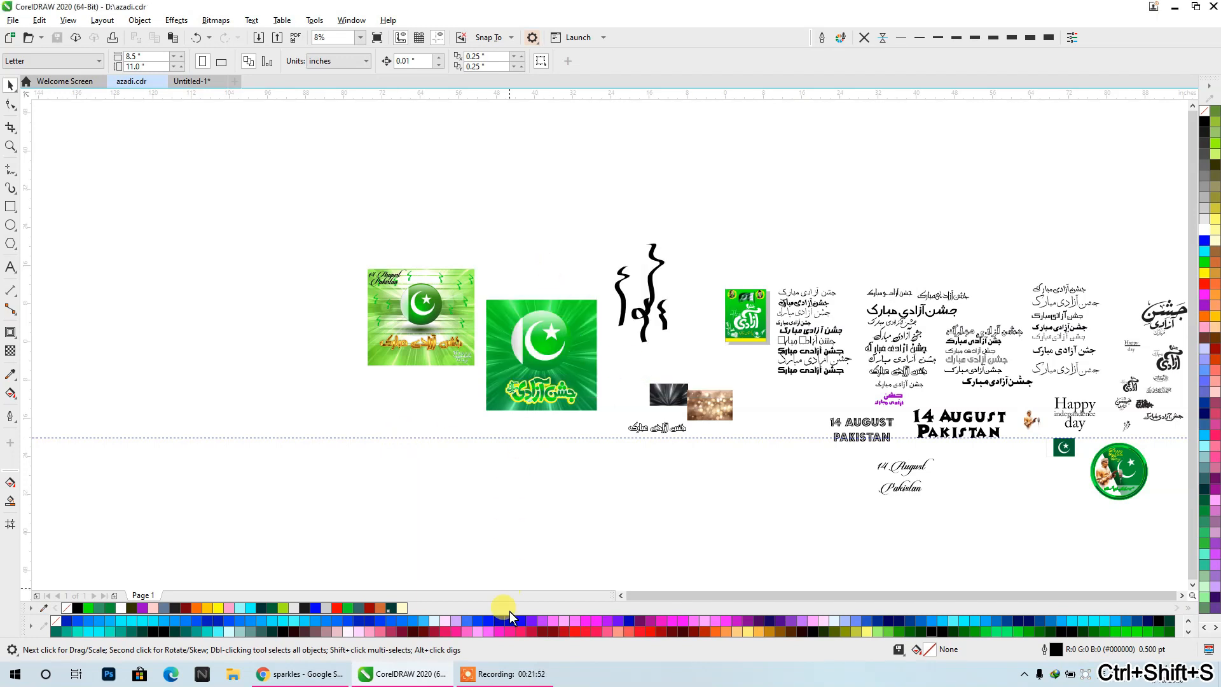